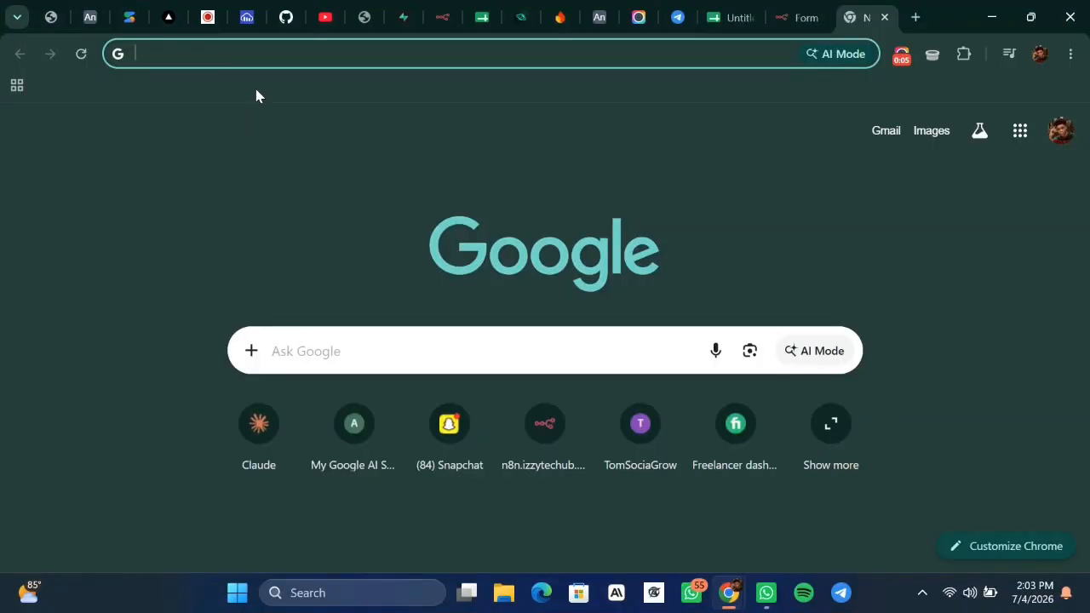
# Search Google for 'n8n platform'.
pyautogui.click(251, 55)
pyautogui.write('ne')
pyautogui.press('BackSpace')
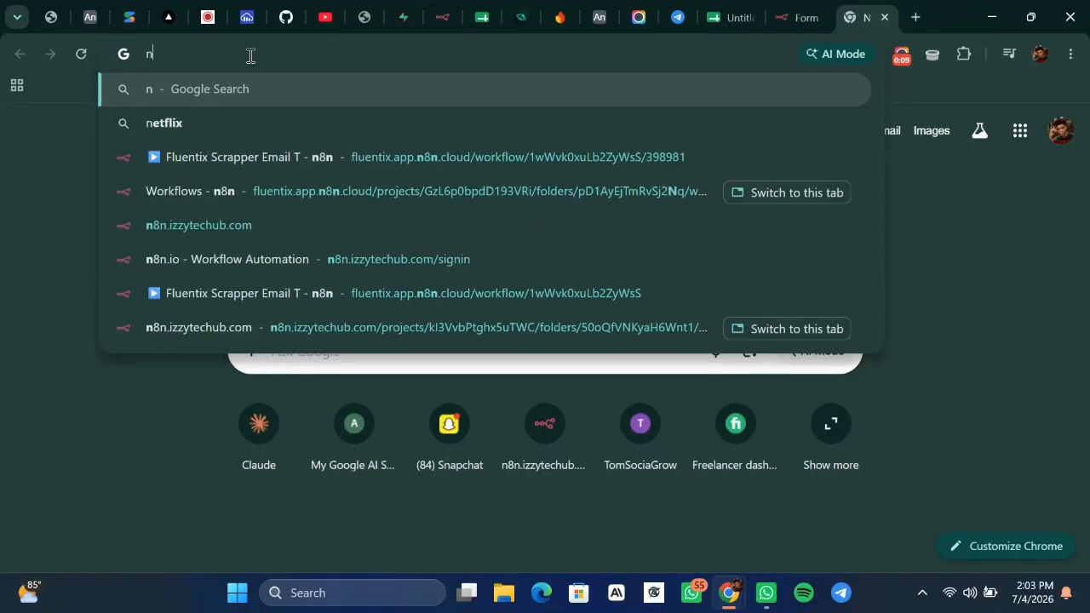
pyautogui.write('8n')
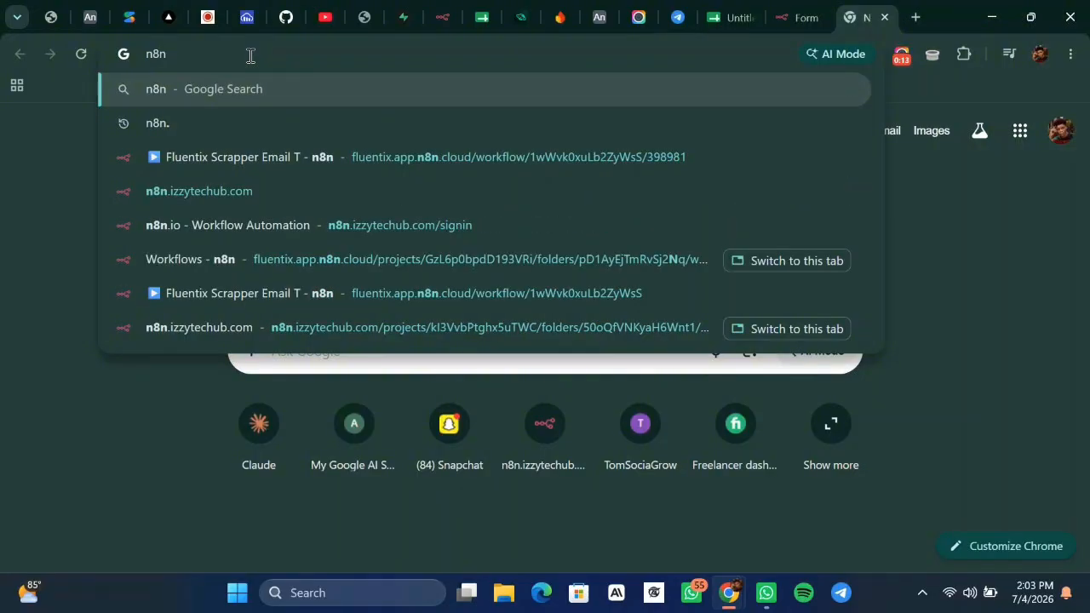
pyautogui.write(' pla')
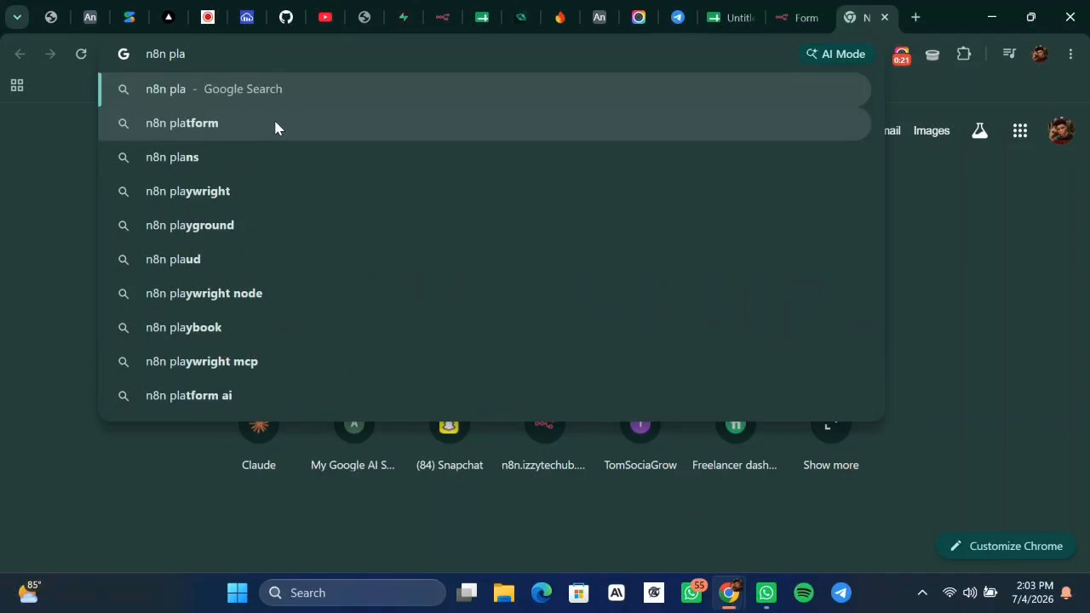
pyautogui.click(273, 124)
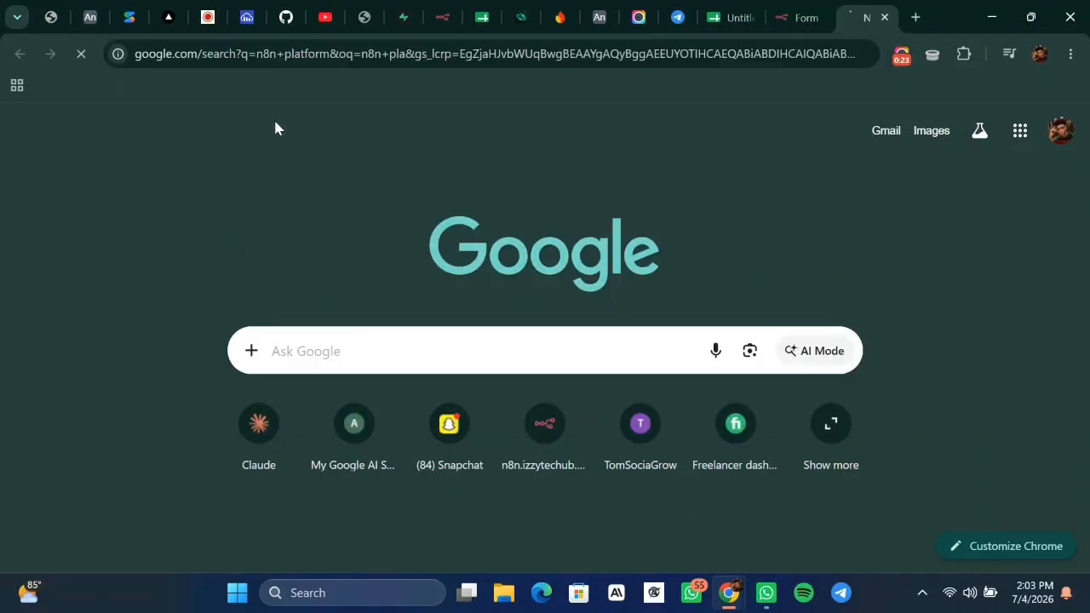
# Scroll through the n8n platform results, then return to the n8n workflows page.
pyautogui.scroll(-6, 331, 251)
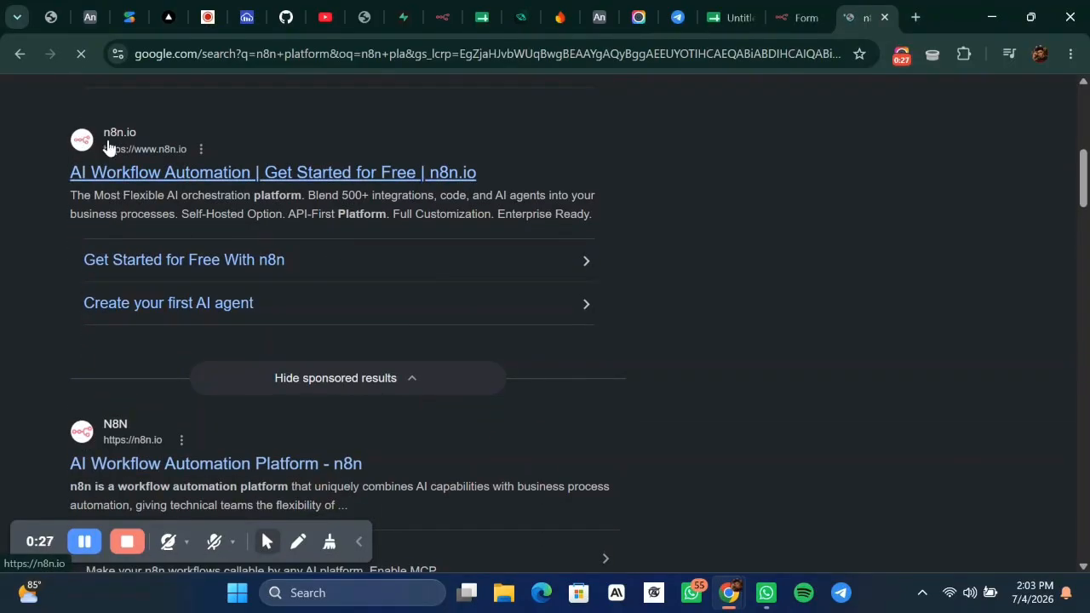
pyautogui.scroll(1, 110, 143)
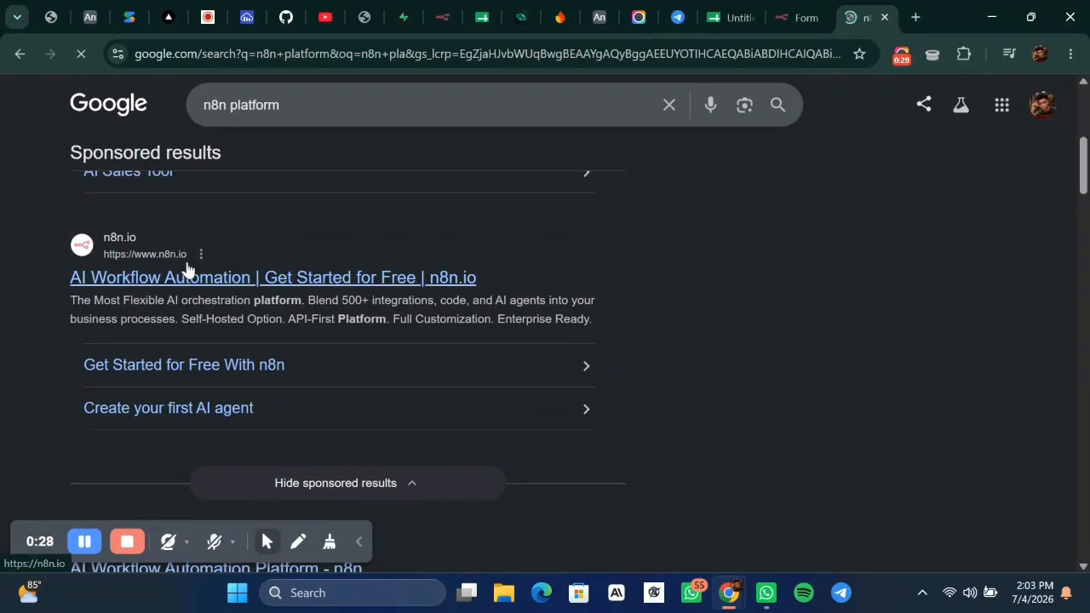
pyautogui.scroll(-2, 287, 316)
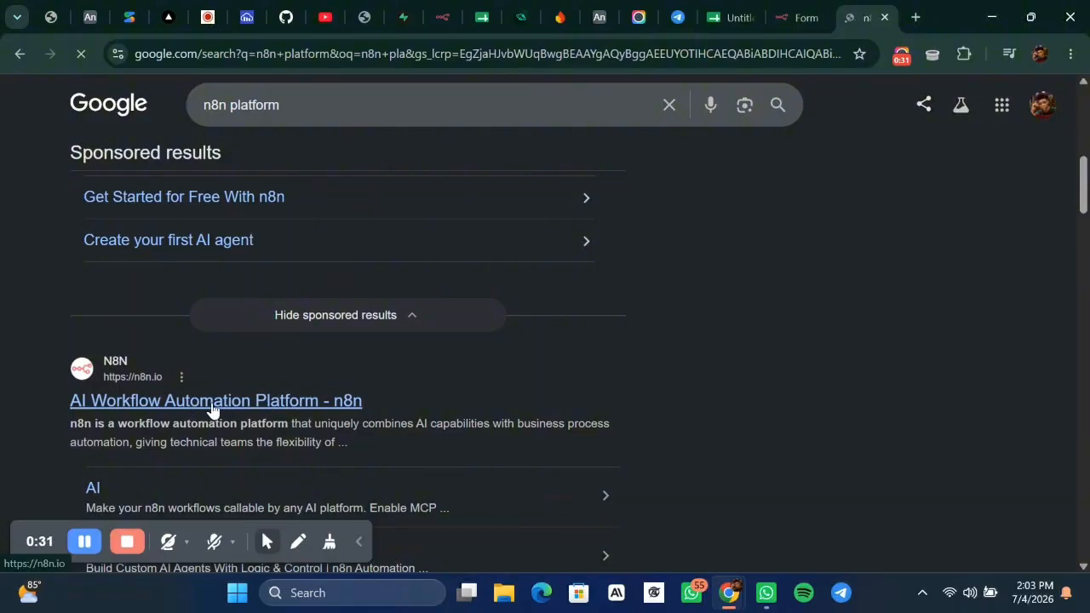
pyautogui.scroll(3, 315, 481)
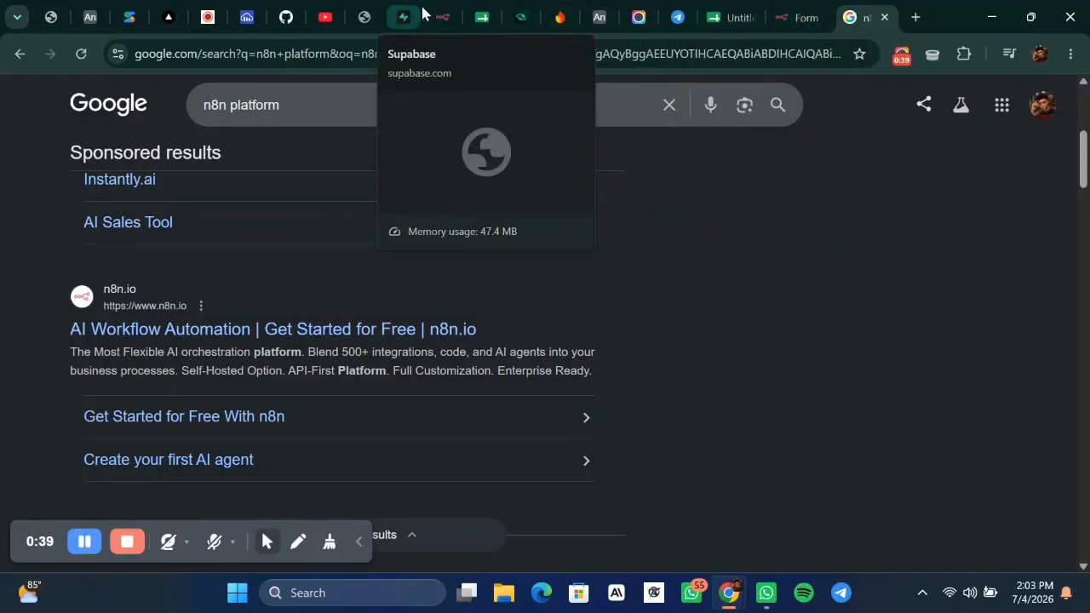
pyautogui.click(444, 19)
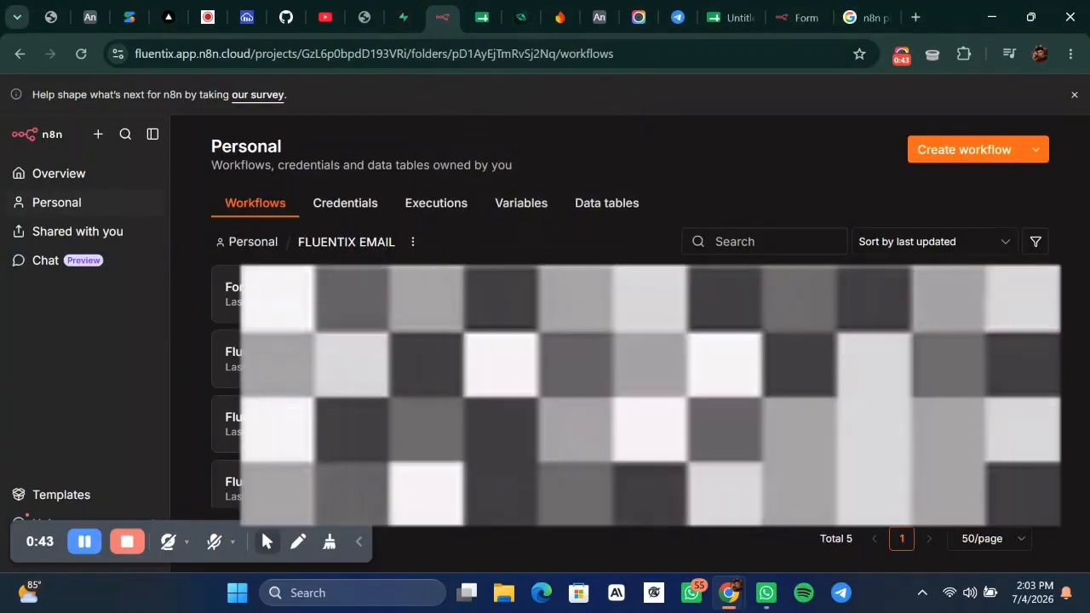
# Browse the Personal workflows list in the FLUENTIX EMAIL folder.
pyautogui.scroll(-1, 630, 387)
pyautogui.scroll(1, 630, 387)
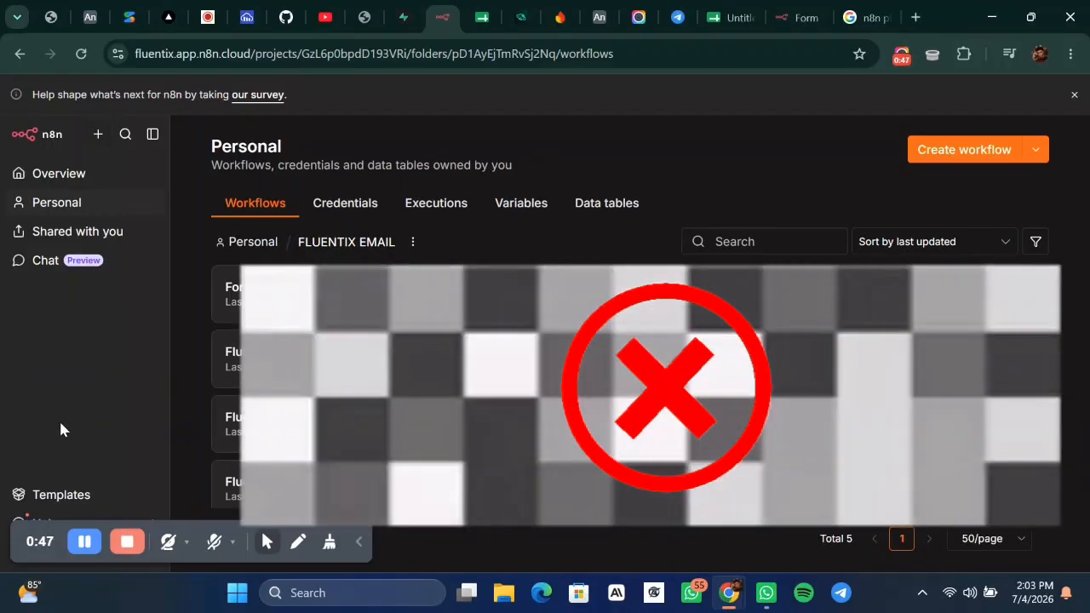
pyautogui.scroll(-1, 630, 388)
pyautogui.scroll(1, 630, 388)
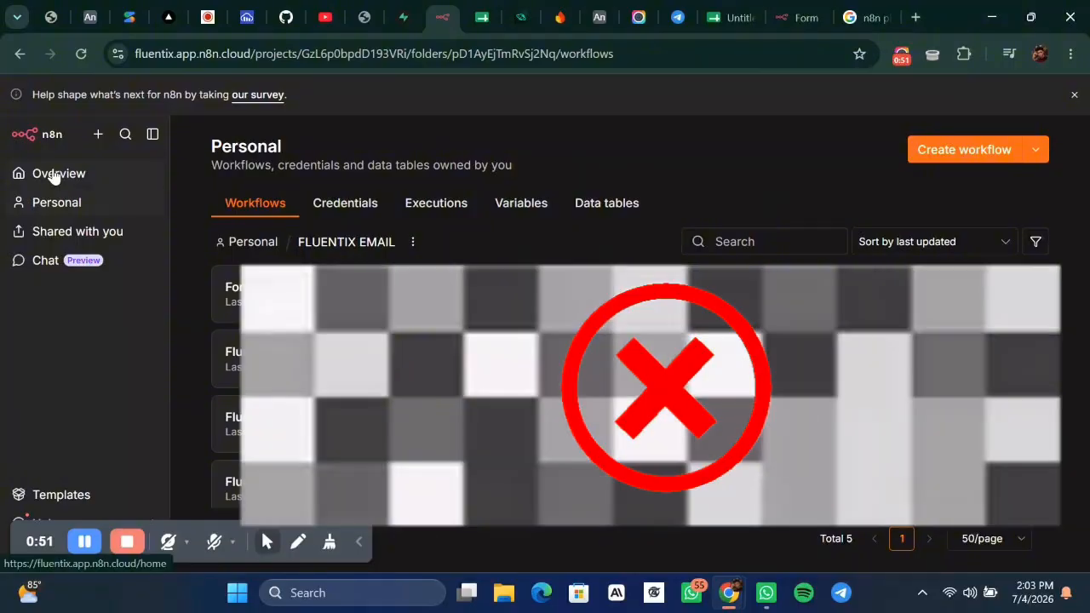
# Go to the Overview page and scroll through all workflows.
pyautogui.click(53, 175)
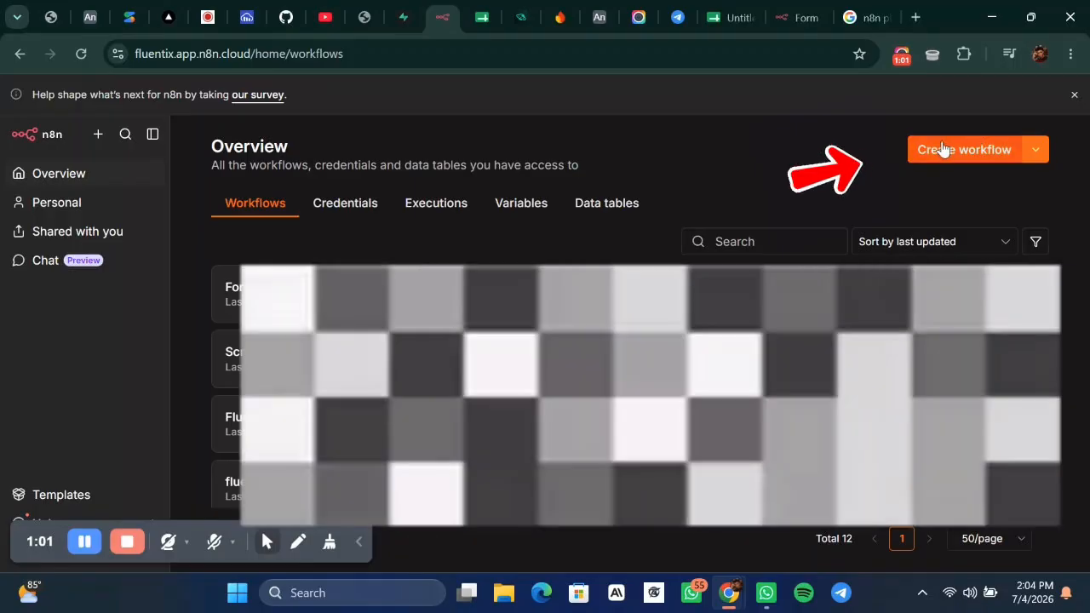
pyautogui.scroll(-4, 664, 392)
pyautogui.scroll(4, 664, 392)
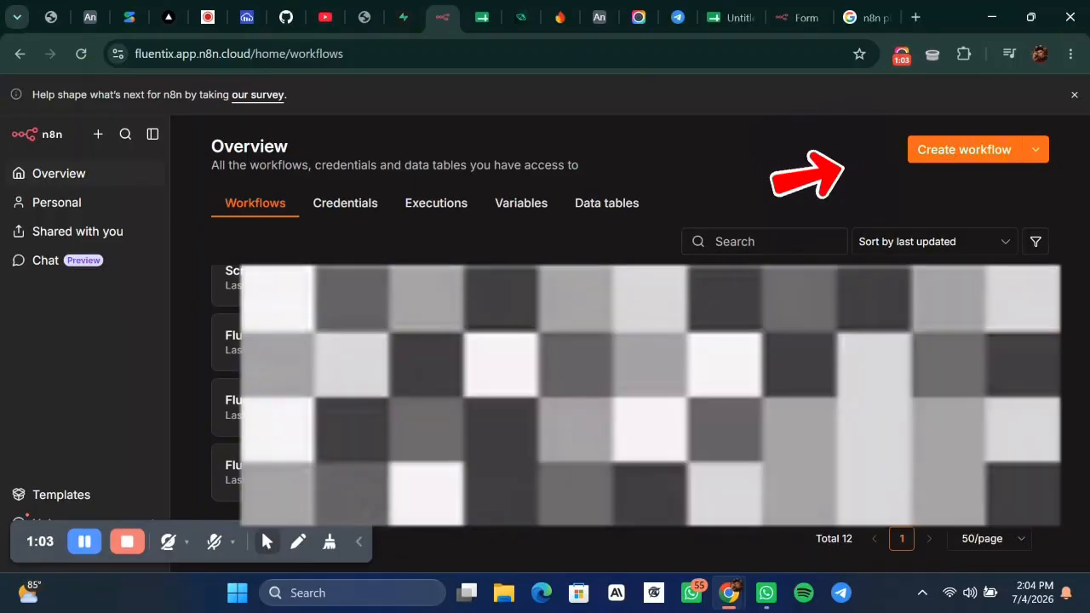
pyautogui.scroll(-3, 665, 391)
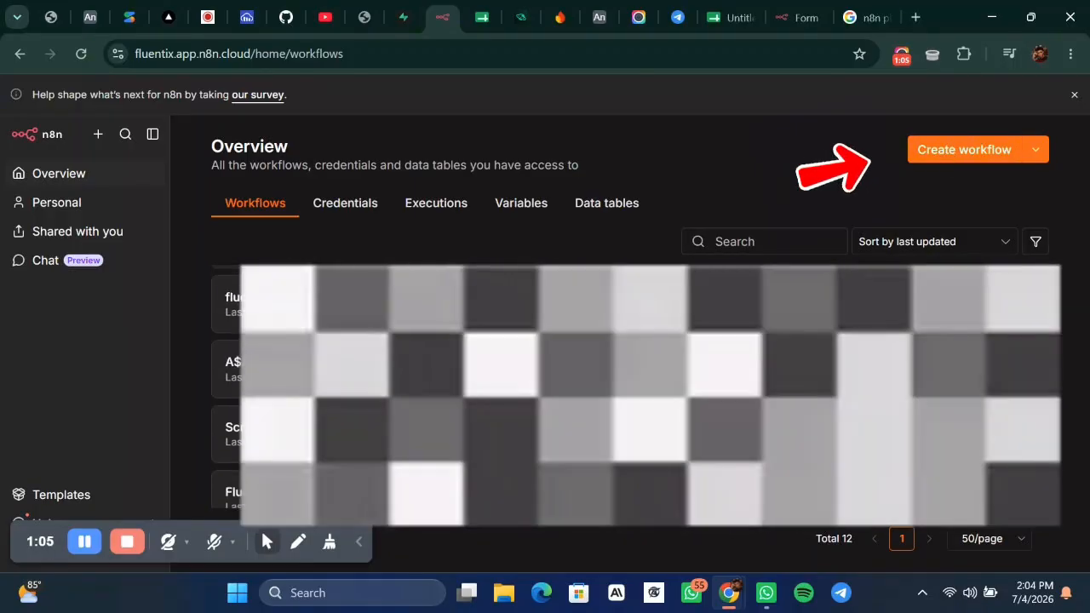
pyautogui.scroll(3, 664, 391)
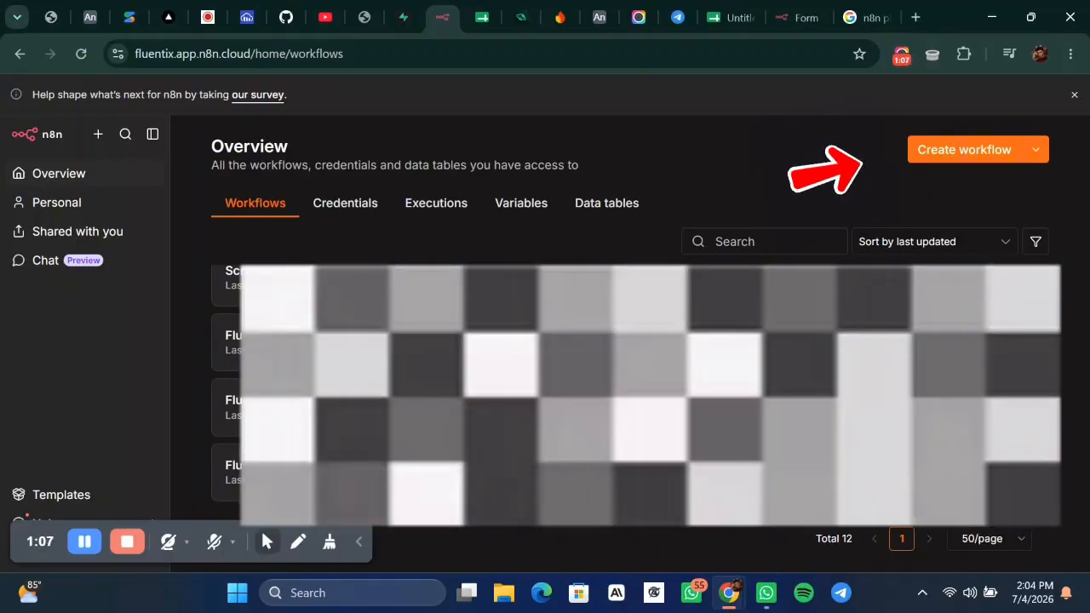
pyautogui.scroll(-1, 664, 391)
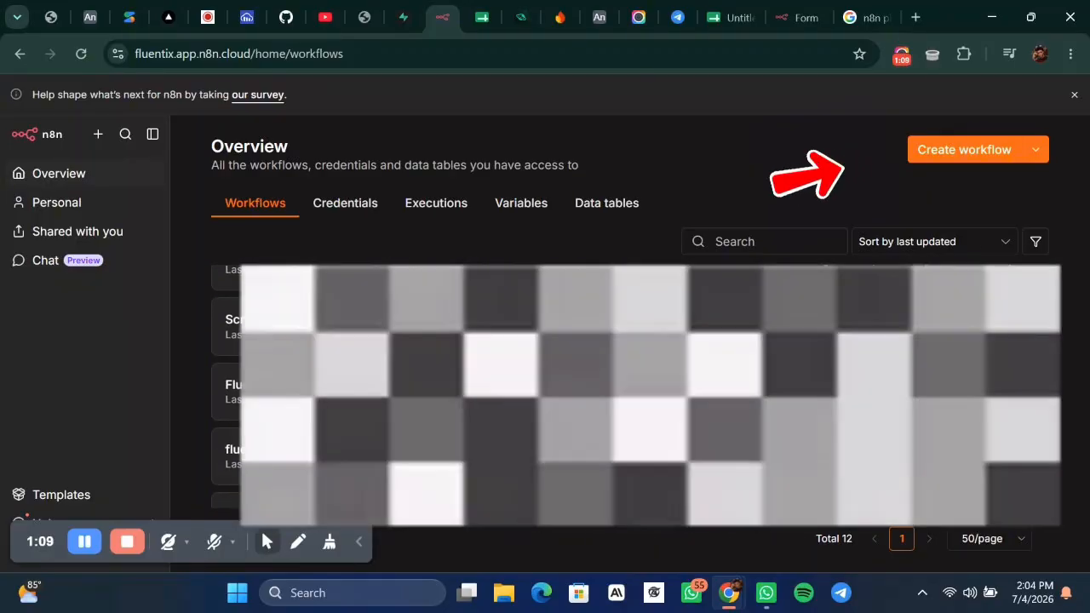
pyautogui.scroll(-3, 664, 392)
pyautogui.scroll(-2, 664, 392)
pyautogui.scroll(2, 664, 392)
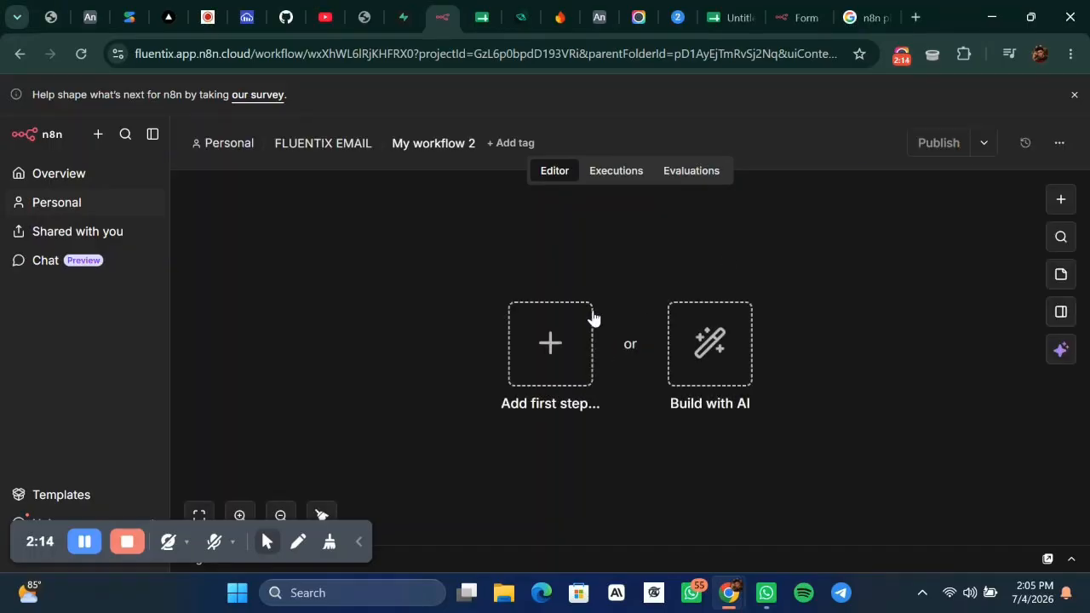
# Add an On form submission trigger as the first node of My workflow 2.
pyautogui.click(553, 335)
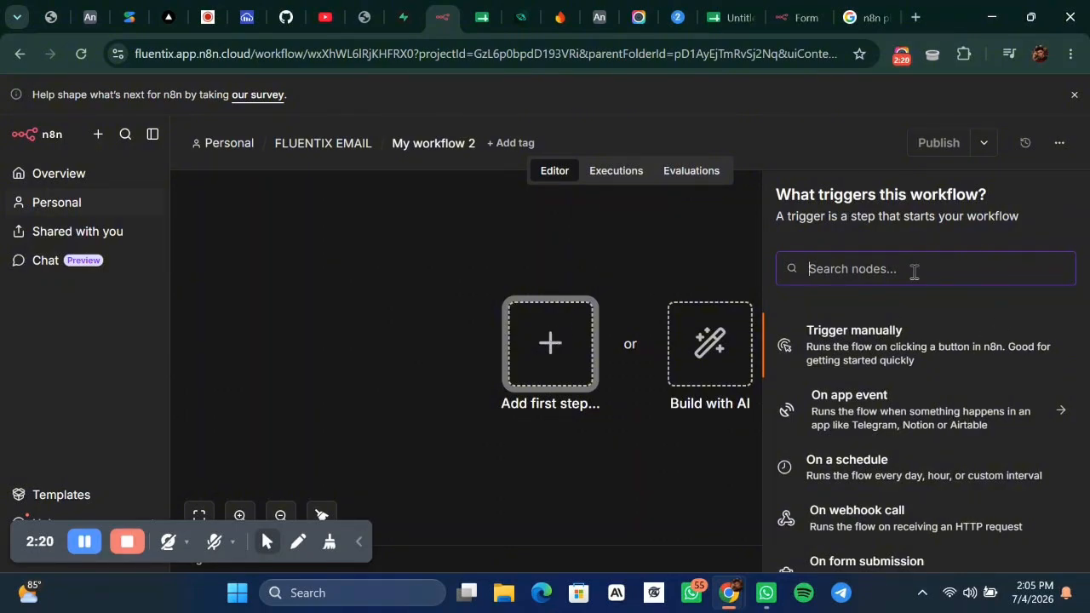
pyautogui.write('o')
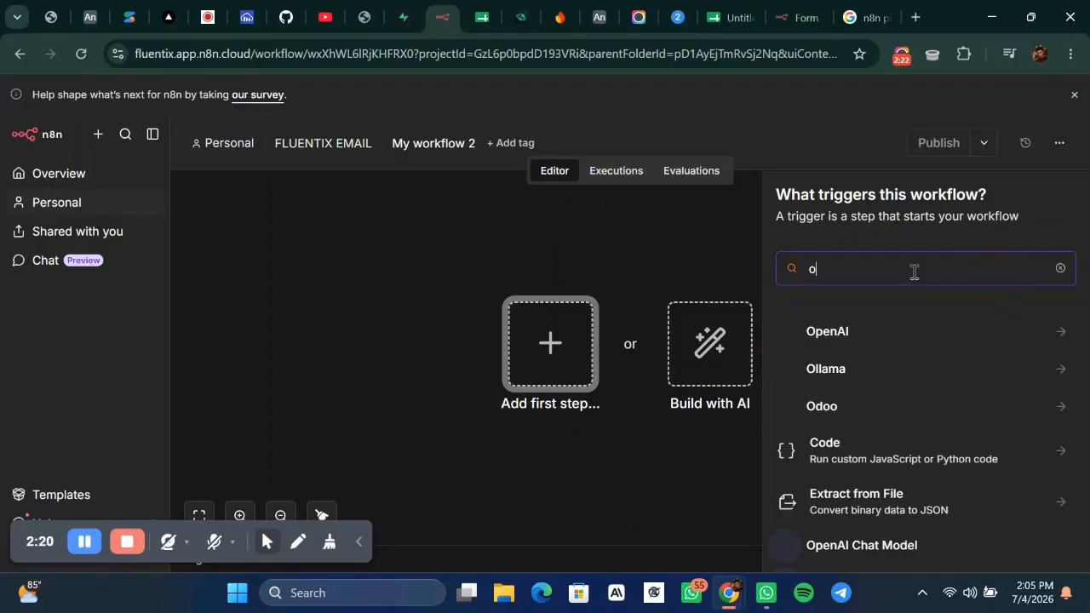
pyautogui.press('BackSpace')
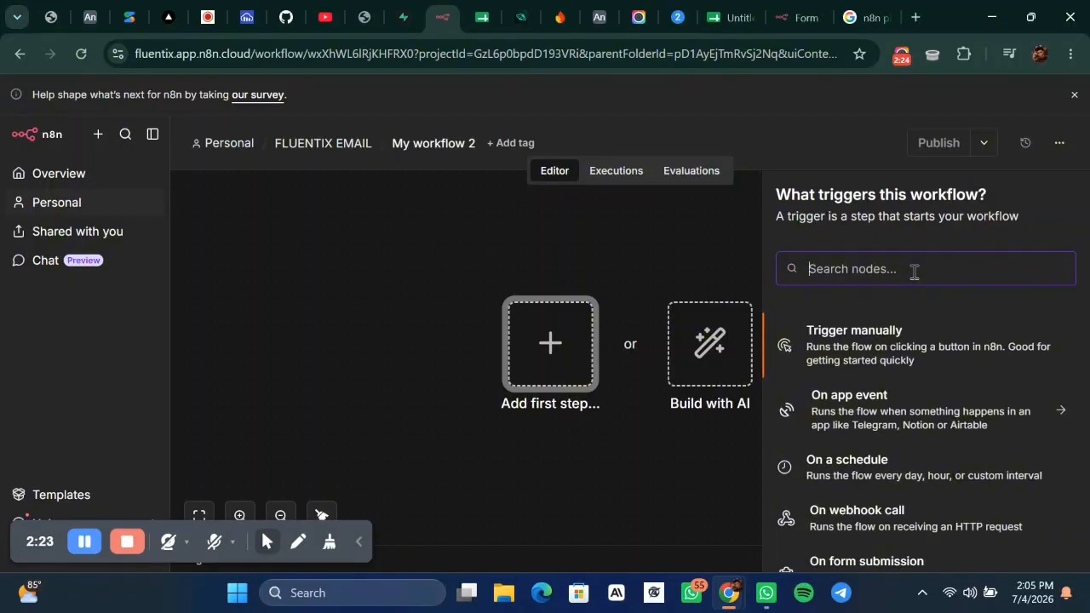
pyautogui.scroll(-2, 877, 481)
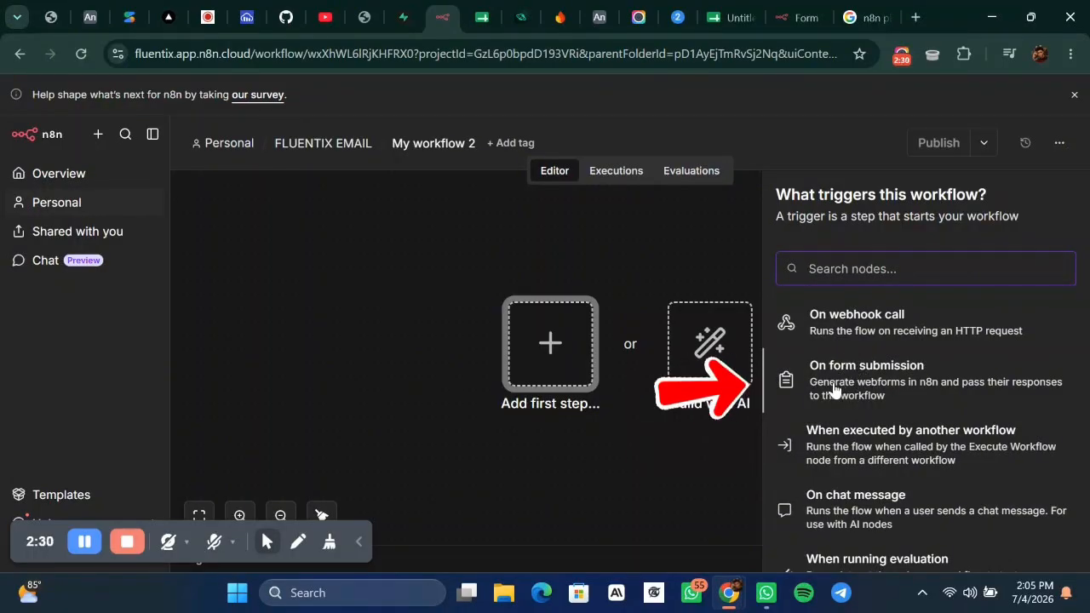
pyautogui.click(877, 382)
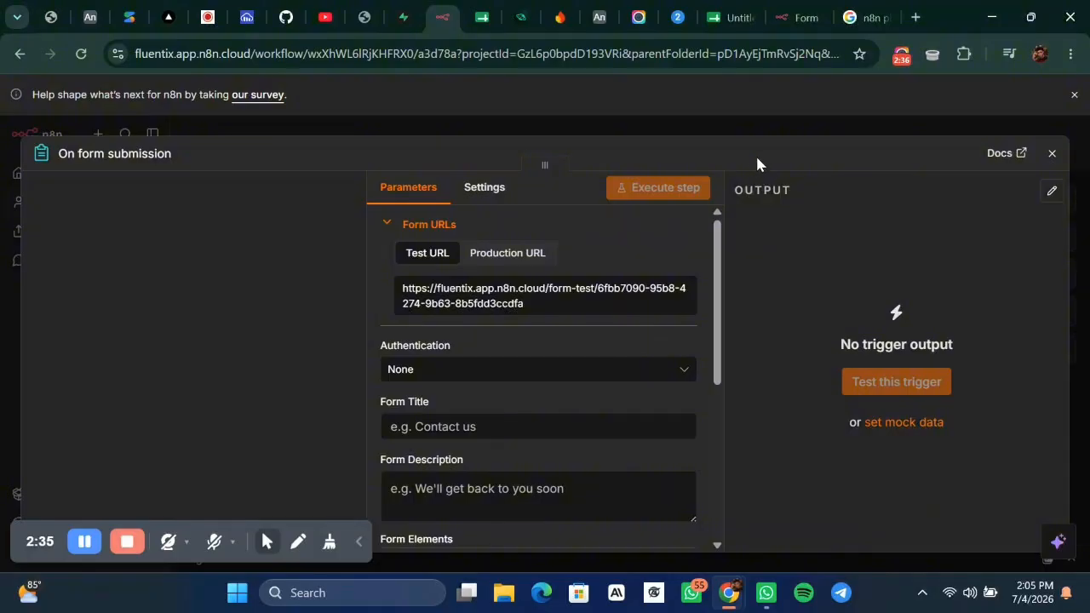
pyautogui.click(705, 136)
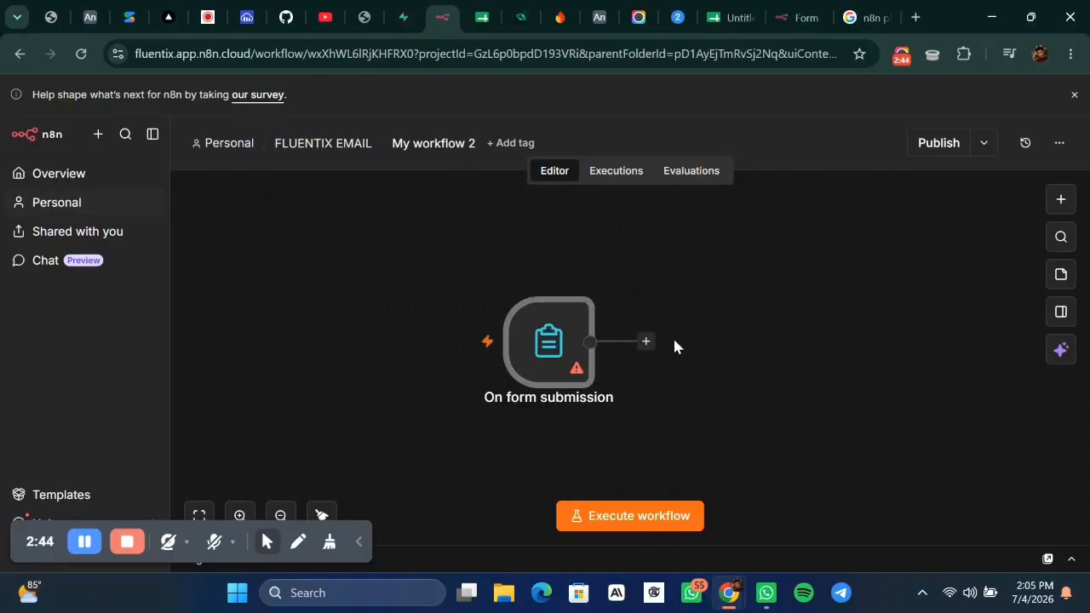
# Reopen the form trigger and keep its Authentication set to None.
pyautogui.doubleClick(557, 342)
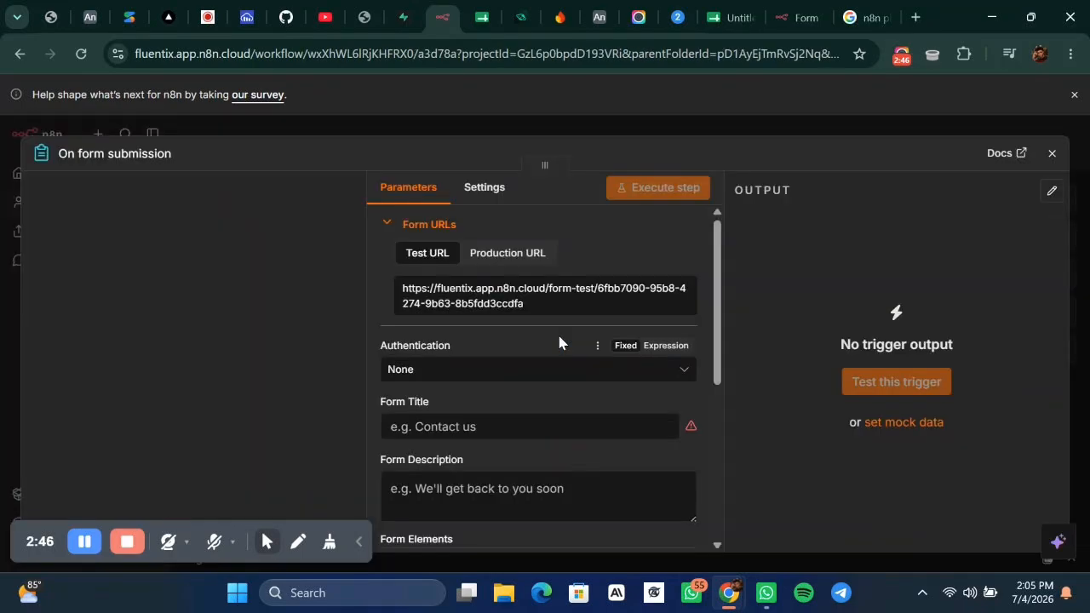
pyautogui.scroll(-1, 558, 343)
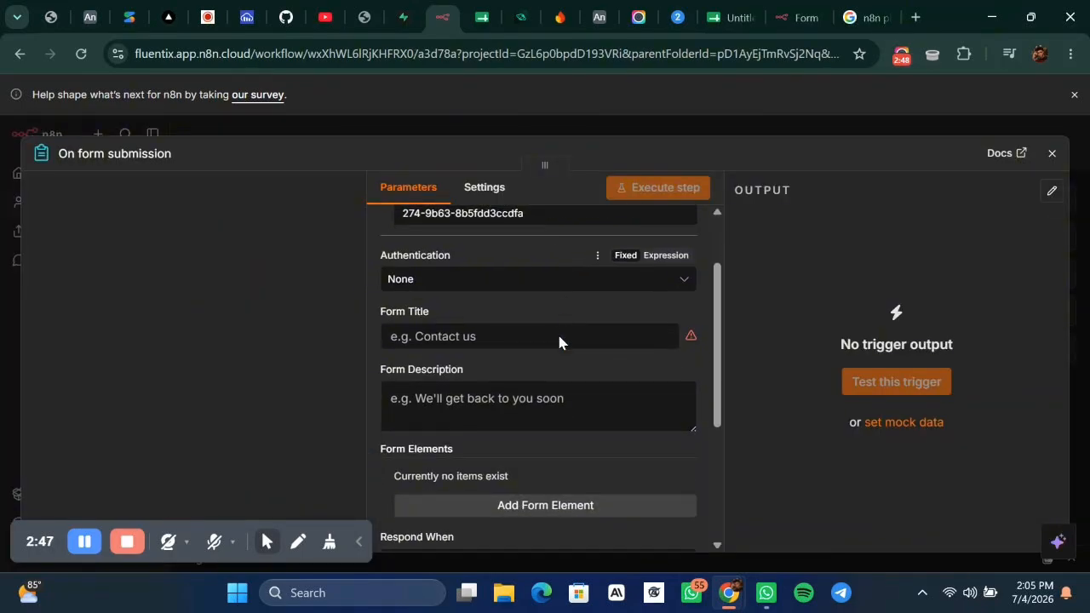
pyautogui.click(430, 283)
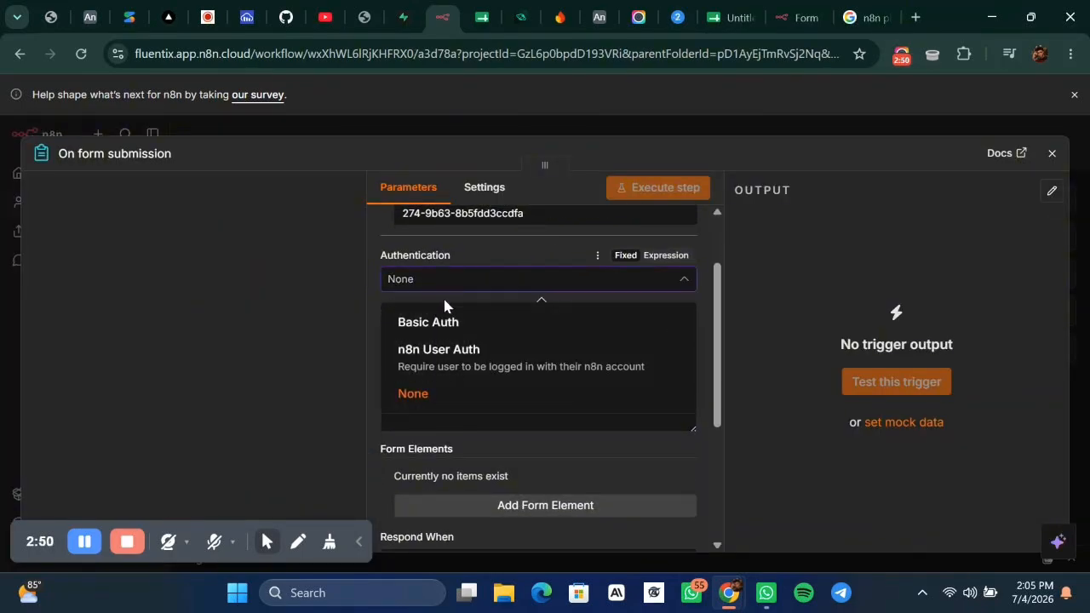
pyautogui.click(420, 389)
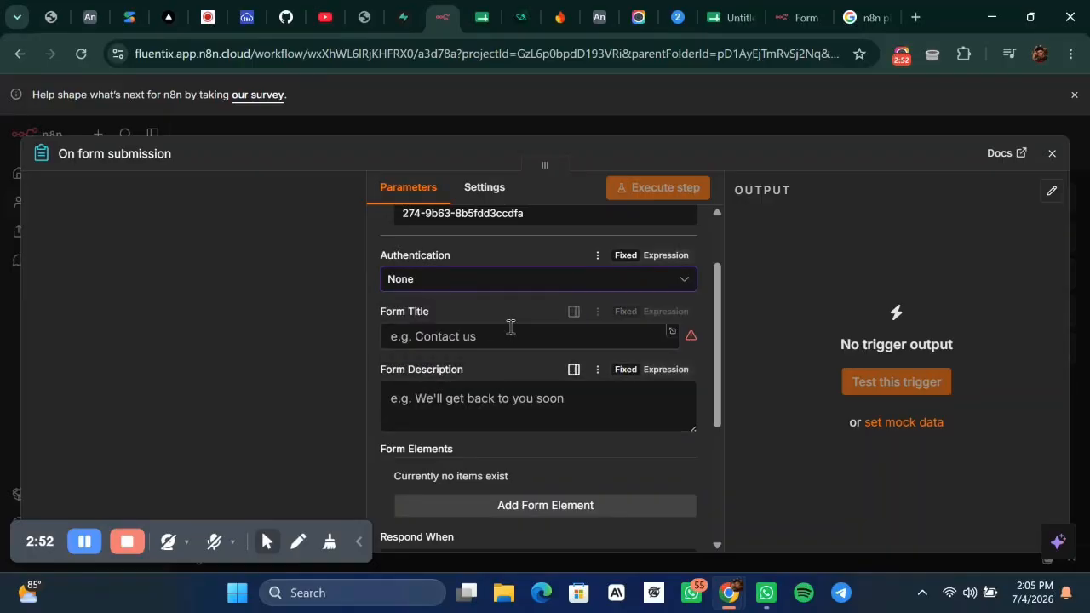
# Start entering the form trigger's Form Title as 'on form sub'.
pyautogui.click(505, 335)
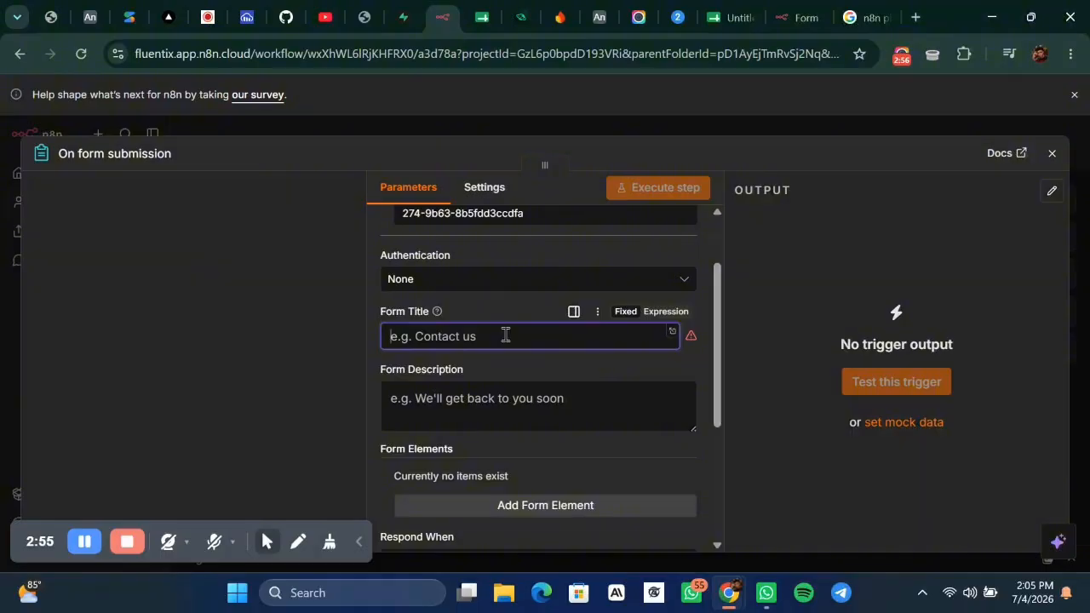
pyautogui.write('on form sub')
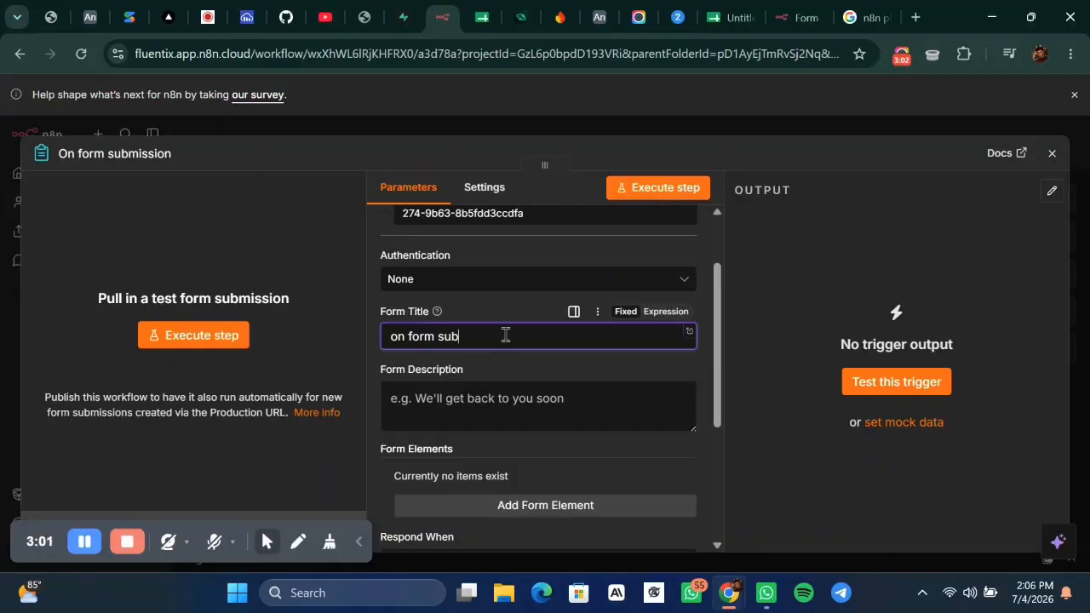
pyautogui.scroll(-5, 498, 333)
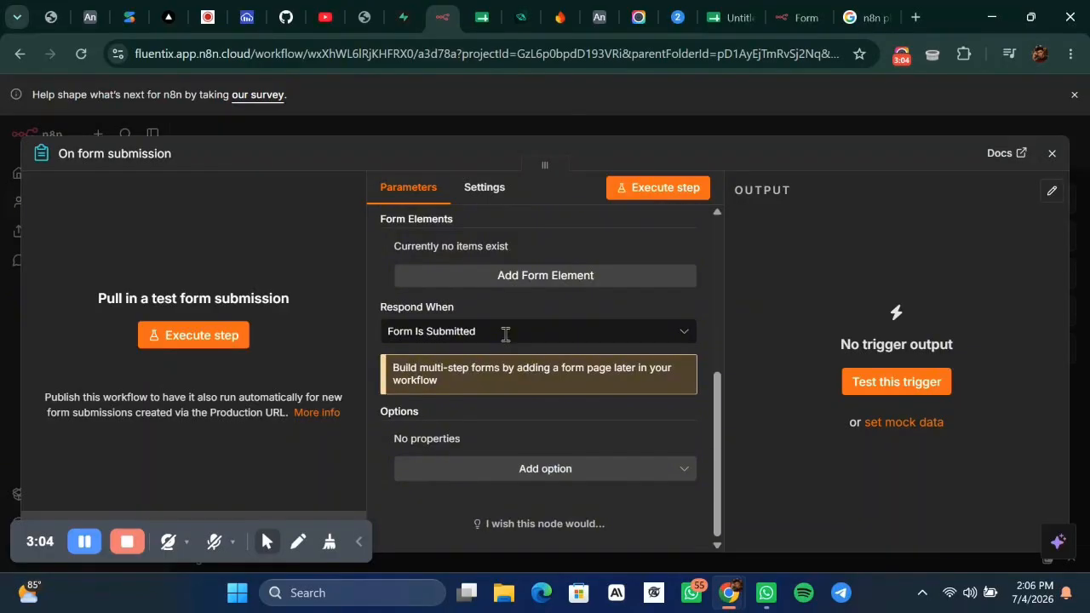
pyautogui.scroll(3, 490, 336)
pyautogui.scroll(-1, 483, 332)
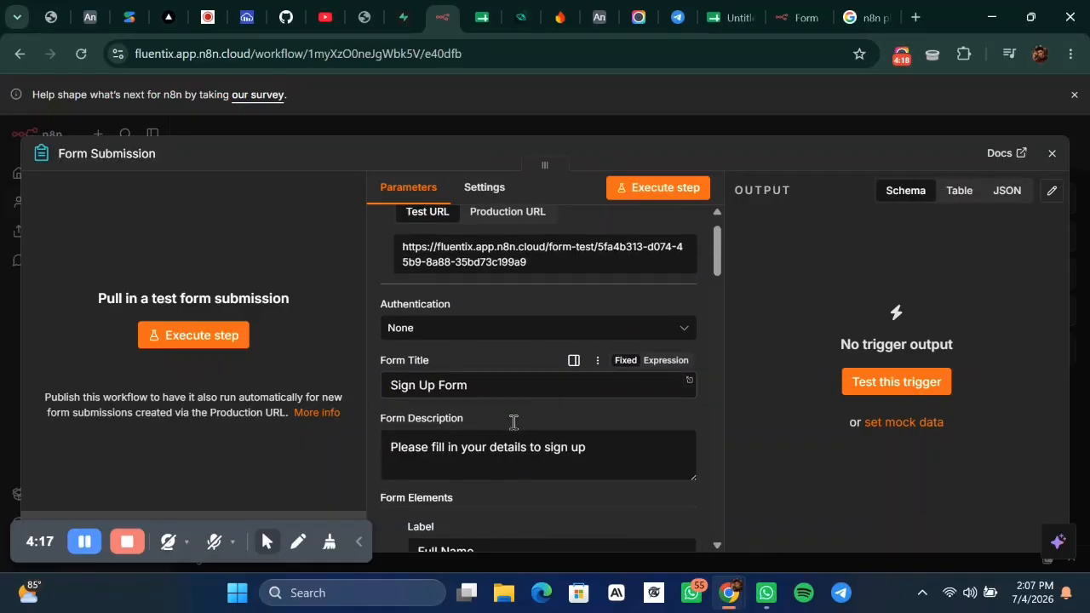
# Keep the Full Name element as a Text Input and check its custom field name.
pyautogui.scroll(-1, 511, 420)
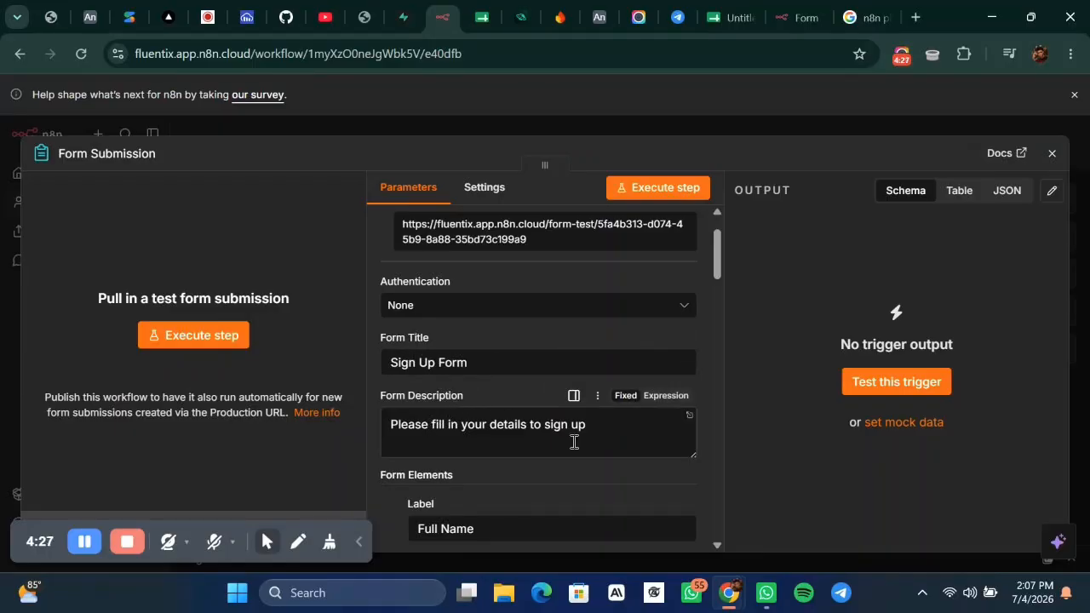
pyautogui.scroll(-1, 574, 442)
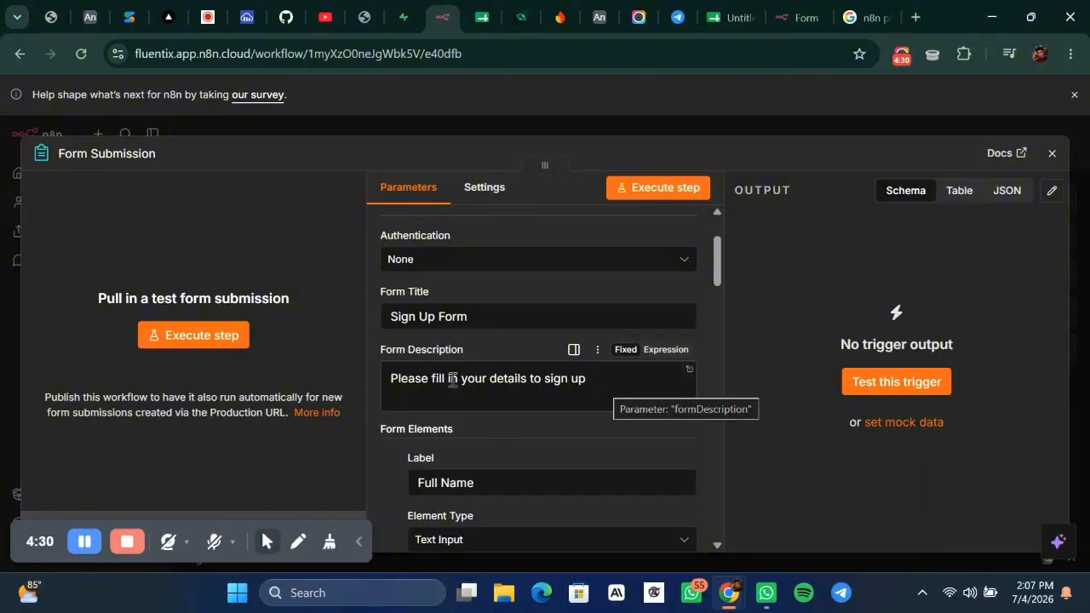
pyautogui.scroll(-3, 452, 380)
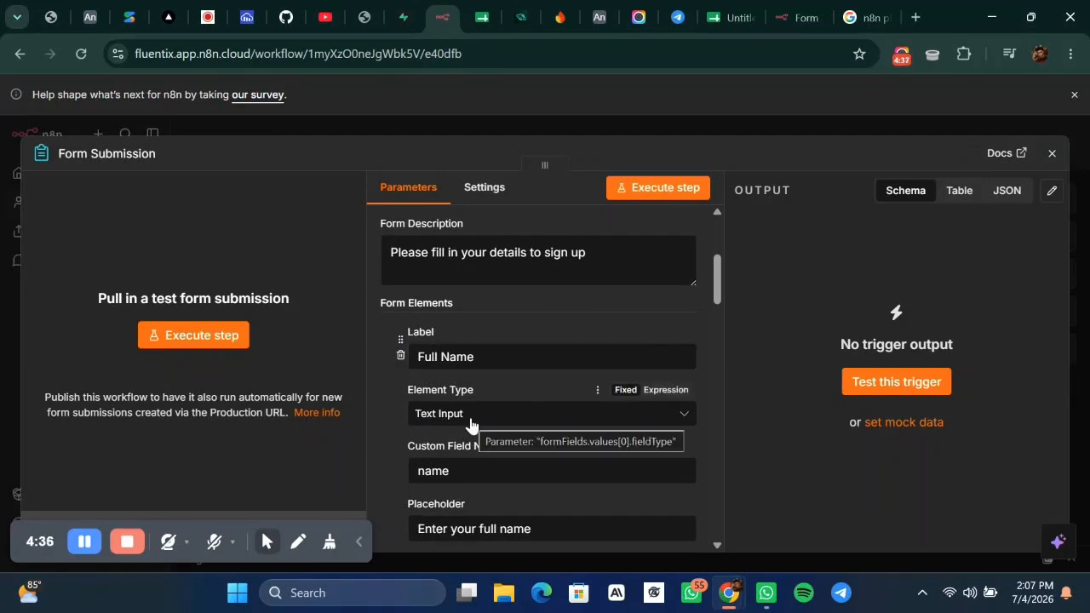
pyautogui.click(510, 419)
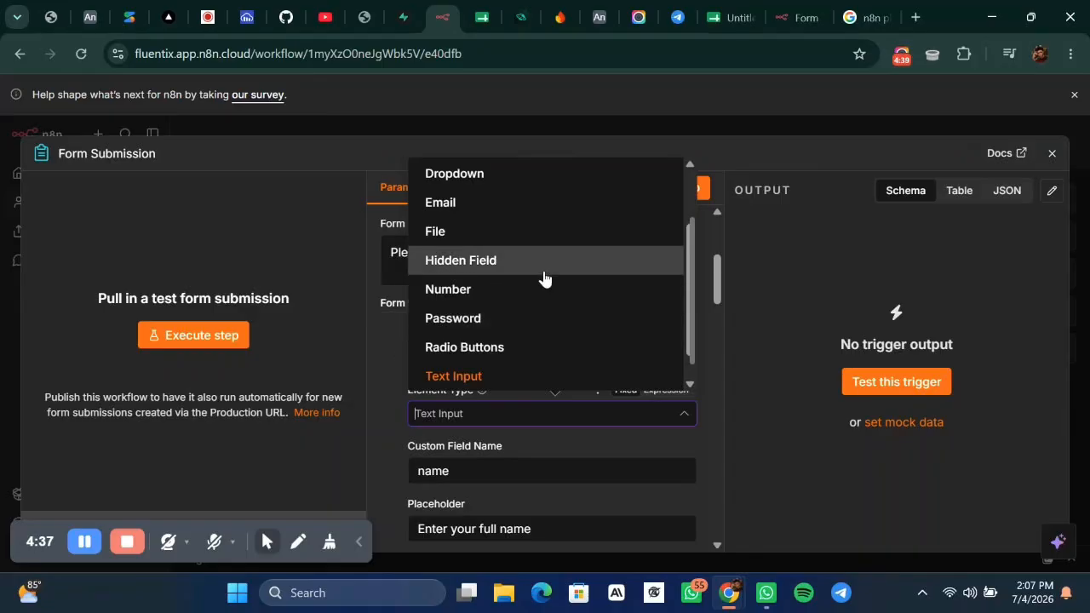
pyautogui.scroll(3, 544, 278)
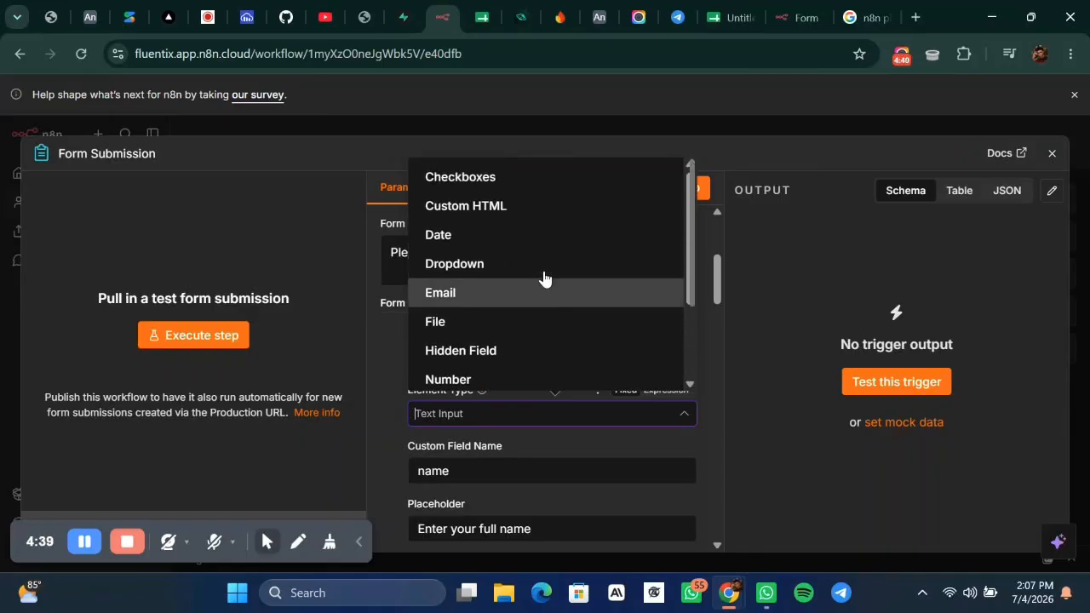
pyautogui.scroll(-3, 543, 278)
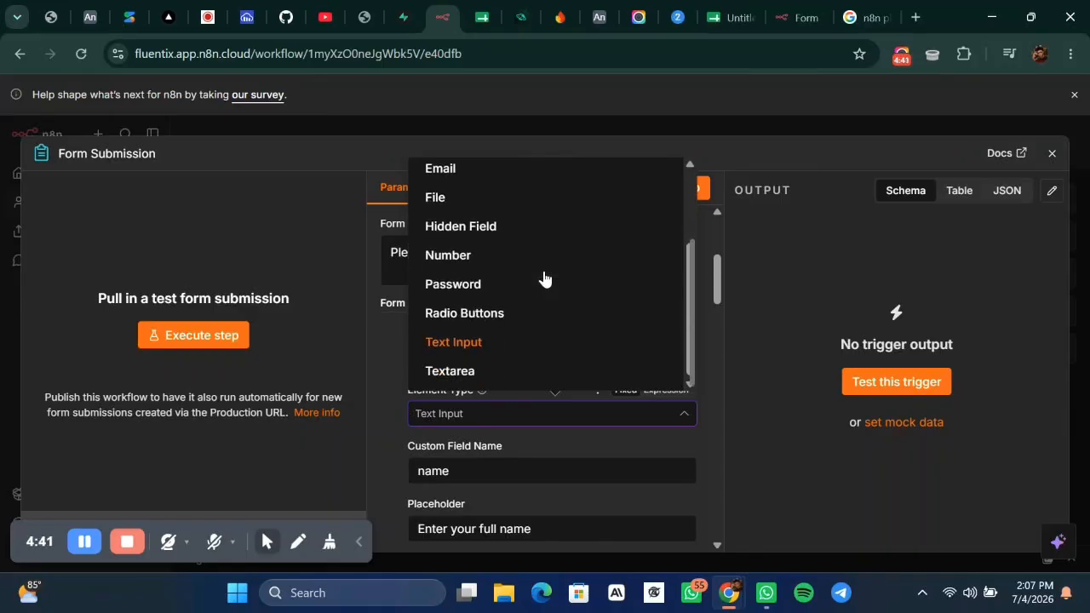
pyautogui.click(502, 344)
pyautogui.scroll(-2, 475, 436)
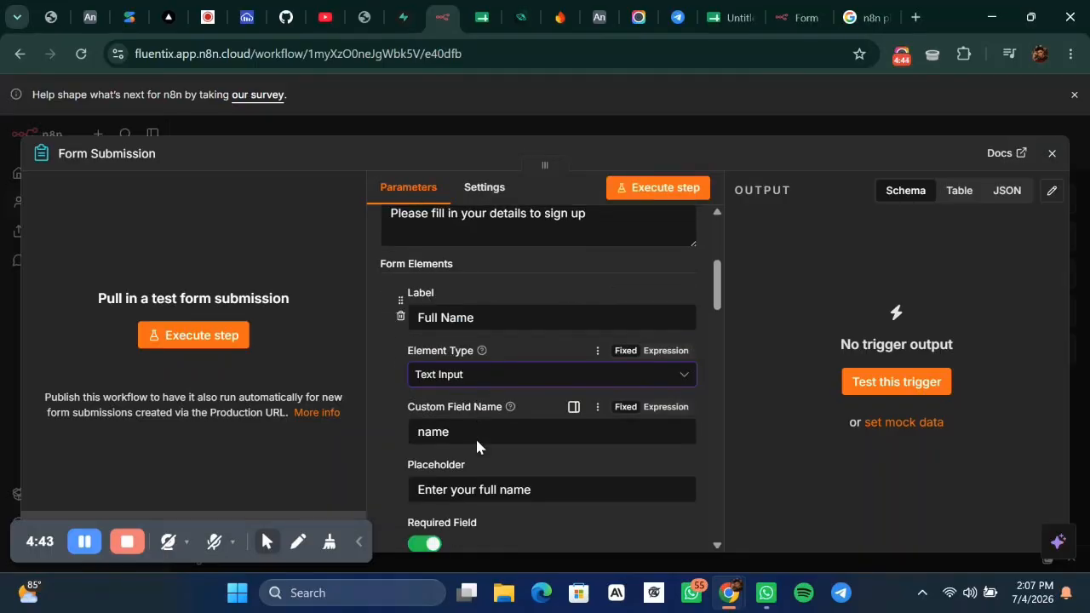
pyautogui.click(481, 401)
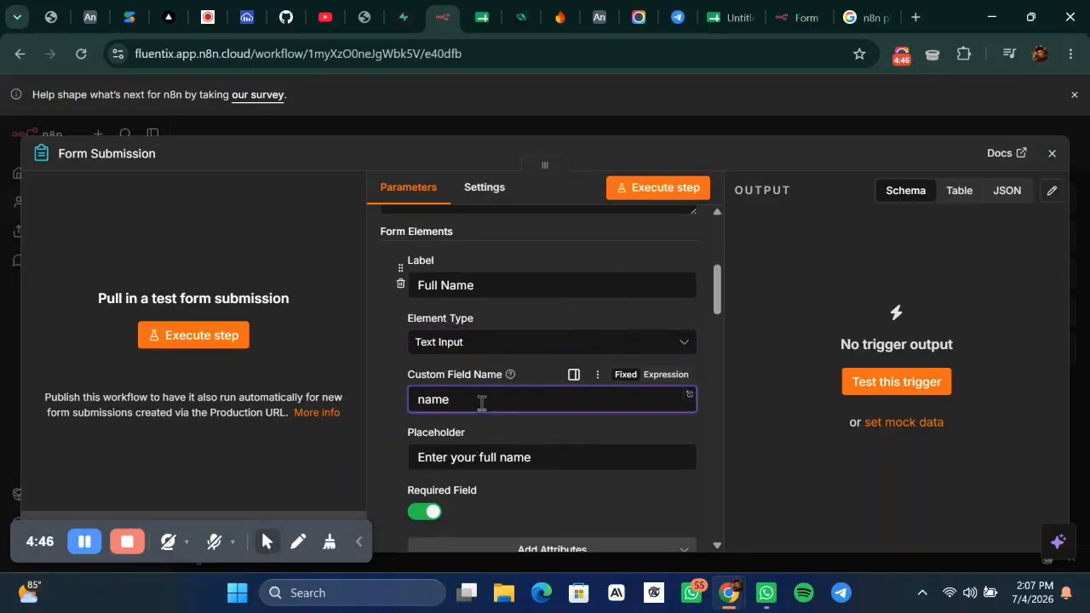
# Review the Email, phone and Address elements, then add a new form element after Address.
pyautogui.scroll(-1, 482, 402)
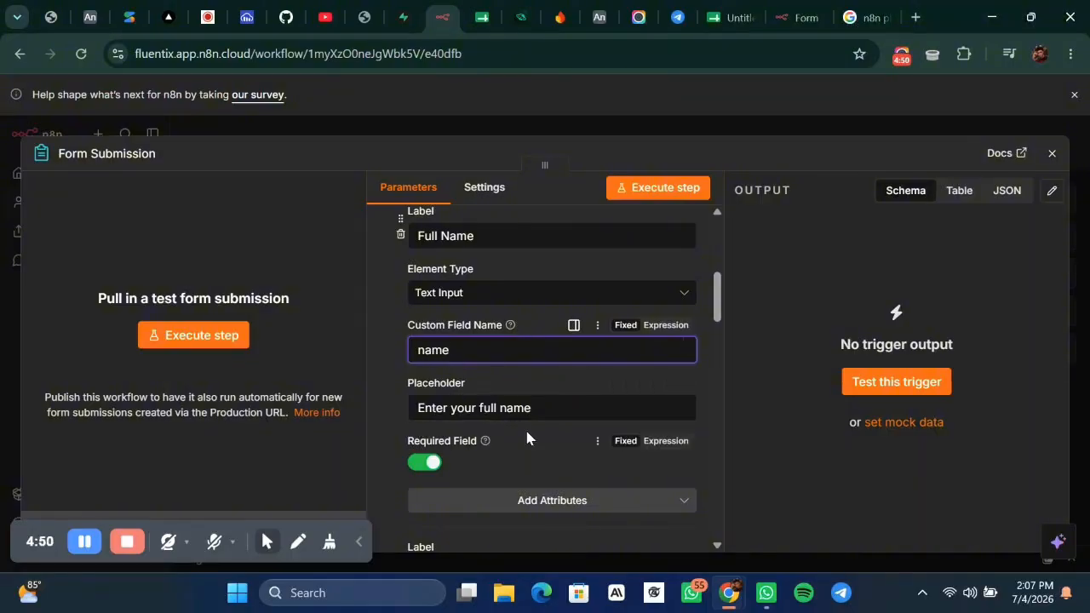
pyautogui.scroll(-4, 502, 430)
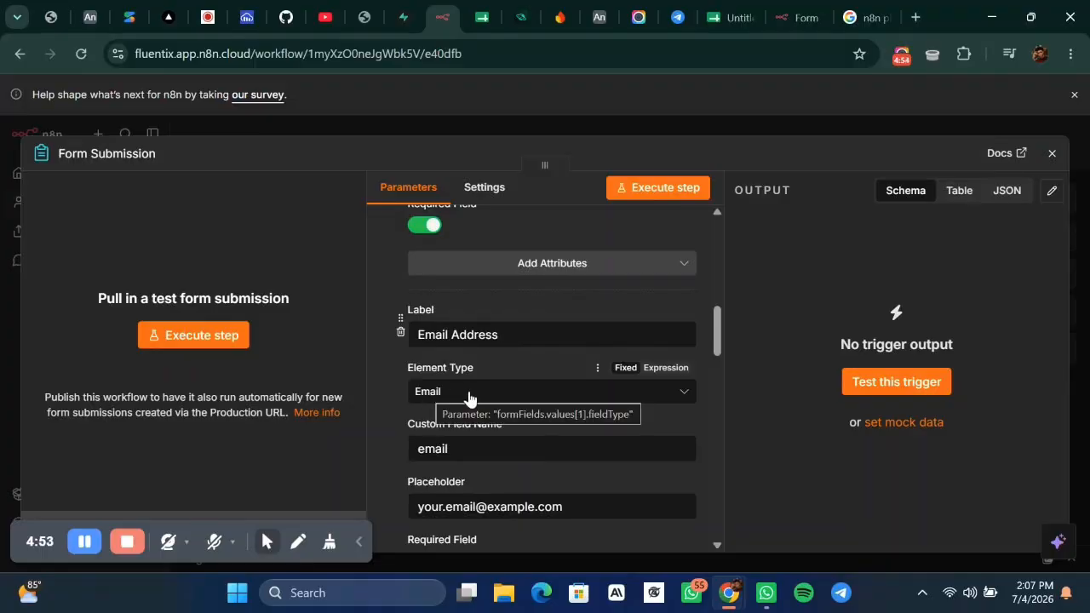
pyautogui.scroll(-2, 468, 399)
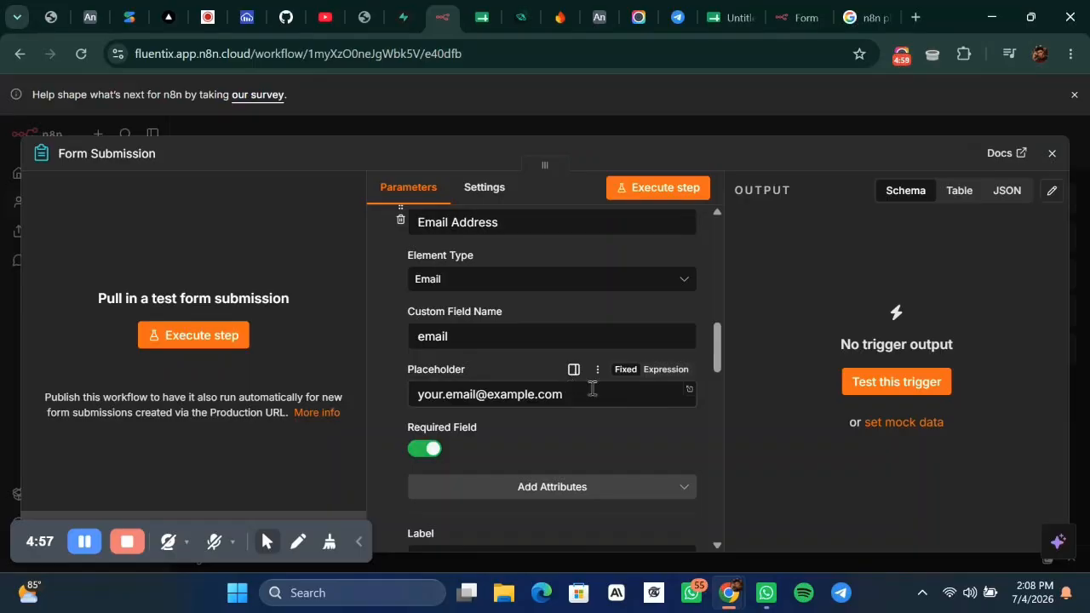
pyautogui.scroll(-5, 592, 388)
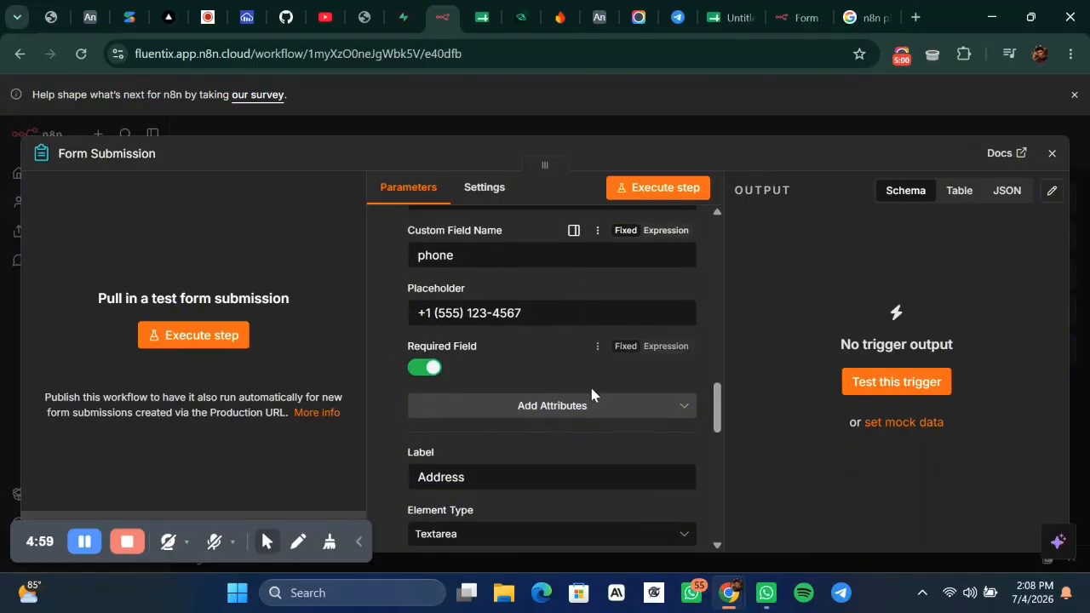
pyautogui.scroll(-5, 592, 391)
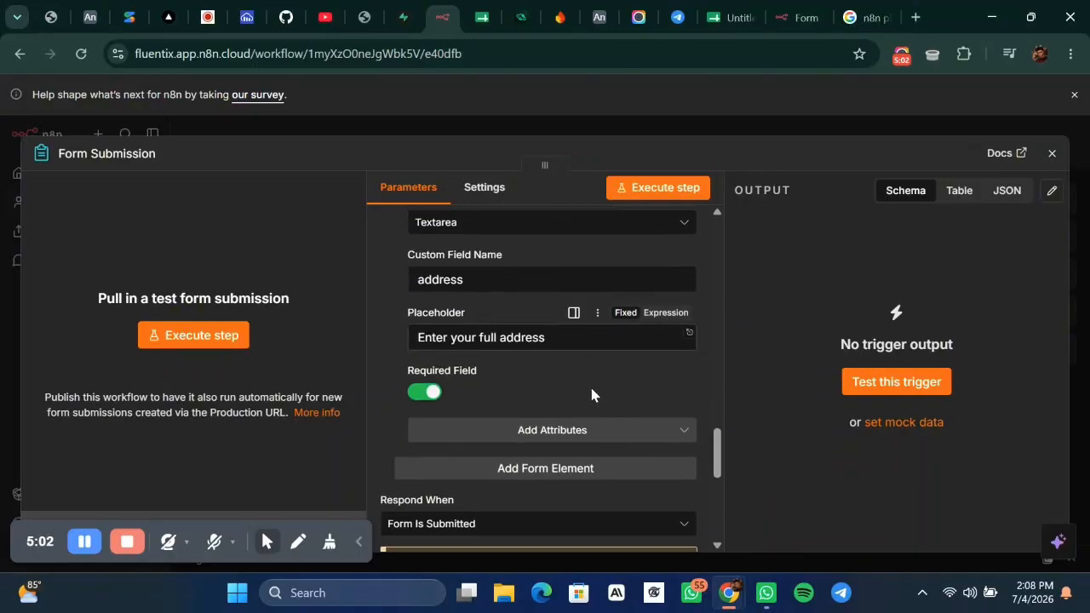
pyautogui.scroll(-1, 592, 388)
pyautogui.click(555, 417)
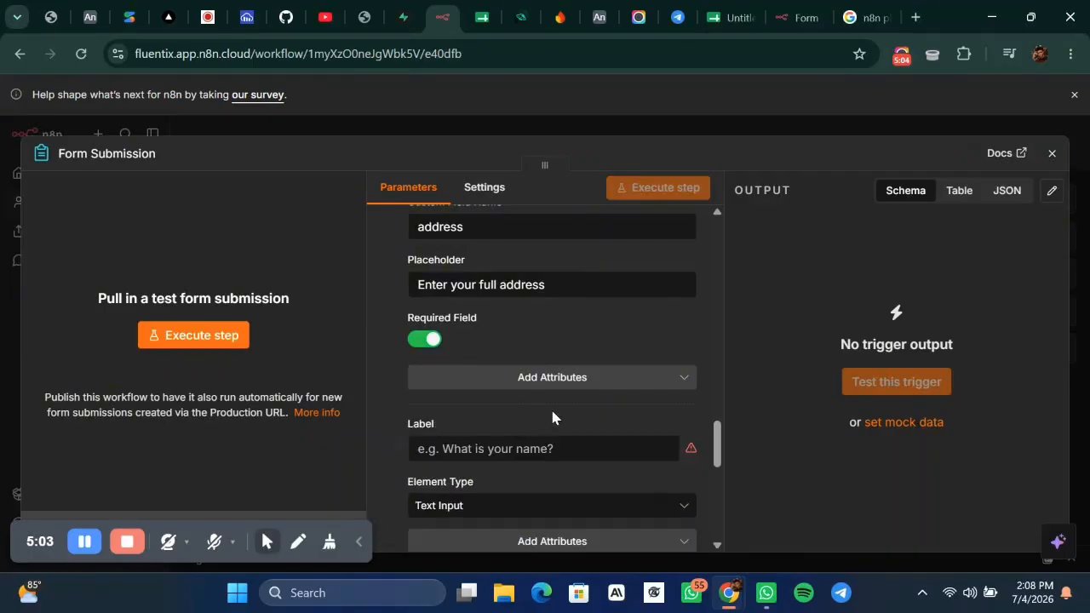
pyautogui.scroll(-2, 535, 425)
pyautogui.click(543, 367)
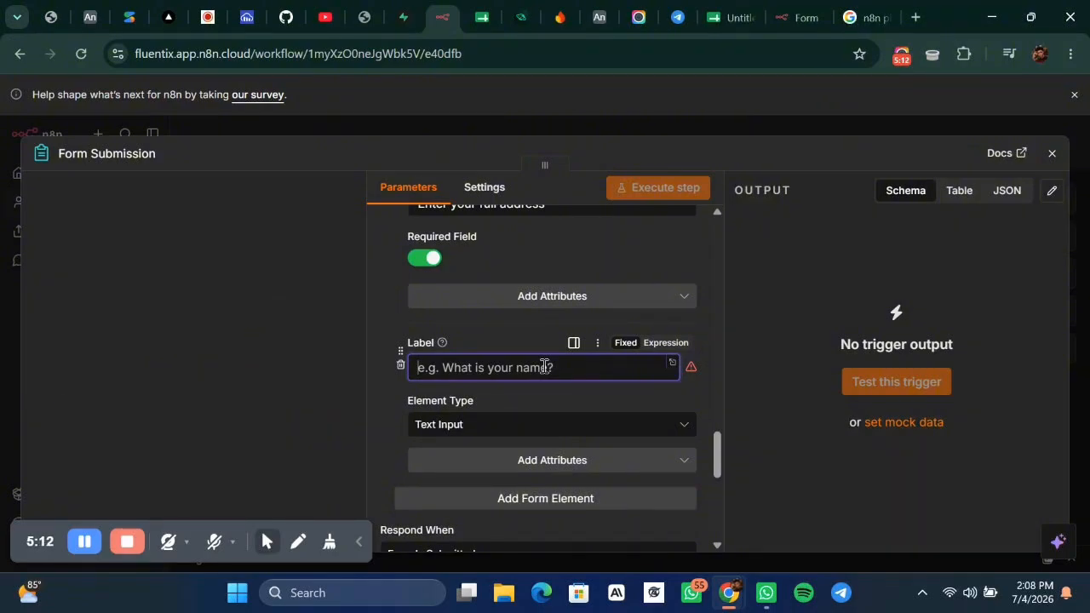
# Label the new element 'State of origin' and keep it a Text Input.
pyautogui.write('SAT')
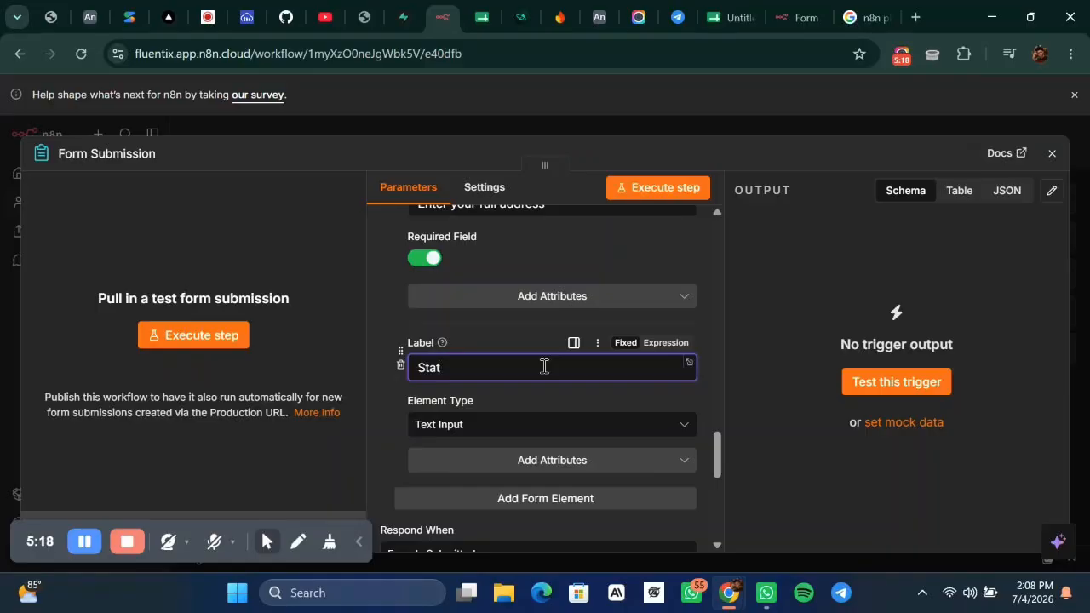
pyautogui.write('of origin')
pyautogui.click(533, 428)
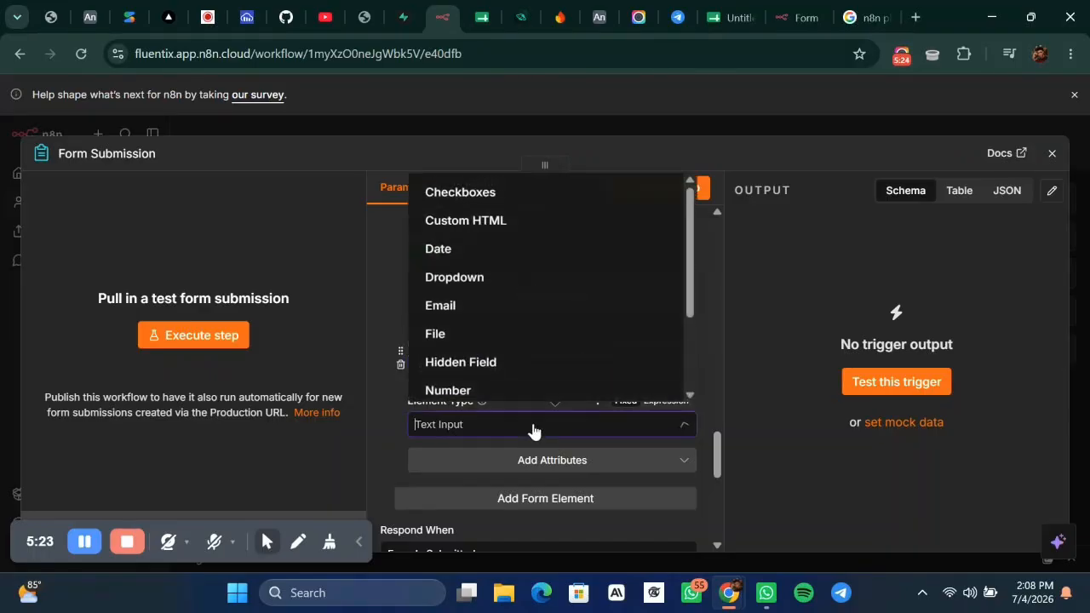
pyautogui.scroll(-1, 526, 358)
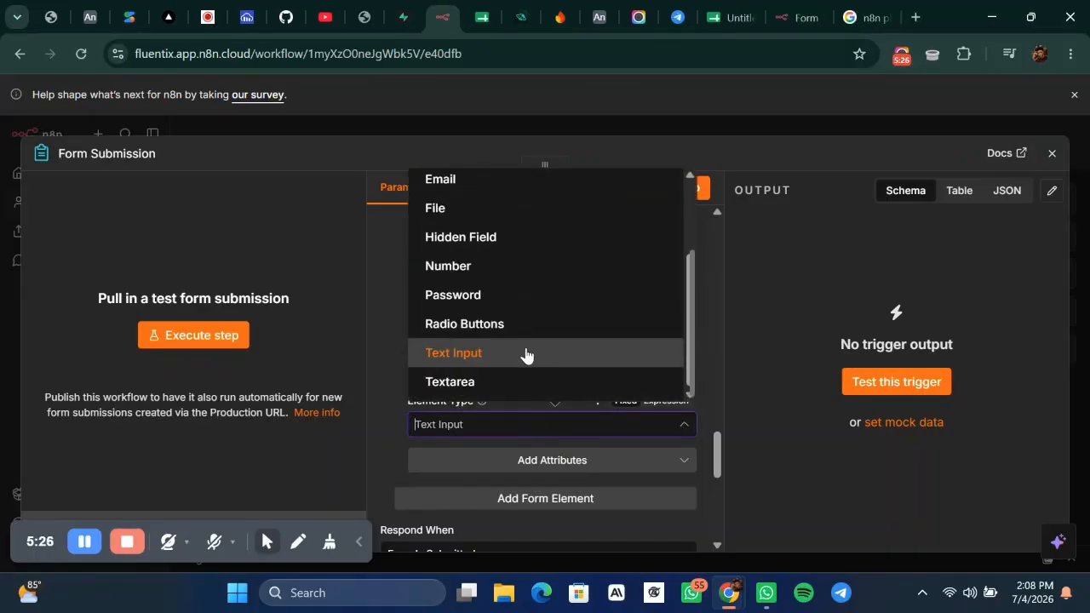
pyautogui.click(516, 357)
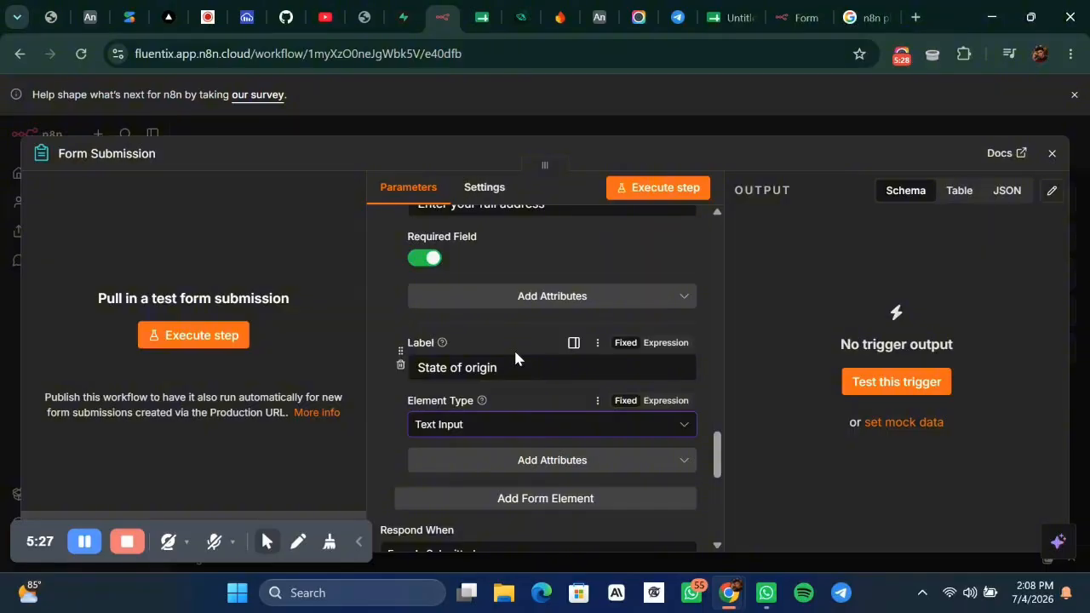
# Give State of origin the placeholder 'what is your state of origin'.
pyautogui.scroll(-1, 519, 393)
pyautogui.click(541, 383)
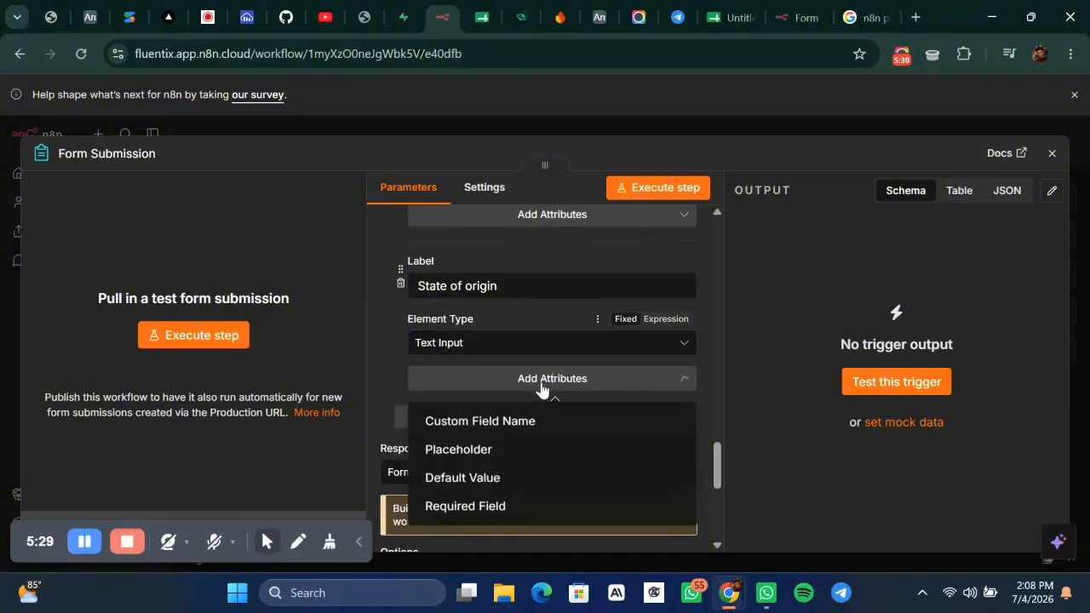
pyautogui.click(465, 464)
pyautogui.click(468, 406)
pyautogui.write('what')
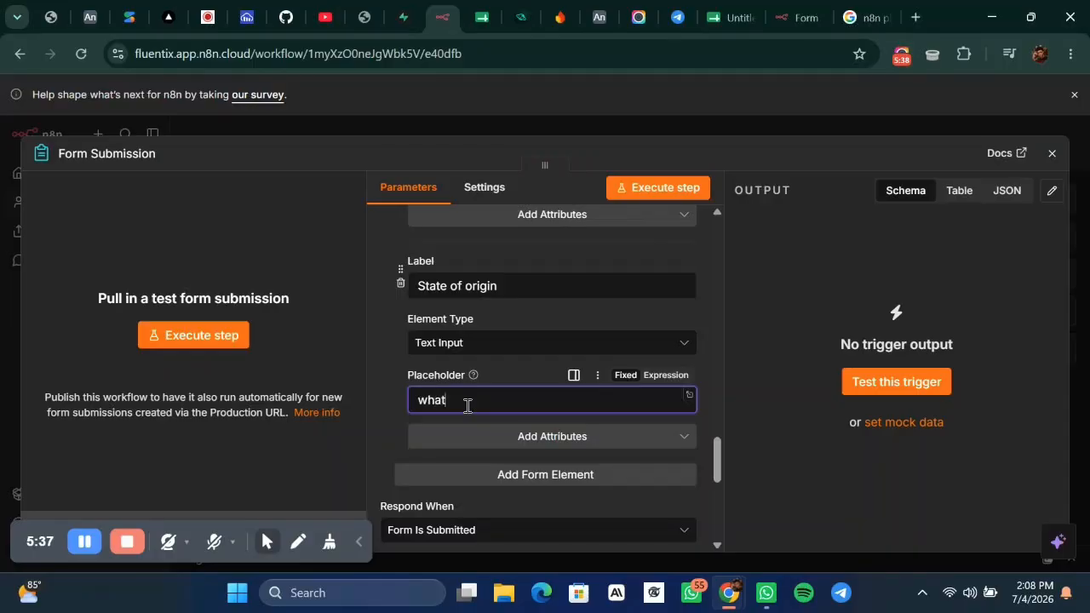
pyautogui.write(' is your state of origin')
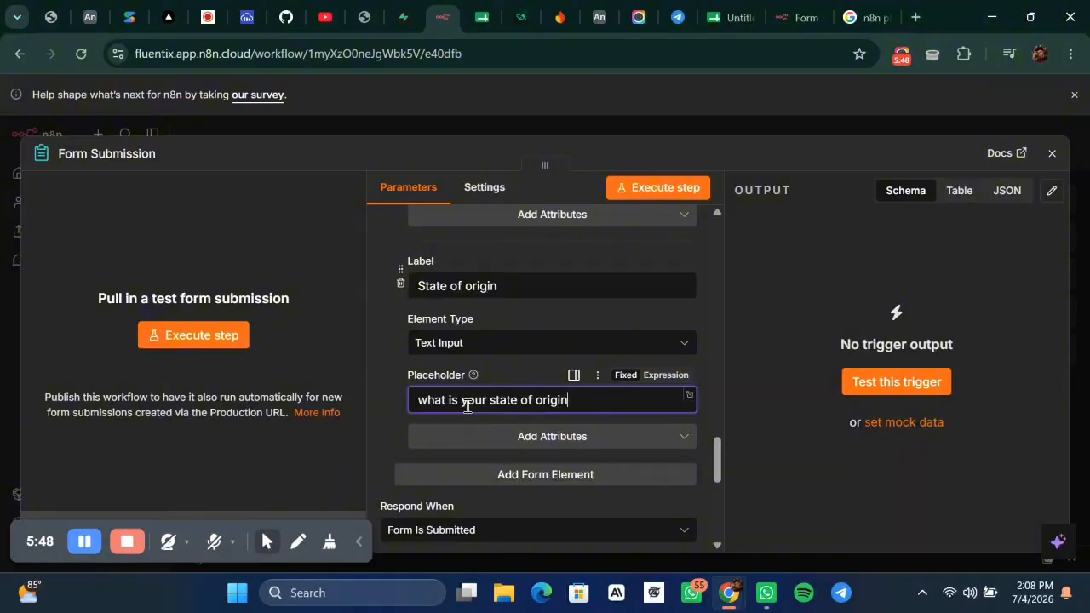
pyautogui.scroll(-2, 650, 402)
pyautogui.click(704, 309)
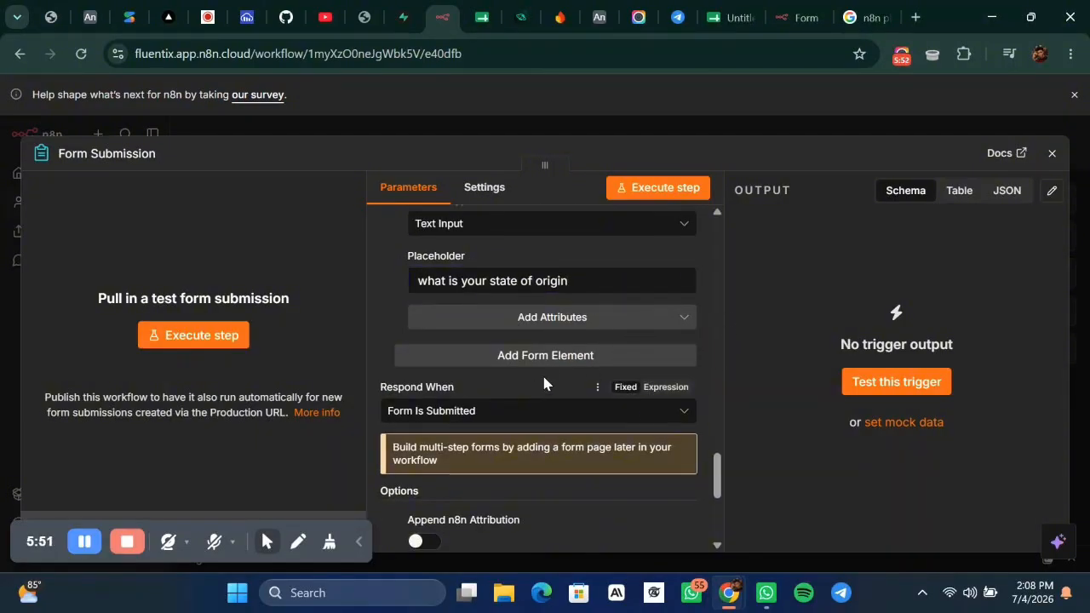
# Switch on Append n8n Attribution in the Sign Up Form trigger's Options.
pyautogui.scroll(3, 542, 383)
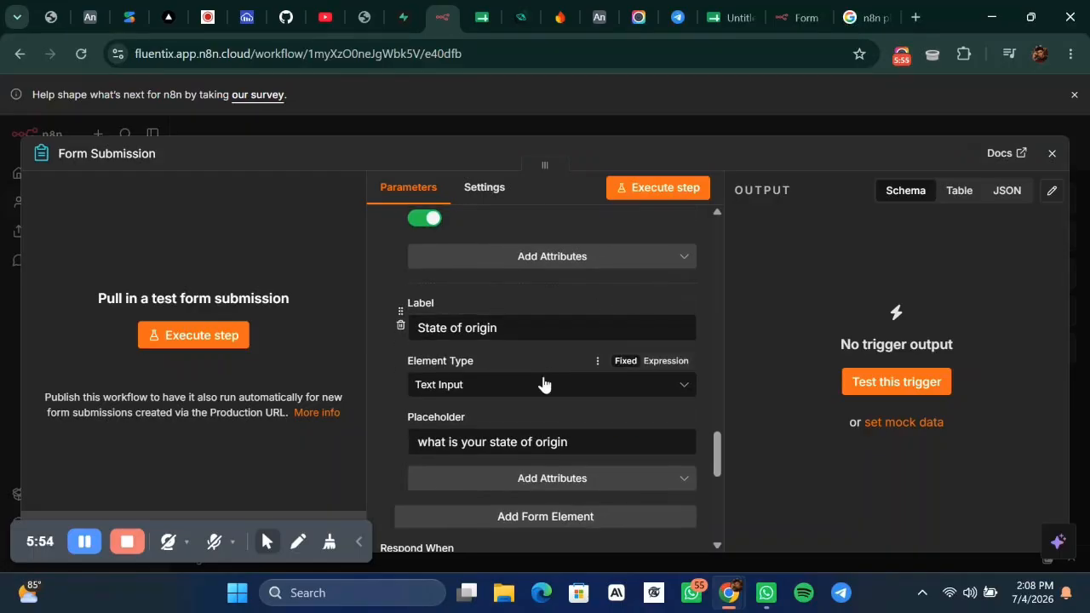
pyautogui.scroll(2, 544, 384)
pyautogui.scroll(-5, 543, 384)
pyautogui.scroll(2, 544, 384)
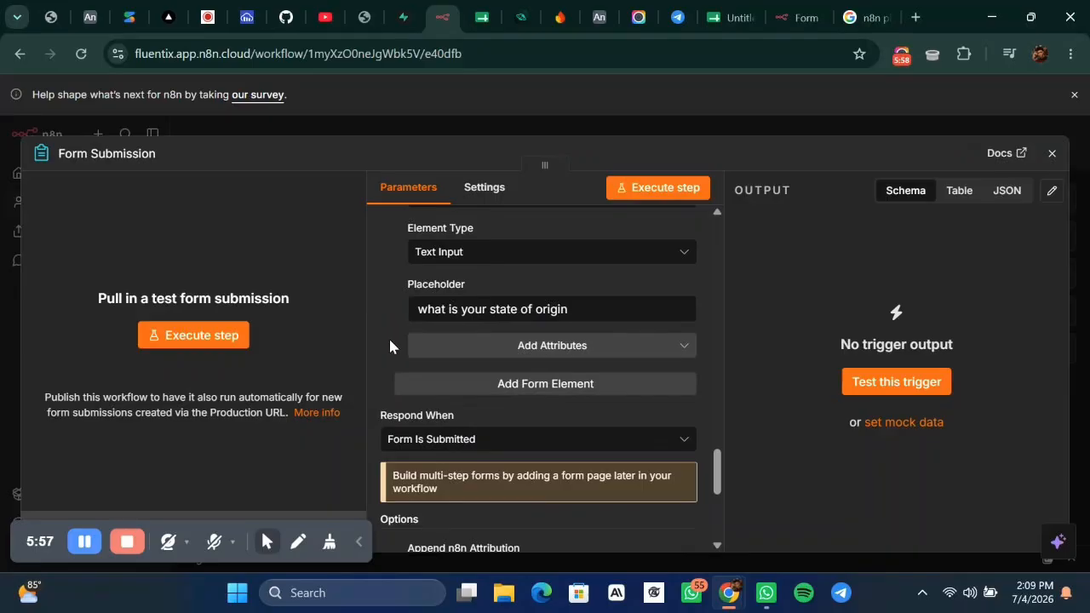
pyautogui.scroll(3, 390, 342)
pyautogui.scroll(-3, 452, 363)
pyautogui.scroll(-1, 495, 393)
pyautogui.scroll(-3, 505, 450)
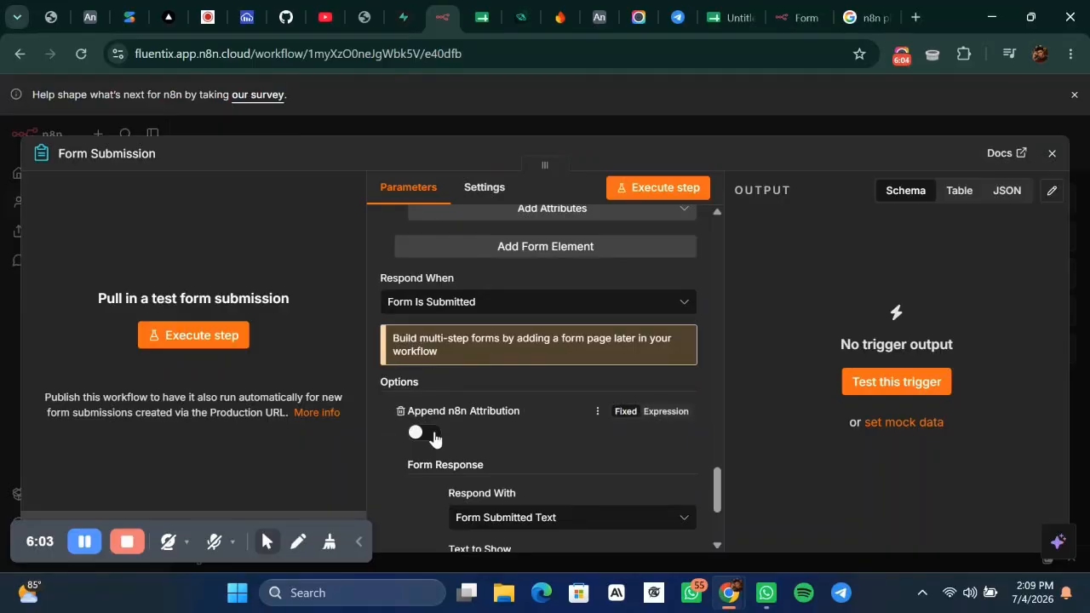
pyautogui.scroll(-2, 440, 392)
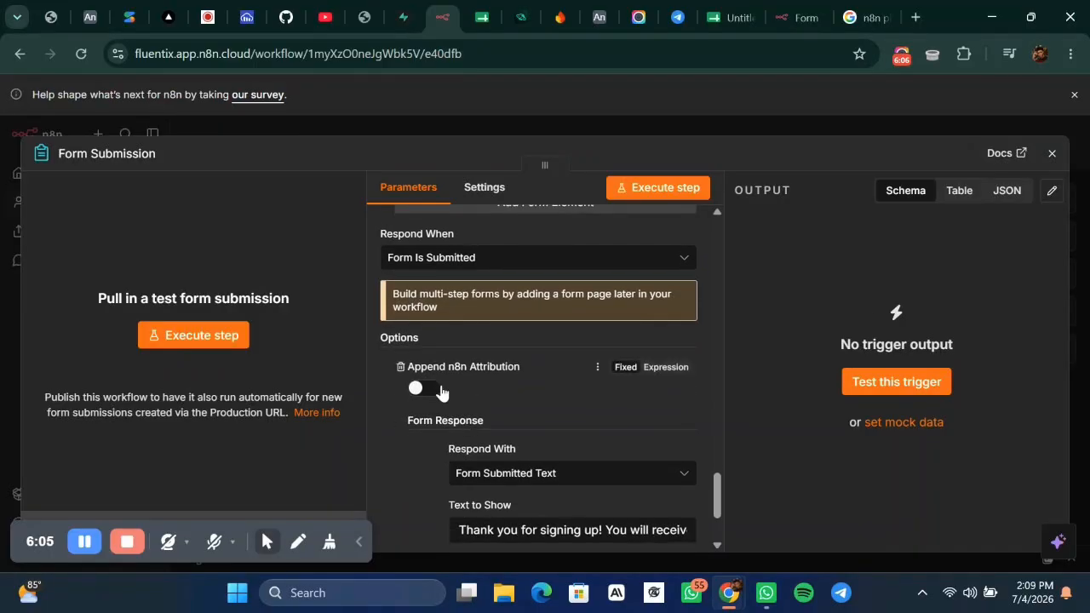
pyautogui.click(439, 391)
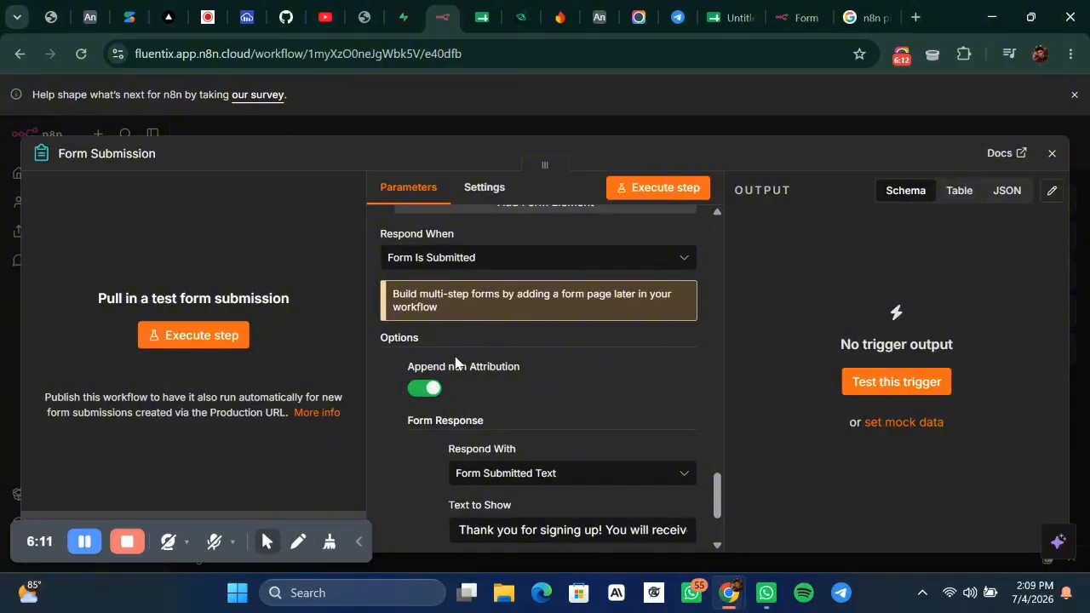
pyautogui.scroll(4, 449, 366)
pyautogui.scroll(-2, 449, 366)
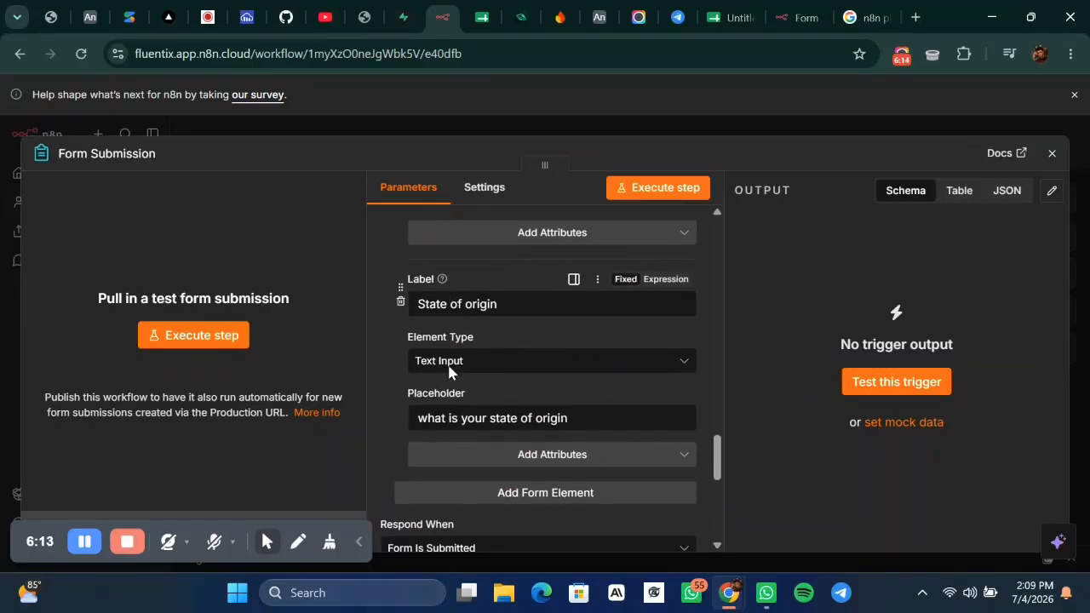
pyautogui.scroll(-4, 449, 367)
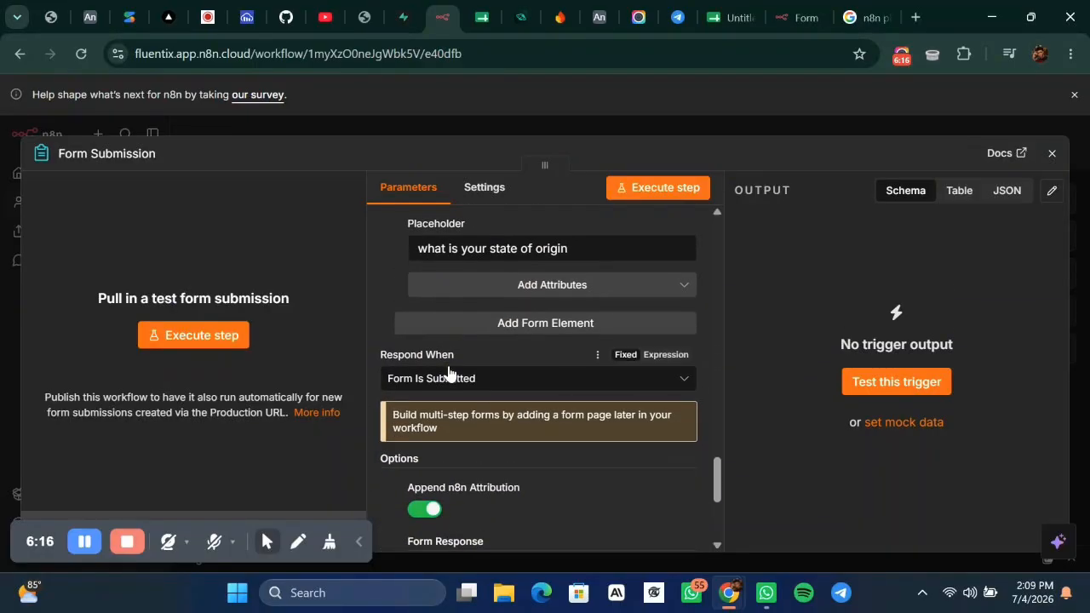
pyautogui.scroll(-2, 449, 373)
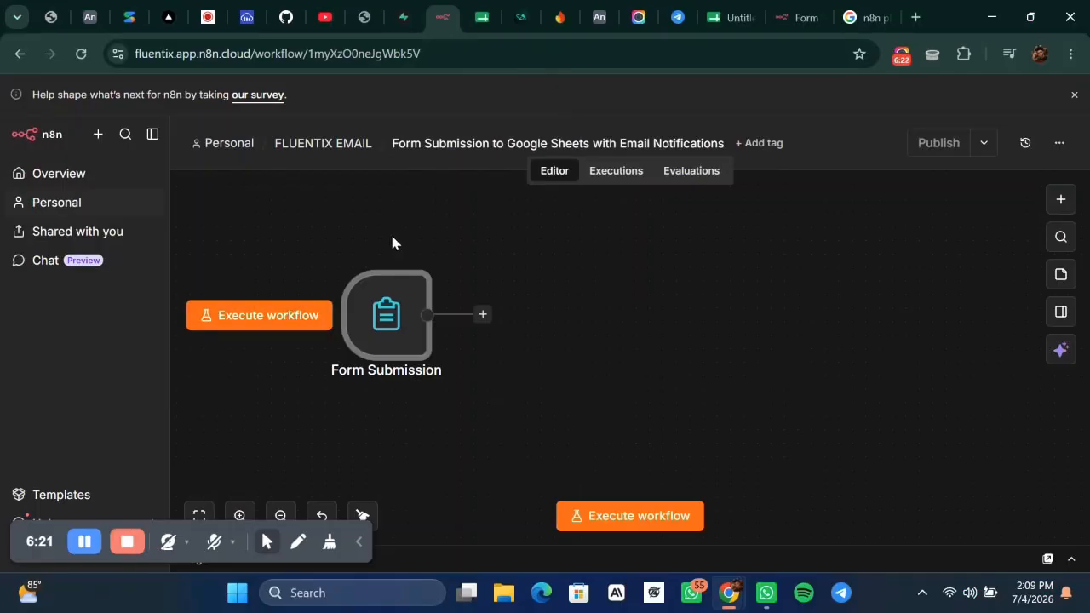
# Run a test of the Form Submission node so the test form opens.
pyautogui.click(351, 254)
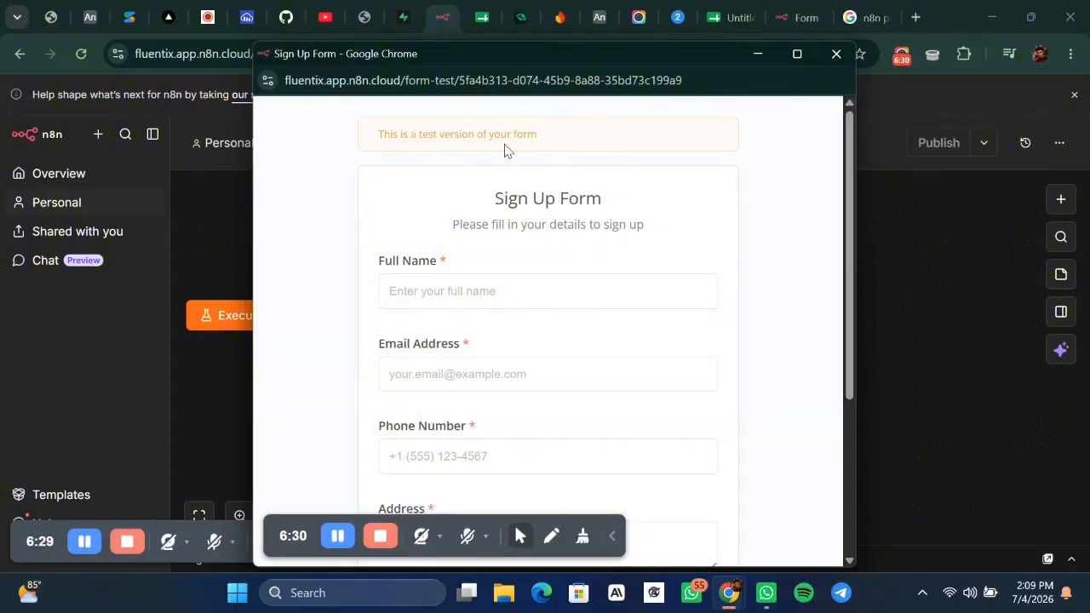
pyautogui.scroll(-3, 504, 236)
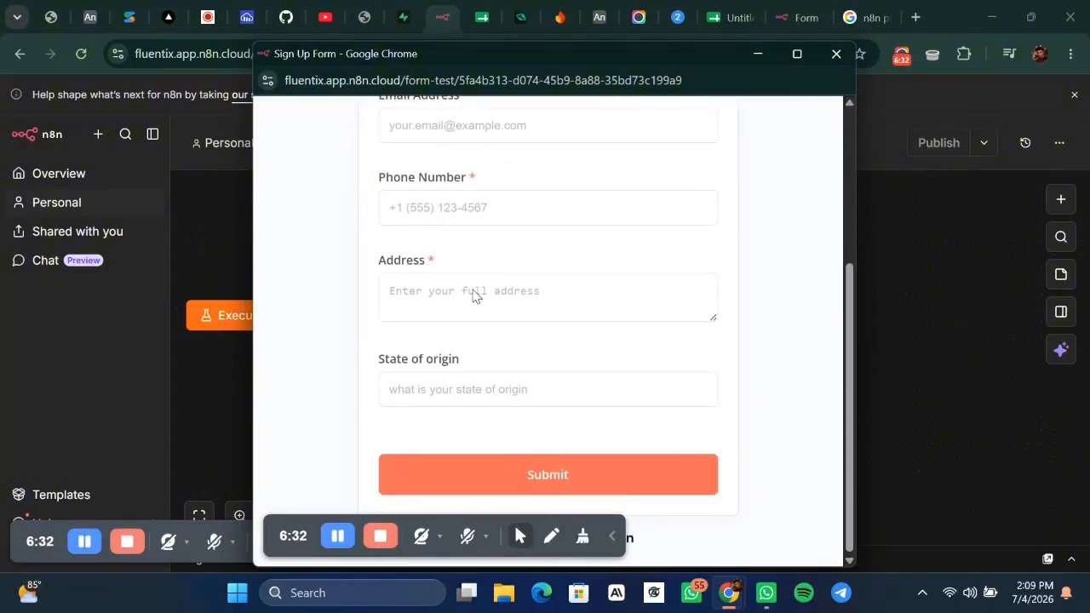
pyautogui.scroll(3, 522, 273)
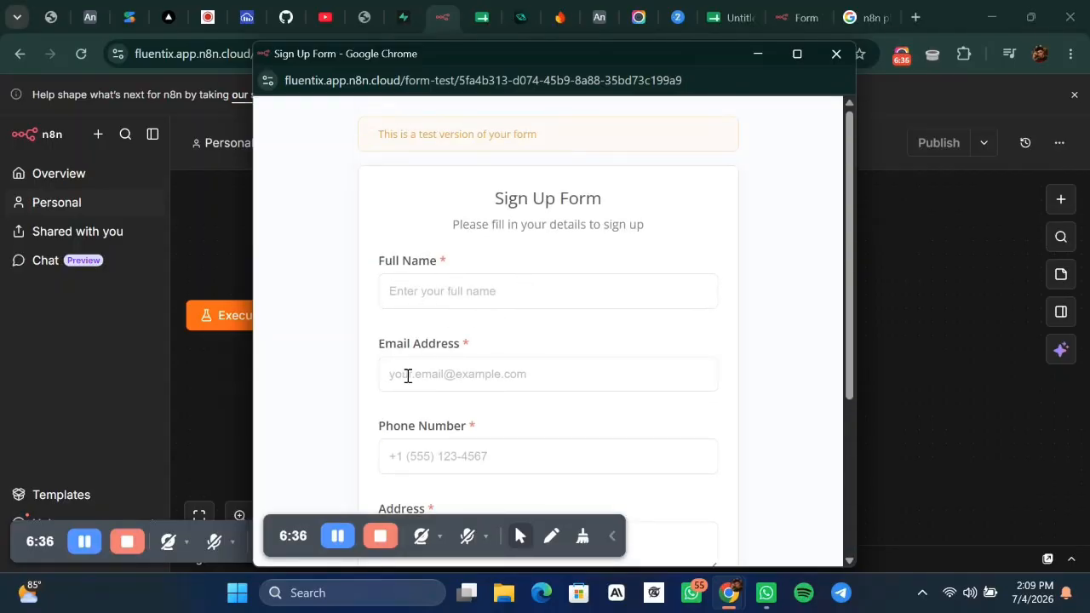
pyautogui.scroll(-1, 475, 376)
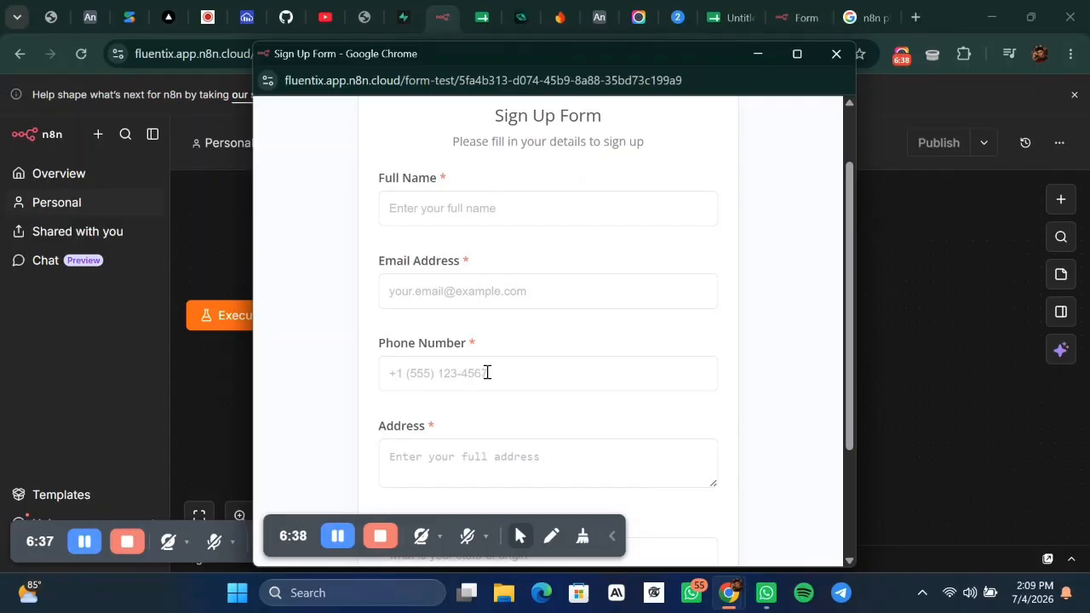
pyautogui.scroll(-2, 487, 372)
pyautogui.scroll(1, 501, 292)
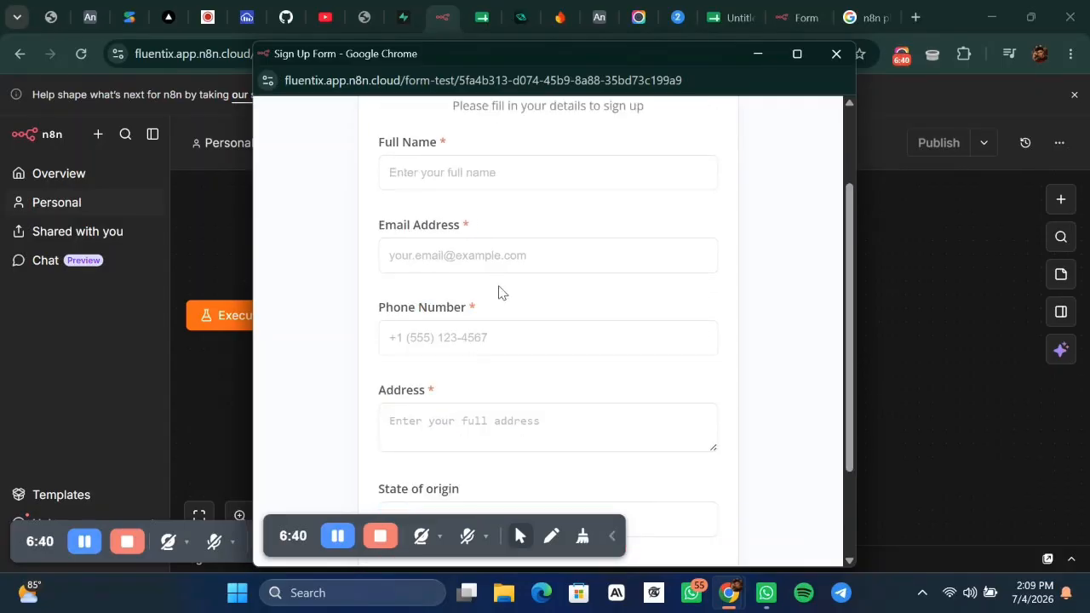
pyautogui.scroll(1, 501, 292)
# Submit the test form with autofilled name and email, a phone number, and state Enugu.
pyautogui.click(457, 277)
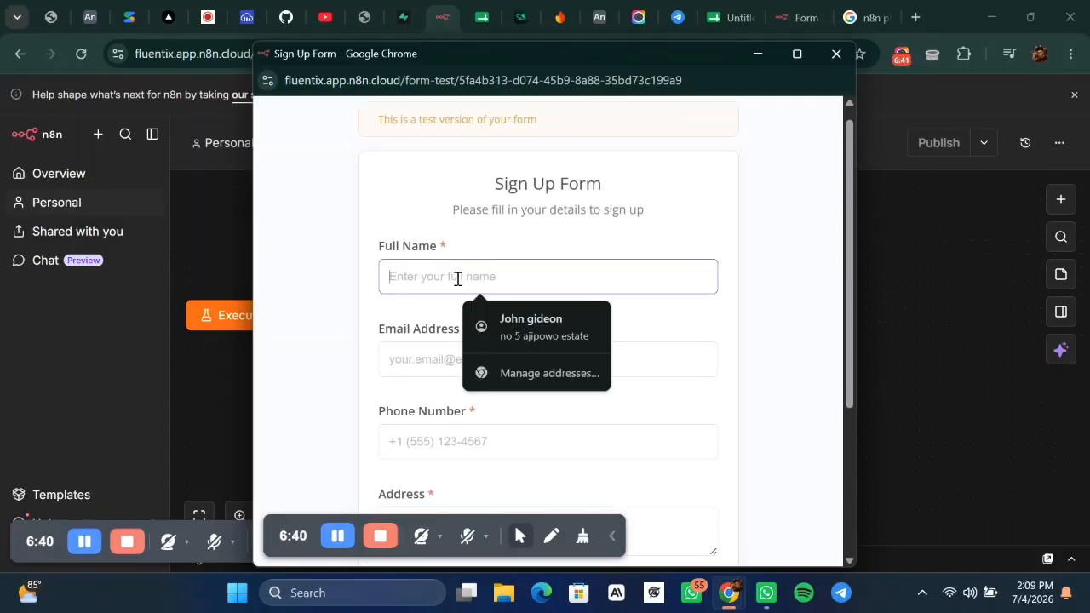
pyautogui.click(517, 325)
pyautogui.scroll(-1, 439, 438)
pyautogui.click(440, 331)
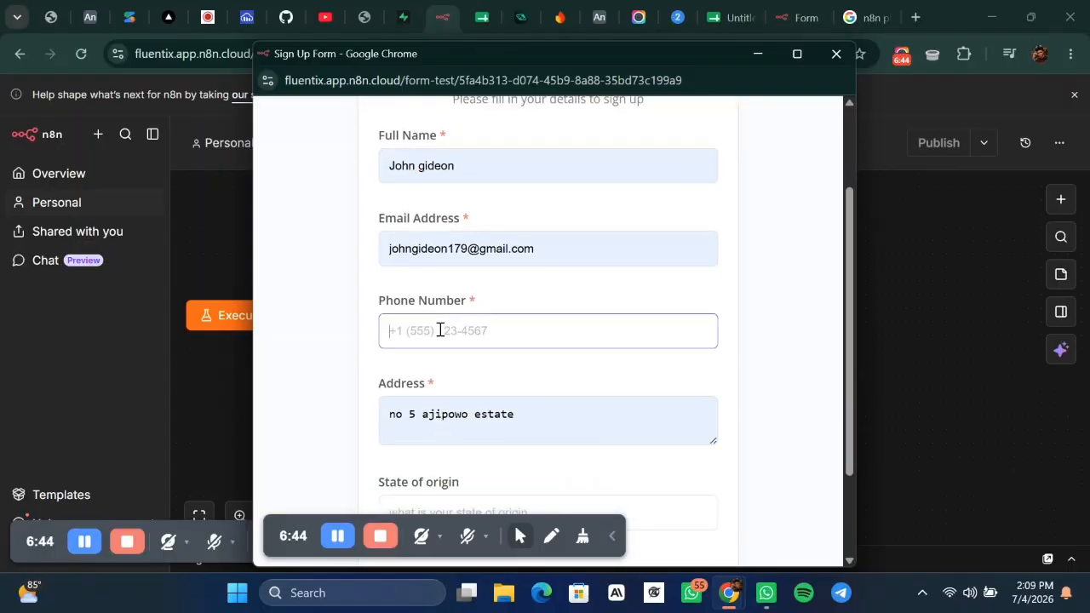
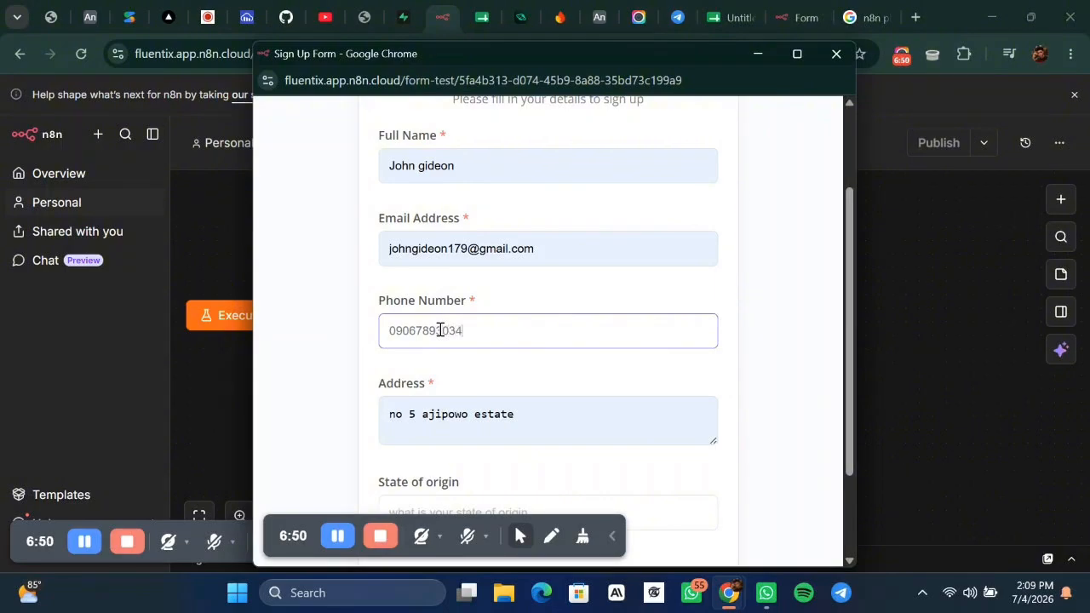
pyautogui.scroll(-2, 548, 335)
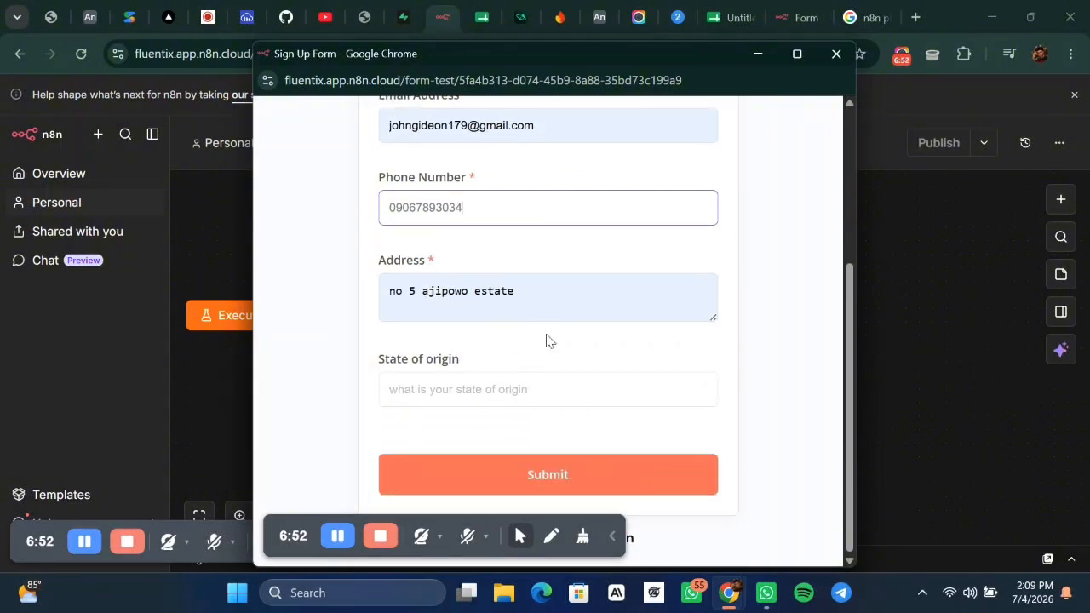
pyautogui.click(415, 387)
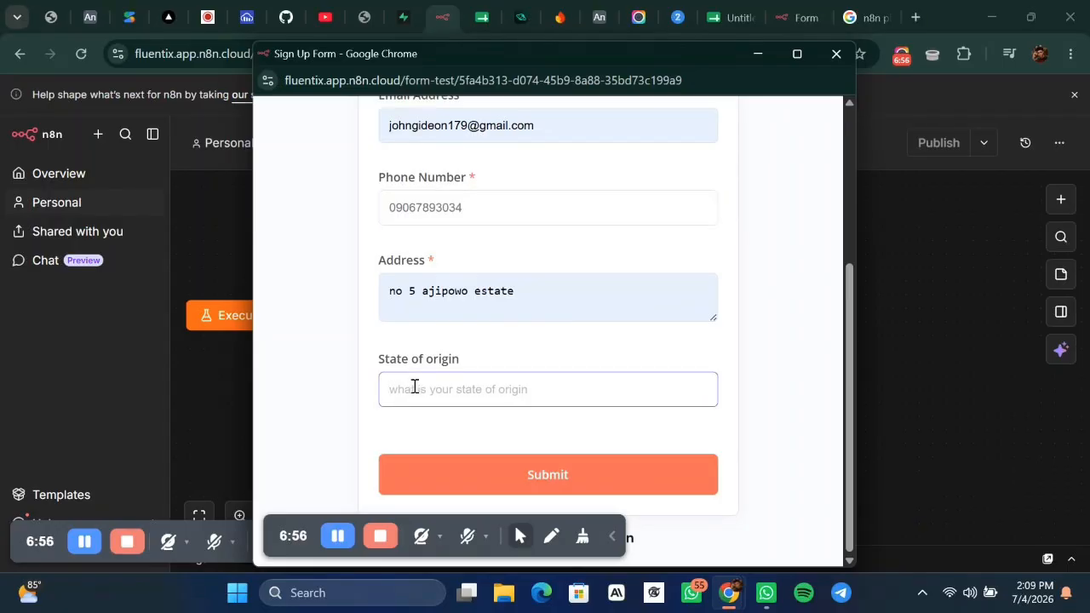
pyautogui.write('Enugu')
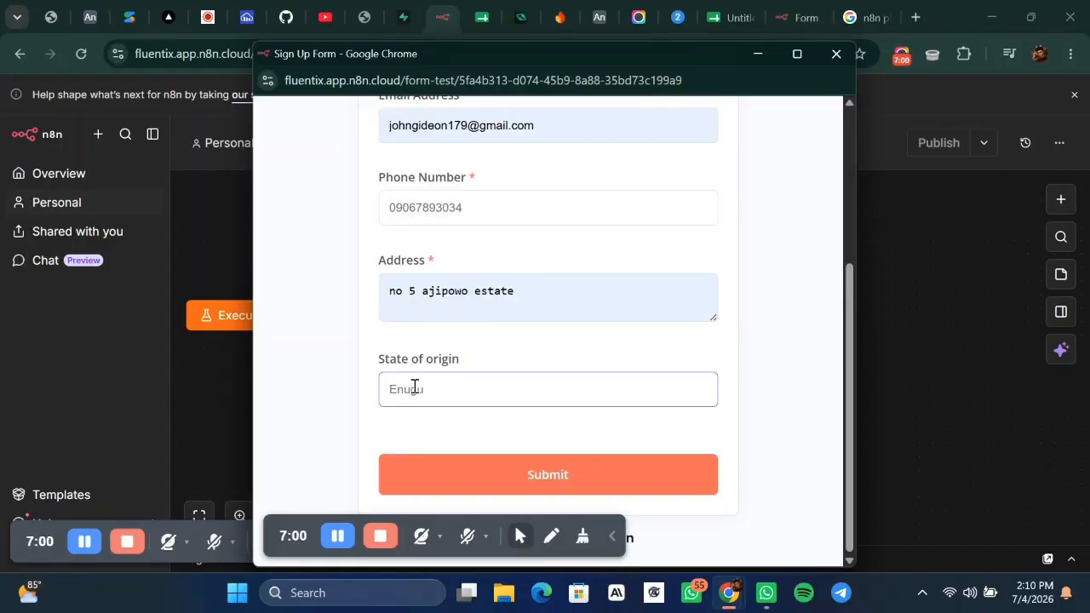
pyautogui.click(613, 537)
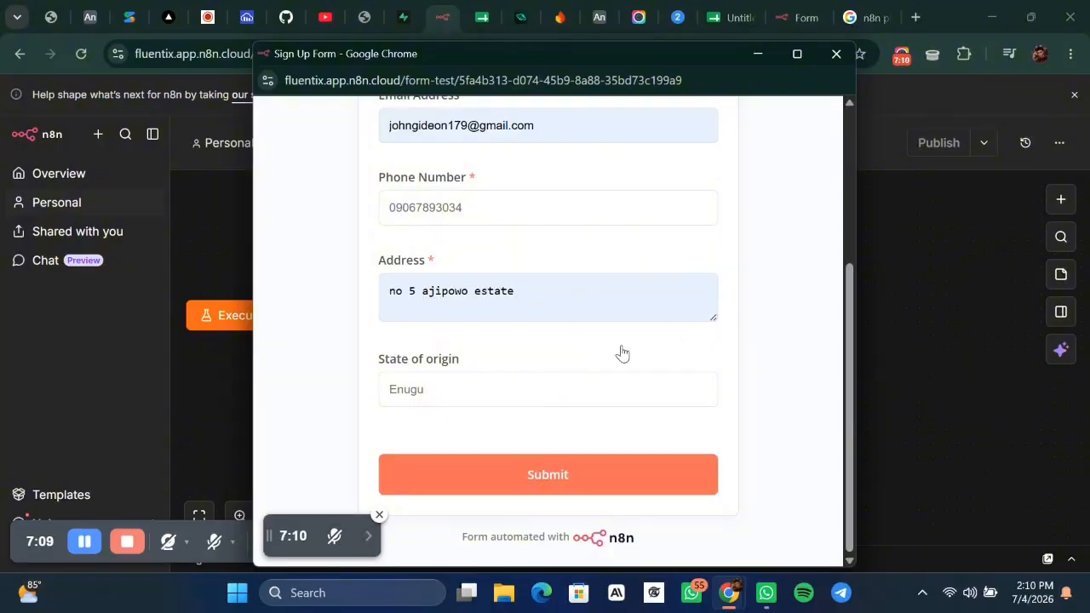
pyautogui.click(561, 482)
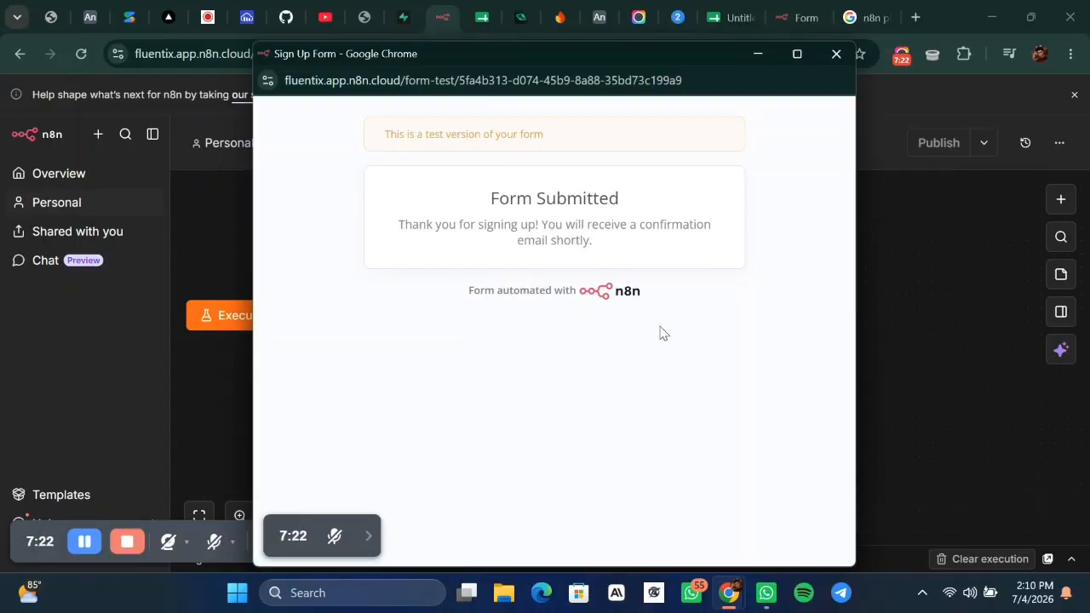
pyautogui.click(761, 53)
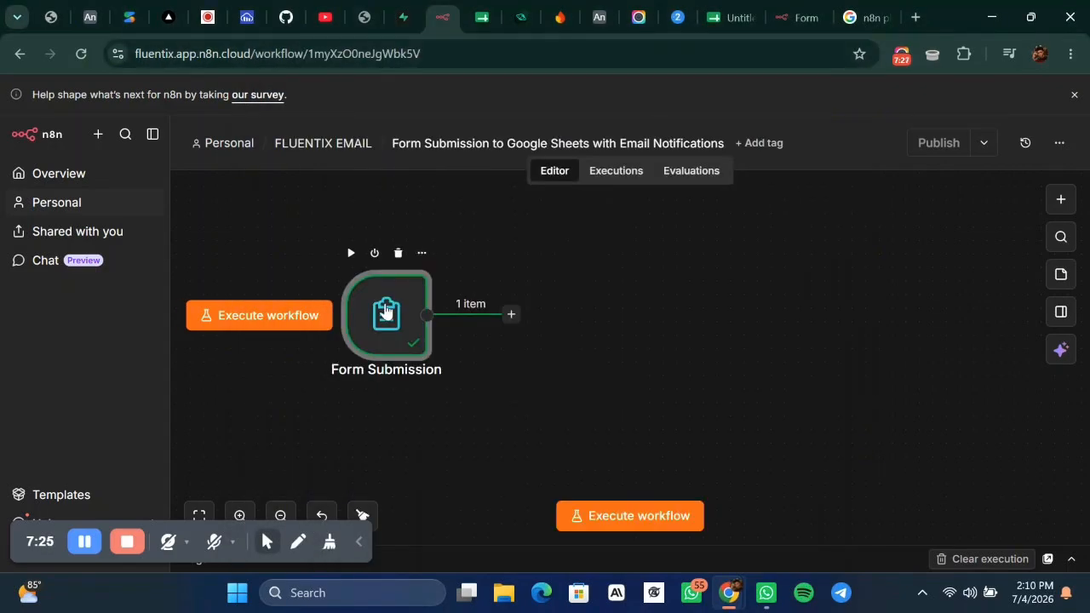
# Reopen the Form Submission node and scroll down to its Form Response options.
pyautogui.doubleClick(385, 312)
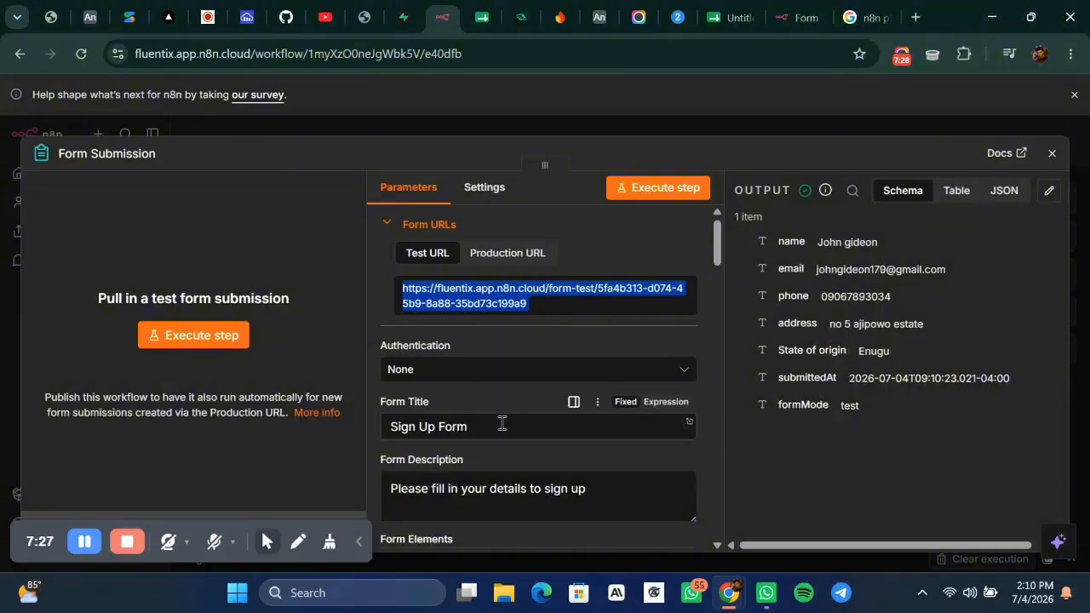
pyautogui.scroll(-1, 501, 424)
pyautogui.scroll(-2, 477, 397)
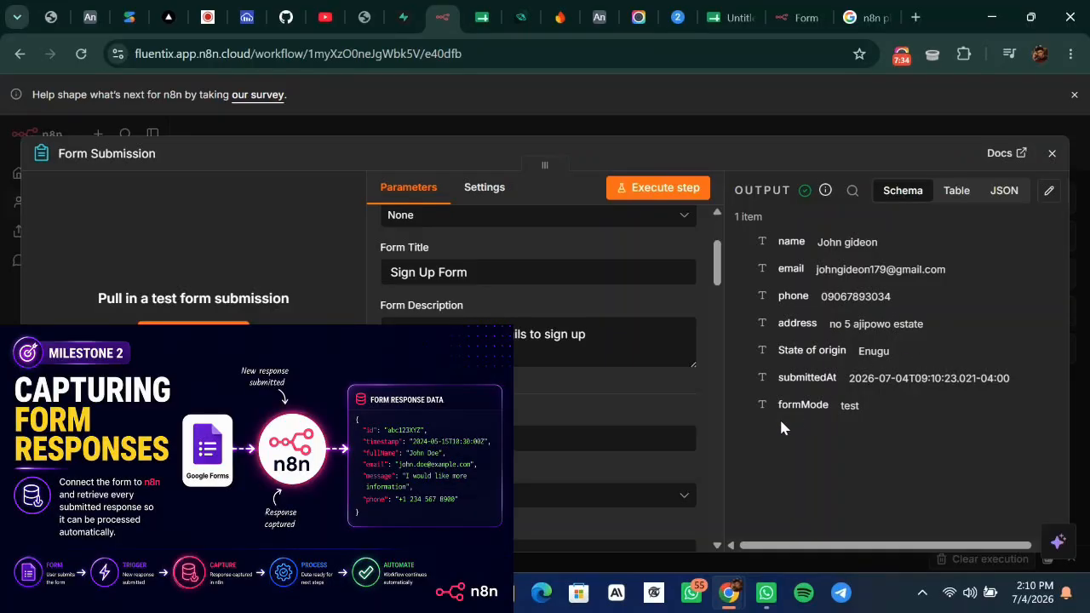
pyautogui.scroll(-4, 536, 384)
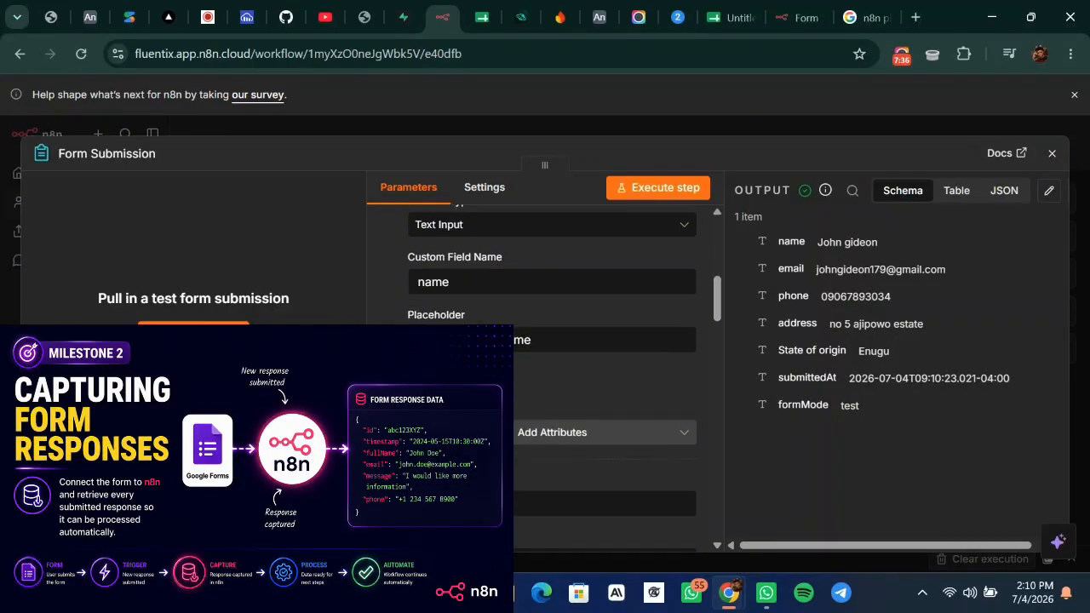
pyautogui.scroll(-10, 499, 390)
pyautogui.scroll(-8, 499, 391)
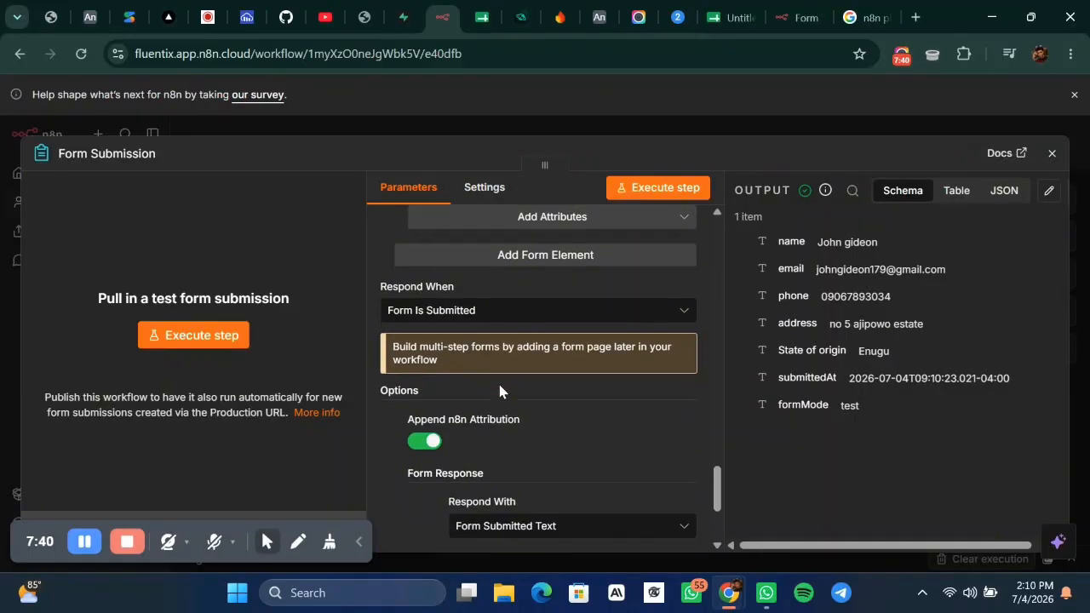
pyautogui.scroll(-3, 499, 391)
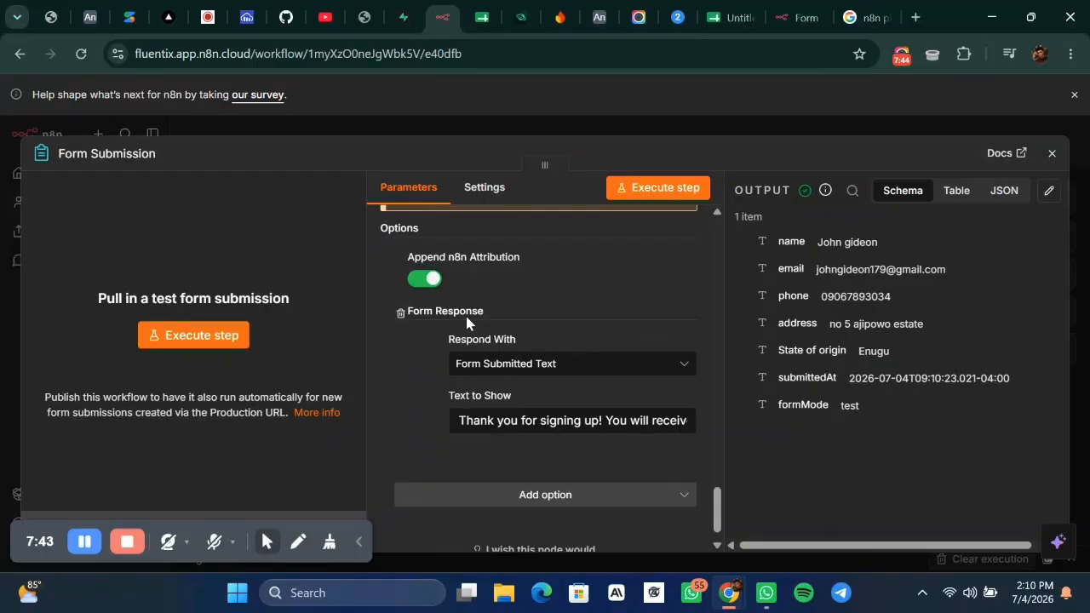
# Keep Respond With as Form Submitted Text, undo stray message edits, and close the node.
pyautogui.click(536, 366)
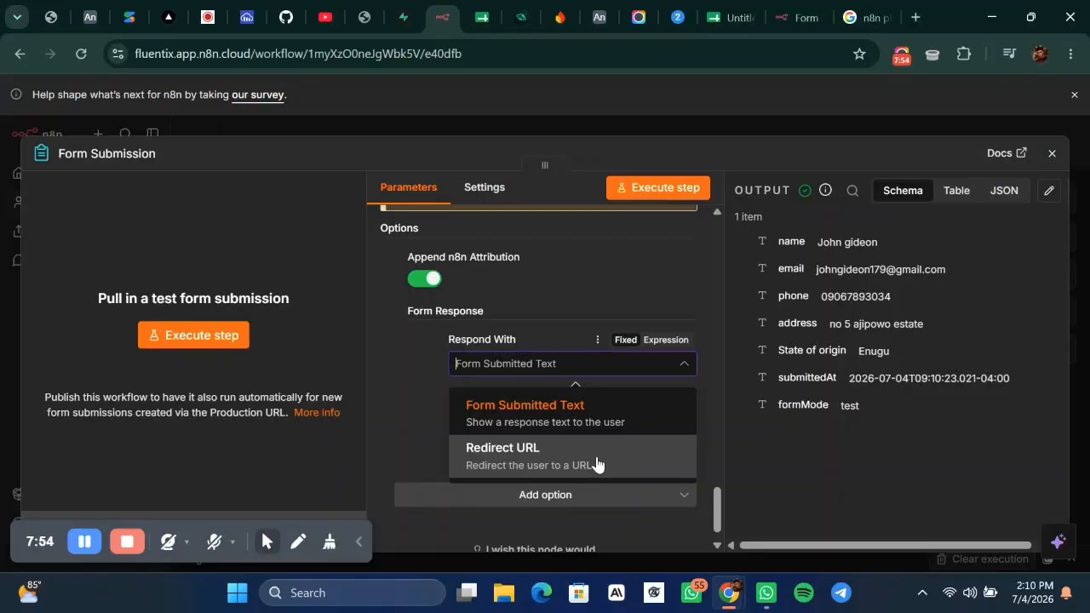
pyautogui.click(390, 399)
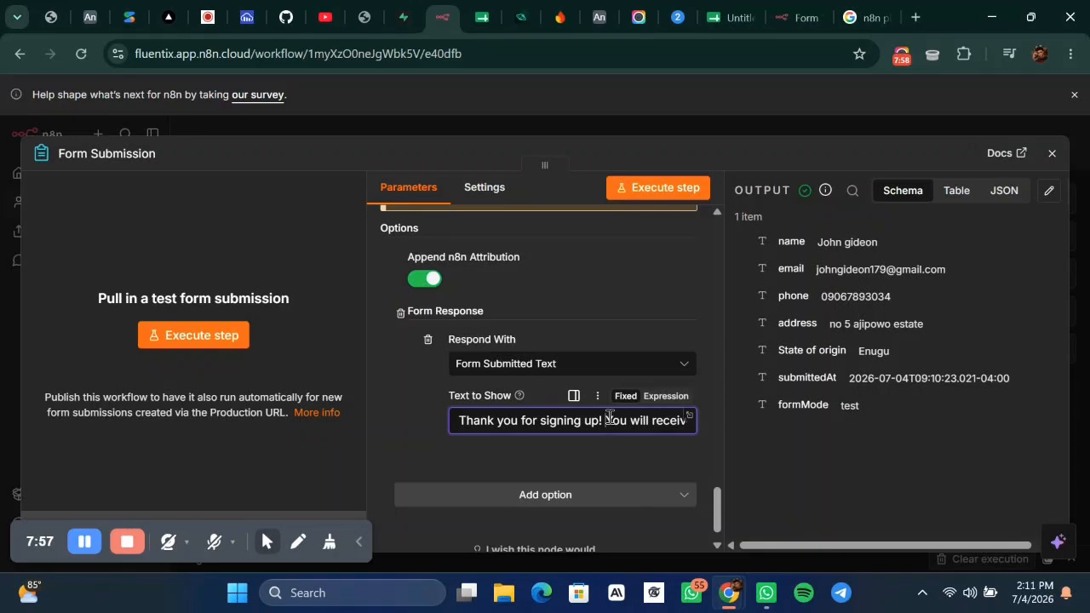
pyautogui.click(688, 419)
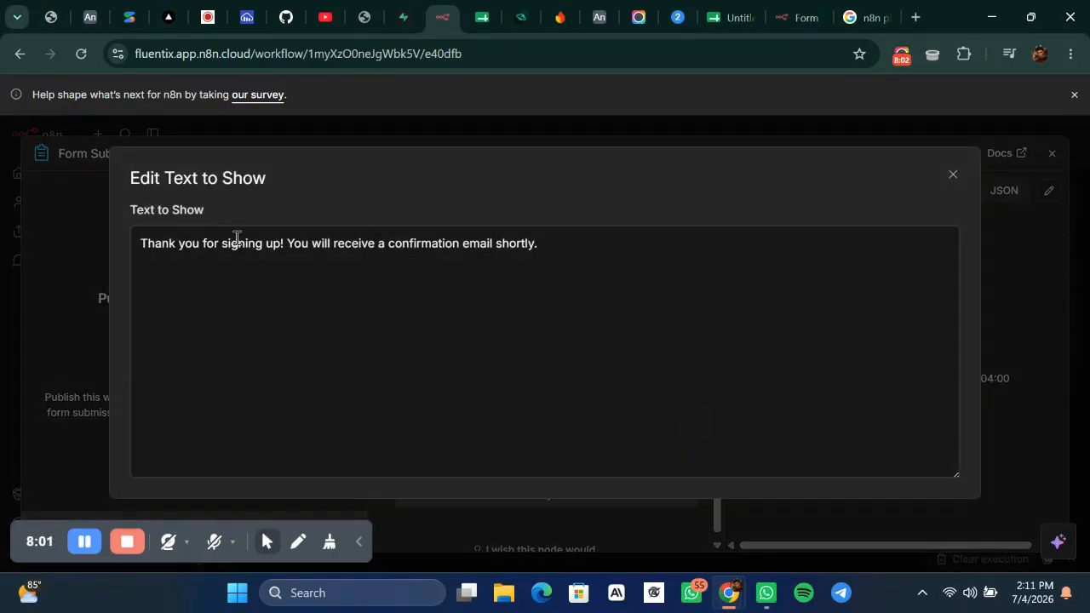
pyautogui.click(579, 250)
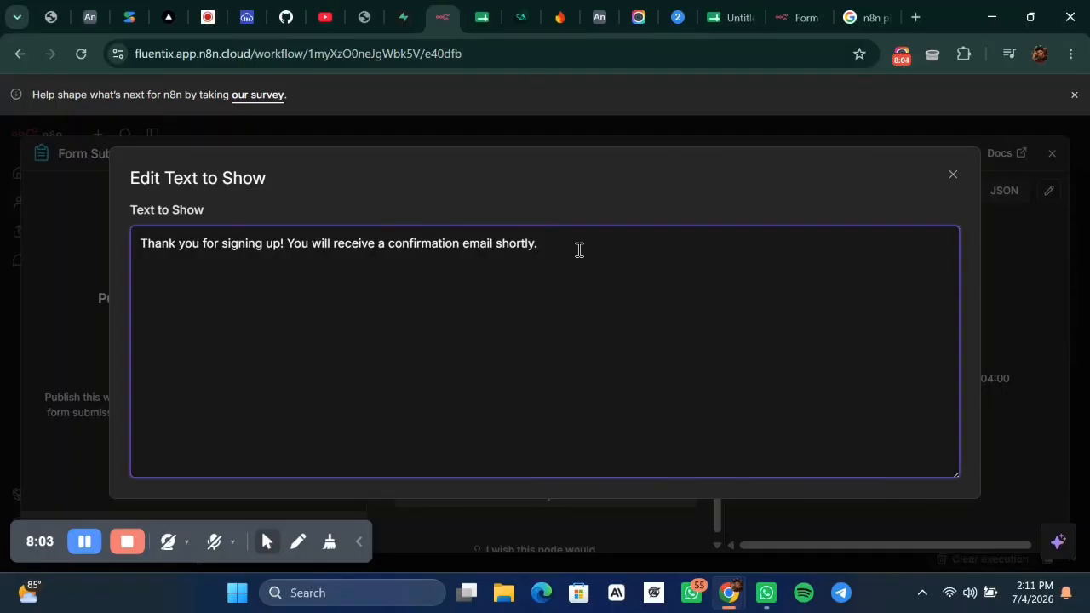
pyautogui.write('dgddghwss')
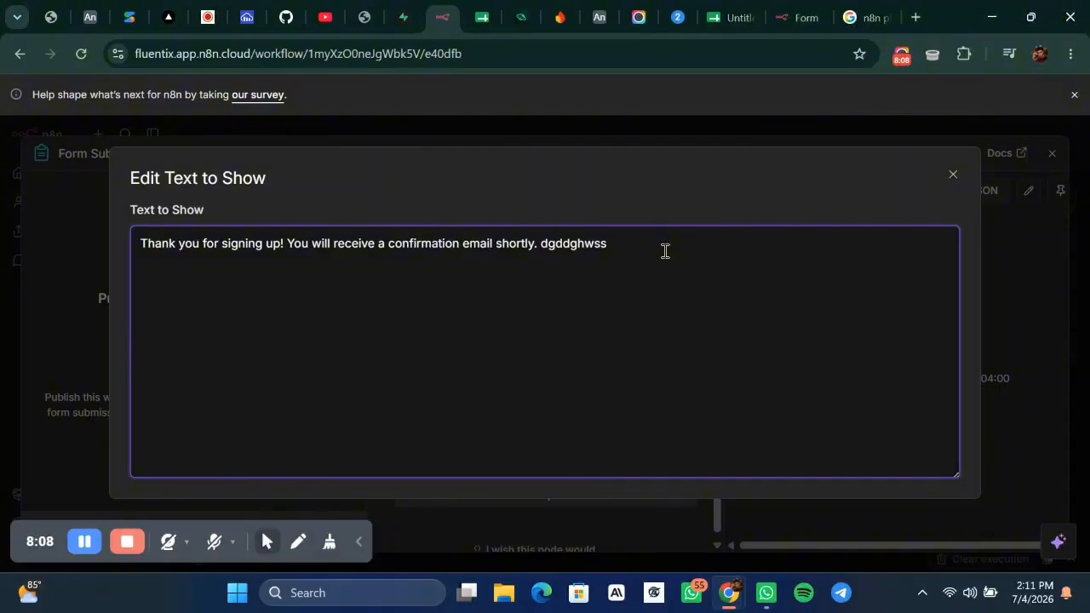
pyautogui.press('BackSpace')
pyautogui.press('BackSpace')
pyautogui.press('BackSpace')
pyautogui.press('BackSpace')
pyautogui.press('BackSpace')
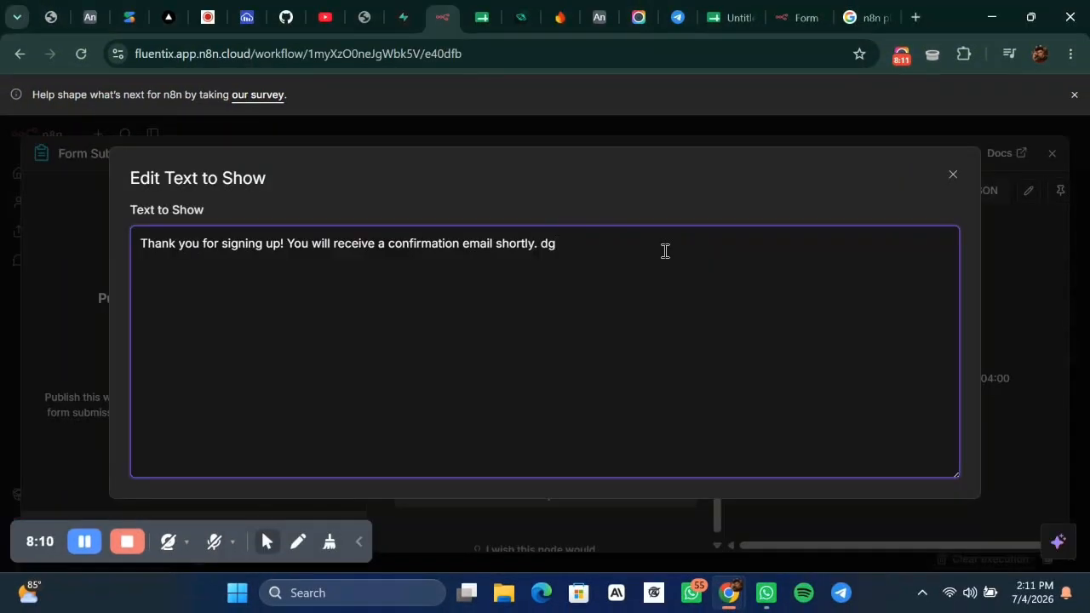
pyautogui.press('BackSpace')
pyautogui.press('BackSpace')
pyautogui.click(953, 176)
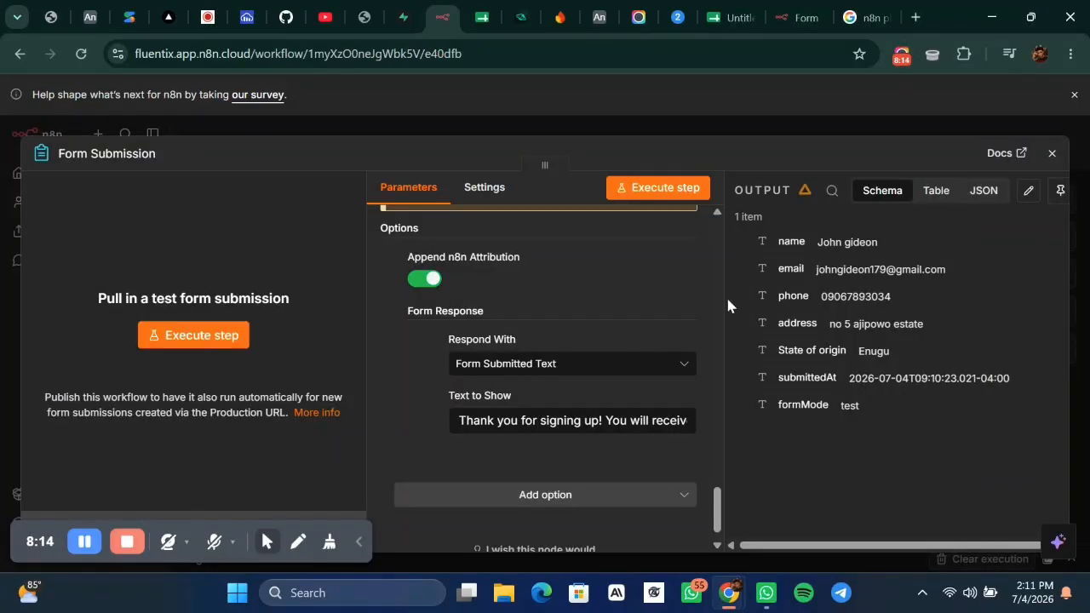
pyautogui.click(760, 120)
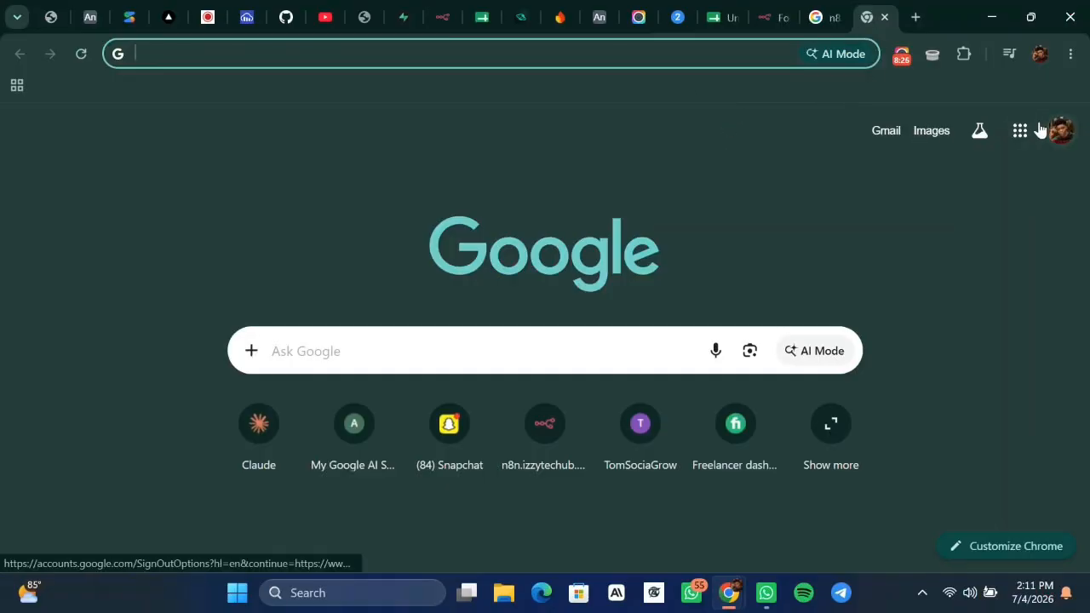
# Launch Google Sheets from the Google apps grid in a new Chrome tab.
pyautogui.click(1033, 143)
pyautogui.click(1020, 132)
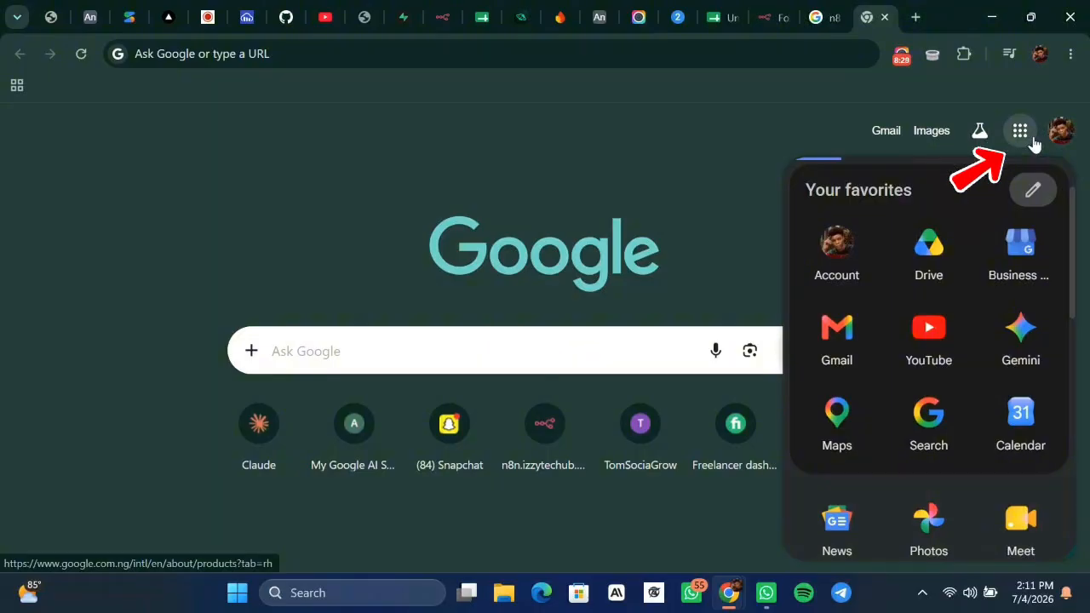
pyautogui.scroll(-3, 1025, 369)
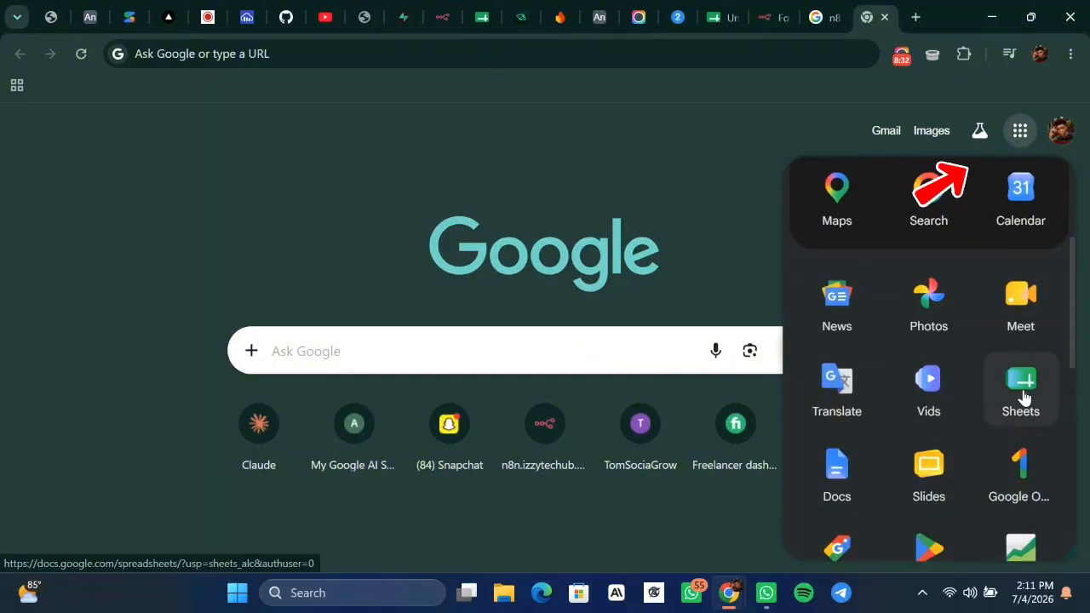
pyautogui.click(1028, 394)
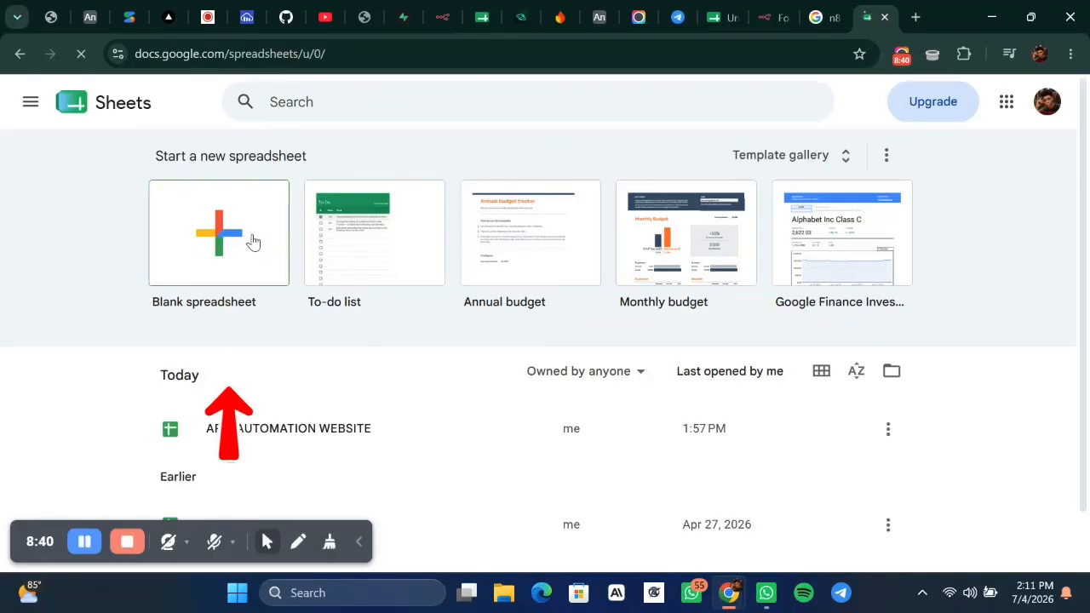
# Create a blank spreadsheet and rename it from 'Untitled spreadsheet' to 'TUTORIAL FORM'.
pyautogui.scroll(-1, 377, 408)
pyautogui.scroll(2, 224, 223)
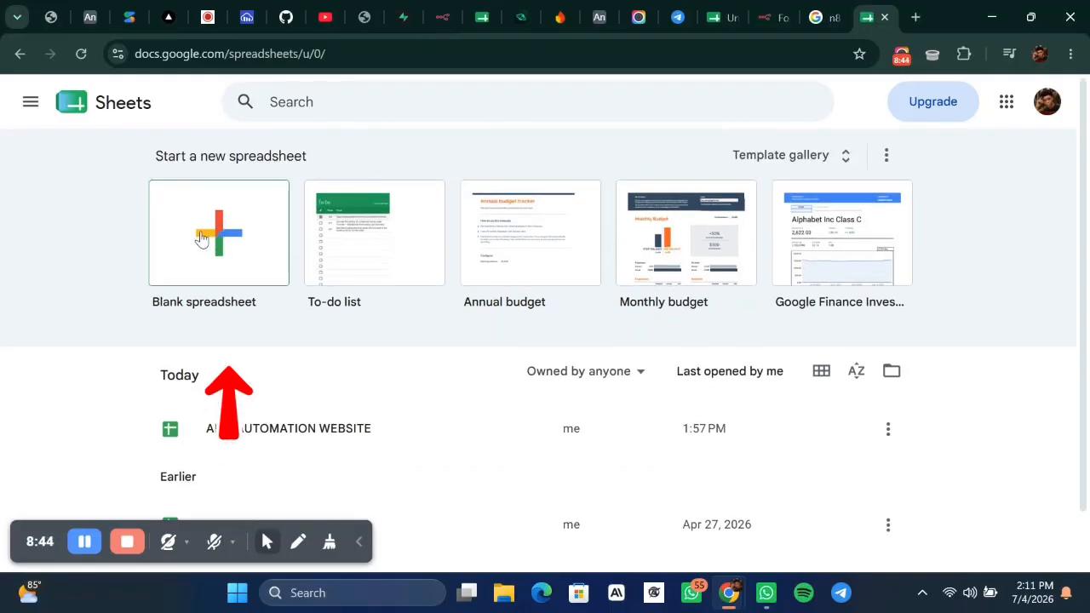
pyautogui.click(204, 238)
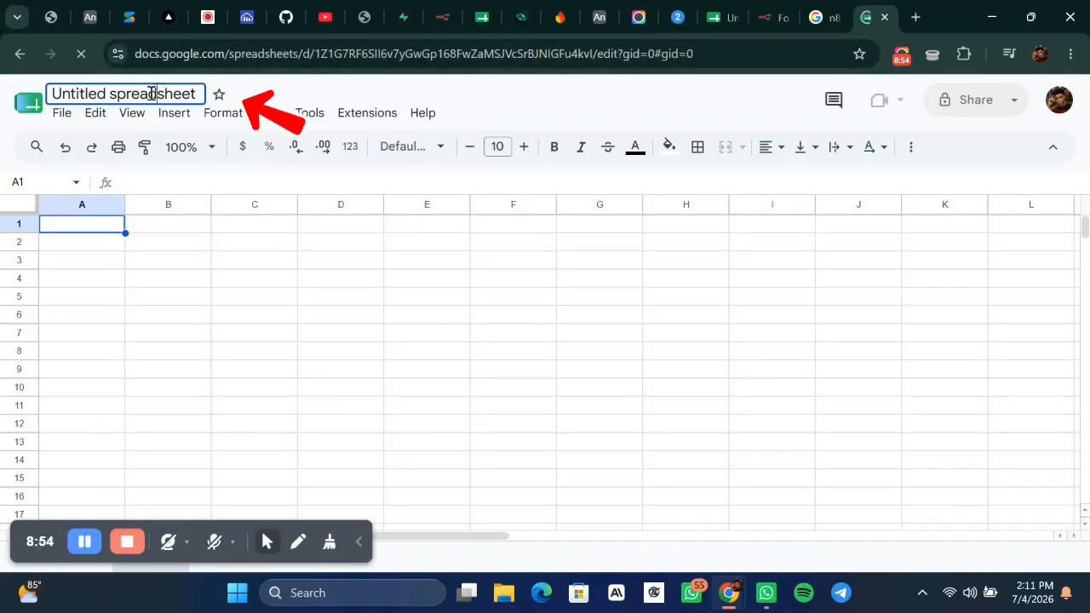
pyautogui.click(152, 94)
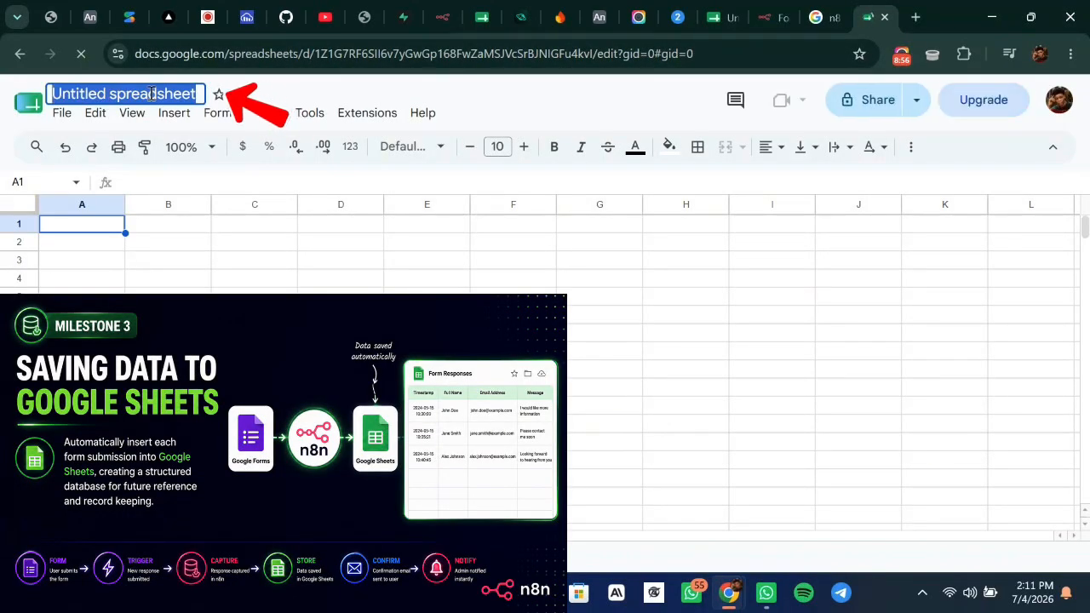
pyautogui.click(151, 93)
pyautogui.tripleClick(152, 94)
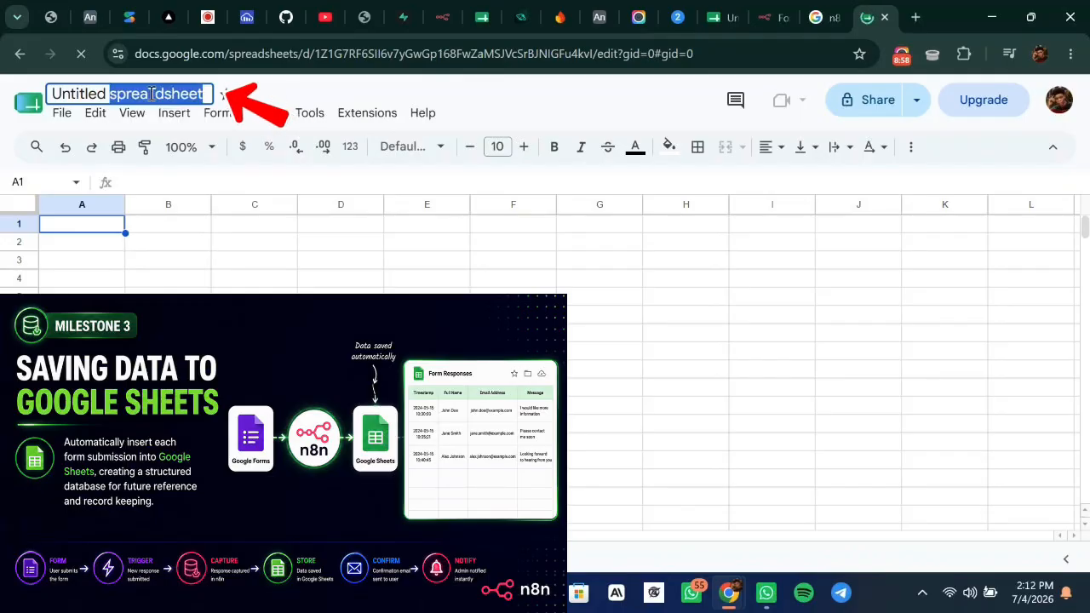
pyautogui.press('BackSpace')
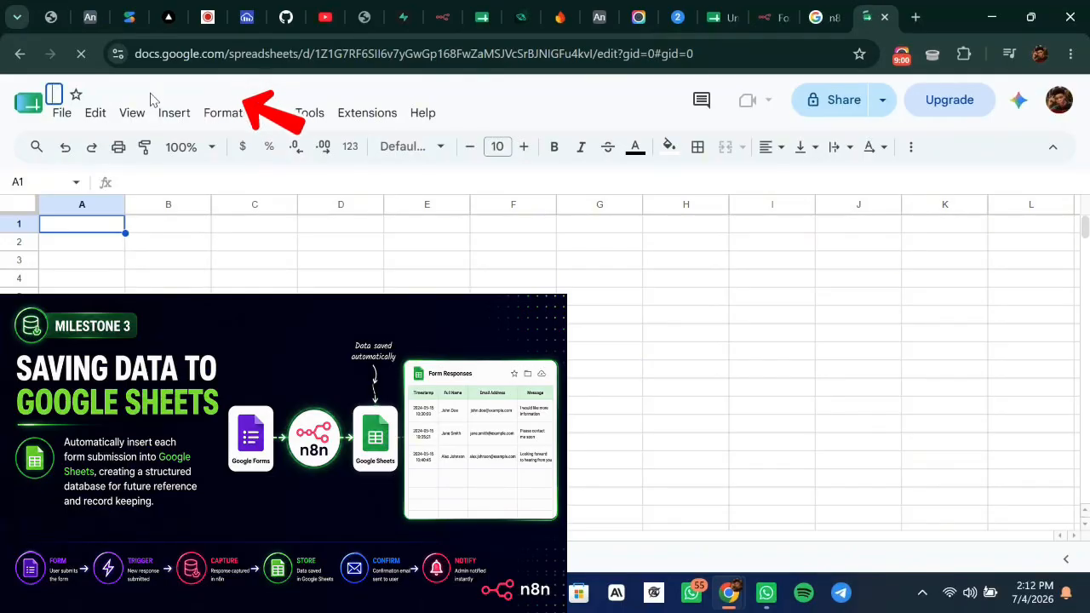
pyautogui.write('TUTO')
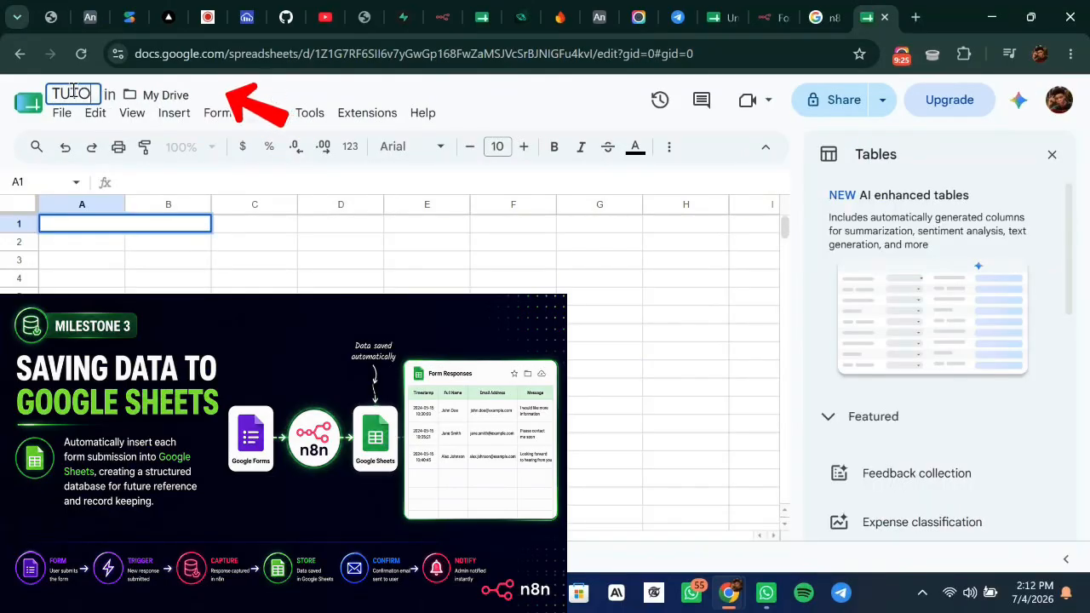
pyautogui.write('RIAL')
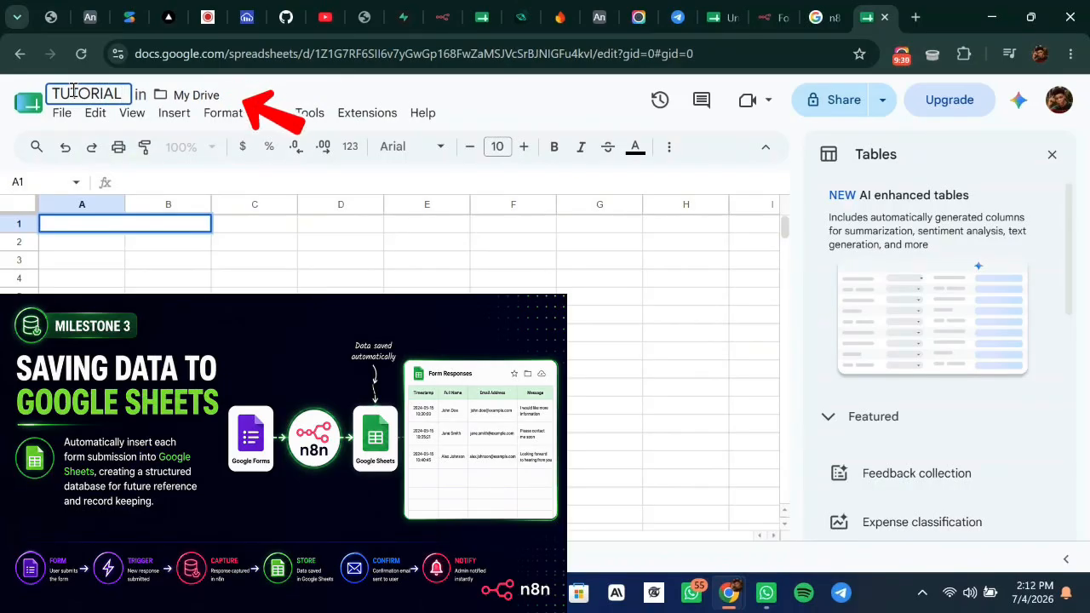
pyautogui.write(' FORM')
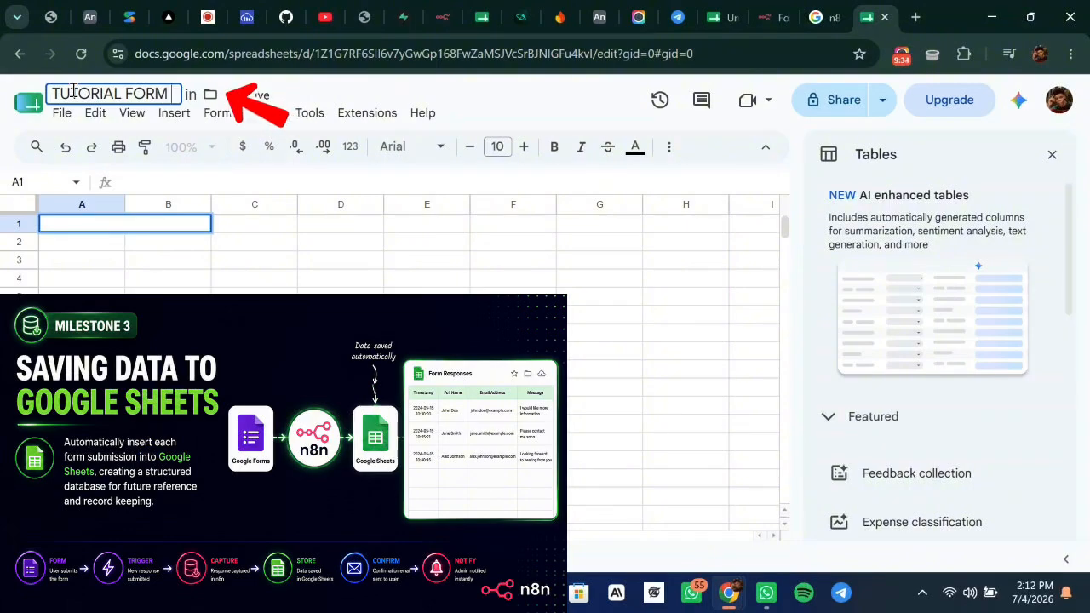
pyautogui.click(388, 88)
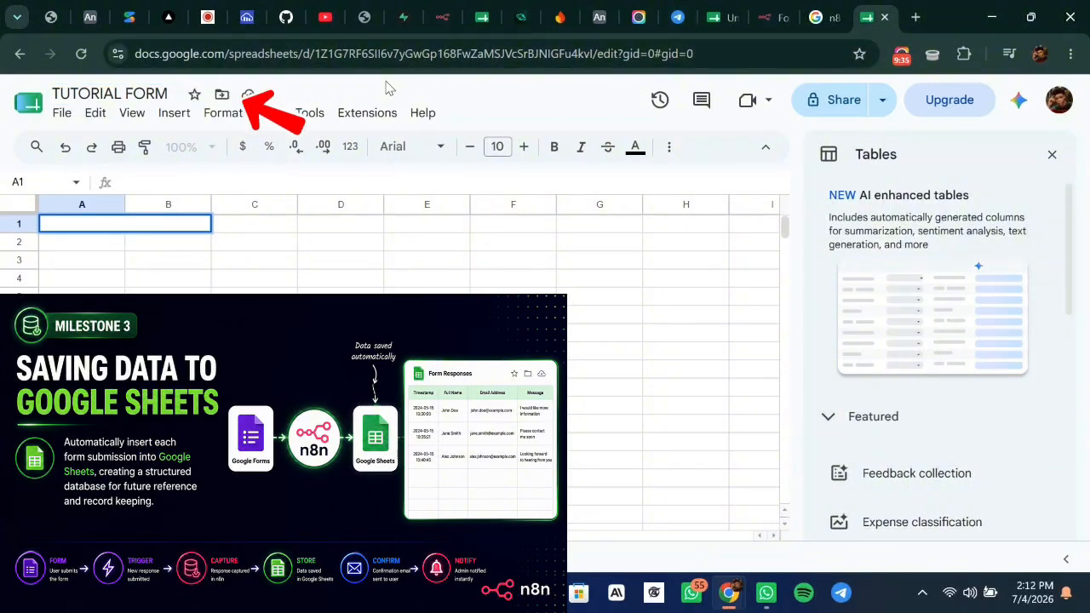
pyautogui.click(86, 245)
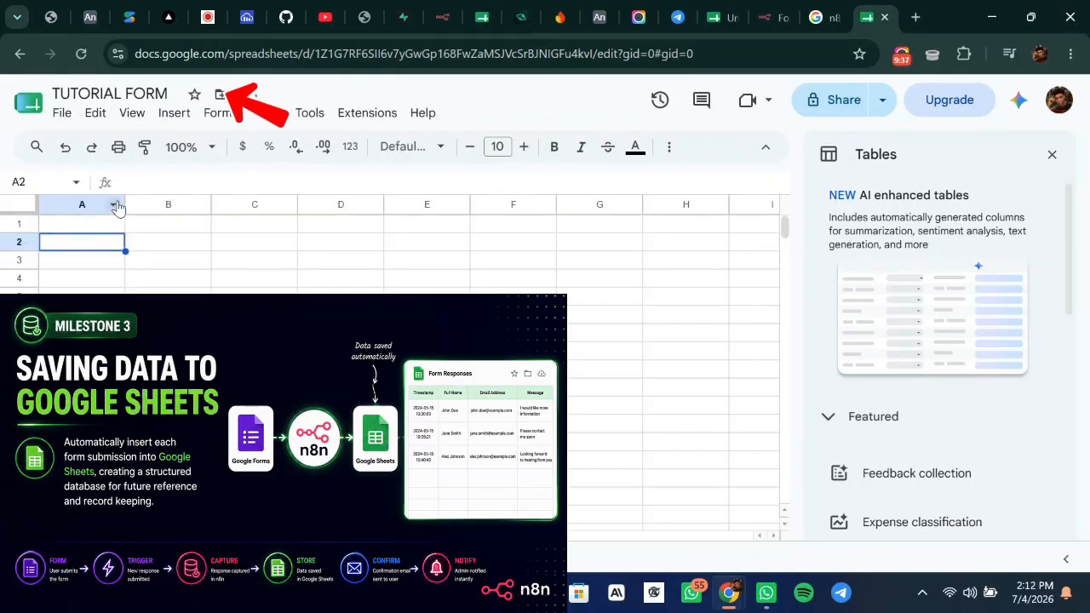
pyautogui.click(148, 87)
pyautogui.click(511, 89)
# Dismiss the Tables suggestions panel, select cell A1, and return to the n8n workflow.
pyautogui.click(1052, 154)
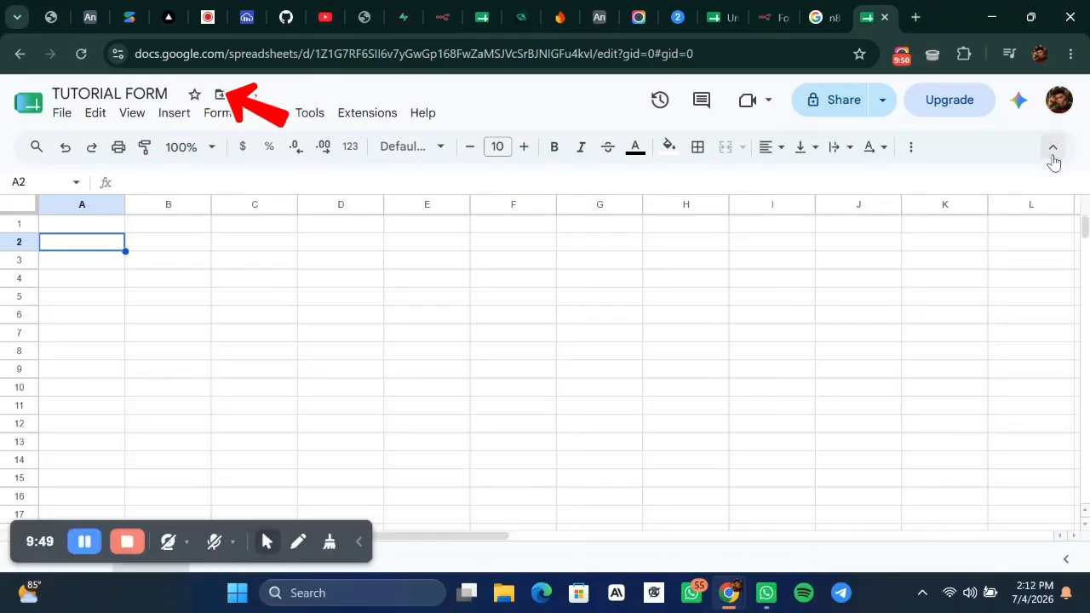
pyautogui.click(108, 225)
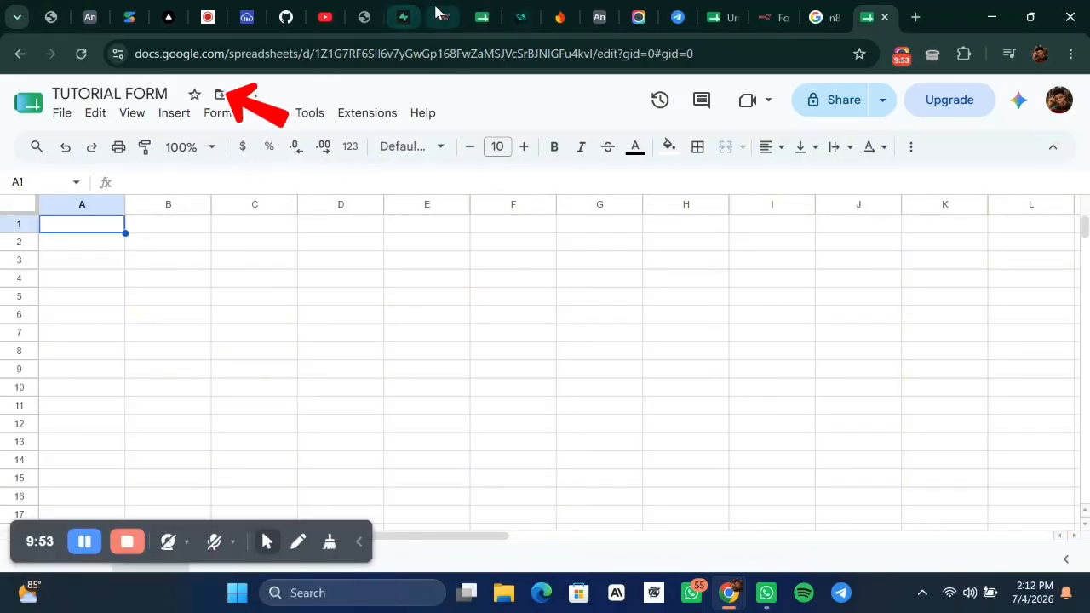
pyautogui.click(451, 19)
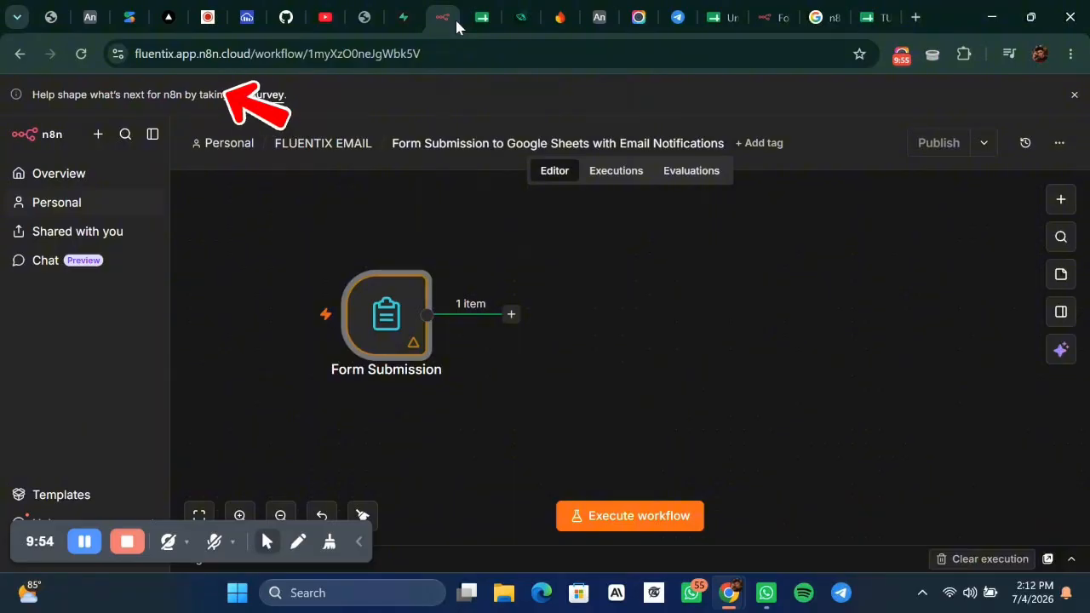
# Reopen the Form Submission node to view its name, email, phone, address and State of origin output.
pyautogui.doubleClick(396, 312)
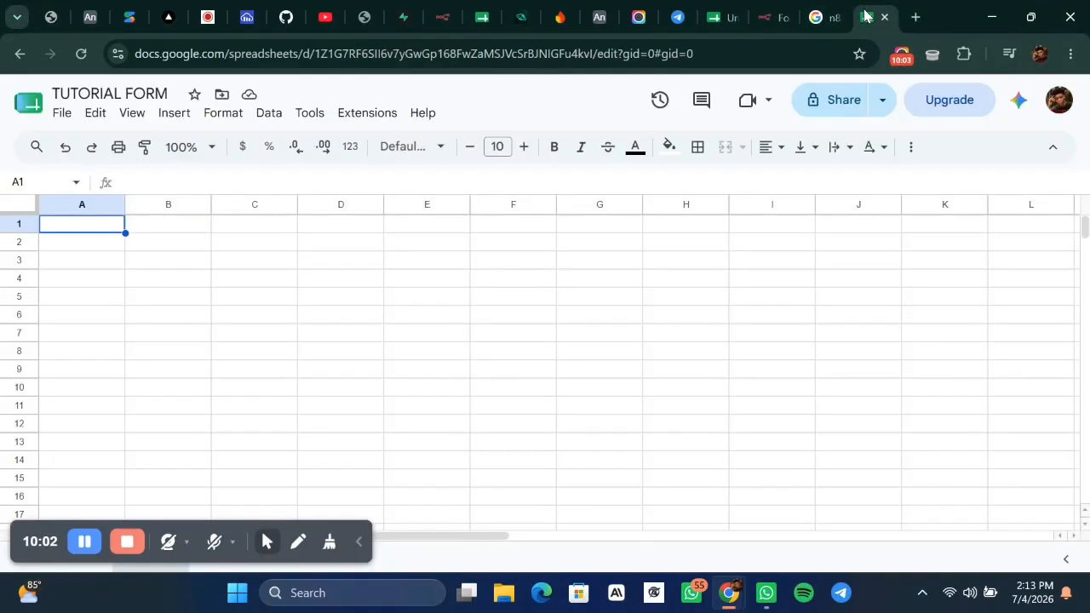
# Enter headers NAME, EMAIL and PHONE NUMBER in cells A1–C1, widening column C.
pyautogui.click(870, 17)
pyautogui.write('NAM')
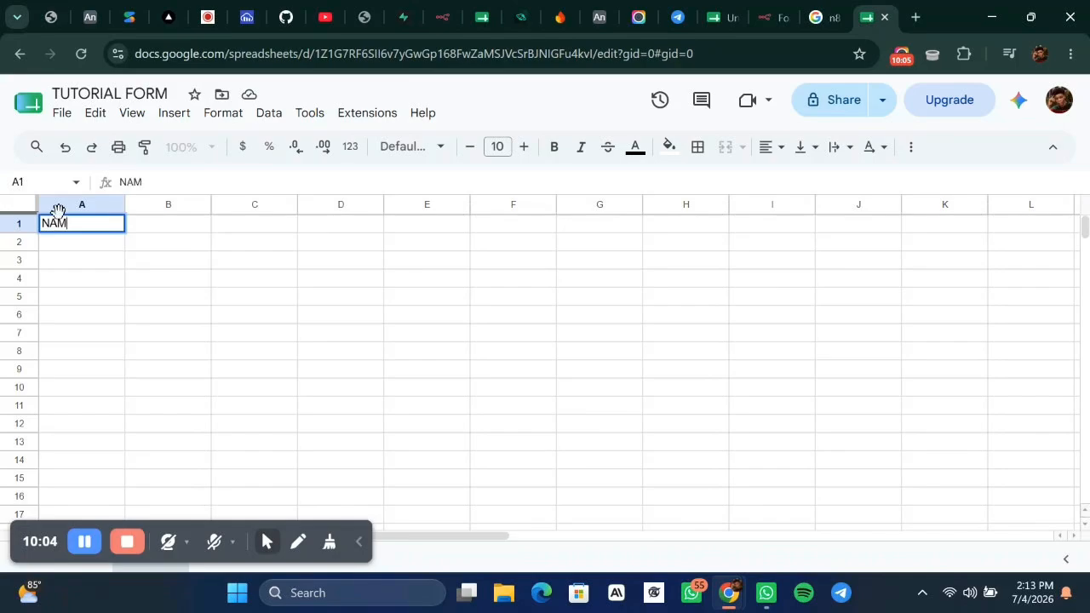
pyautogui.write('E')
pyautogui.click(183, 231)
pyautogui.write('EMA')
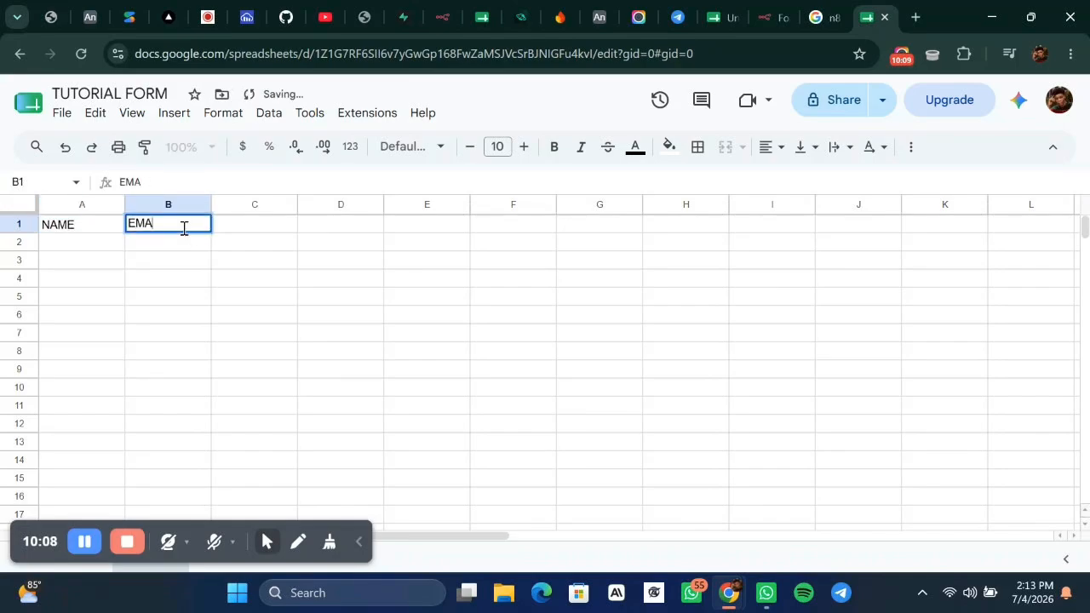
pyautogui.click(260, 232)
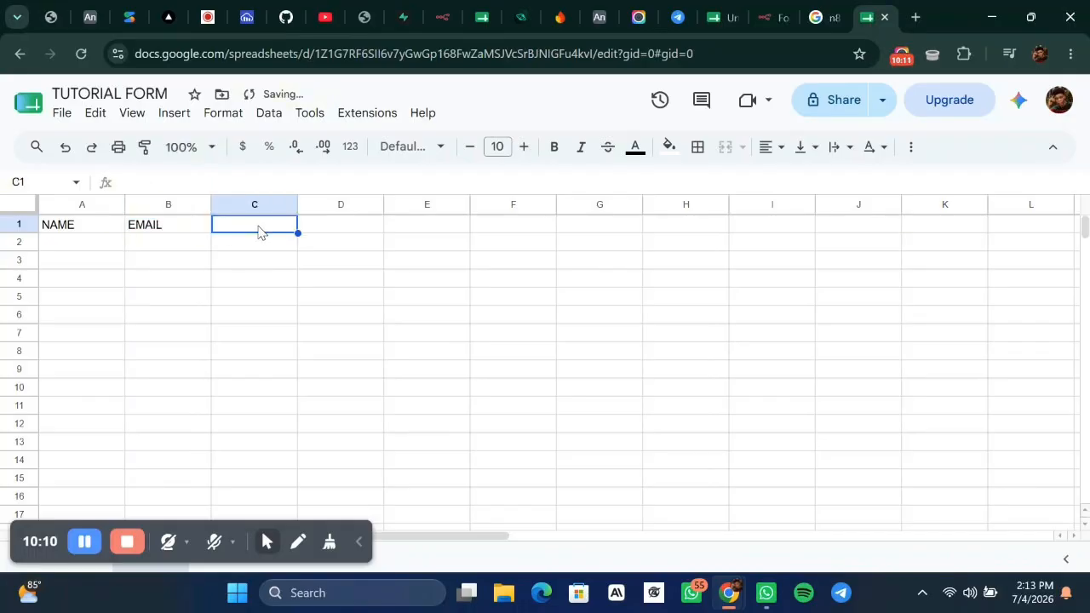
pyautogui.write('PH')
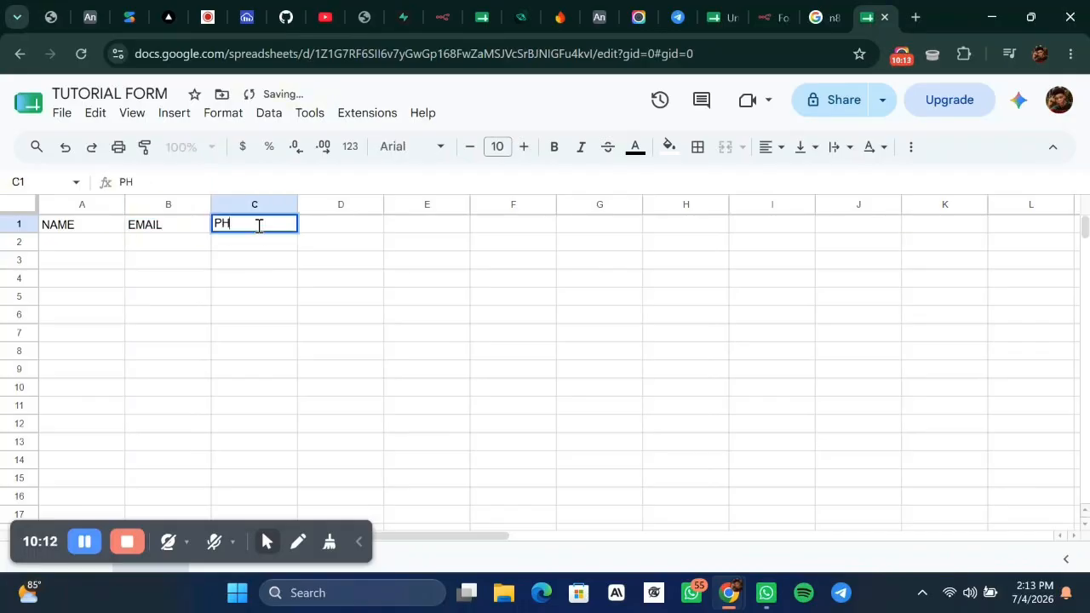
pyautogui.write('ONE')
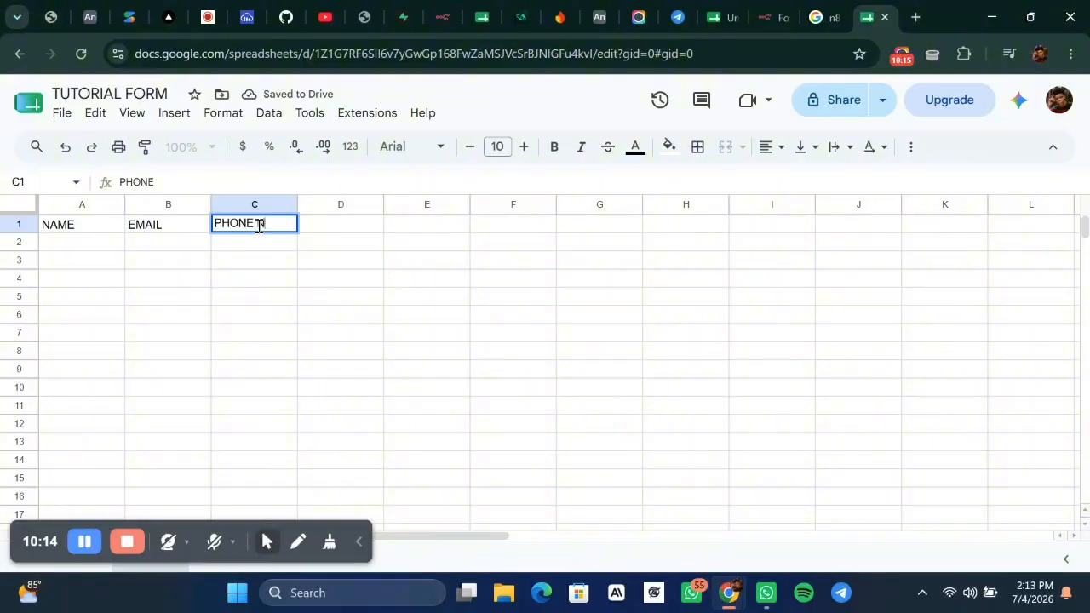
pyautogui.write(' NUMBER')
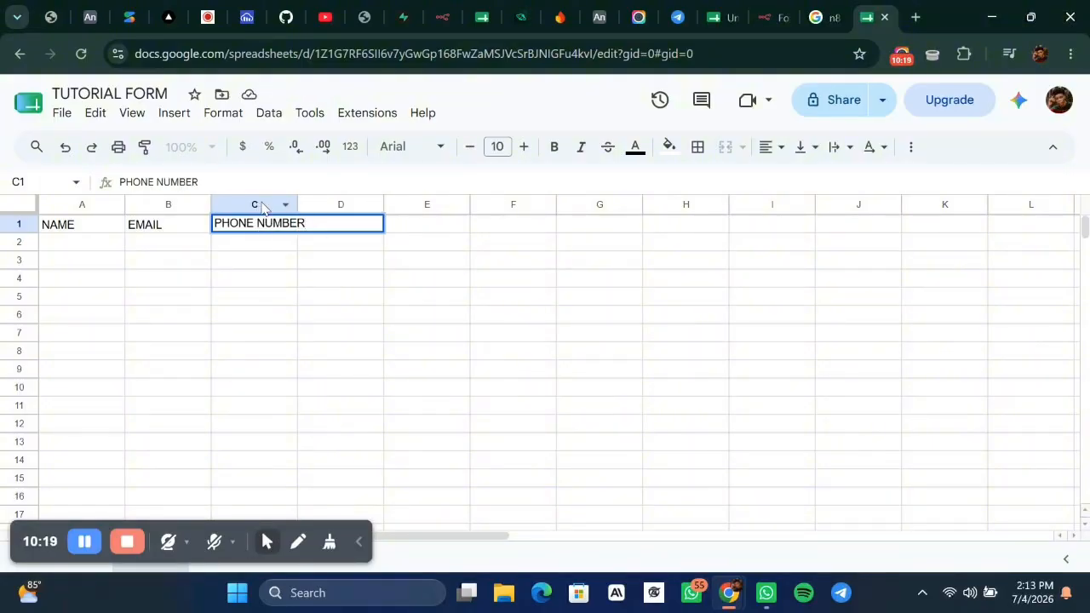
pyautogui.moveTo(300, 204); pyautogui.dragTo(327, 203)
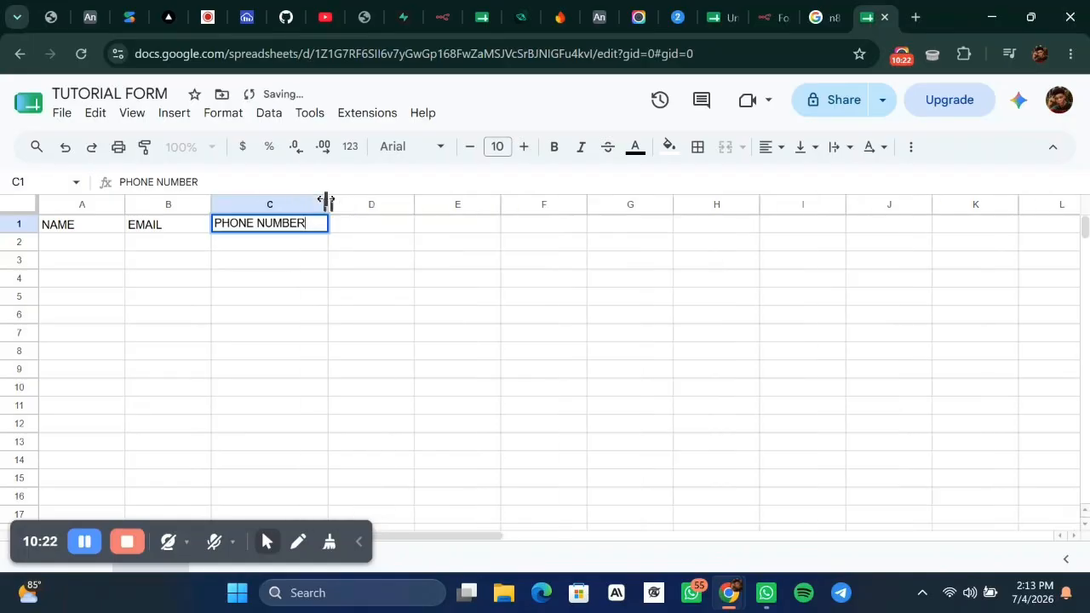
pyautogui.click(380, 227)
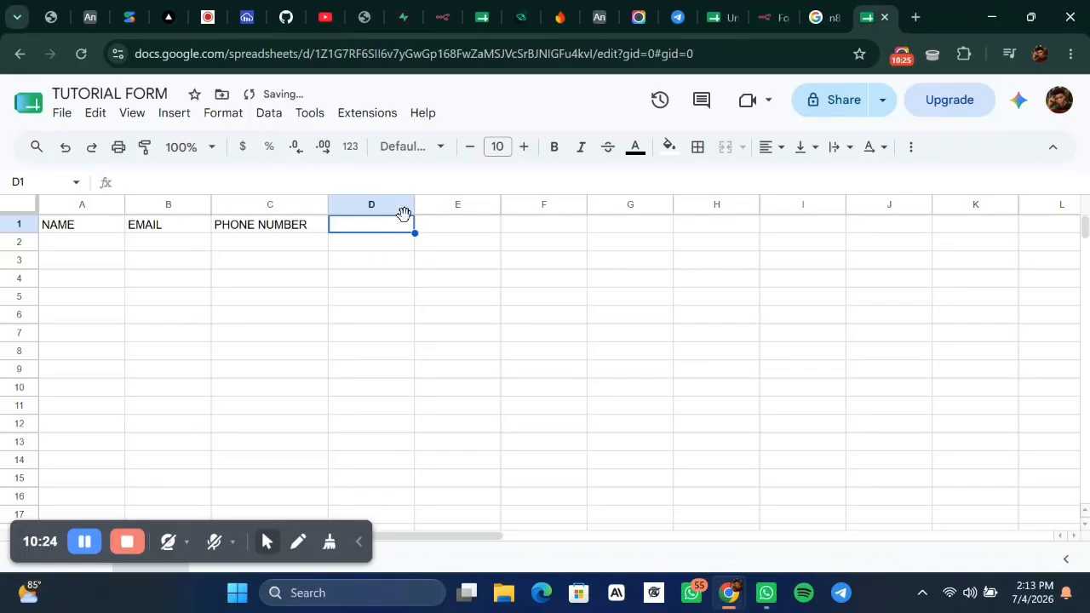
# Add headers ADDRESS and STATE OF ORIGIN in D1–E1, checking the form's field names in n8n.
pyautogui.write('ADDRESS')
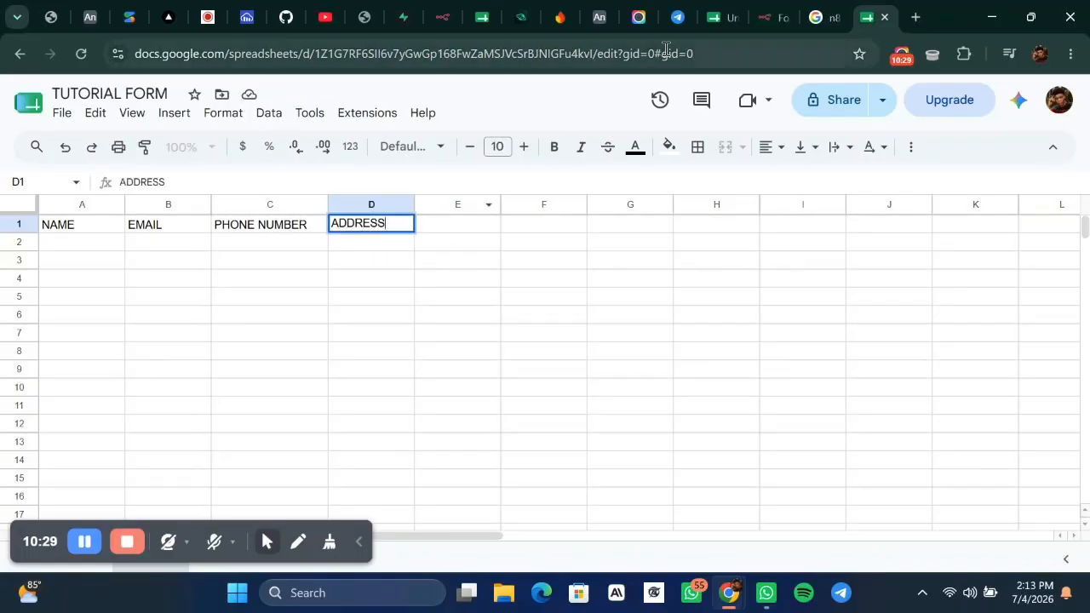
pyautogui.click(449, 24)
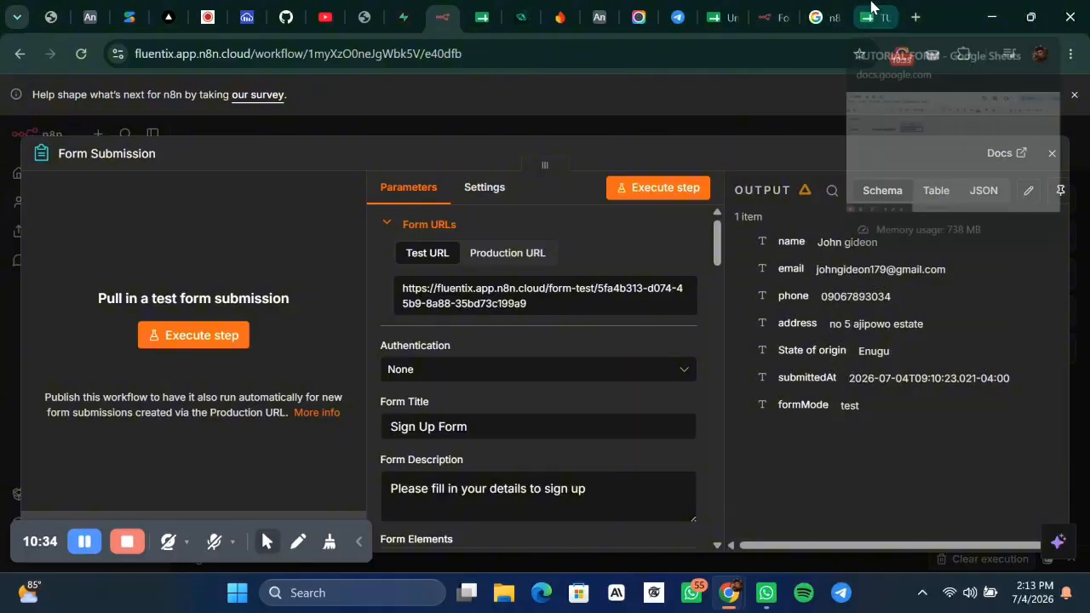
pyautogui.click(871, 10)
pyautogui.click(461, 227)
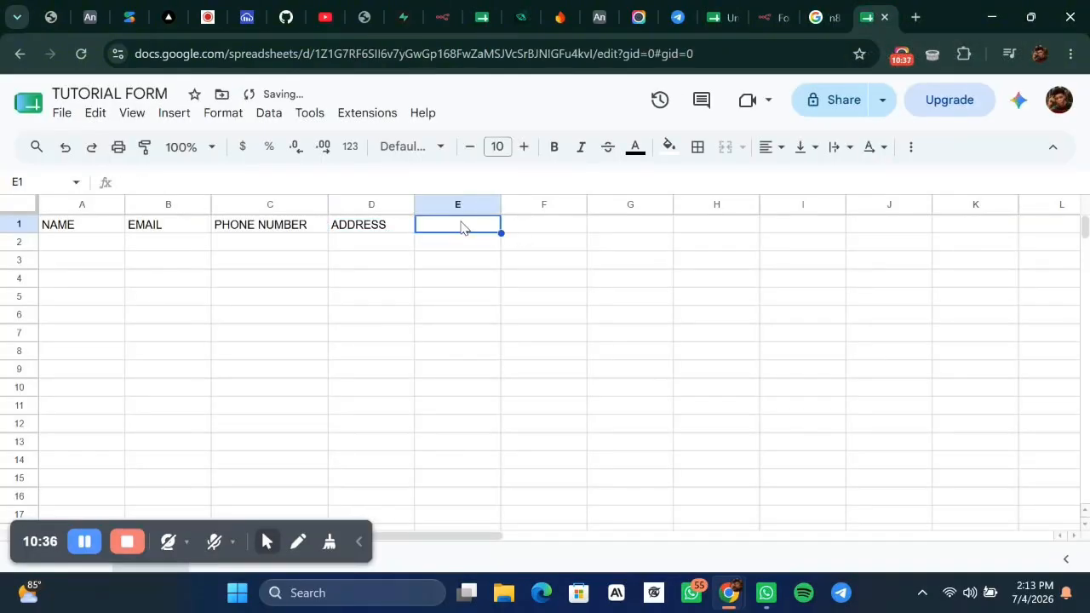
pyautogui.write('ST')
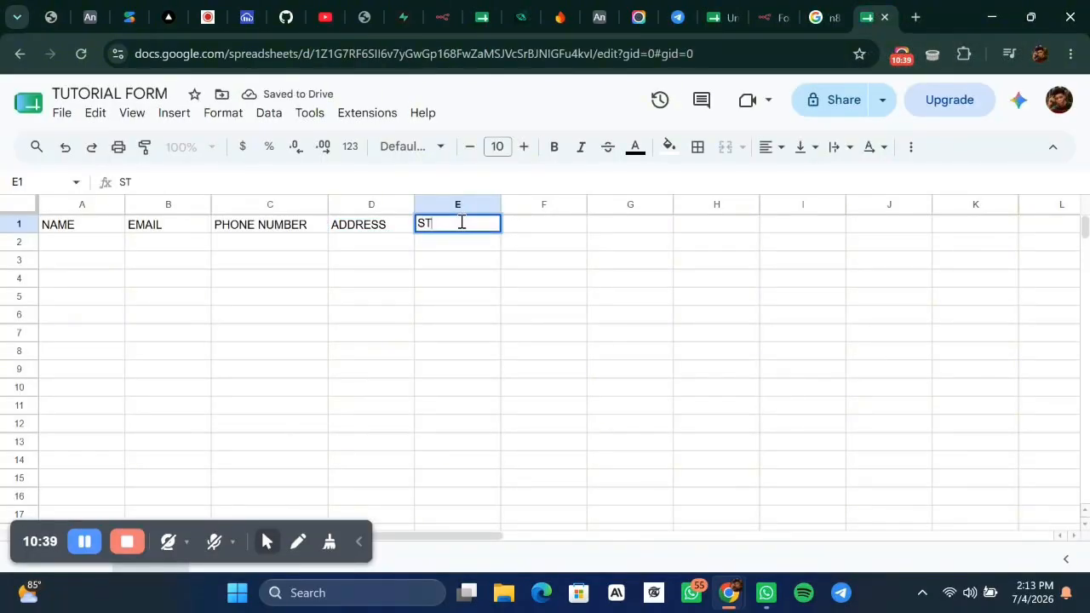
pyautogui.write('ATE OF ORIGIN')
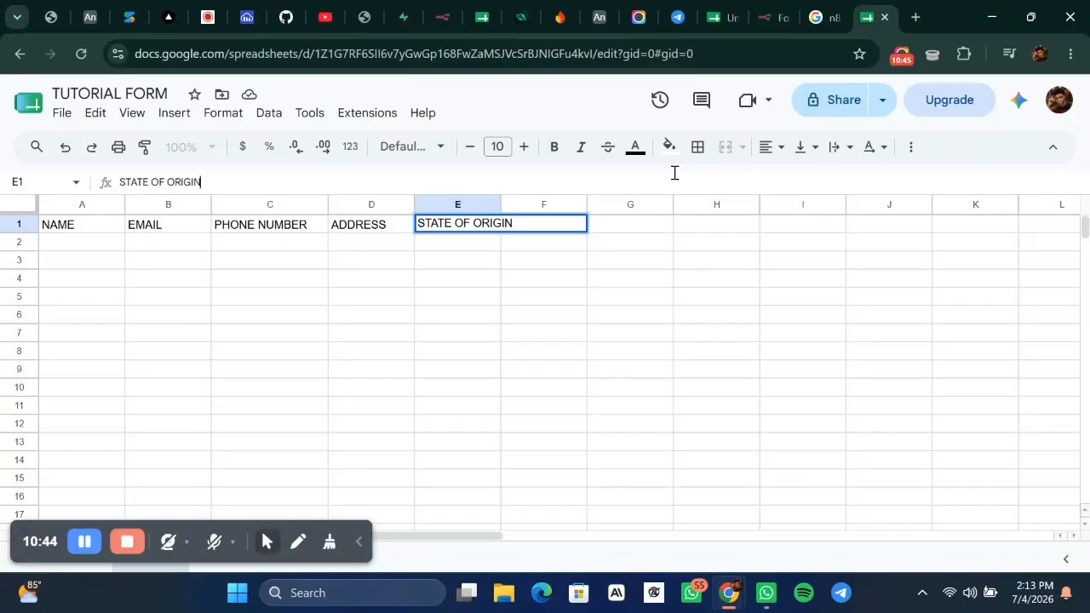
pyautogui.click(645, 288)
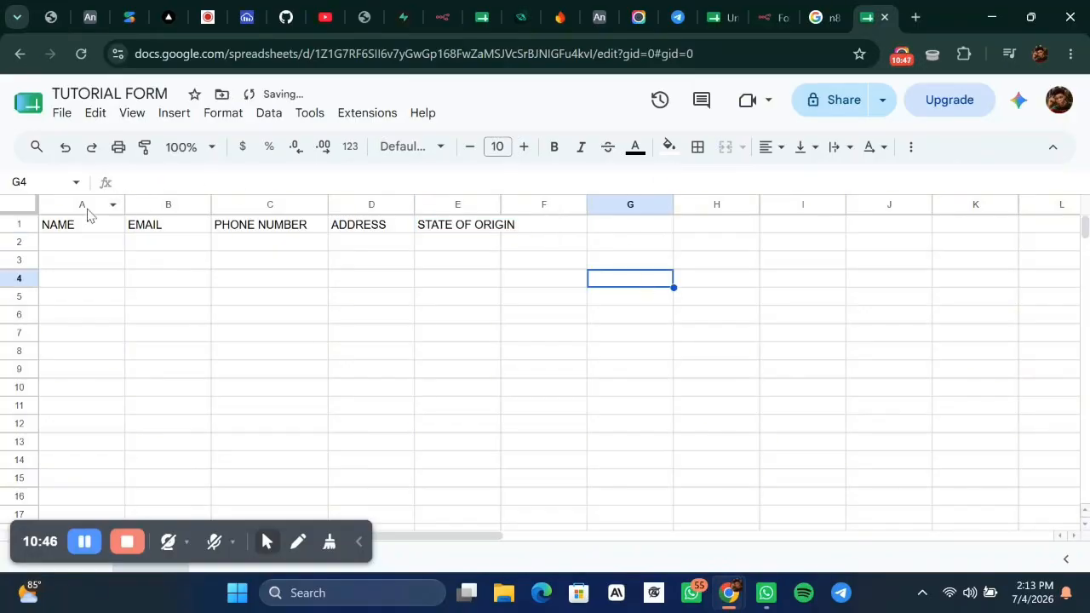
pyautogui.click(68, 231)
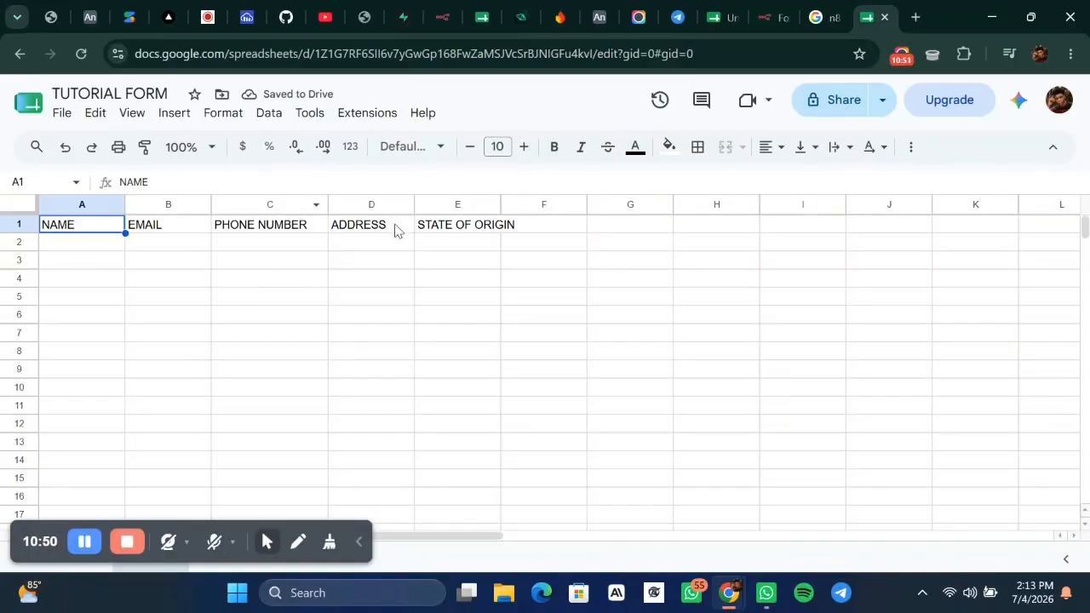
pyautogui.click(450, 17)
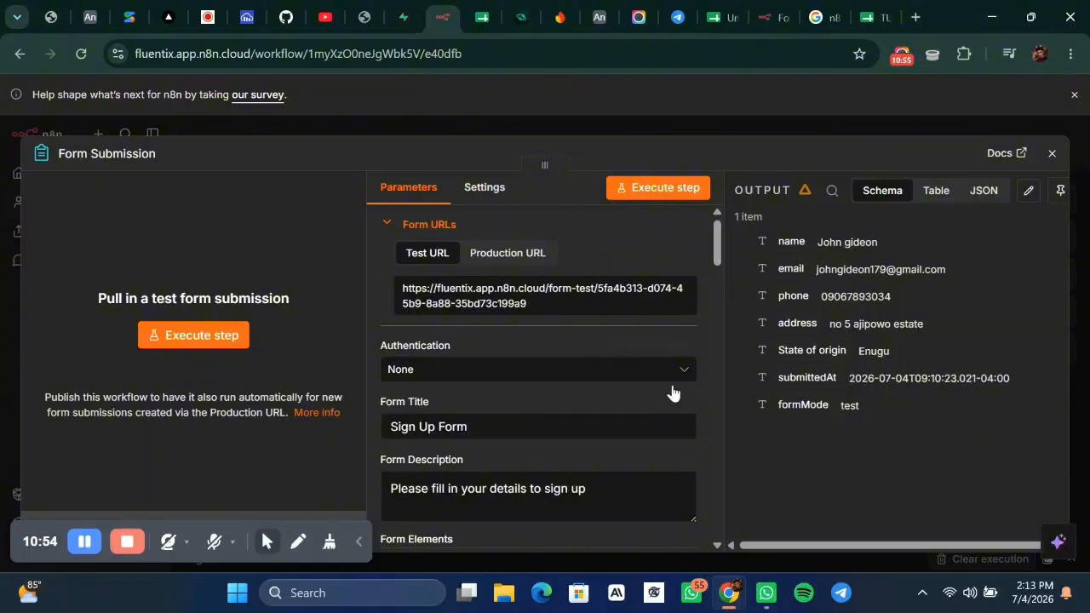
# Add a Google Sheets 'Append or update row in sheet' node after the Form Submission trigger.
pyautogui.scroll(-1, 638, 409)
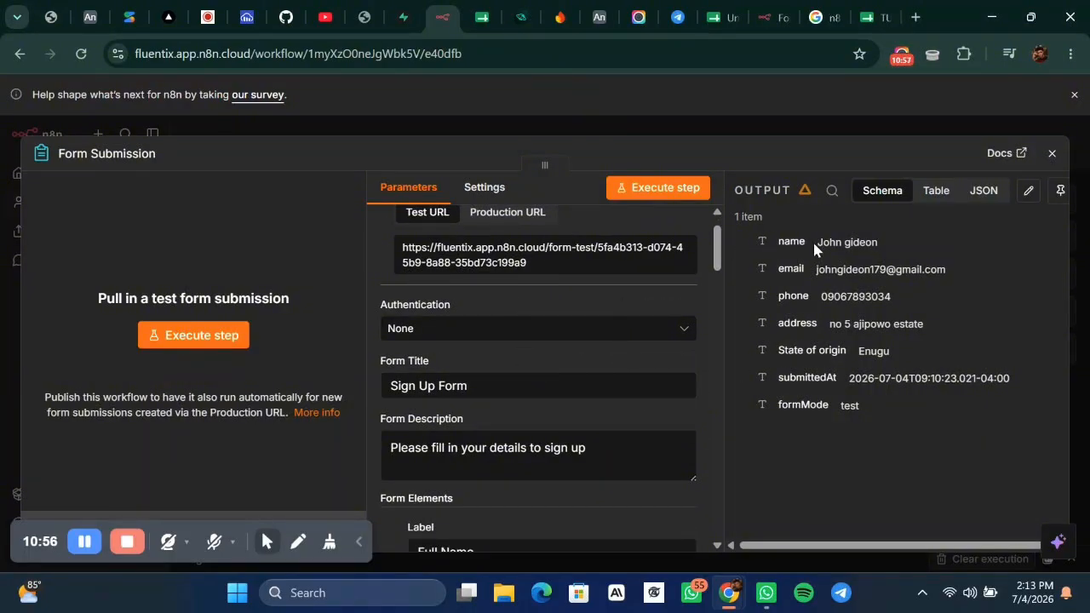
pyautogui.click(758, 126)
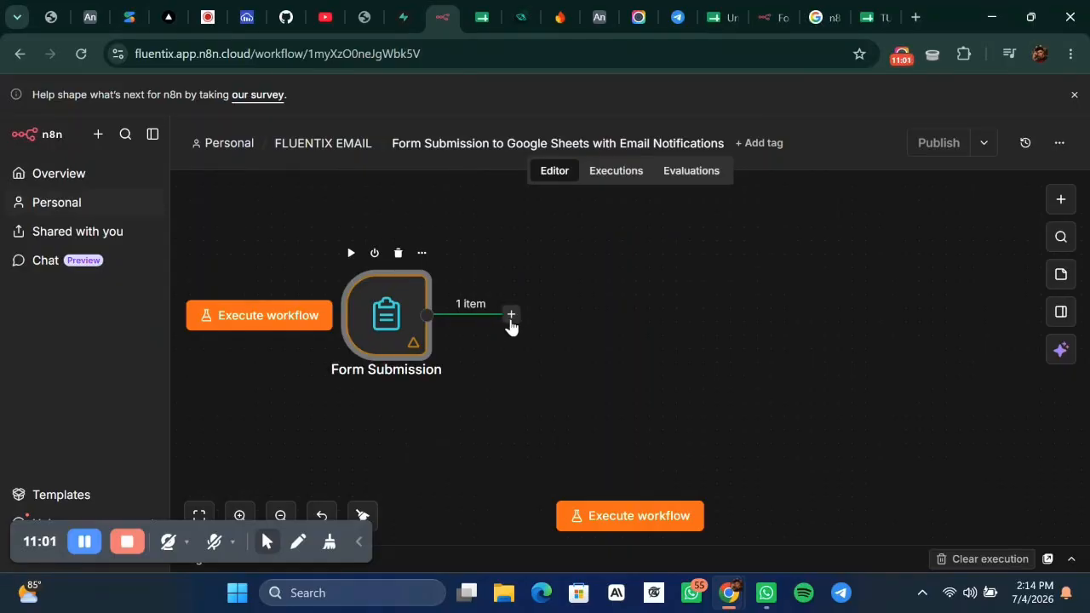
pyautogui.click(511, 317)
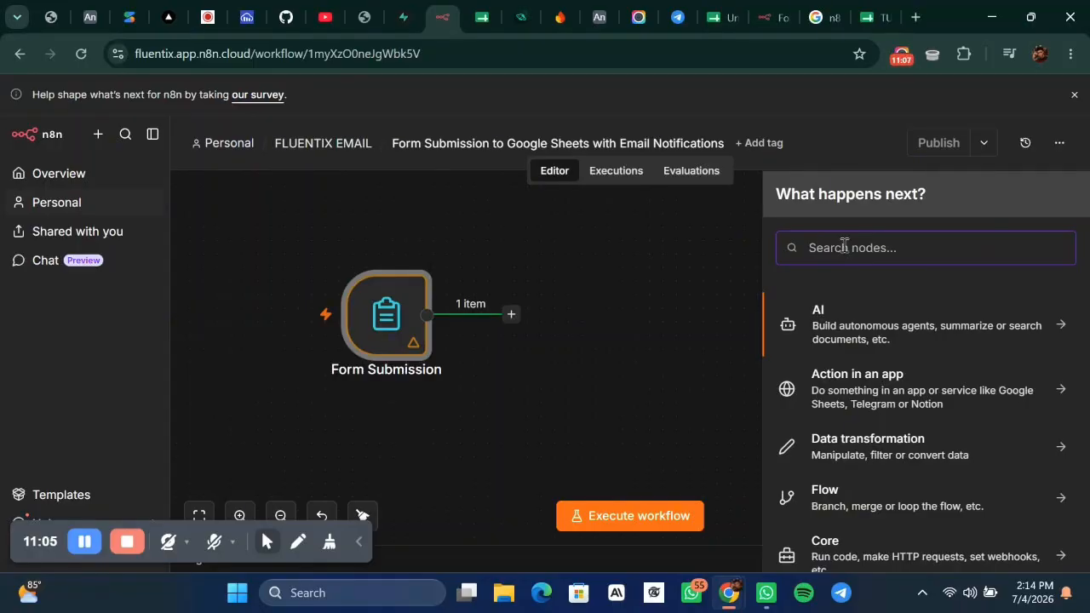
pyautogui.write('SHE')
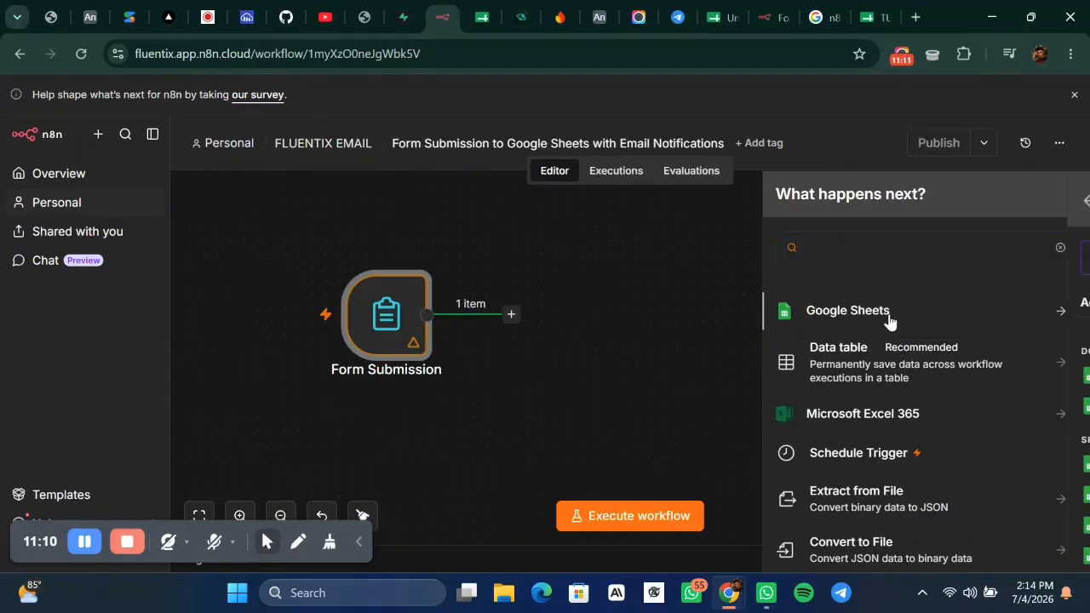
pyautogui.click(890, 317)
pyautogui.scroll(-1, 875, 436)
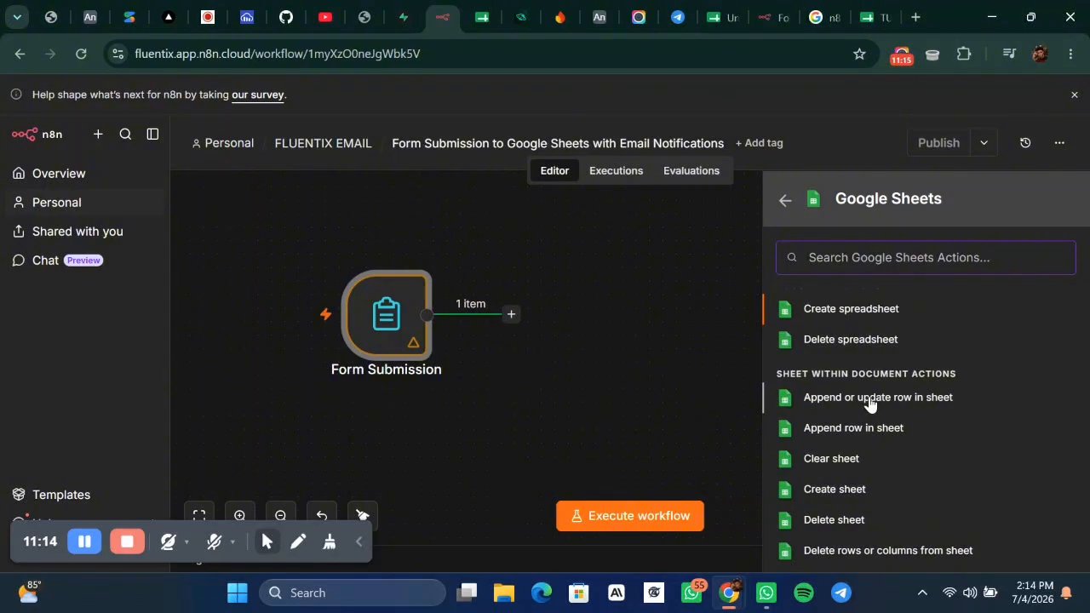
pyautogui.scroll(-3, 827, 407)
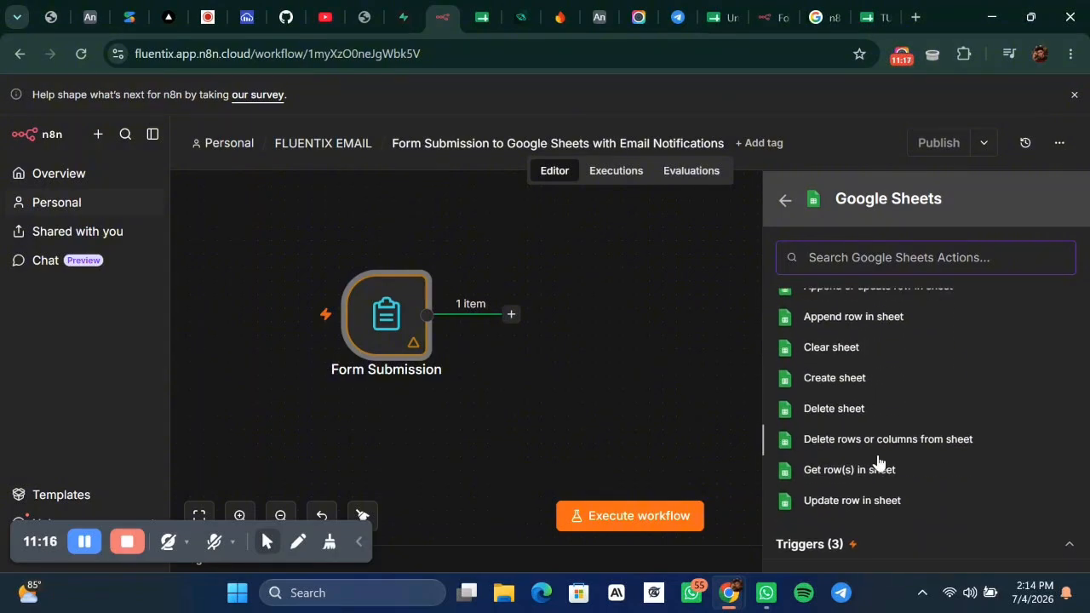
pyautogui.scroll(3, 879, 464)
pyautogui.scroll(-2, 878, 462)
pyautogui.scroll(2, 876, 406)
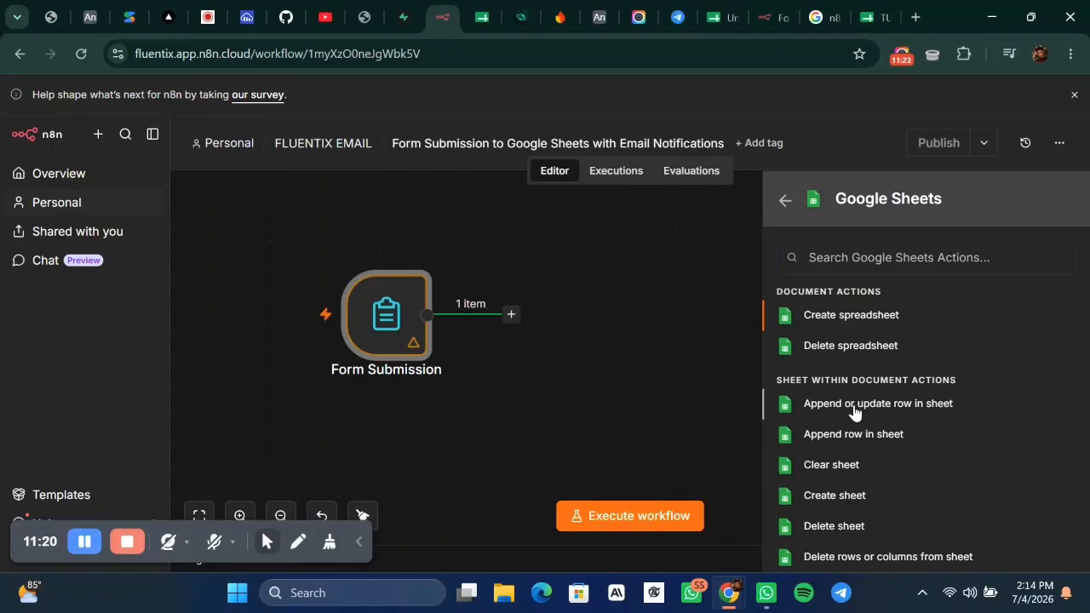
pyautogui.click(855, 406)
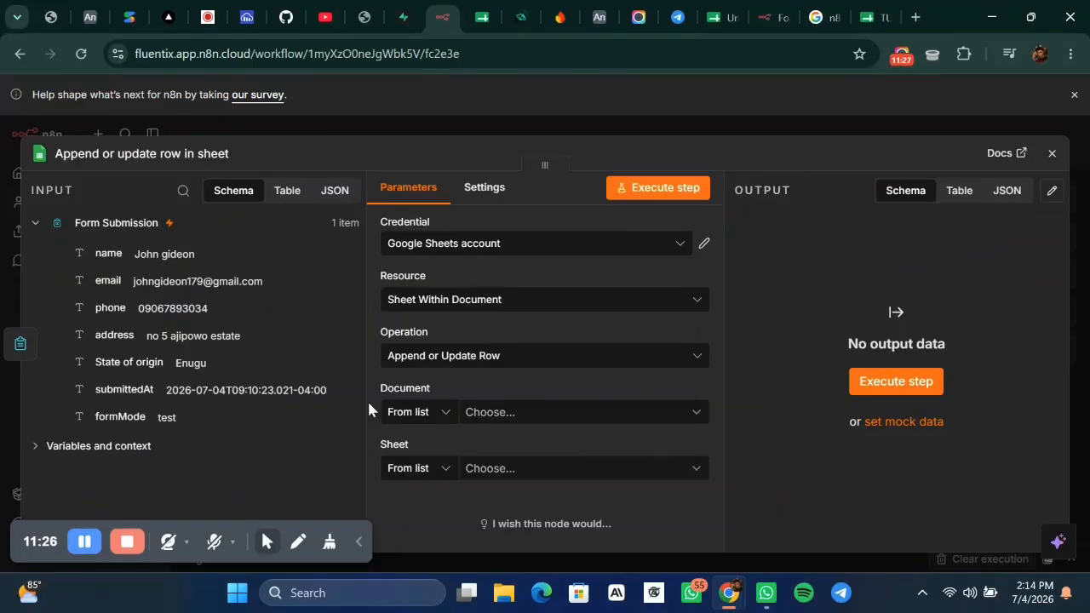
# Use the Google Sheets account to append or update rows in Sheet1 of TUTORIAL FORM.
pyautogui.click(596, 253)
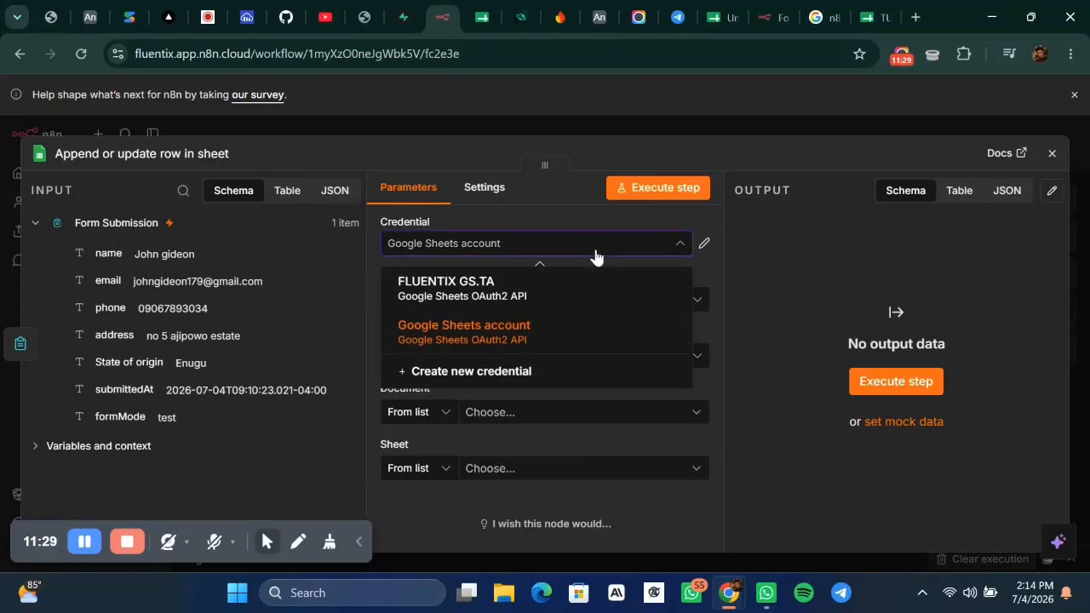
pyautogui.click(523, 326)
pyautogui.click(577, 311)
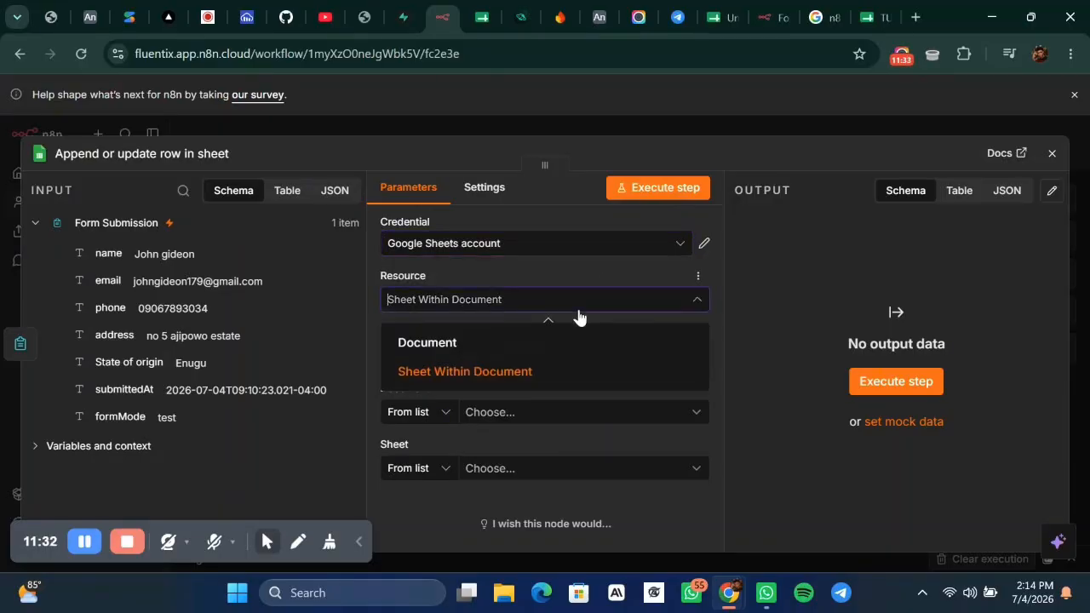
pyautogui.click(499, 374)
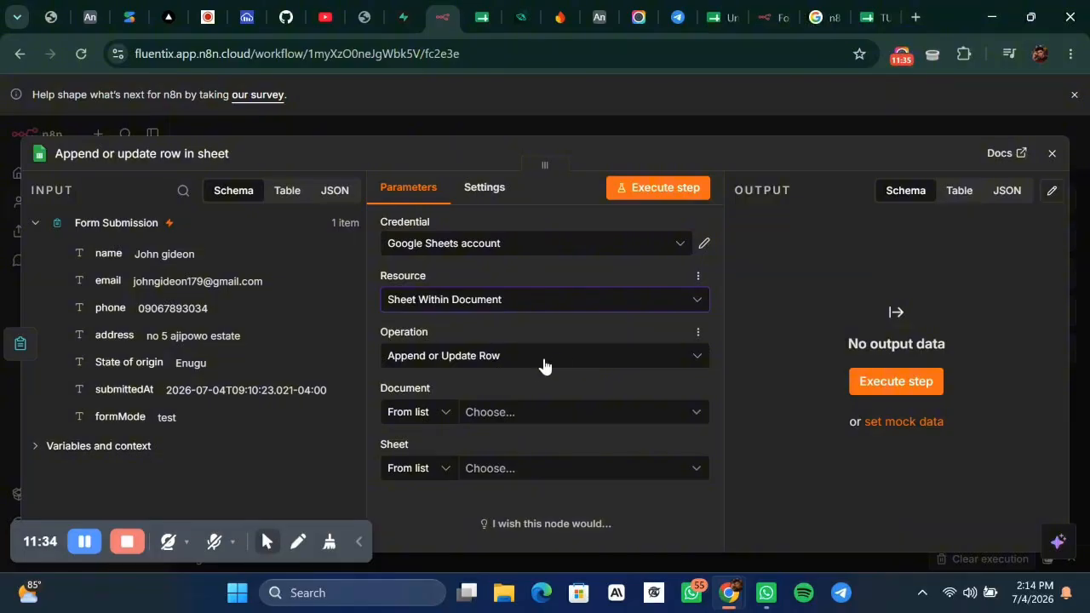
pyautogui.click(562, 357)
pyautogui.click(562, 358)
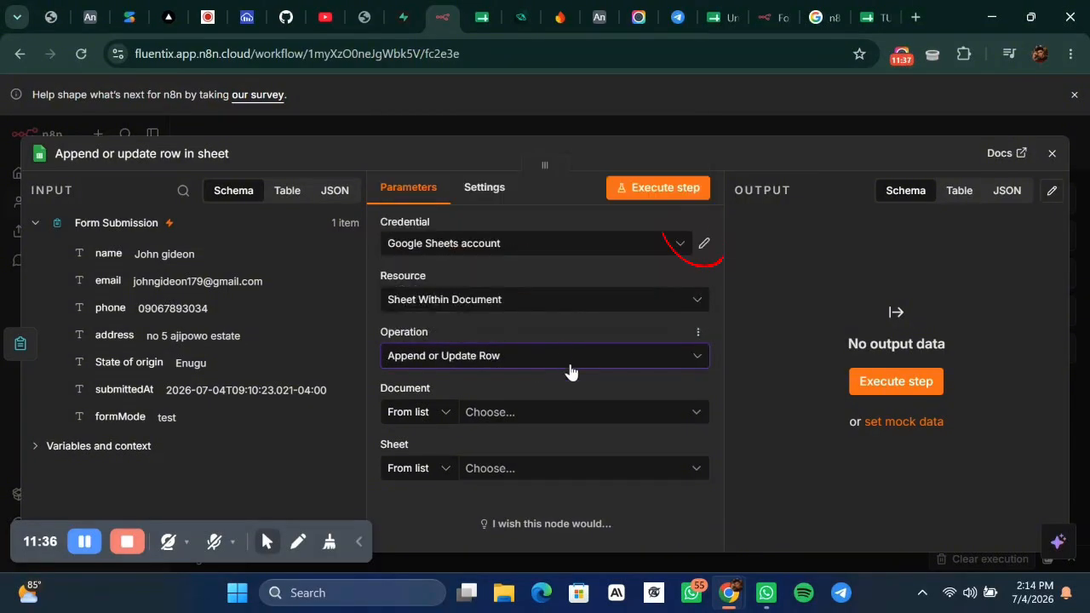
pyautogui.click(592, 412)
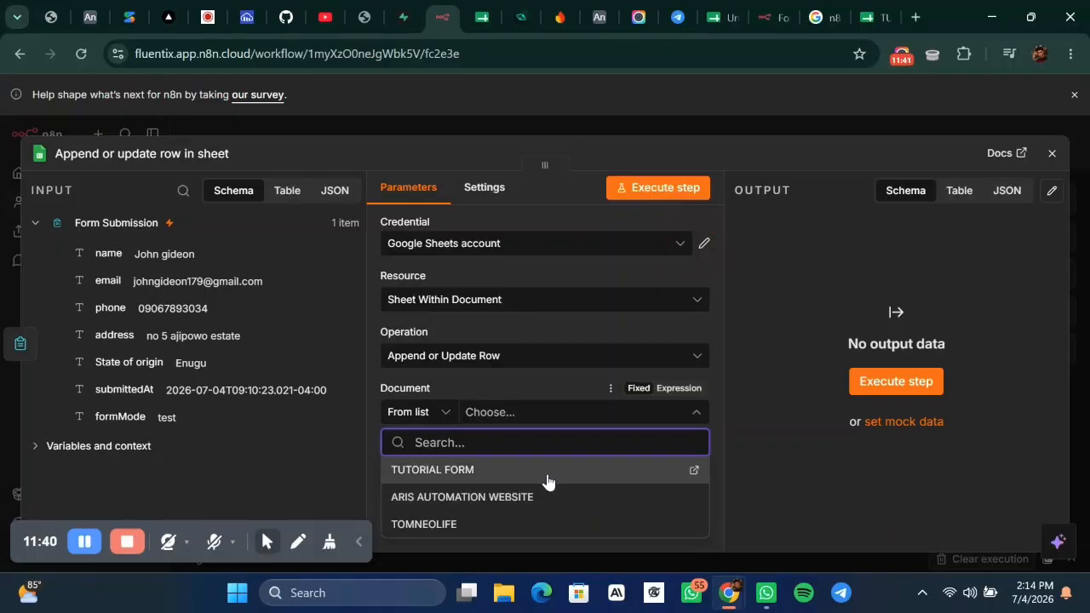
pyautogui.click(546, 477)
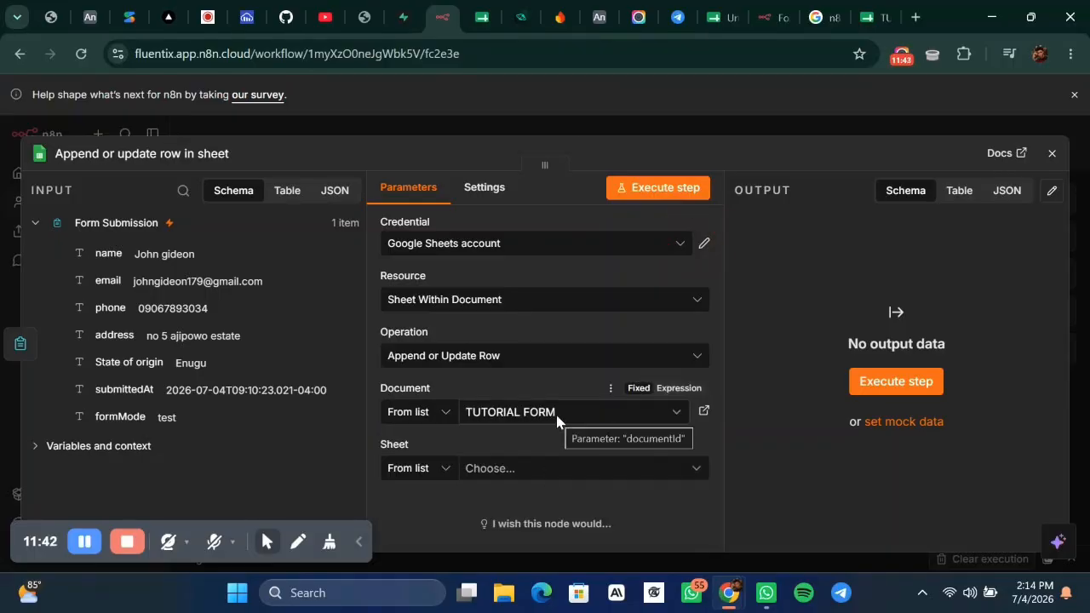
pyautogui.click(509, 468)
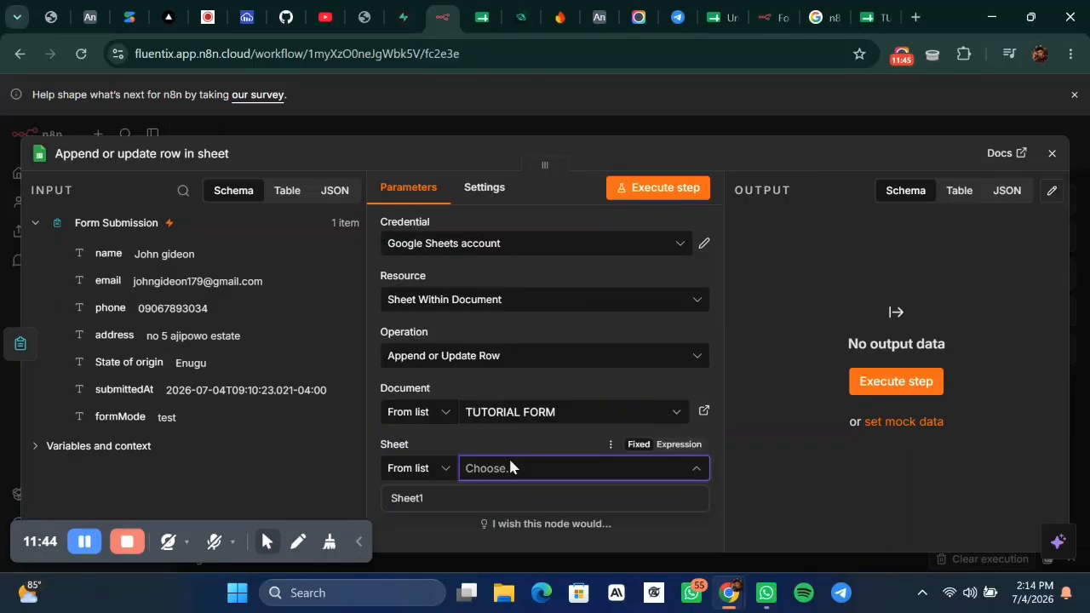
pyautogui.click(441, 507)
# Set the column mapping mode to Map Each Column Manually and open the column-to-match list.
pyautogui.scroll(-3, 539, 436)
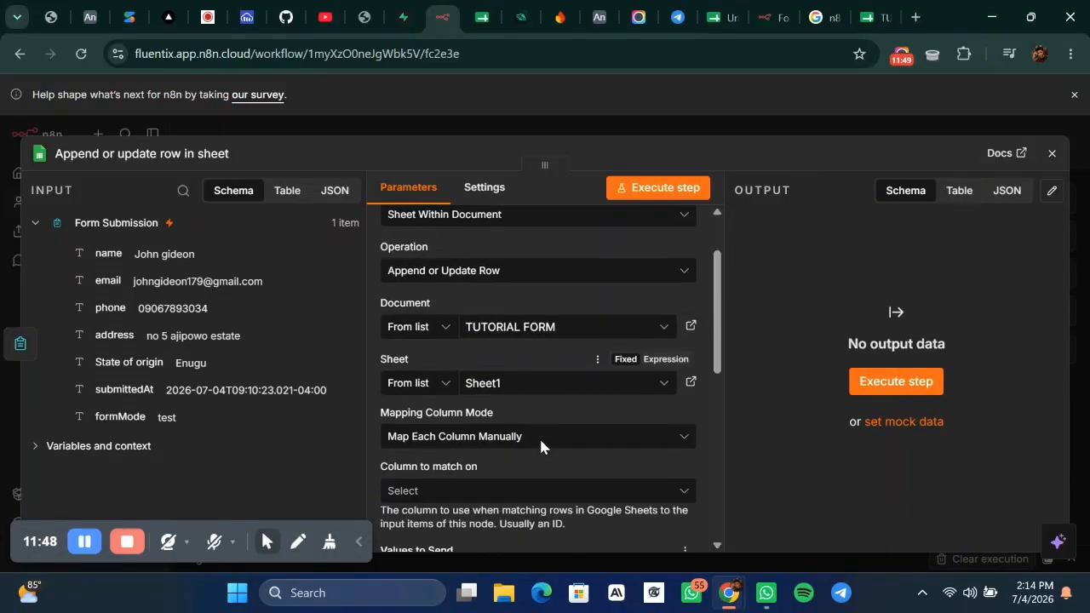
pyautogui.click(440, 375)
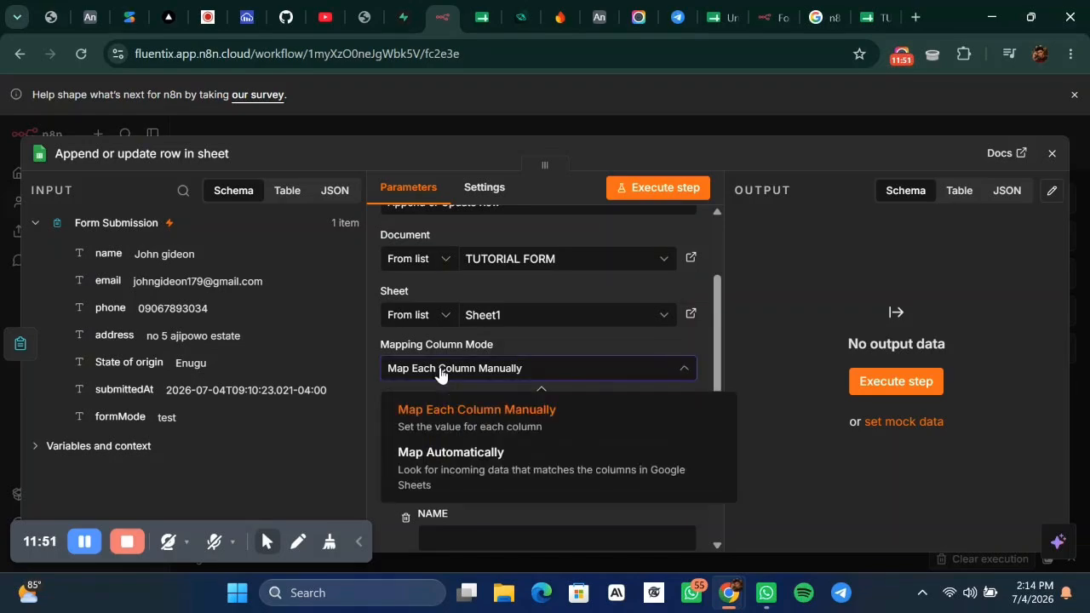
pyautogui.click(506, 374)
pyautogui.scroll(-3, 507, 376)
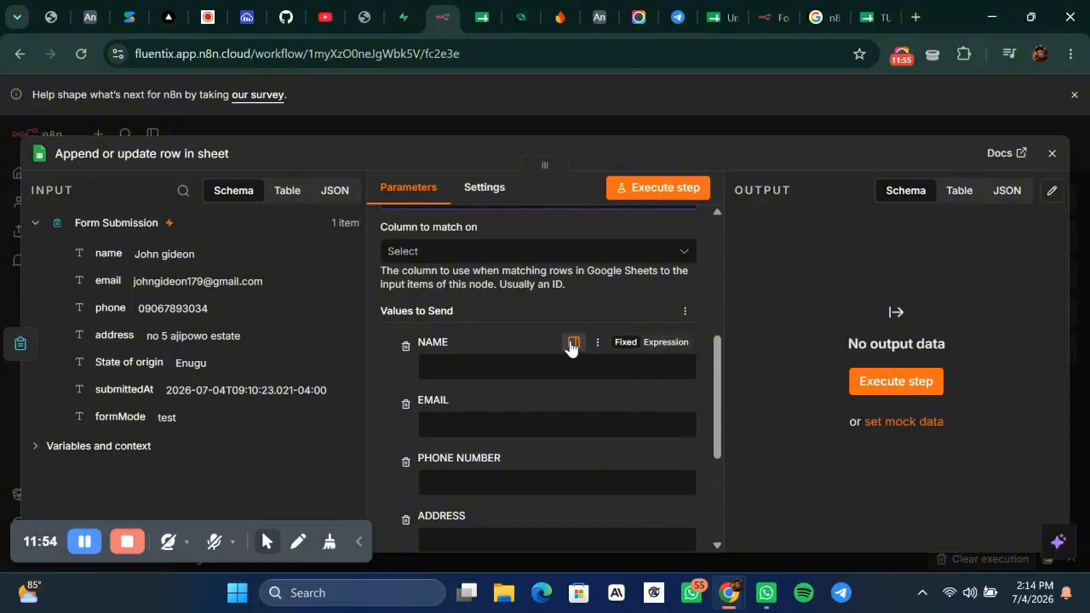
pyautogui.scroll(-1, 569, 346)
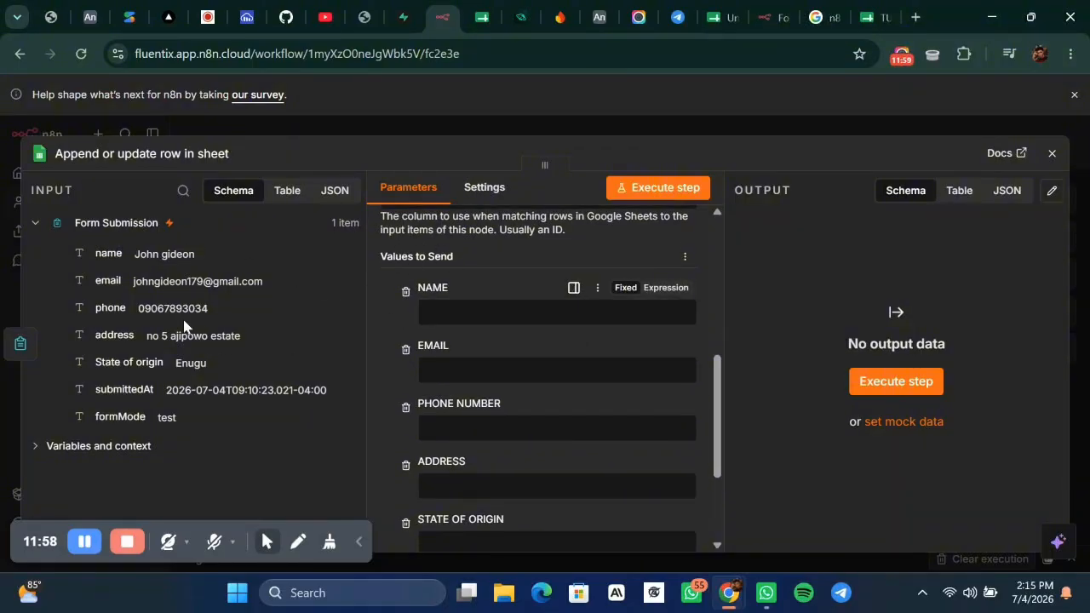
pyautogui.scroll(-3, 466, 487)
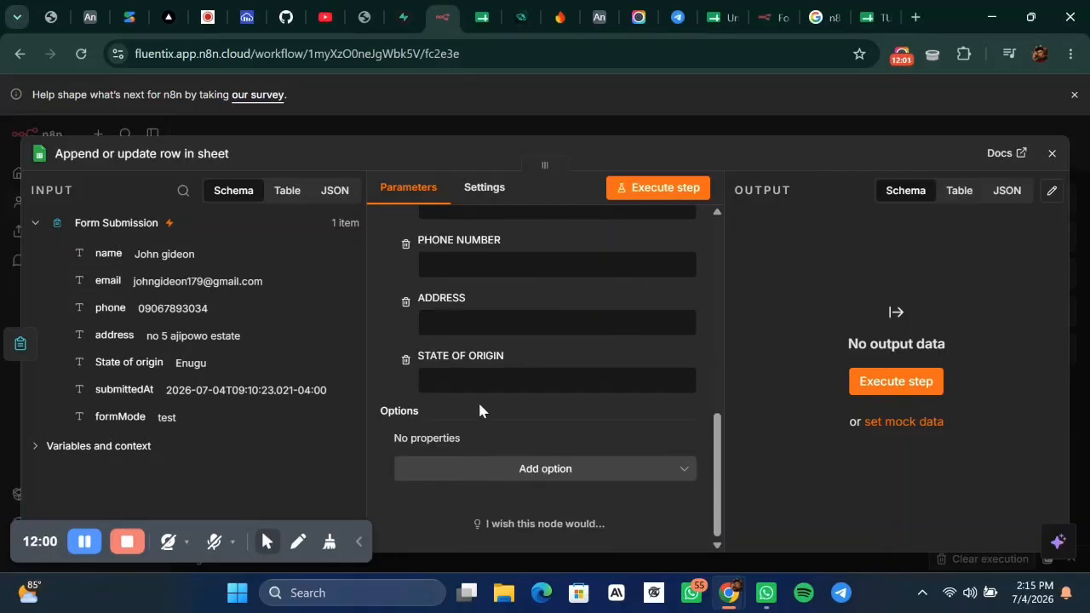
pyautogui.scroll(4, 514, 372)
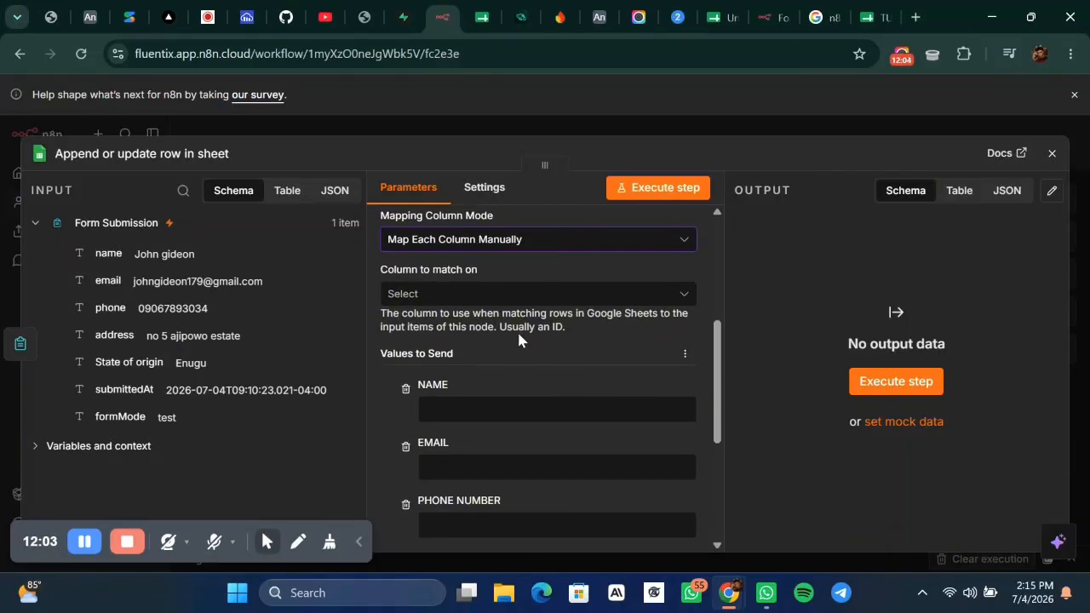
pyautogui.click(481, 295)
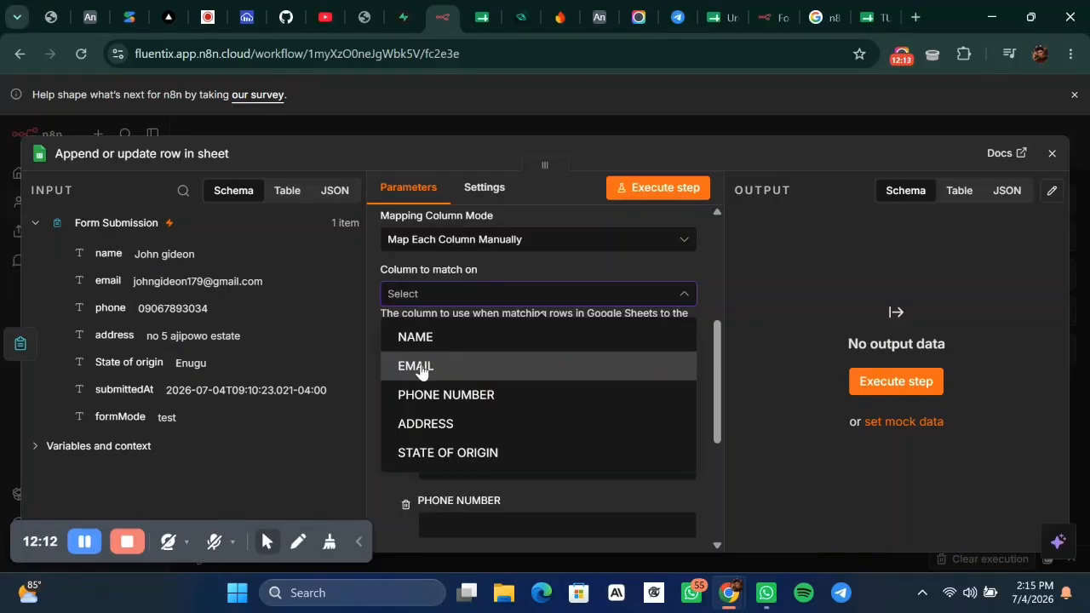
# Match rows on the EMAIL column, leaving the EMAIL match value empty for now.
pyautogui.click(421, 366)
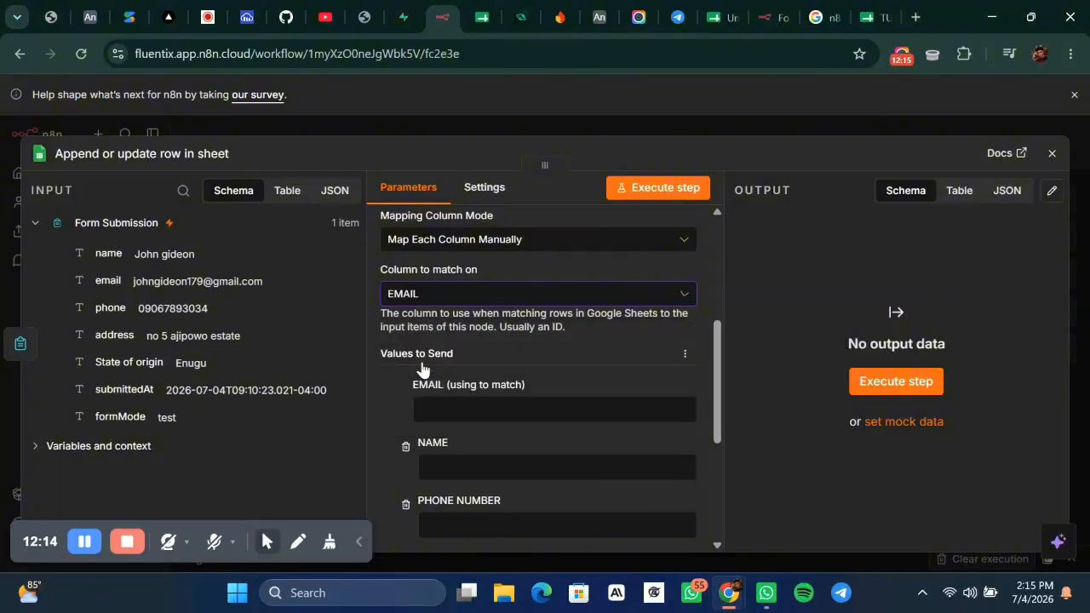
pyautogui.scroll(-2, 520, 341)
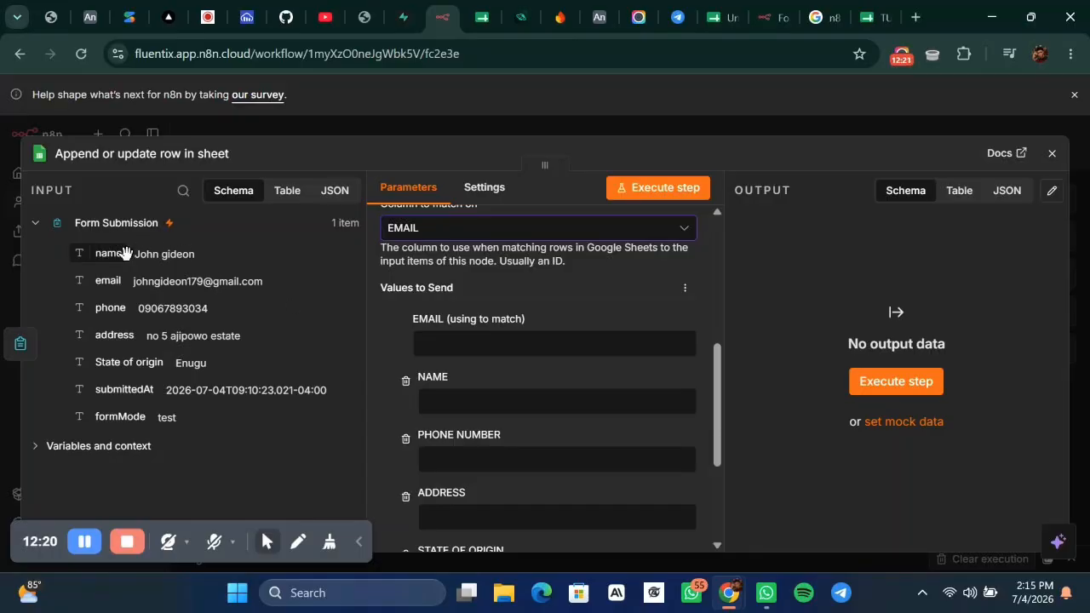
pyautogui.click(453, 343)
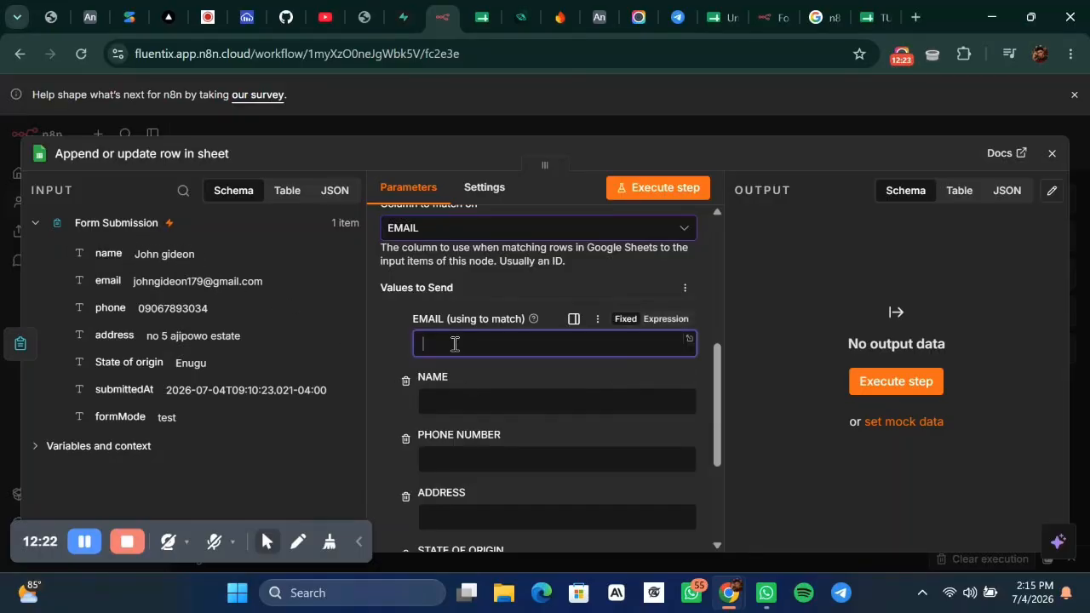
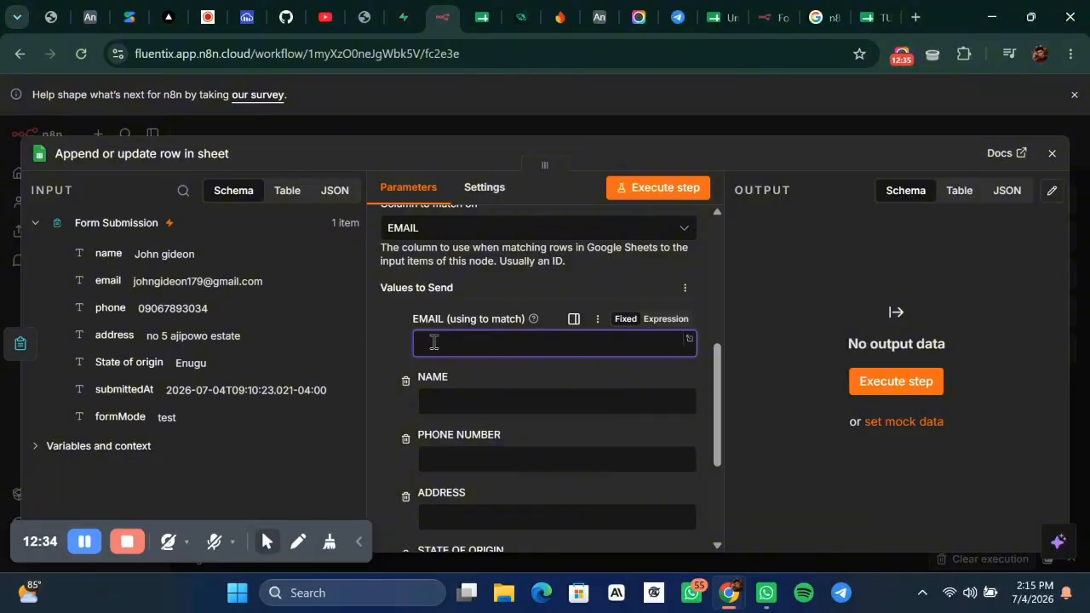
pyautogui.click(449, 410)
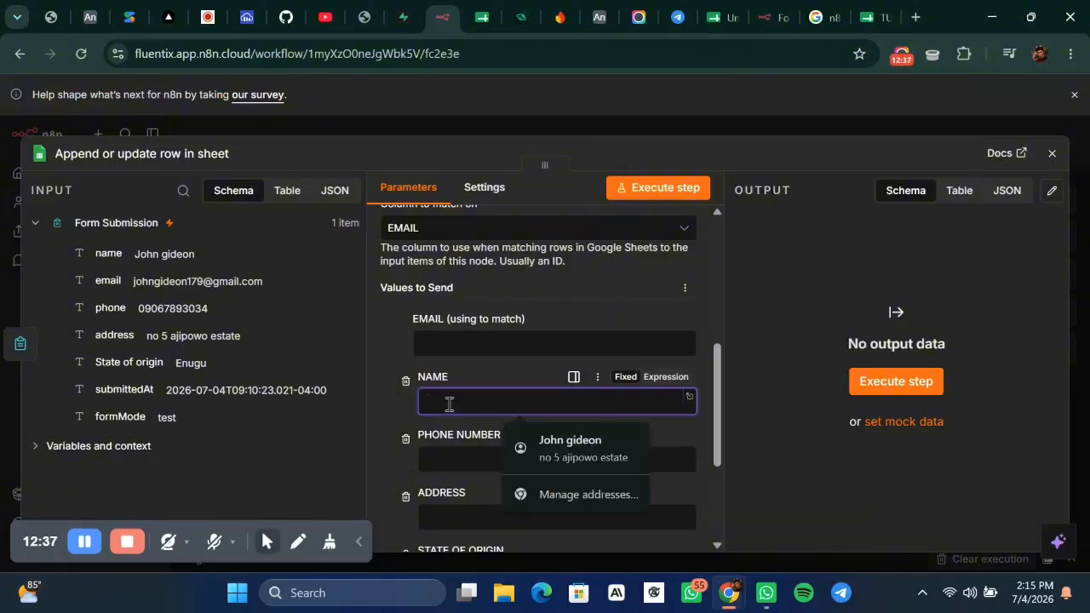
pyautogui.click(438, 339)
# Map the form's email into the EMAIL field and name into NAME.
pyautogui.moveTo(99, 280); pyautogui.dragTo(456, 356)
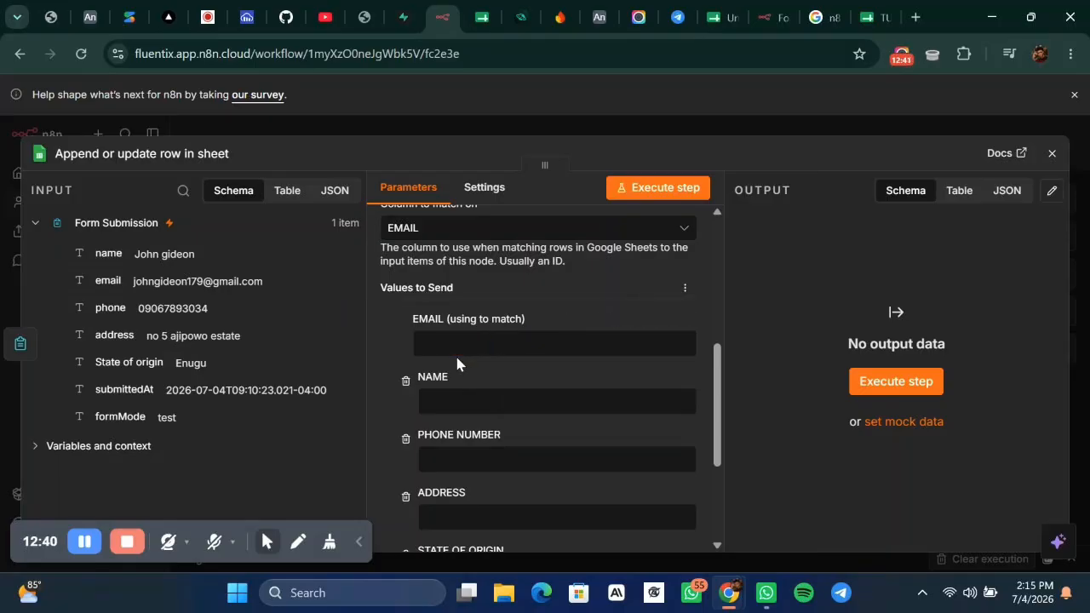
pyautogui.moveTo(105, 279); pyautogui.dragTo(441, 341)
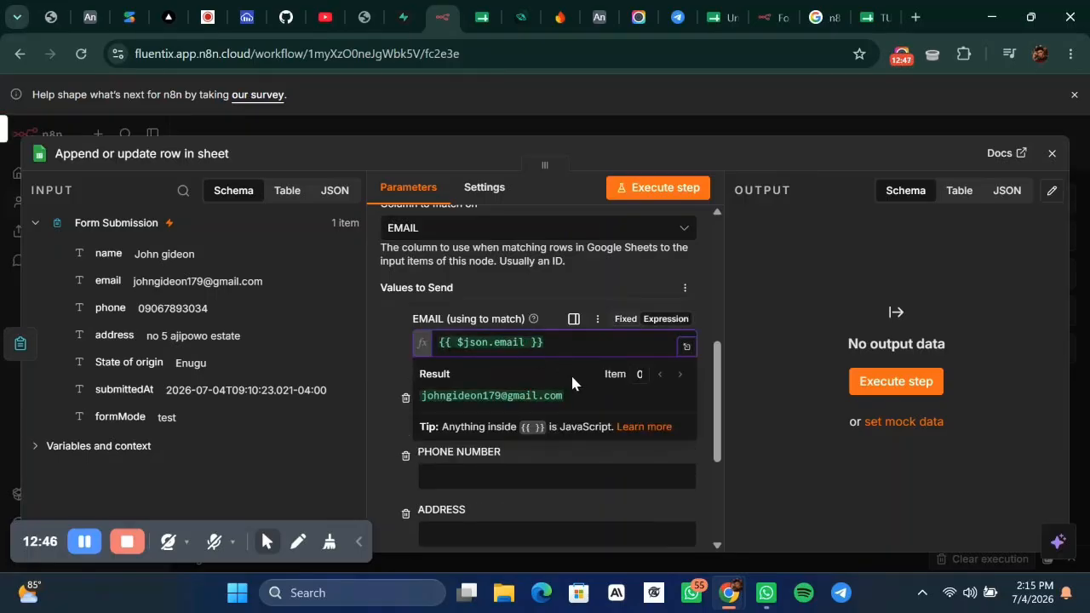
pyautogui.click(547, 370)
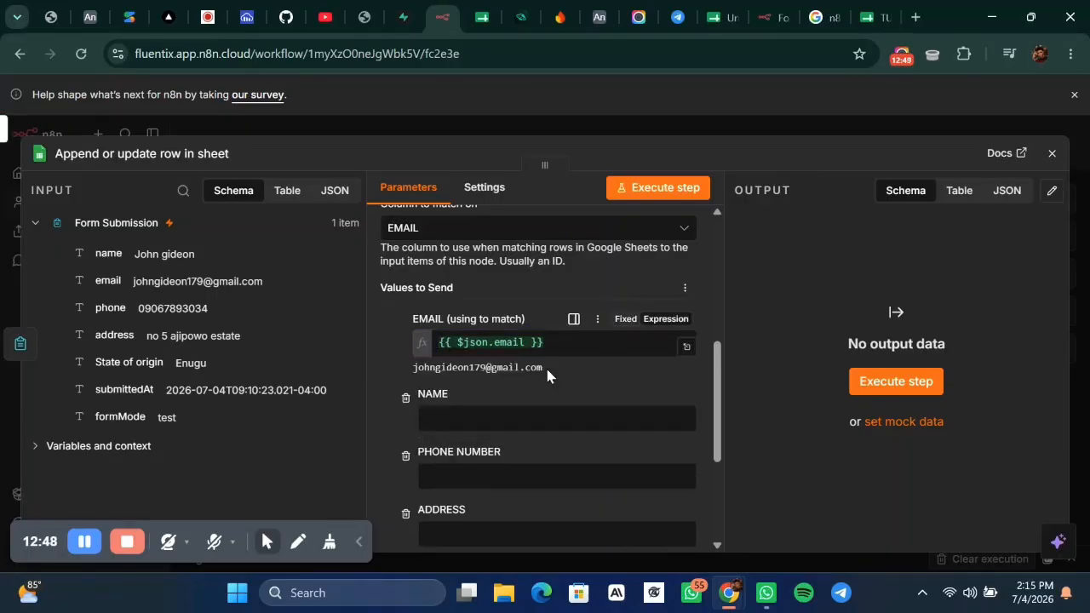
pyautogui.moveTo(101, 254); pyautogui.dragTo(447, 418)
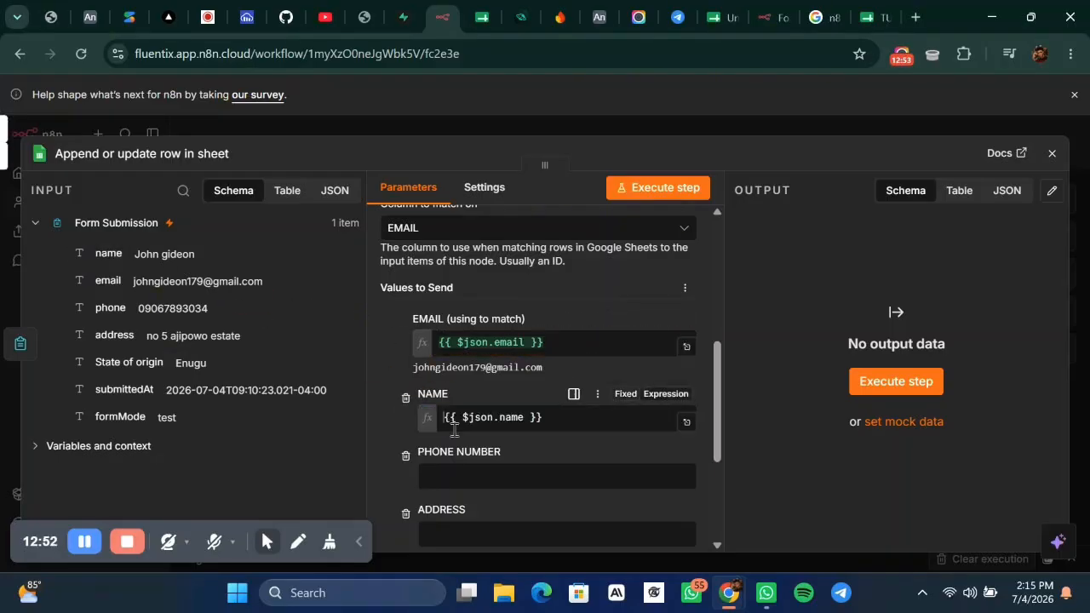
pyautogui.click(522, 390)
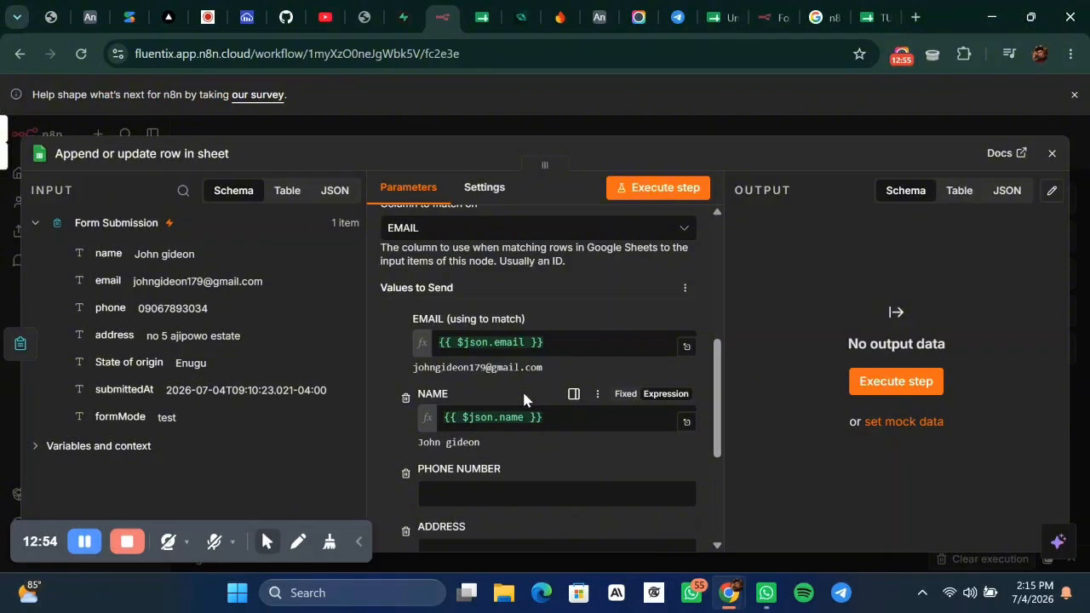
# Map phone, address and State of origin into PHONE NUMBER, ADDRESS and STATE OF ORIGIN.
pyautogui.scroll(-3, 544, 431)
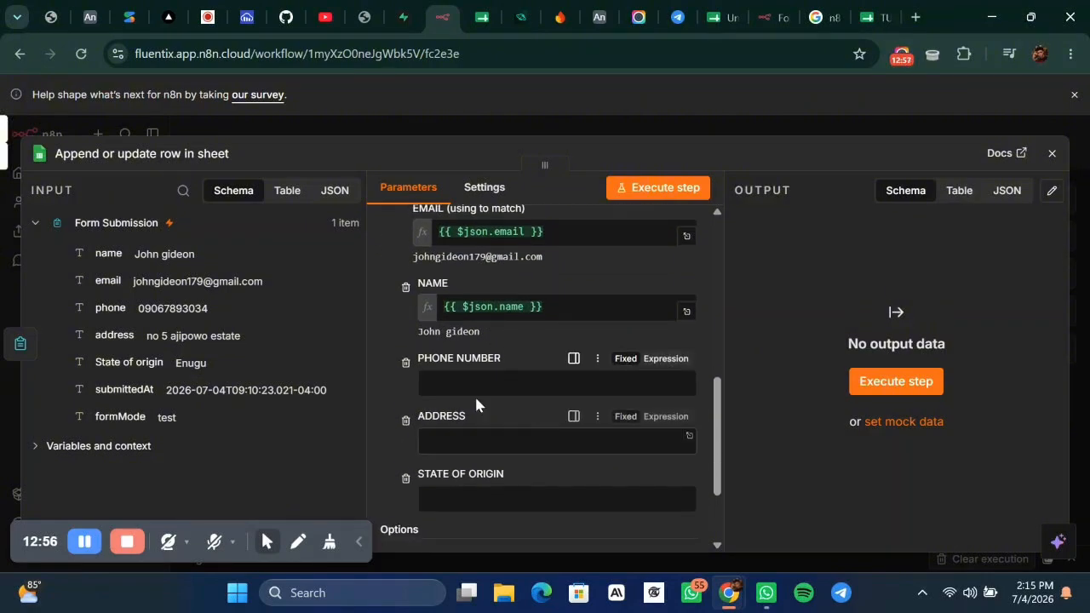
pyautogui.moveTo(109, 309); pyautogui.dragTo(436, 391)
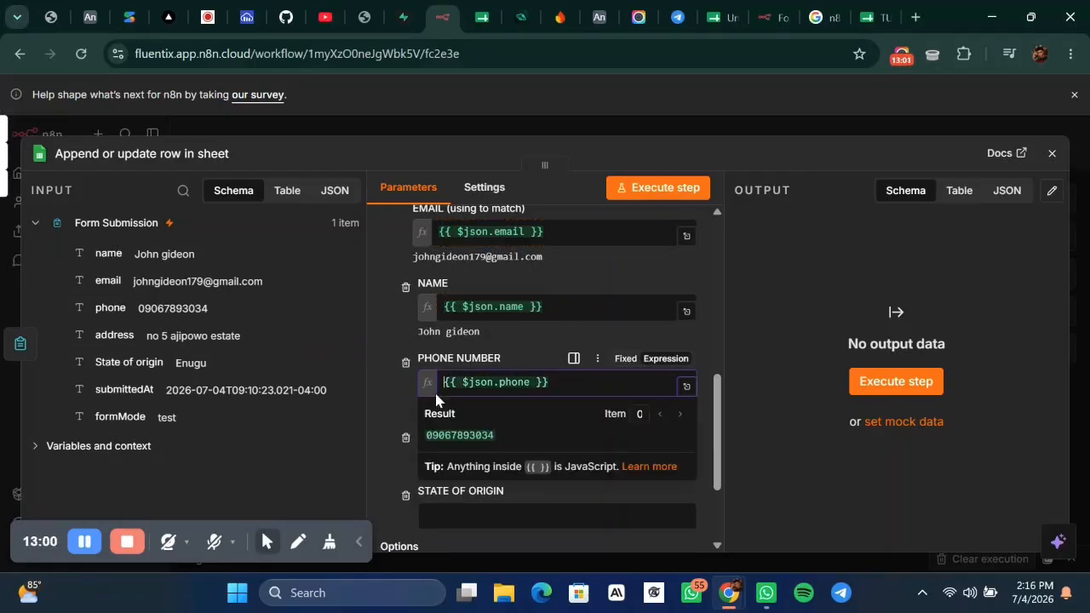
pyautogui.scroll(-3, 561, 406)
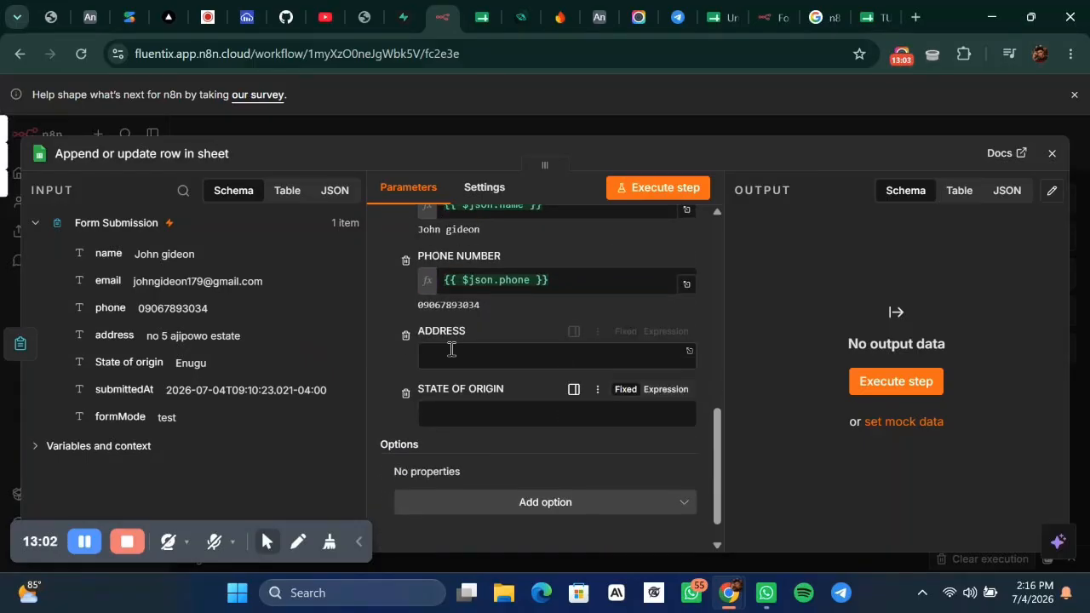
pyautogui.moveTo(106, 328); pyautogui.dragTo(458, 377)
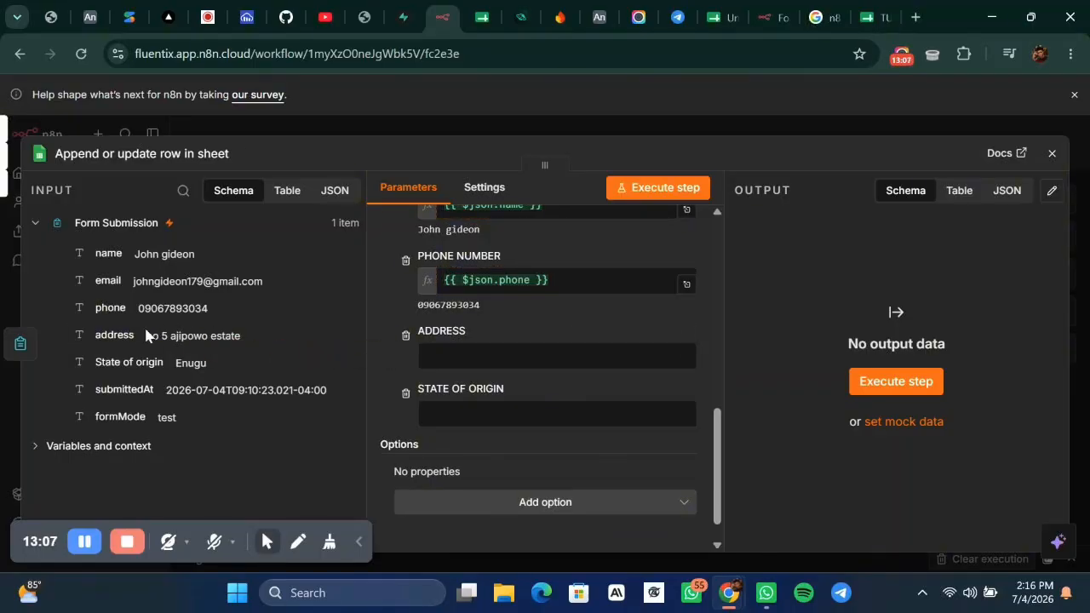
pyautogui.moveTo(146, 334); pyautogui.dragTo(449, 362)
pyautogui.click(527, 381)
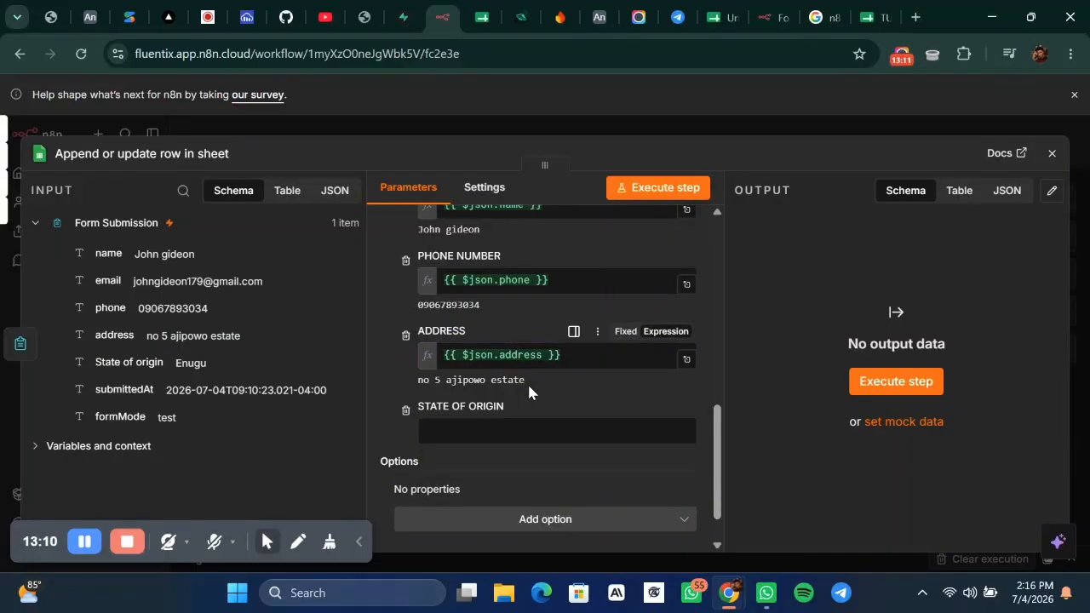
pyautogui.moveTo(107, 361); pyautogui.dragTo(464, 429)
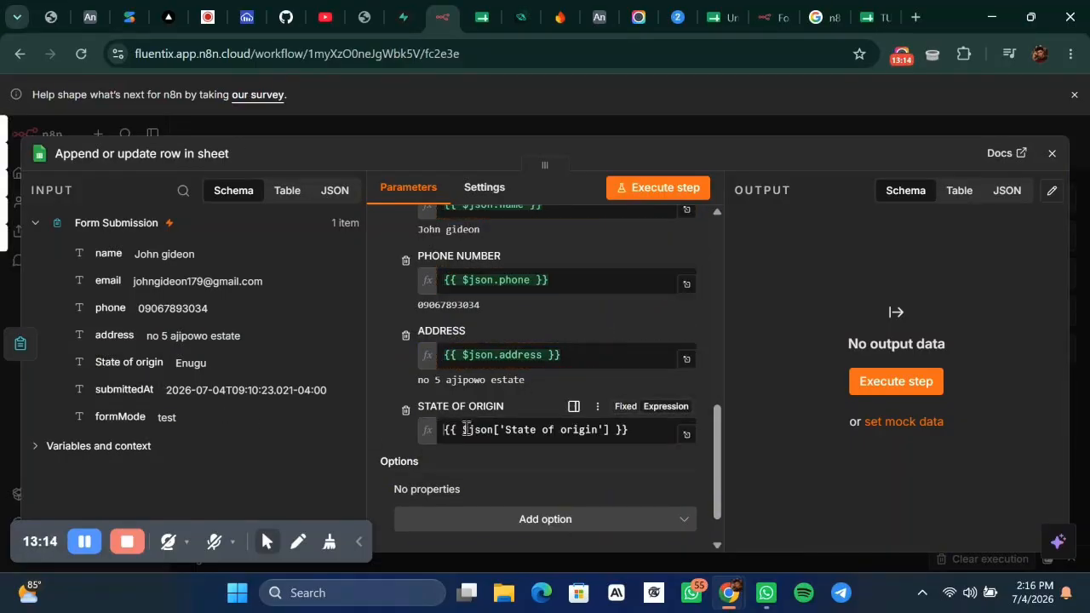
pyautogui.click(527, 386)
pyautogui.scroll(-1, 526, 392)
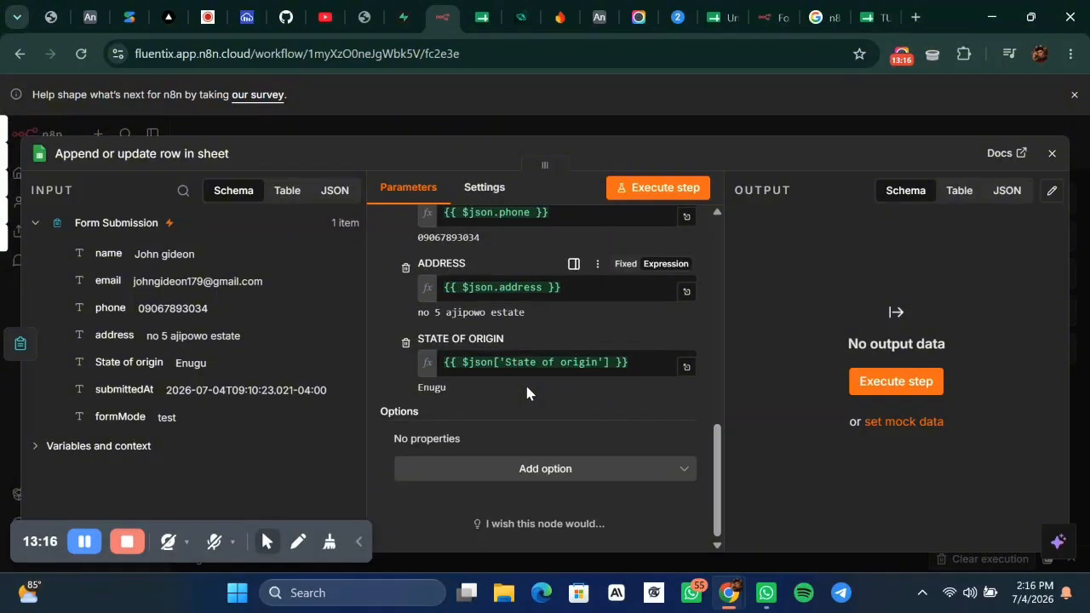
pyautogui.click(546, 469)
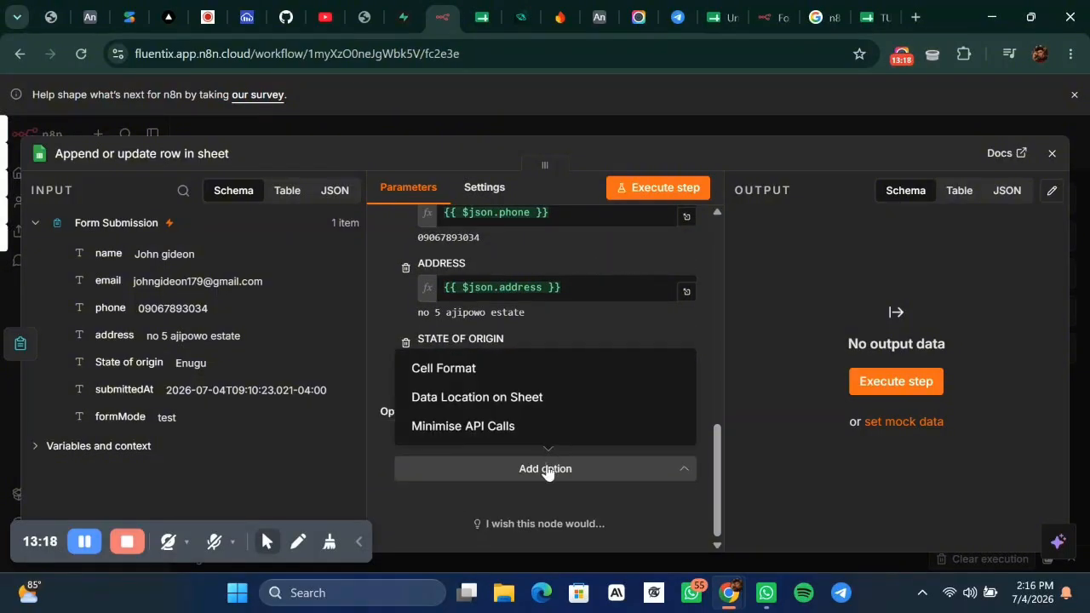
pyautogui.click(746, 361)
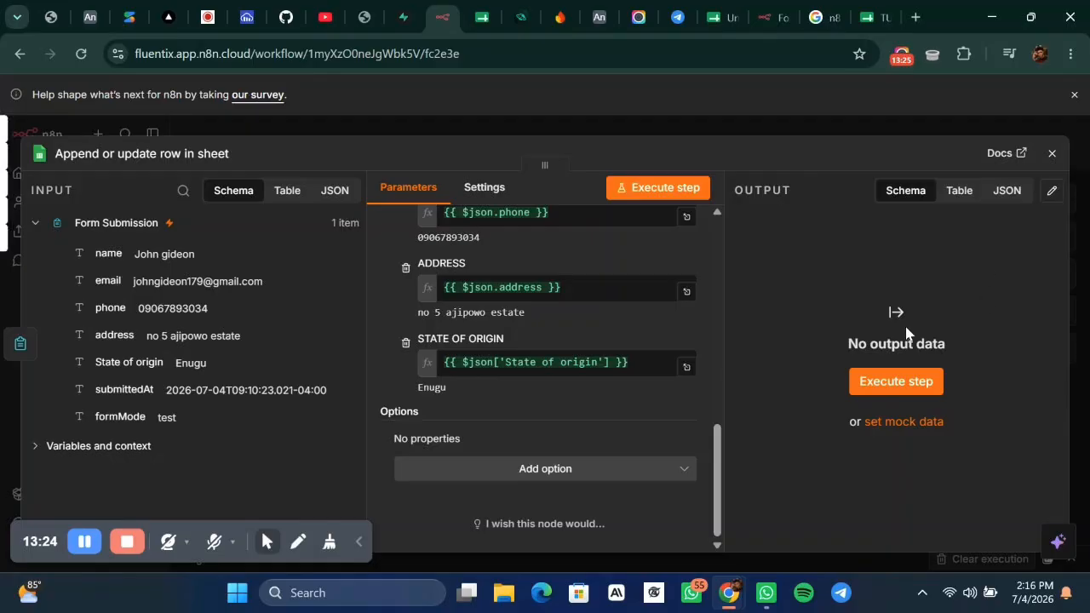
# Execute the Google Sheets step and review the Form Submission node's output.
pyautogui.click(644, 183)
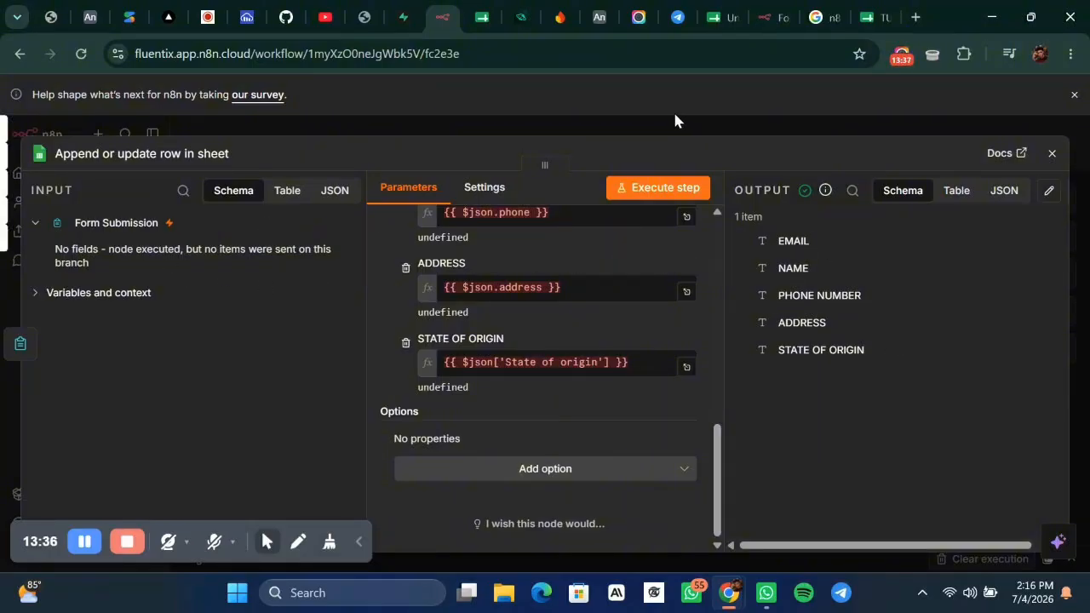
pyautogui.click(657, 129)
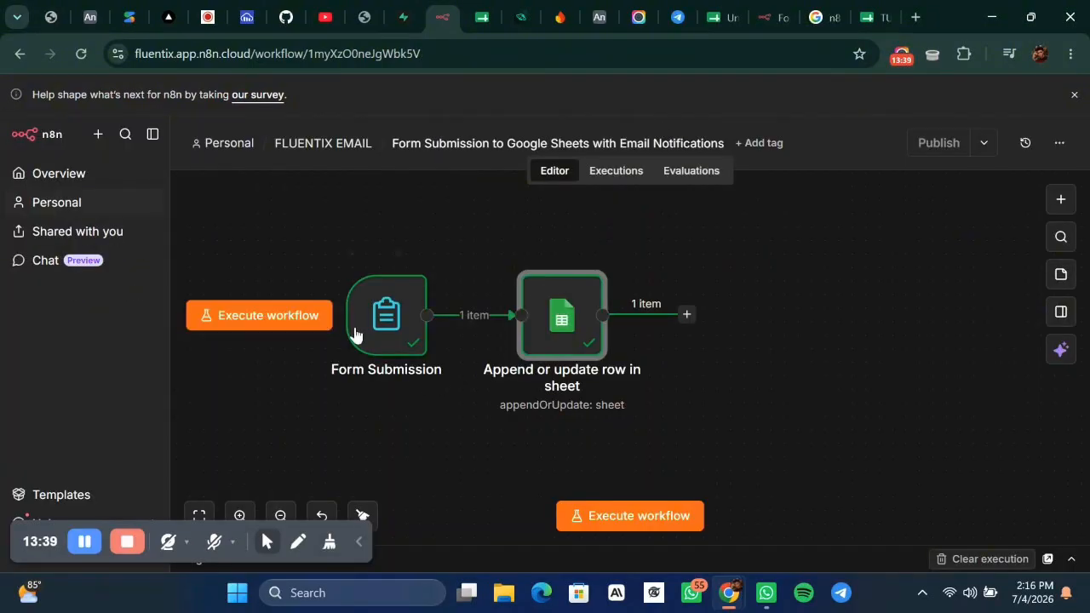
pyautogui.click(366, 313)
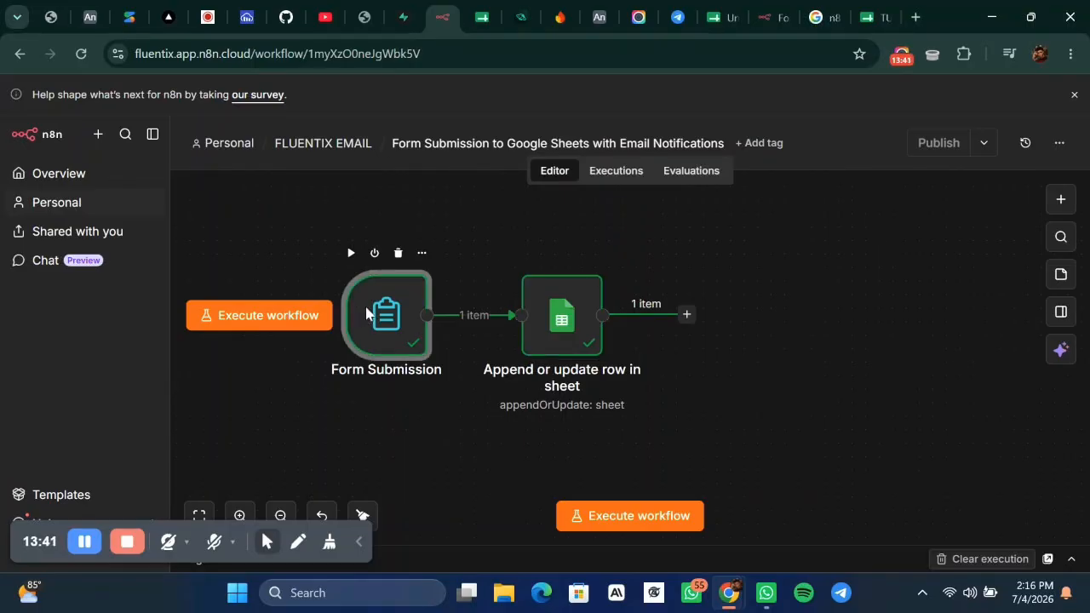
pyautogui.doubleClick(366, 314)
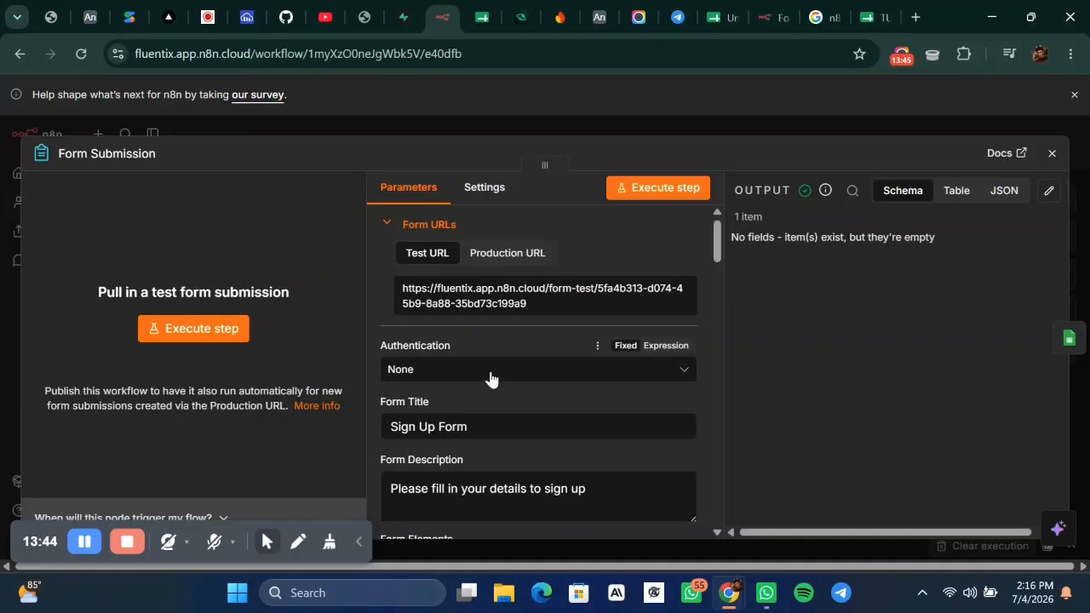
pyautogui.scroll(-7, 528, 353)
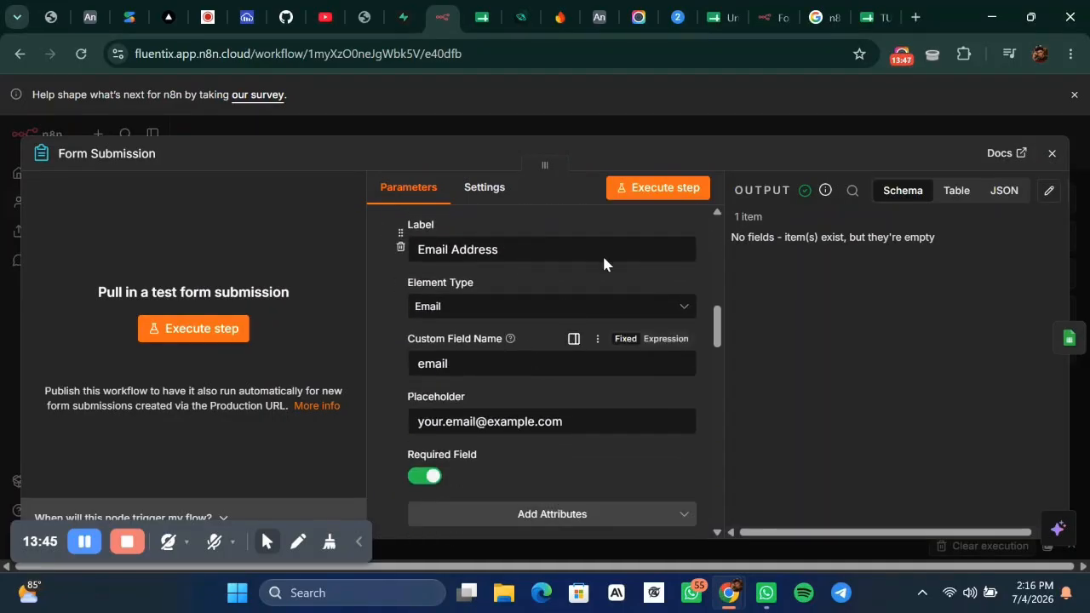
pyautogui.click(709, 124)
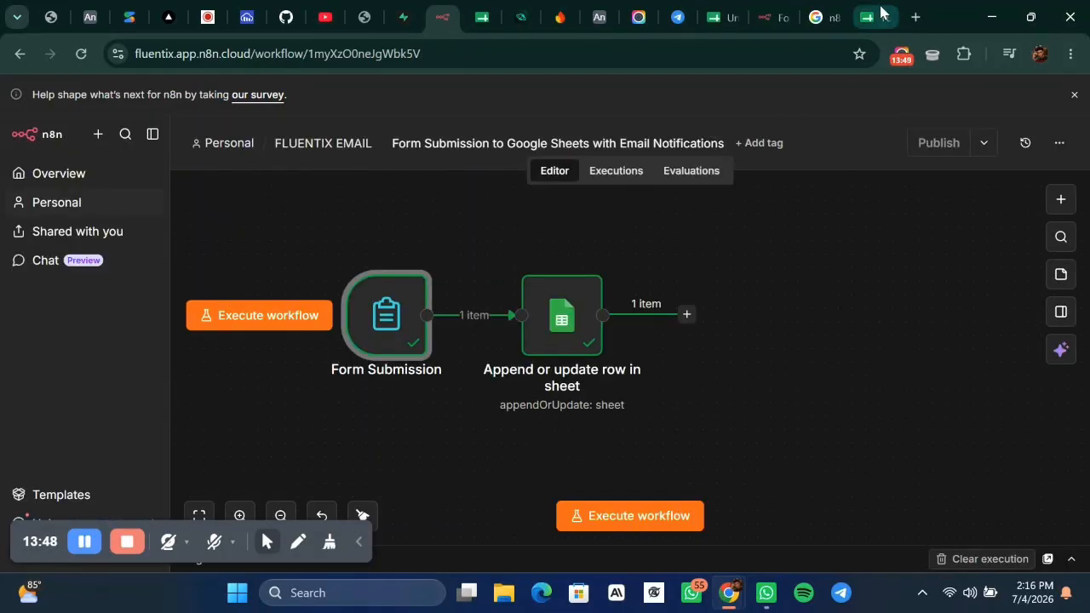
# Check the first data row in the TUTORIAL FORM sheet, then return to n8n.
pyautogui.click(882, 10)
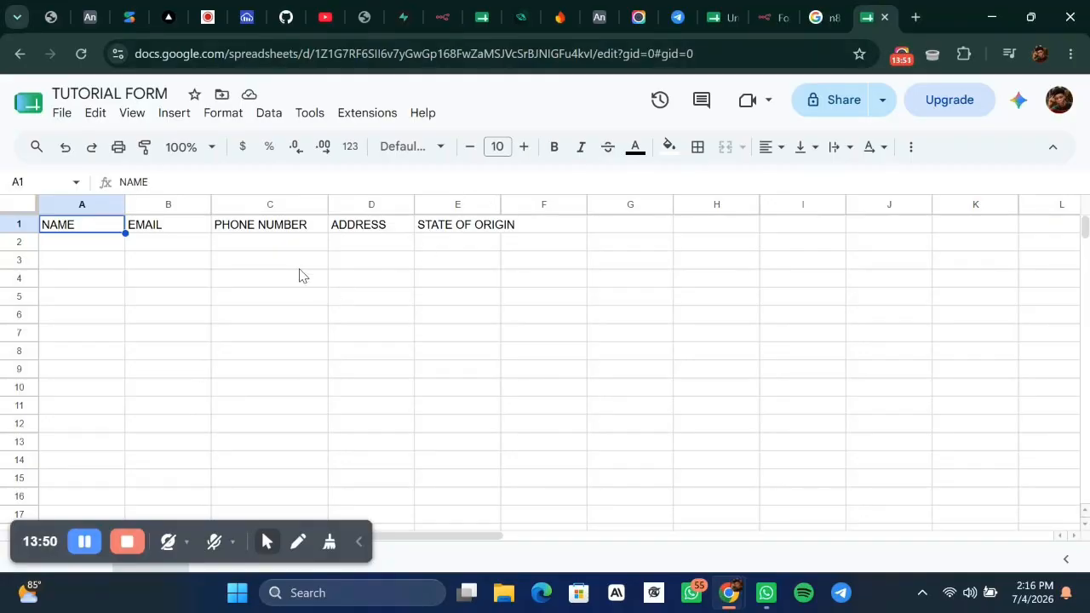
pyautogui.click(89, 243)
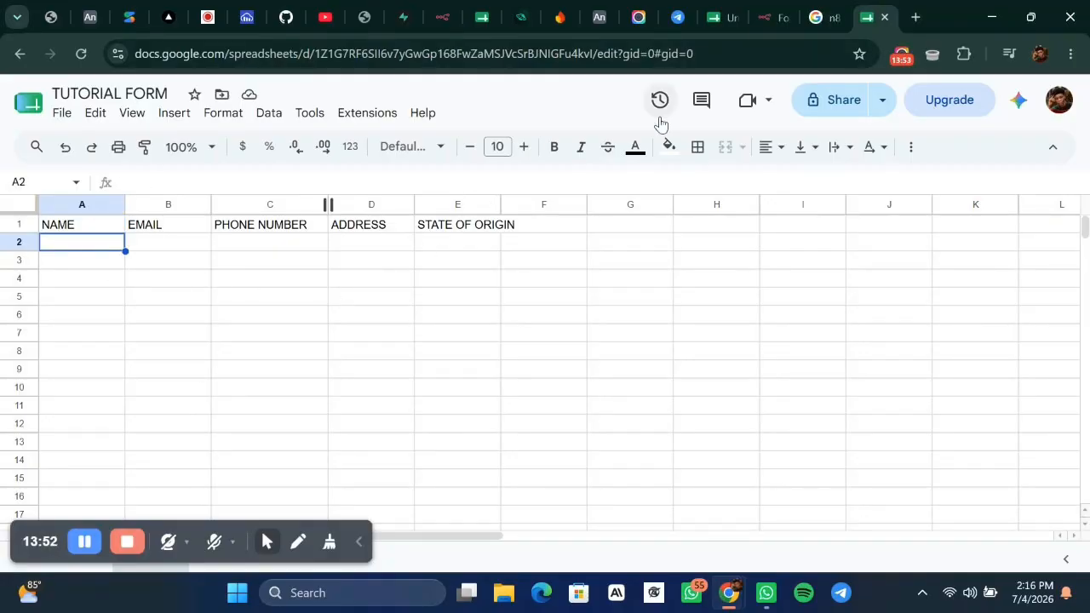
pyautogui.click(439, 22)
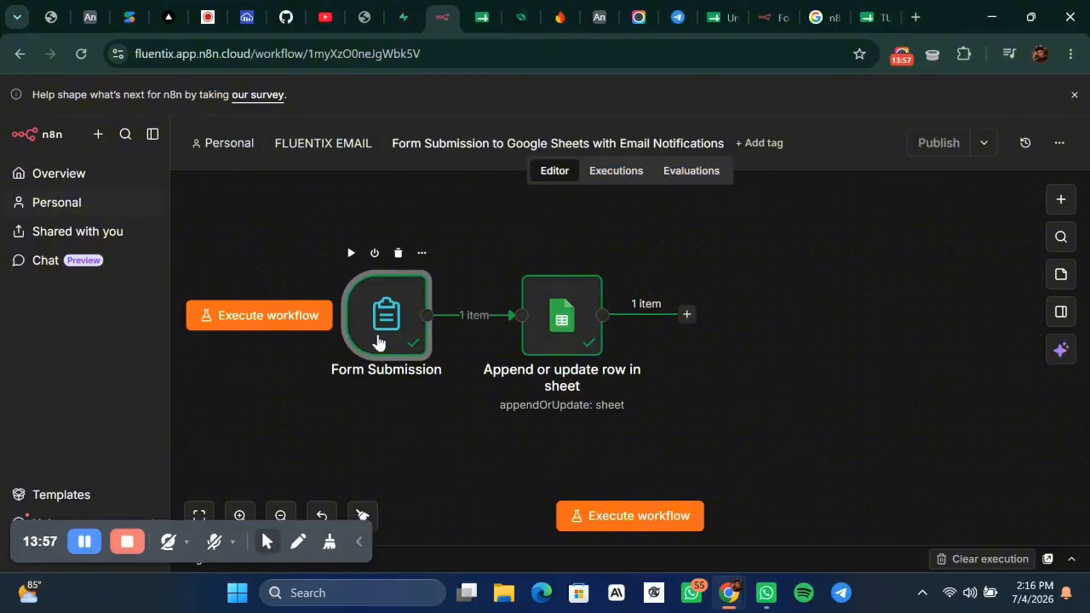
# Copy the Form Submission node's production form URL.
pyautogui.hscroll(3, 687, 386)
pyautogui.scroll(-2, 687, 386)
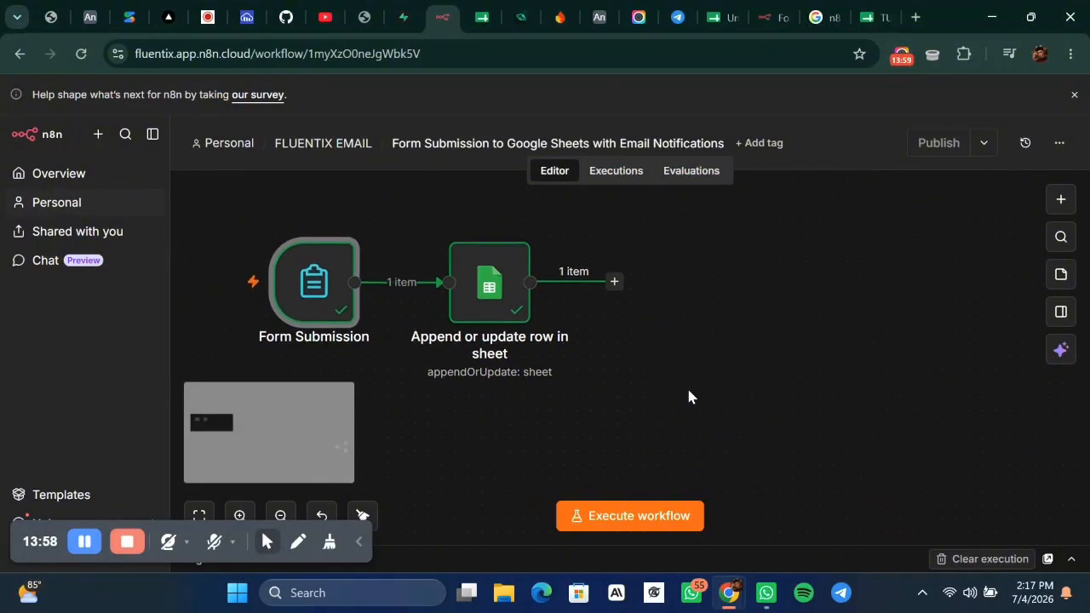
pyautogui.hscroll(5, 626, 412)
pyautogui.scroll(-1, 627, 412)
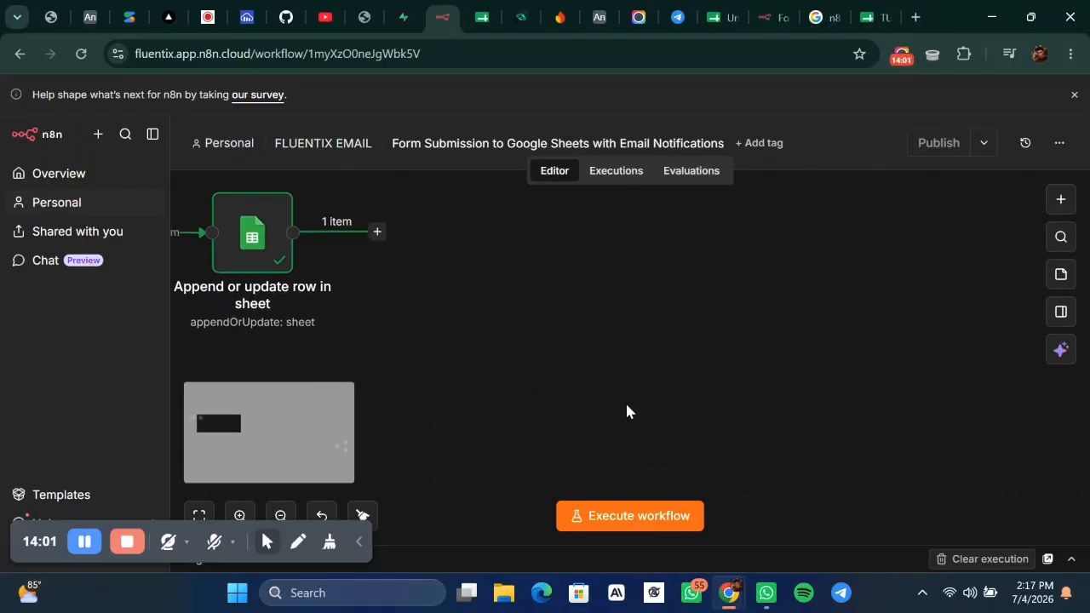
pyautogui.hscroll(4, 626, 408)
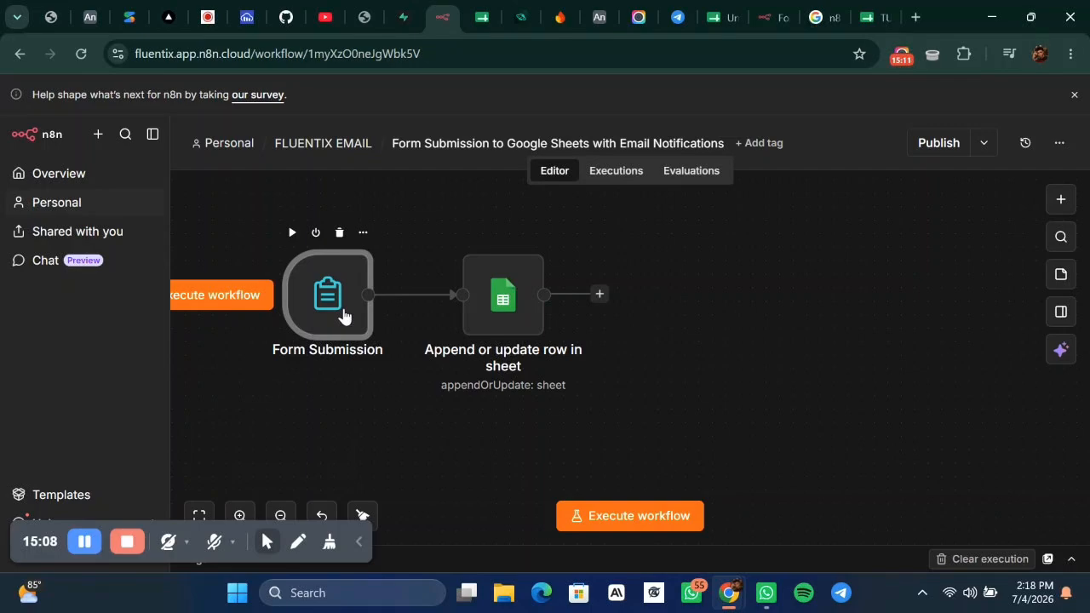
pyautogui.doubleClick(343, 315)
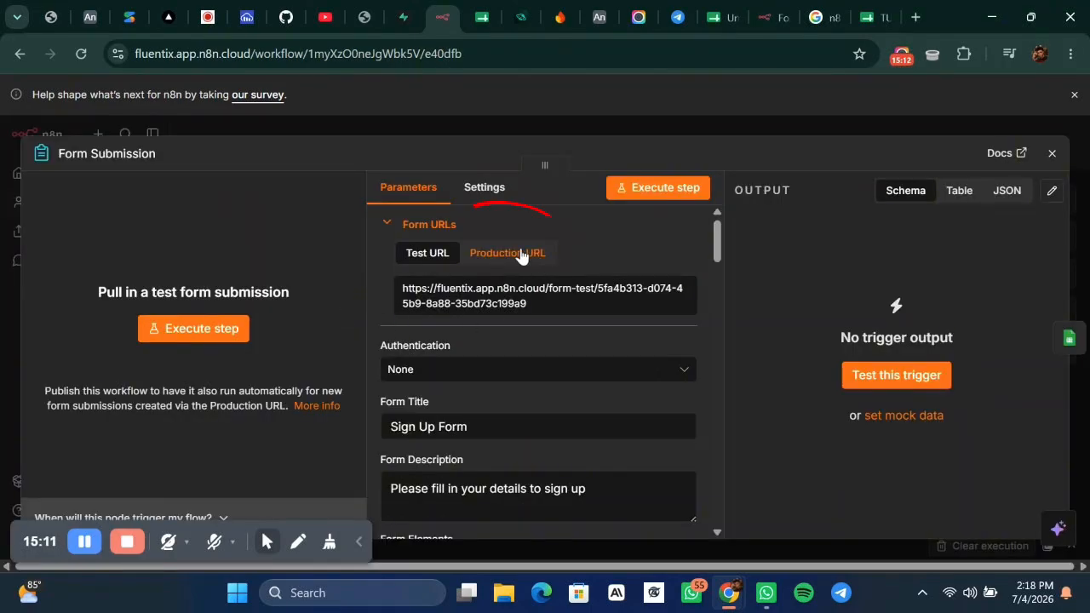
pyautogui.click(521, 253)
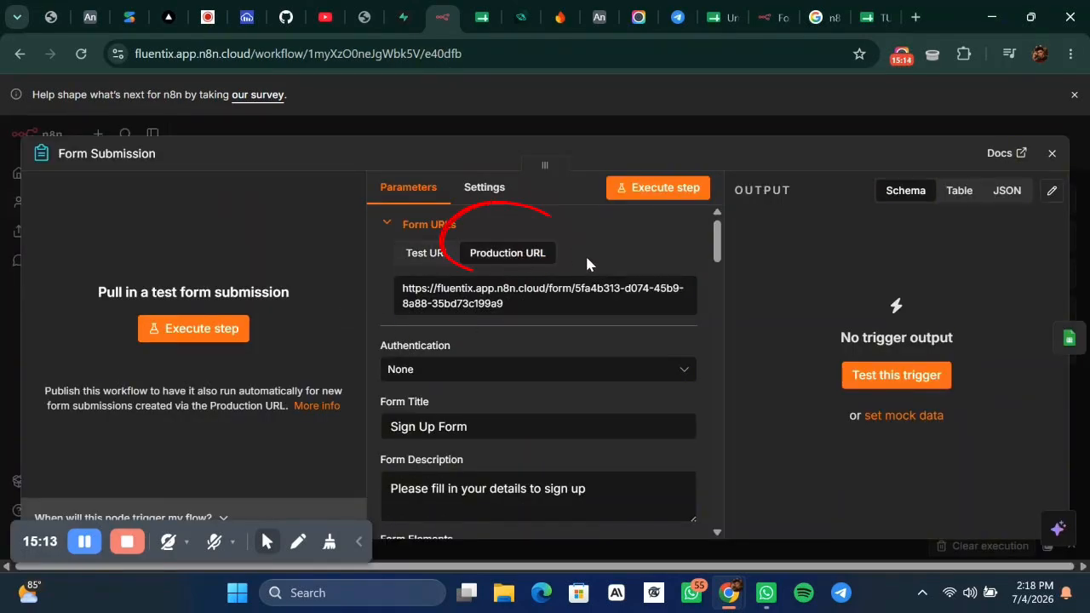
pyautogui.click(528, 302)
pyautogui.click(826, 126)
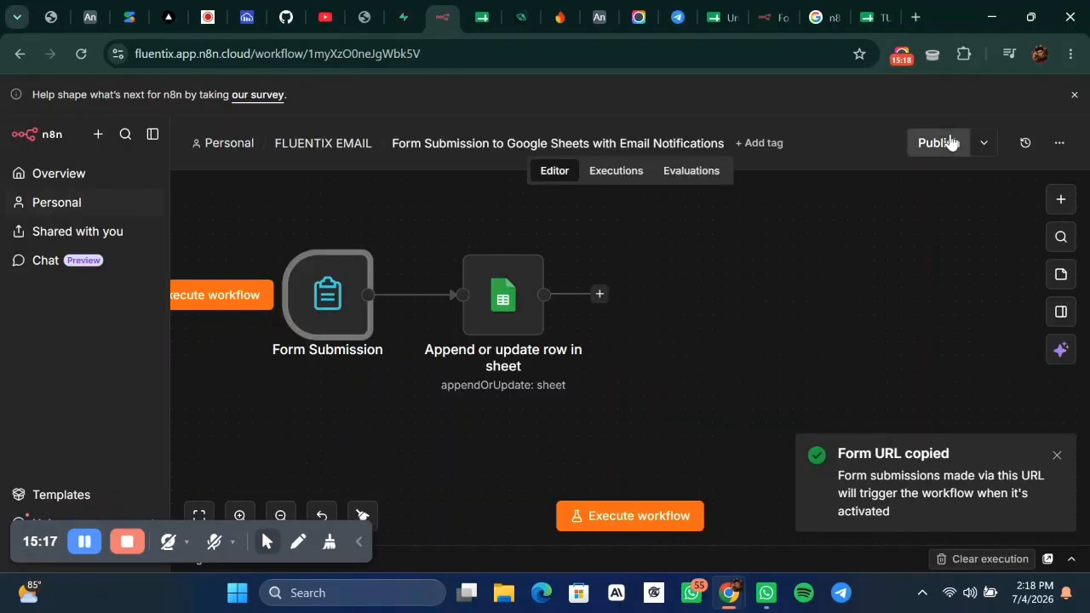
# Publish the workflow and dismiss the published notice and production checklist.
pyautogui.click(951, 142)
pyautogui.click(716, 439)
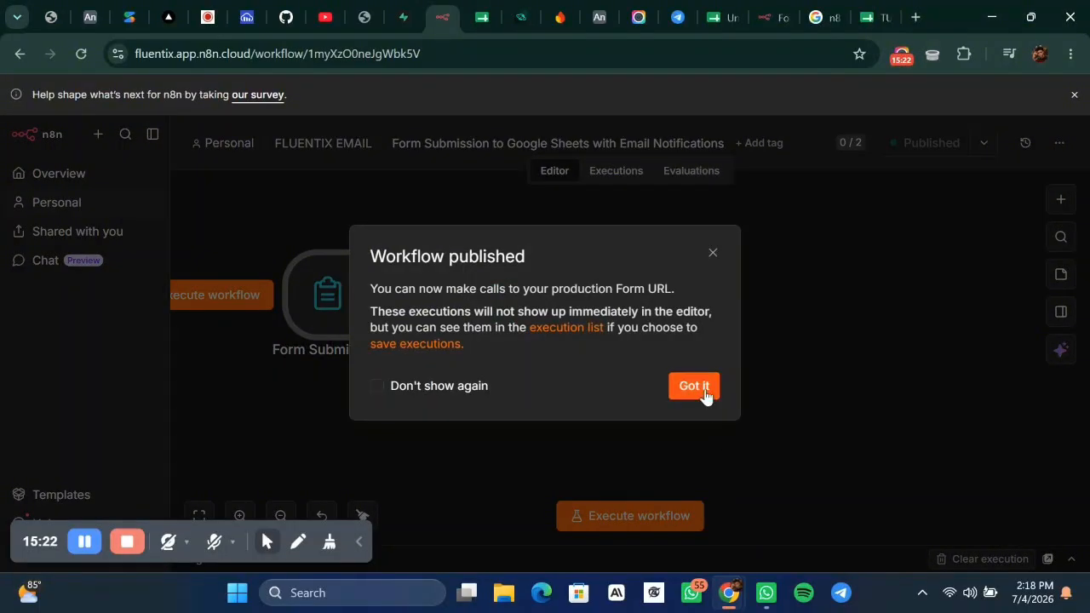
pyautogui.click(707, 390)
pyautogui.click(946, 241)
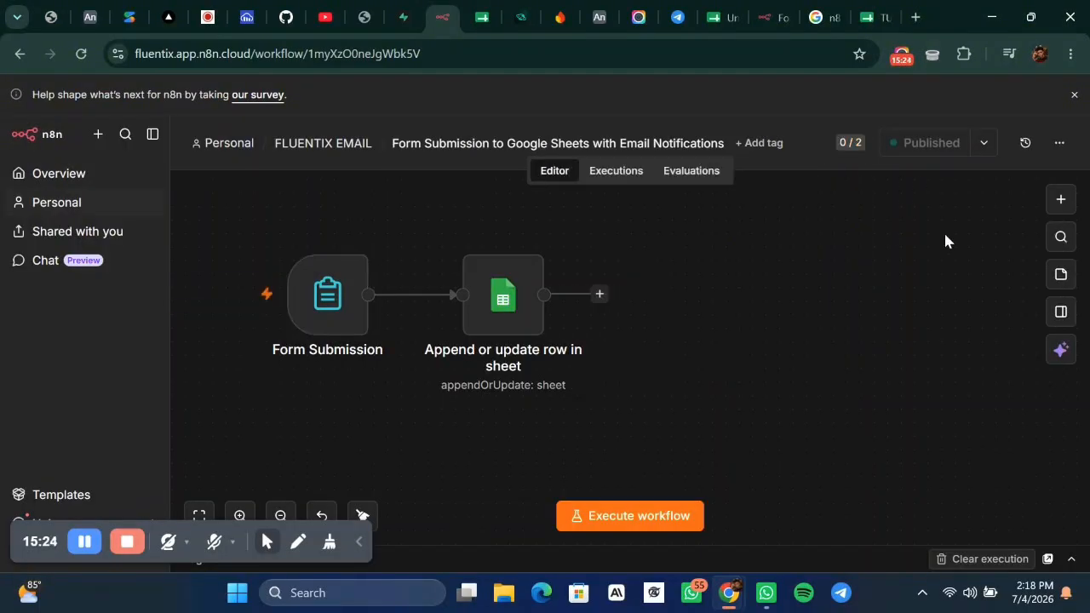
pyautogui.click(915, 17)
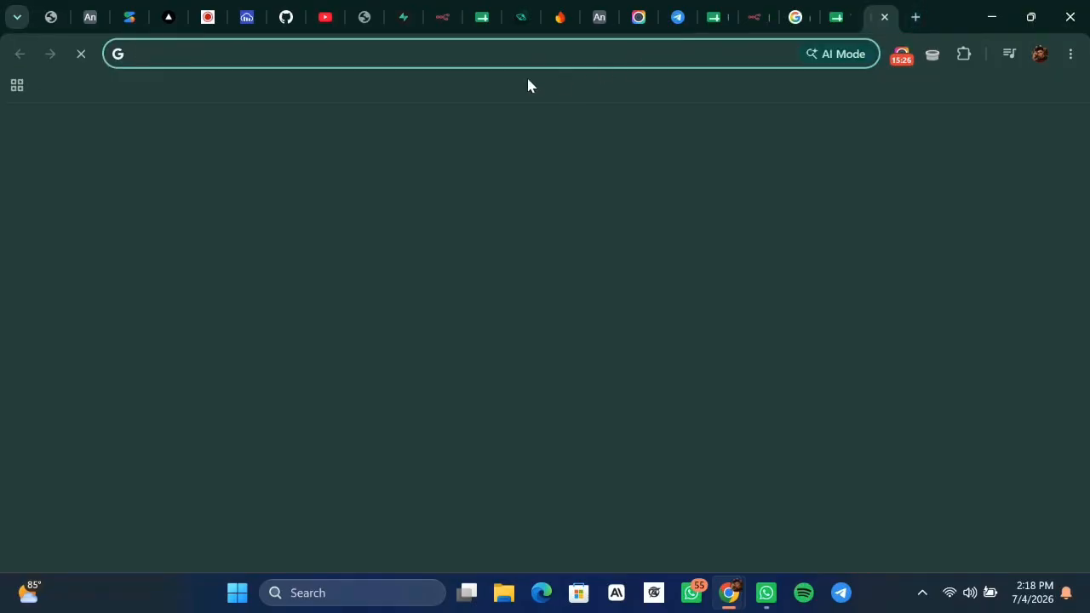
pyautogui.click(527, 53)
pyautogui.hotkey('ctrl', 'v')
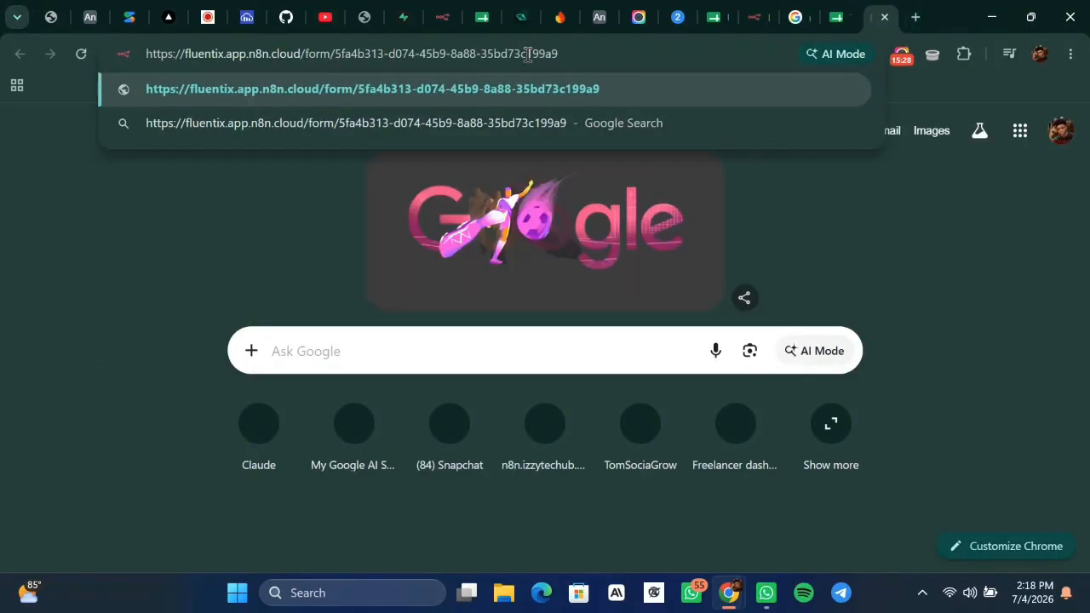
pyautogui.press('Return')
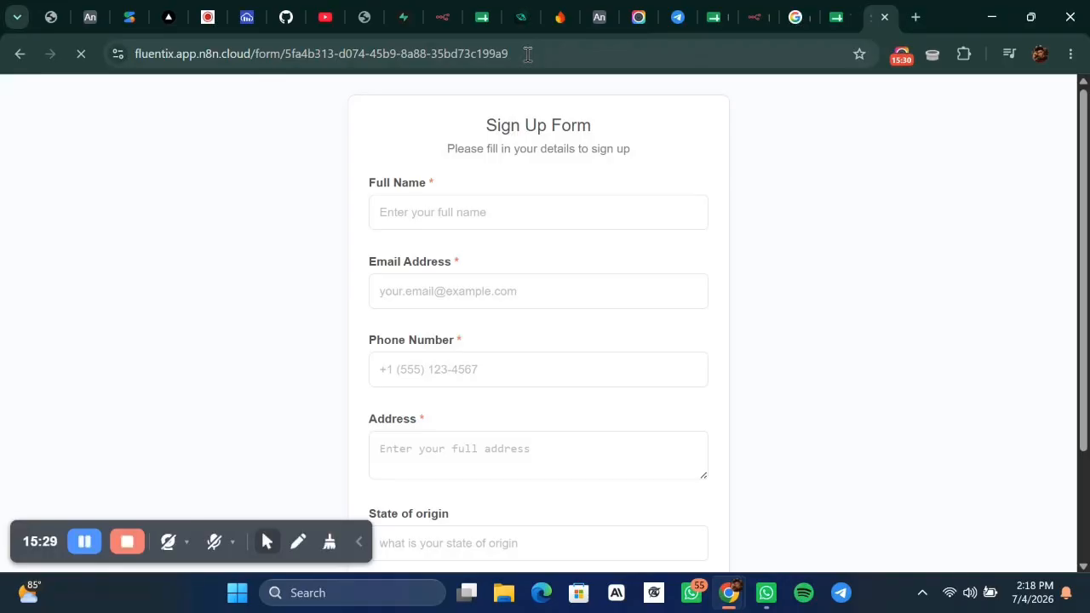
pyautogui.scroll(-2, 677, 192)
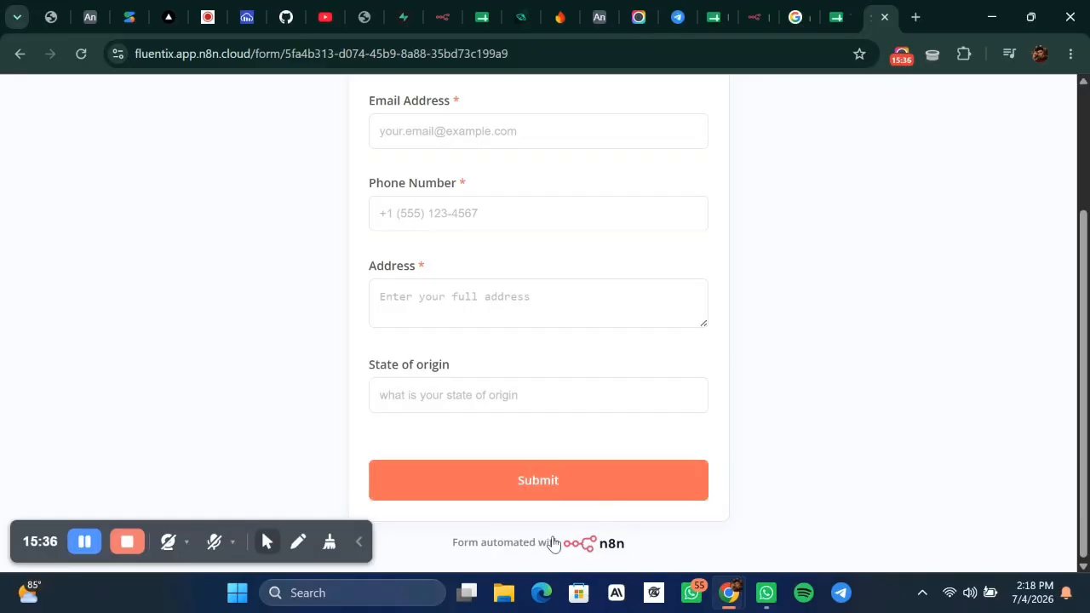
# Switch off Append n8n Attribution in the Form Submission node.
pyautogui.click(430, 23)
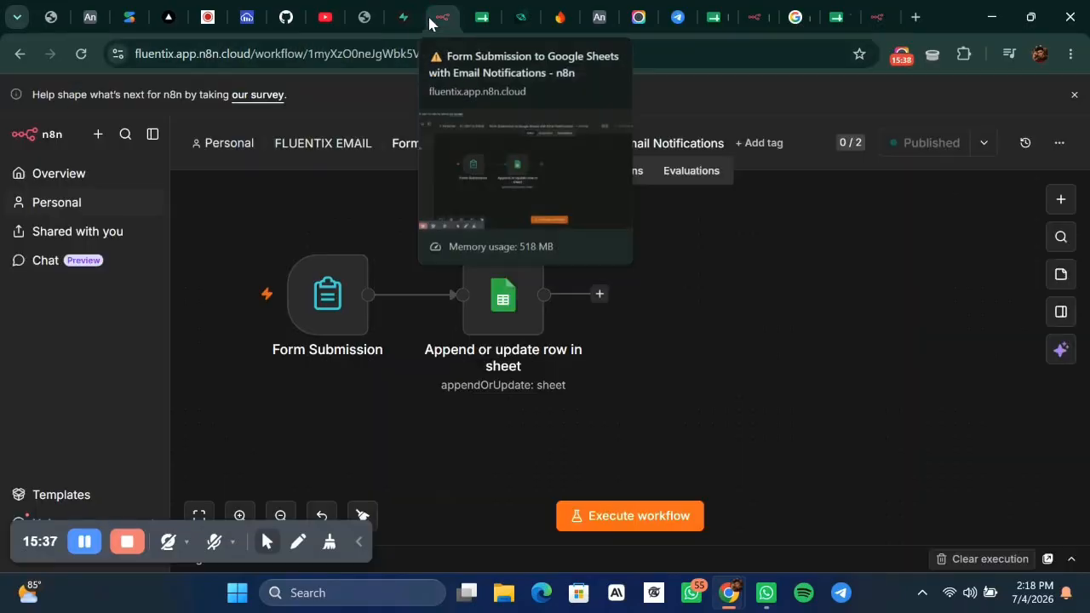
pyautogui.doubleClick(329, 286)
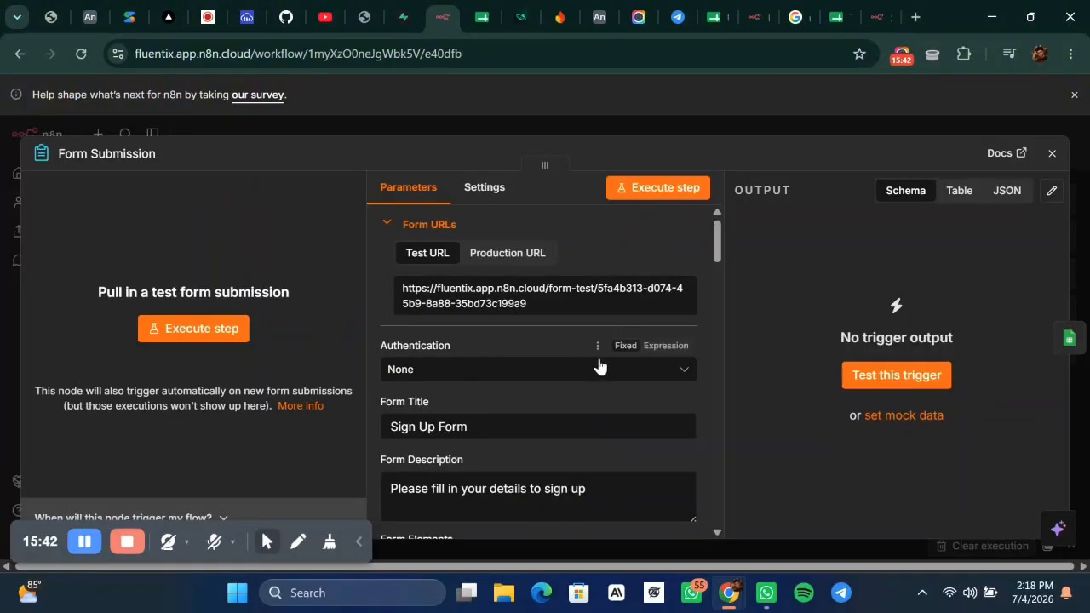
pyautogui.scroll(-10, 596, 370)
pyautogui.scroll(-10, 584, 345)
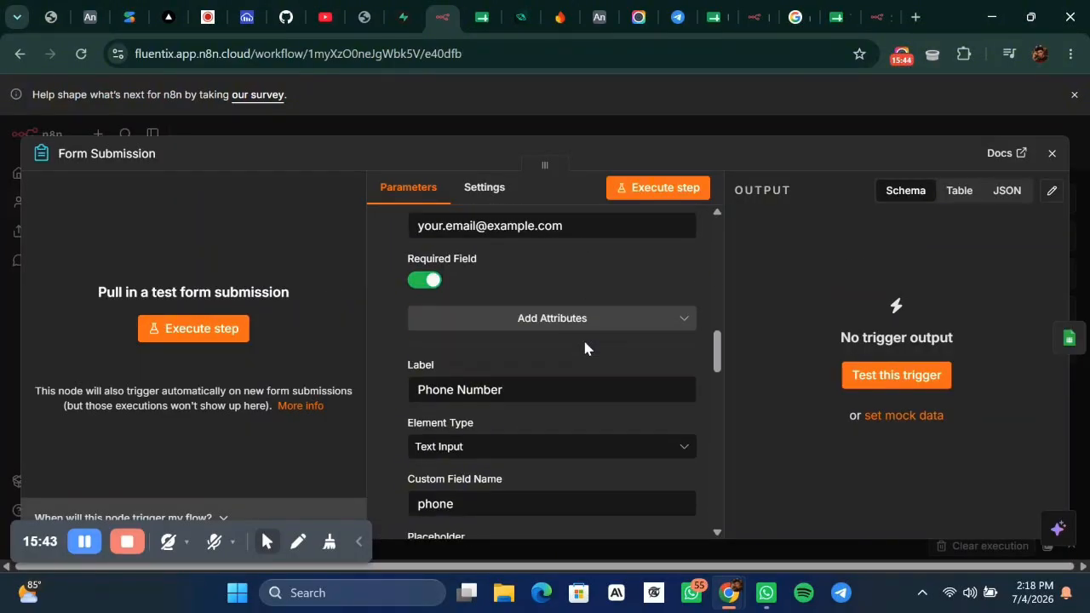
pyautogui.scroll(1, 583, 337)
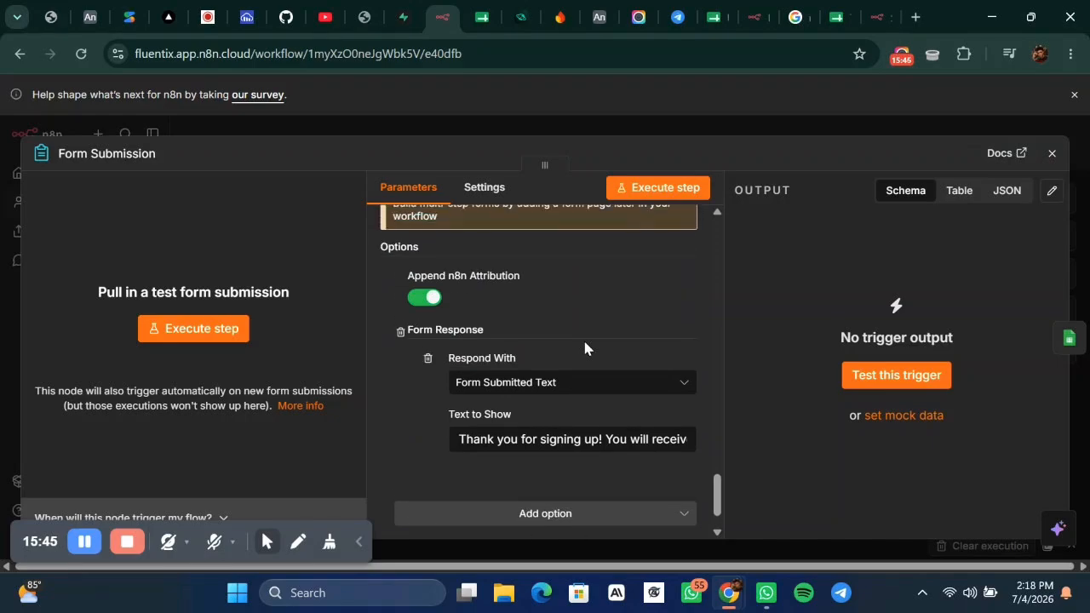
pyautogui.click(425, 298)
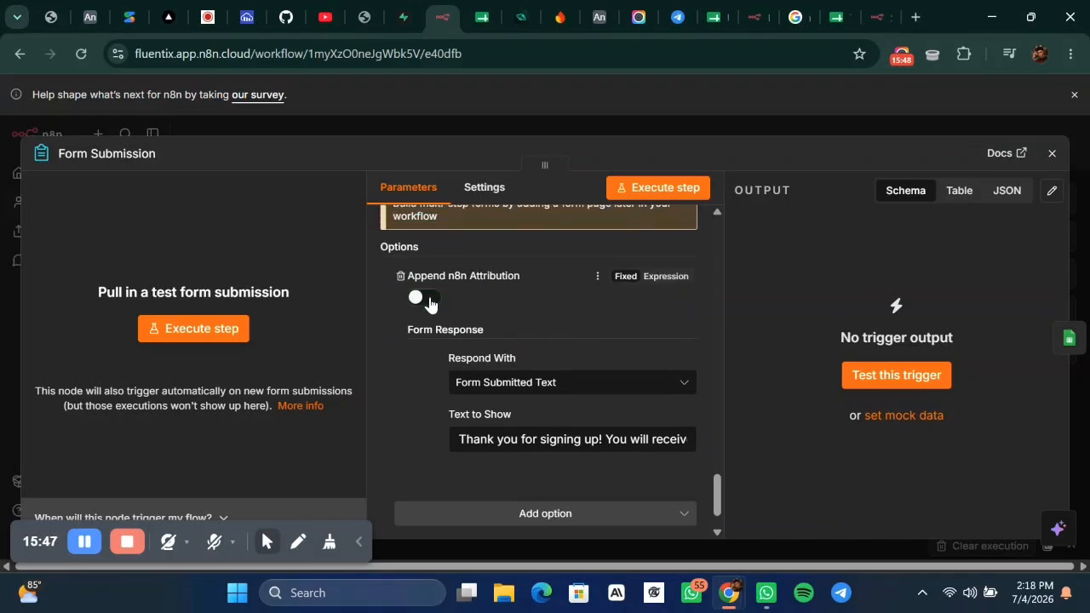
pyautogui.scroll(2, 589, 381)
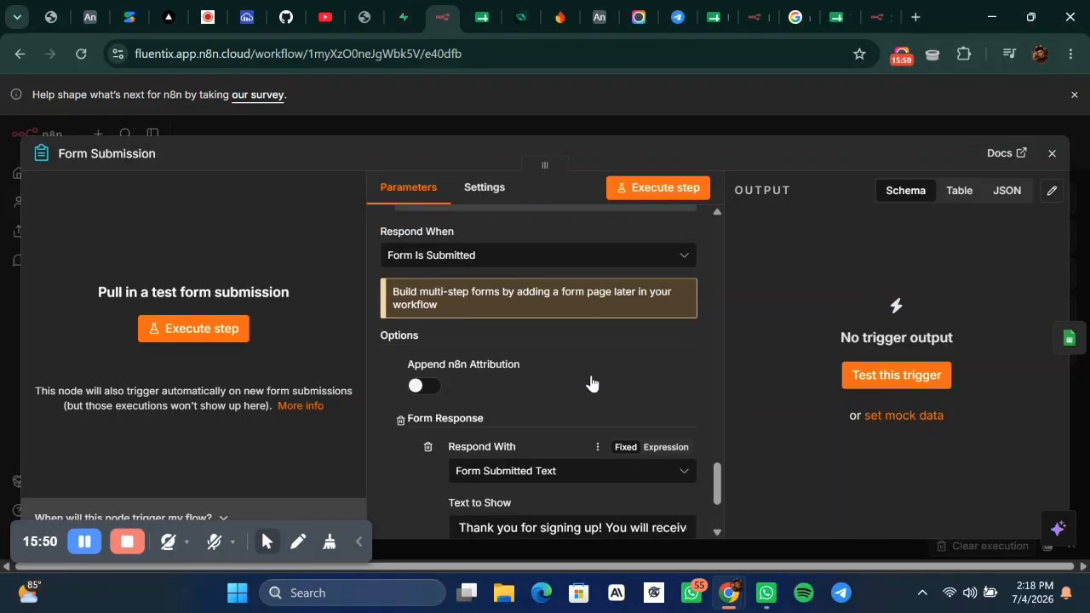
# Republish the workflow and return to the live sign-up form page.
pyautogui.click(725, 124)
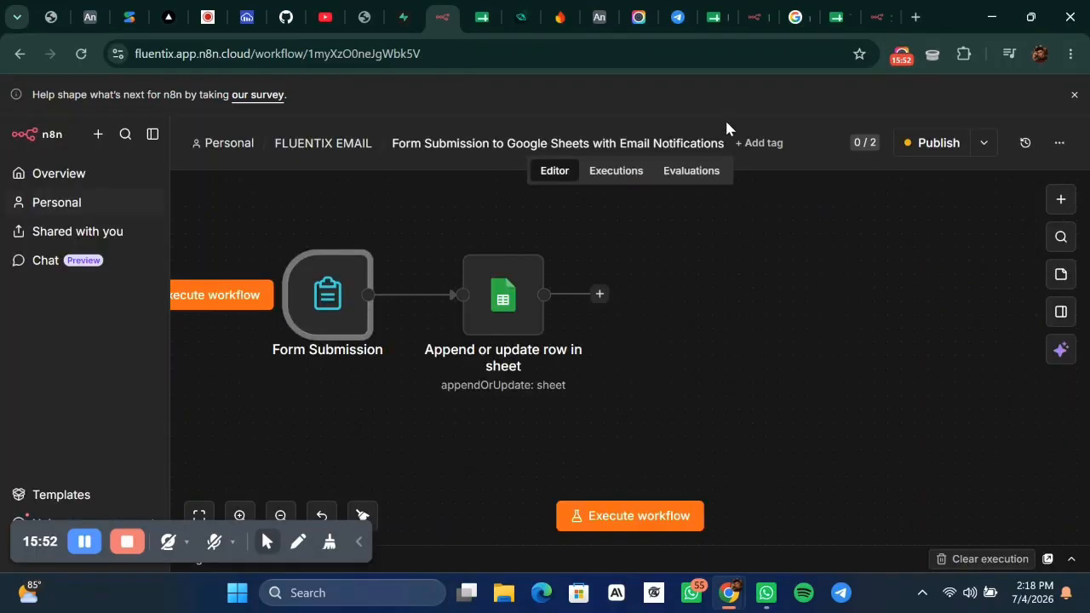
pyautogui.click(952, 145)
pyautogui.click(705, 443)
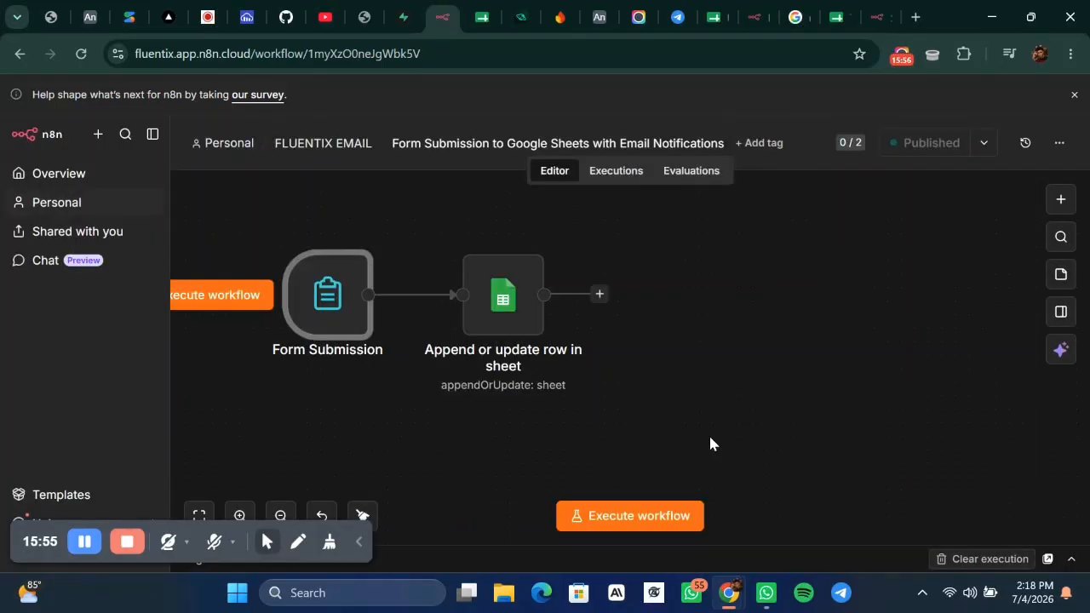
pyautogui.click(883, 10)
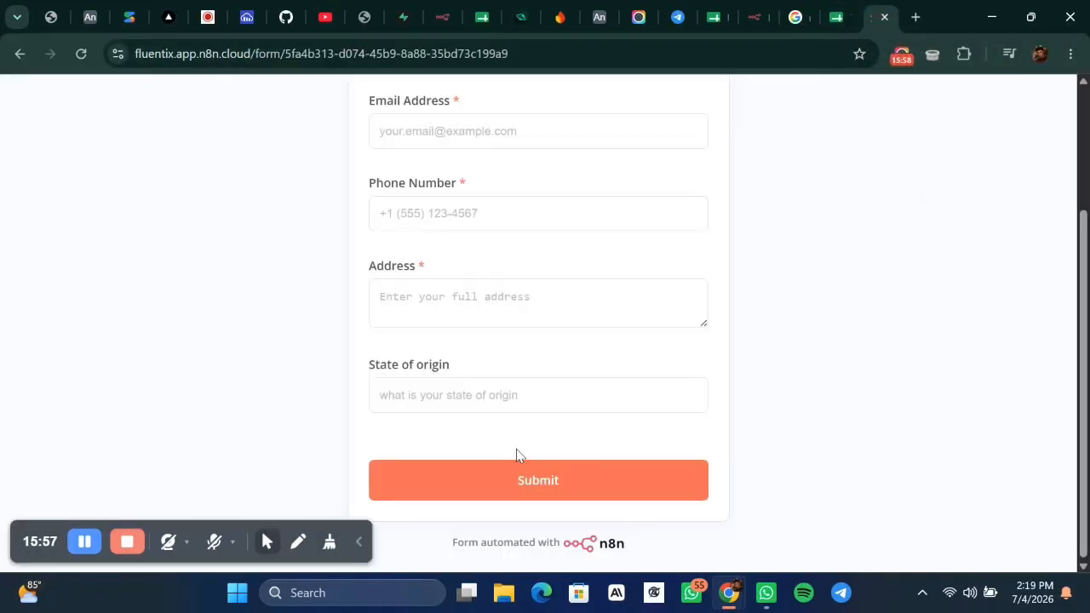
# Reload the sign-up form and autofill the name, e-mail and address from a saved entry.
pyautogui.scroll(2, 517, 455)
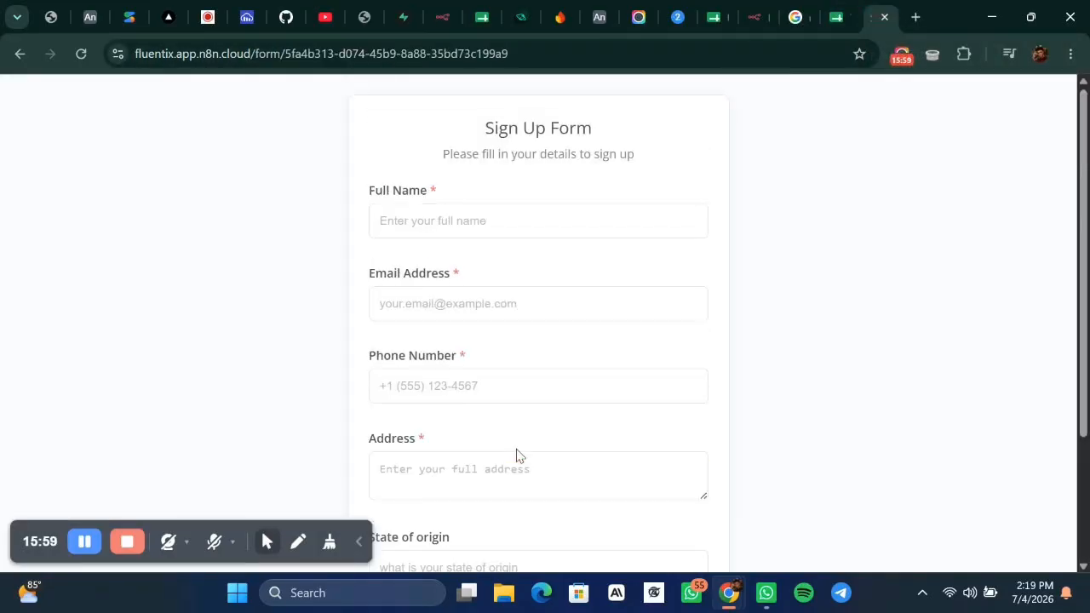
pyautogui.click(86, 64)
pyautogui.scroll(-2, 755, 270)
pyautogui.scroll(1, 754, 270)
pyautogui.scroll(-1, 754, 270)
pyautogui.scroll(2, 755, 270)
pyautogui.scroll(-2, 755, 270)
pyautogui.scroll(2, 754, 270)
pyautogui.click(551, 223)
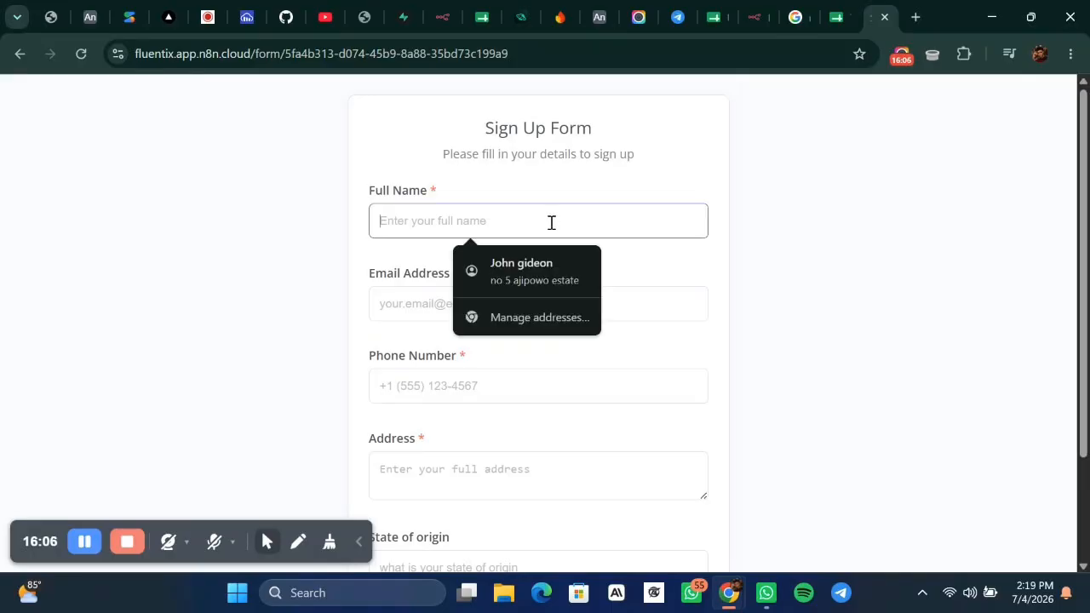
pyautogui.click(550, 284)
# Enter the phone number and state of origin 'Enugu state', then submit the form.
pyautogui.click(394, 397)
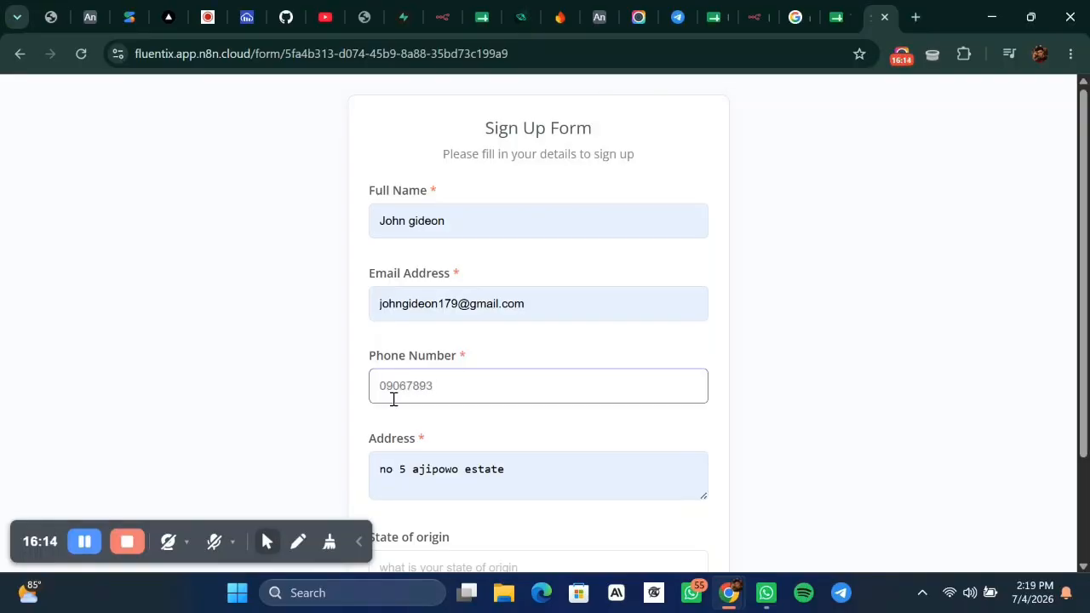
pyautogui.scroll(-2, 700, 456)
pyautogui.click(511, 433)
pyautogui.click(511, 433)
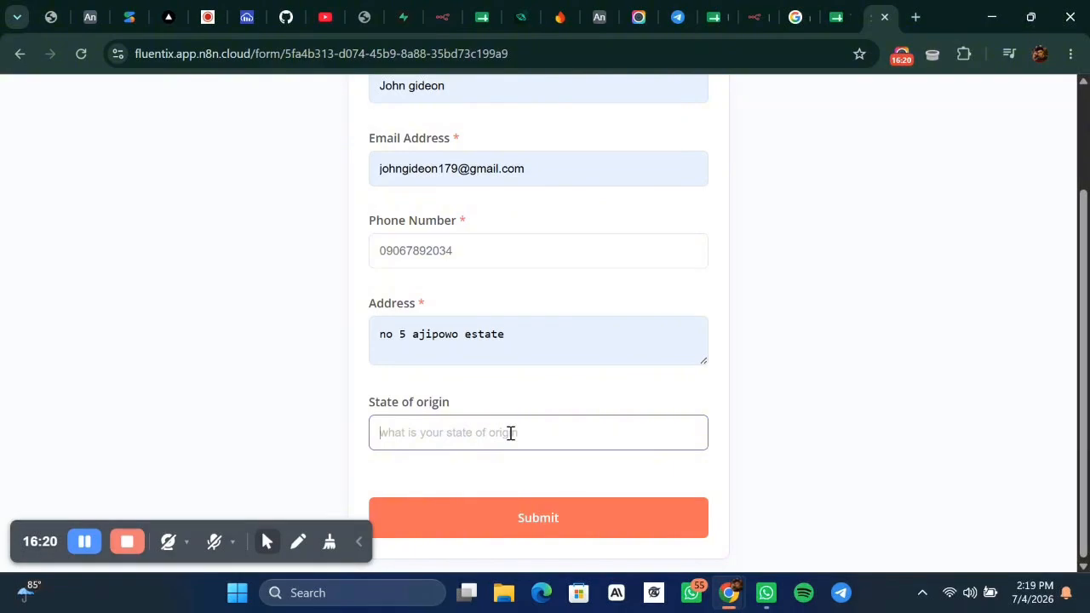
pyautogui.write('E')
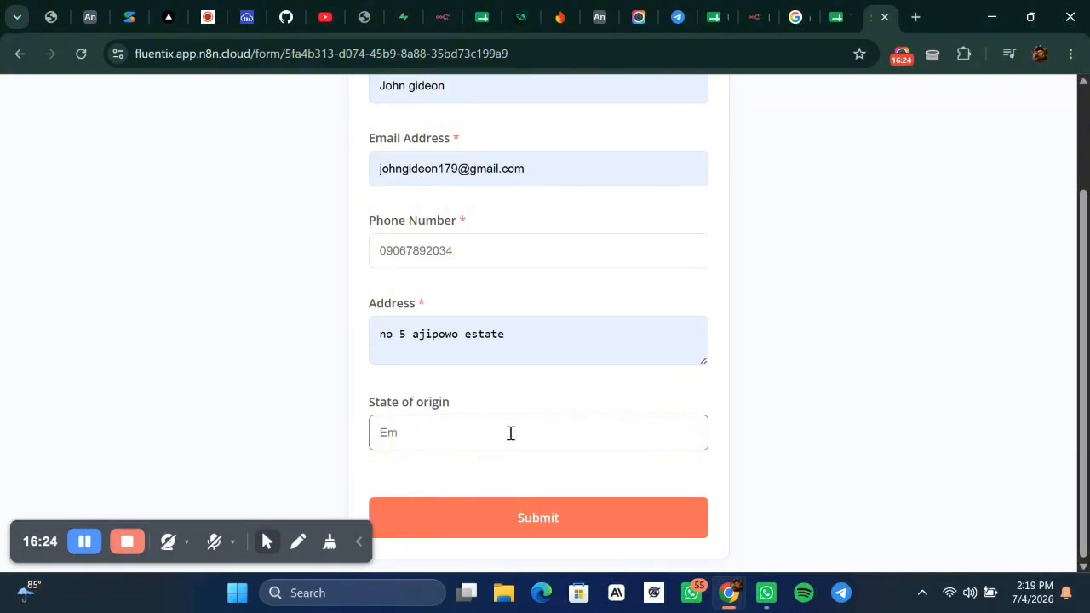
pyautogui.write('nugu state')
pyautogui.click(510, 515)
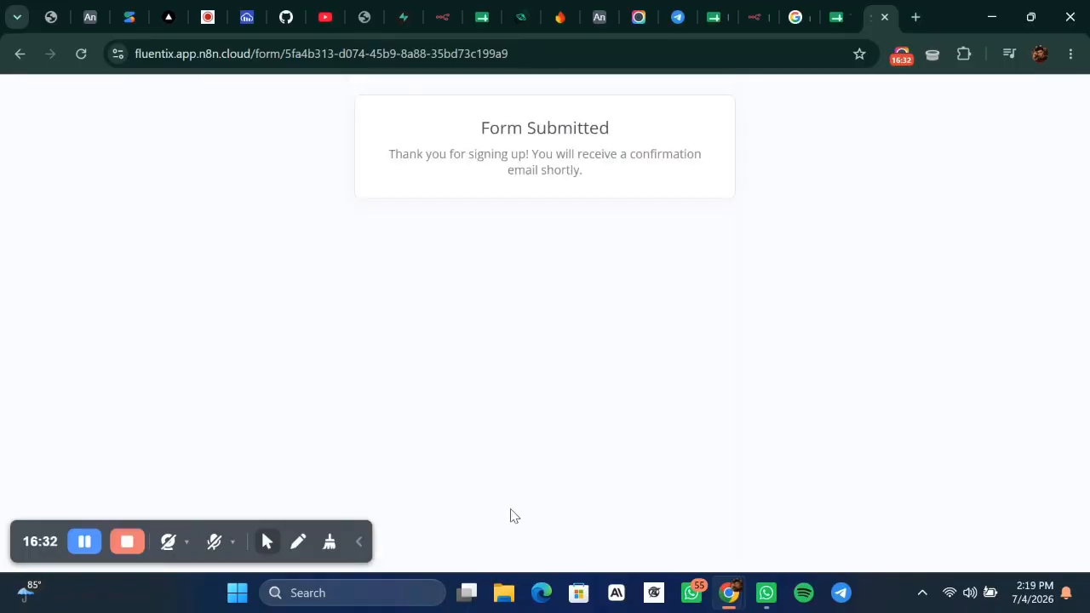
pyautogui.click(749, 15)
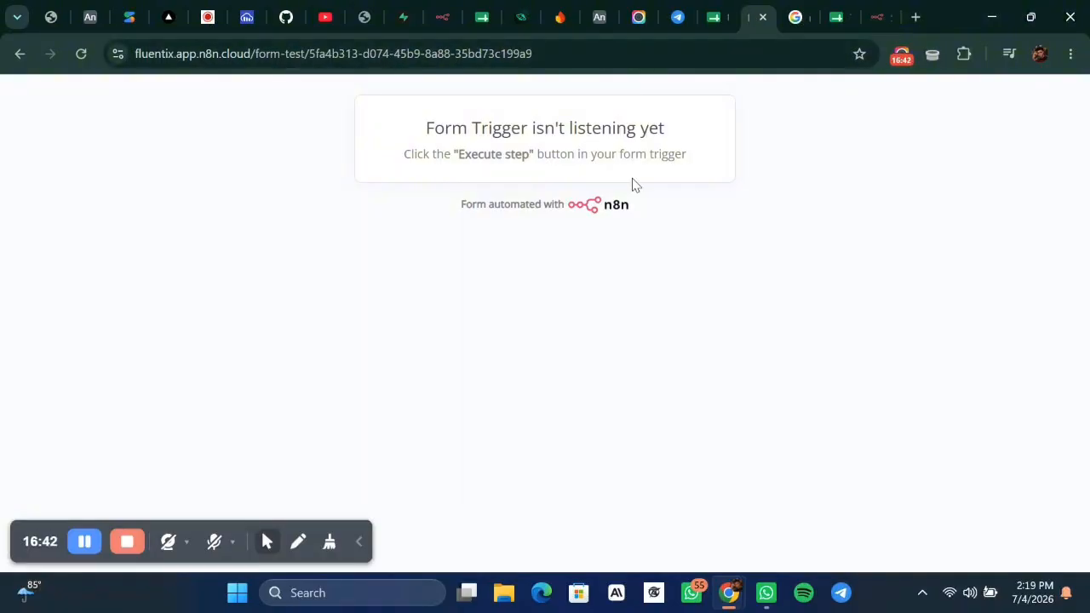
# Copy the succeeded 14:19:41 execution from the Executions list into the editor.
pyautogui.click(442, 21)
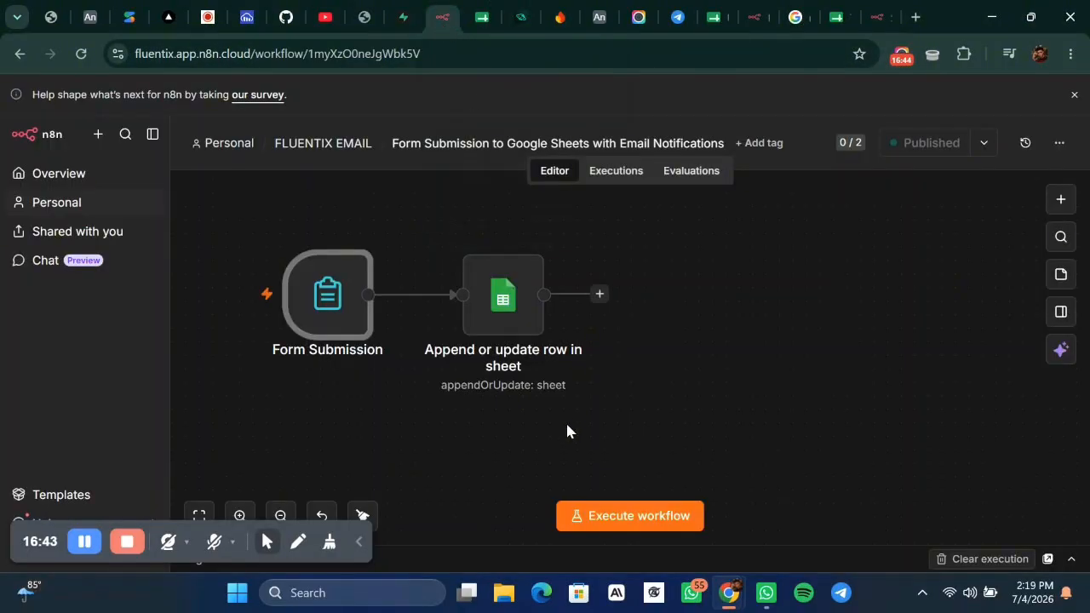
pyautogui.hscroll(-1, 698, 385)
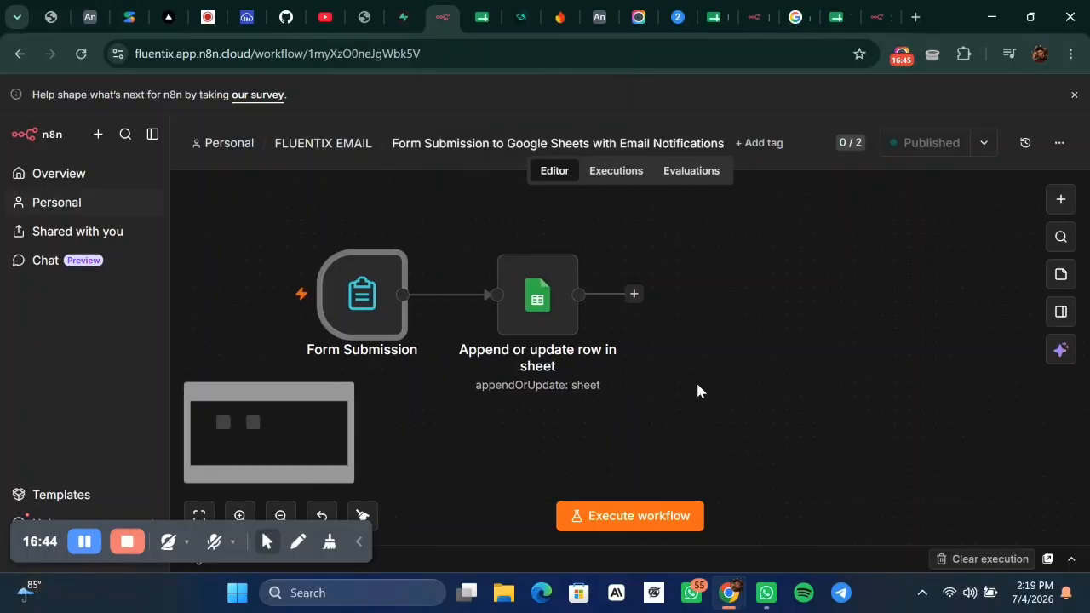
pyautogui.click(615, 171)
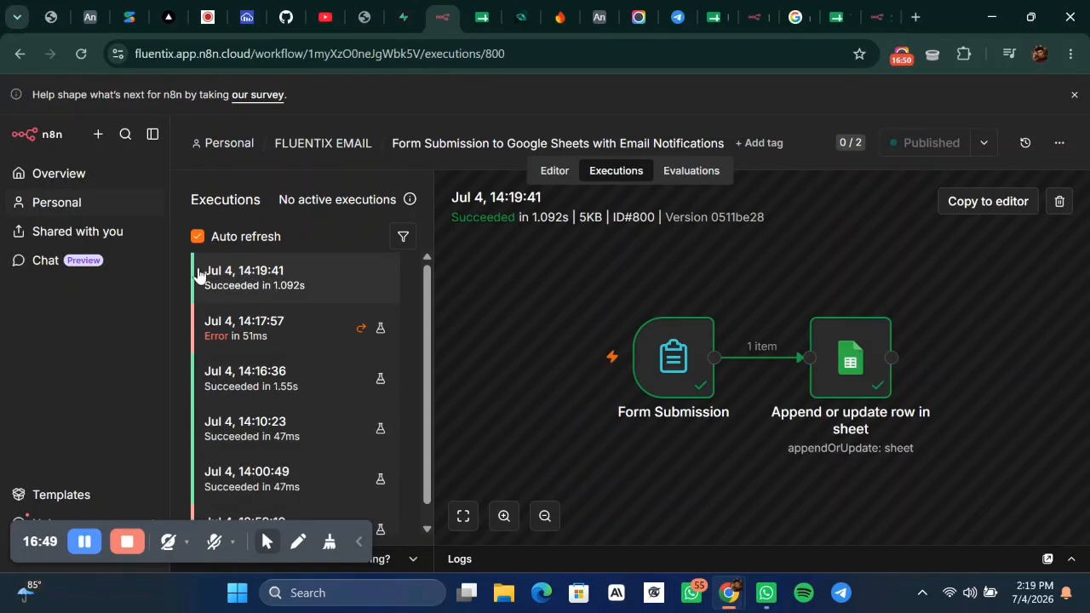
pyautogui.click(963, 210)
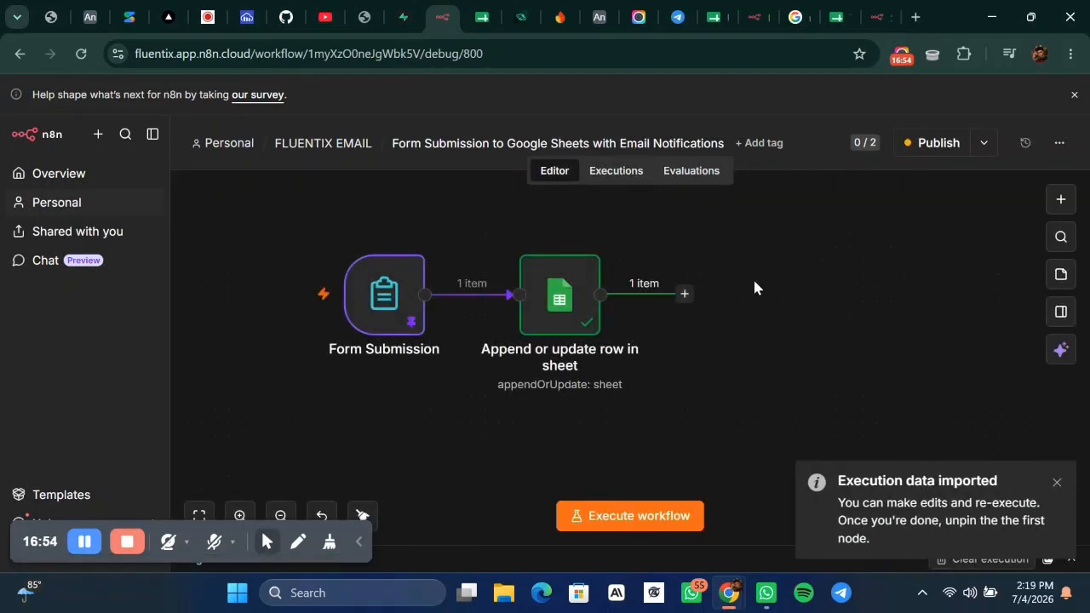
pyautogui.click(1057, 483)
pyautogui.click(400, 305)
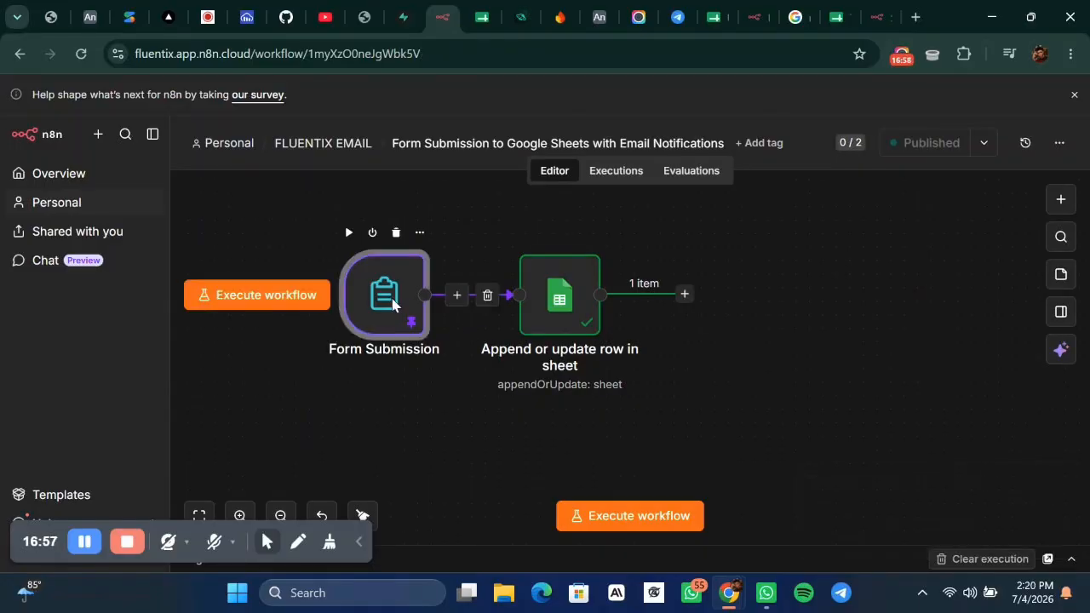
pyautogui.doubleClick(393, 304)
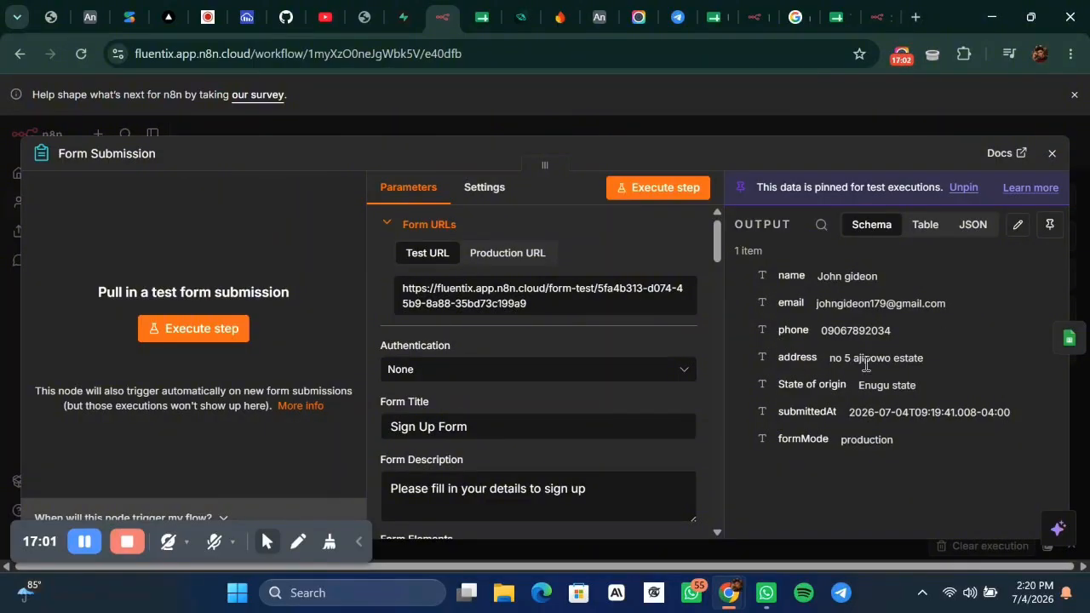
pyautogui.click(737, 119)
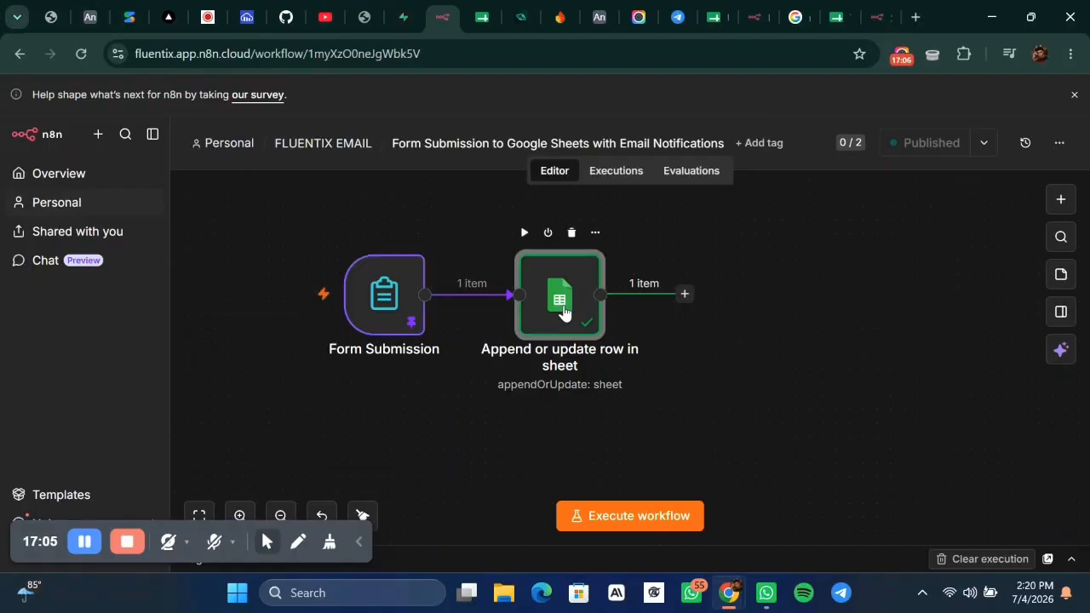
pyautogui.doubleClick(564, 311)
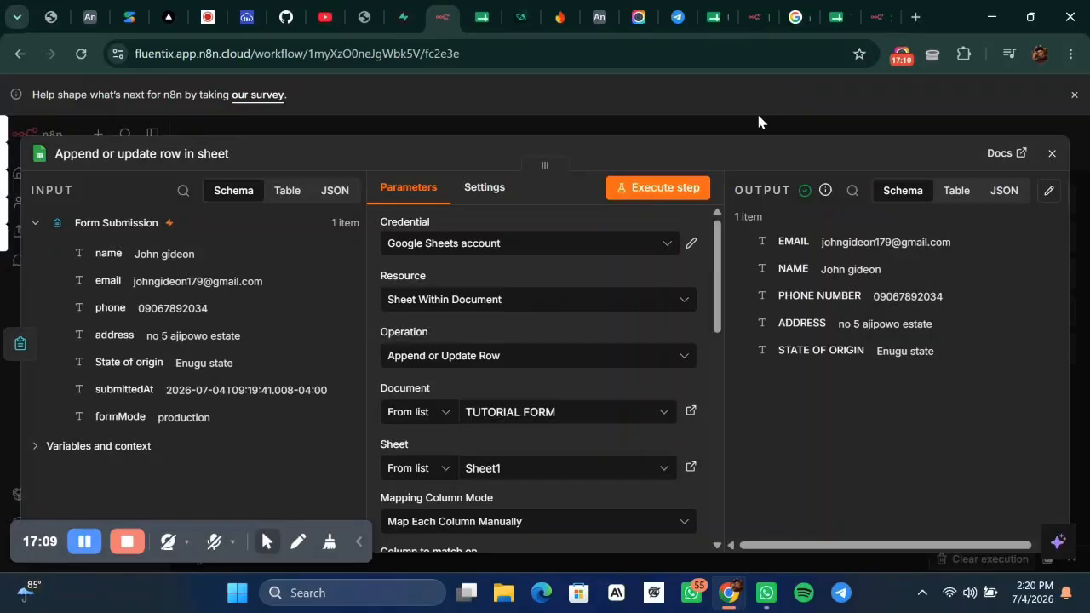
pyautogui.click(732, 128)
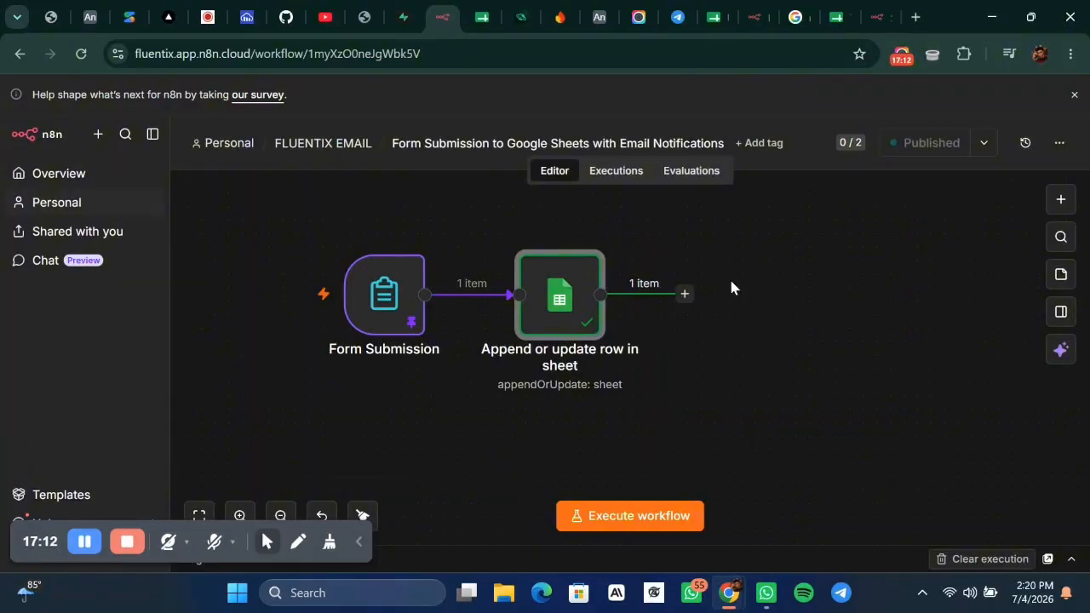
pyautogui.click(827, 19)
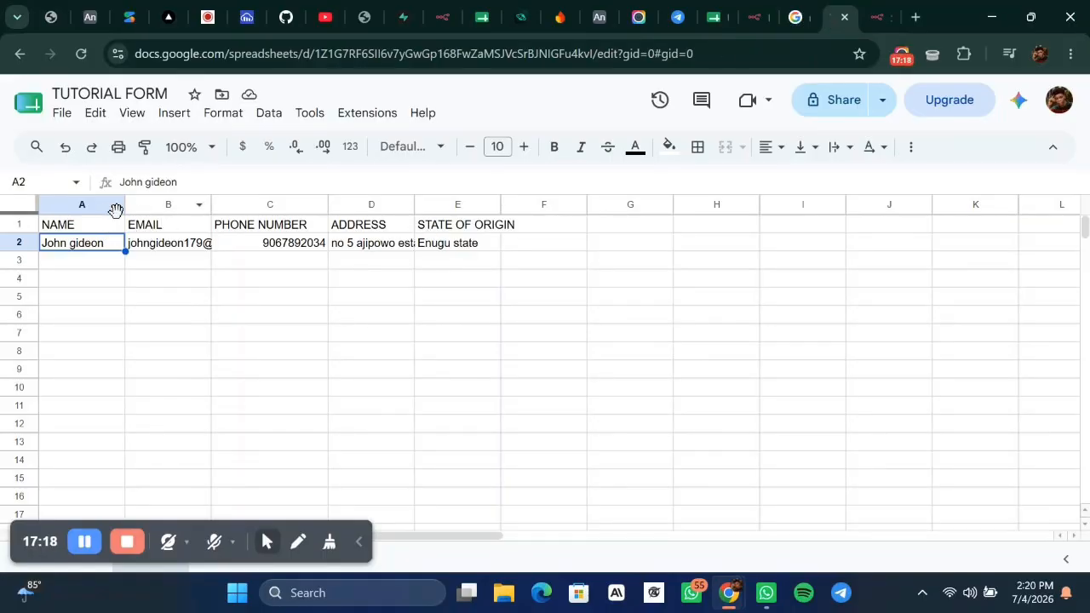
# Widen column B (EMAIL) and column D (ADDRESS) in the TUTORIAL FORM sheet.
pyautogui.moveTo(213, 205); pyautogui.dragTo(289, 192)
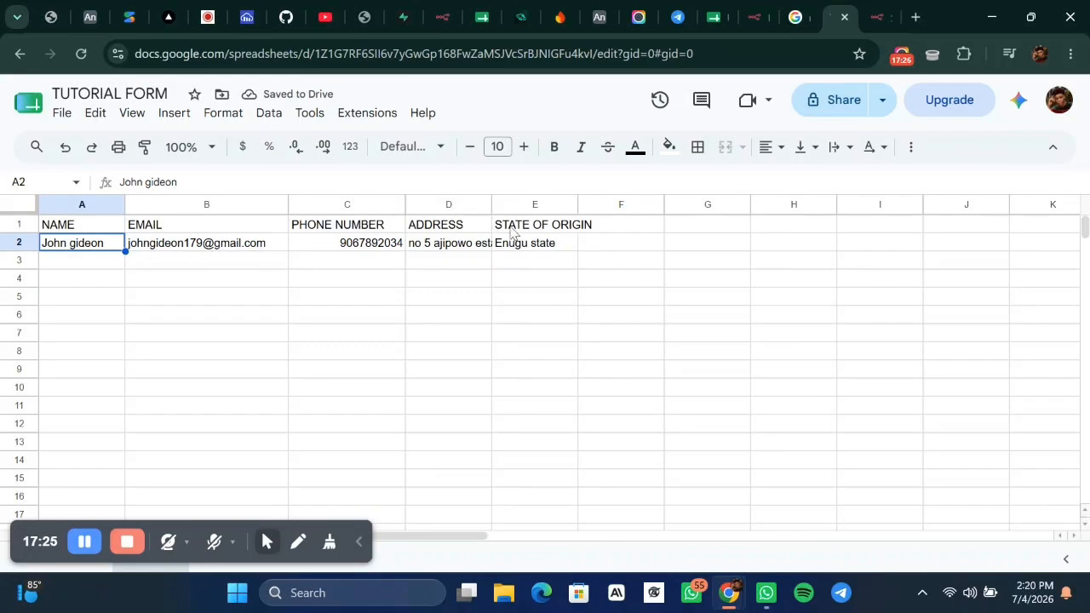
pyautogui.moveTo(493, 199); pyautogui.dragTo(611, 205)
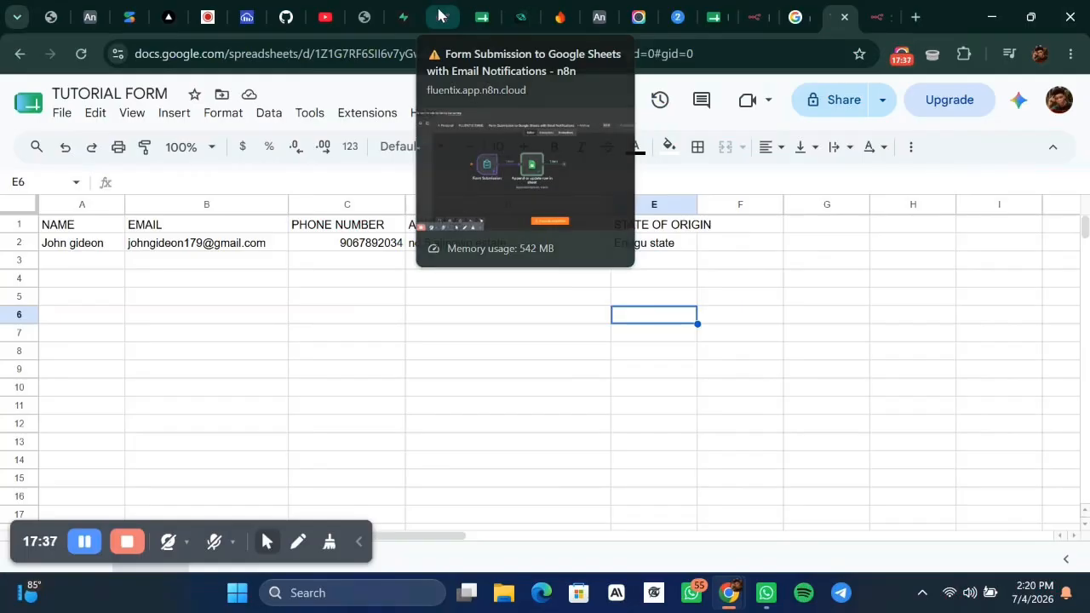
# Search 'em' in the add-node panel after the sheet node and list Gmail's actions.
pyautogui.click(442, 17)
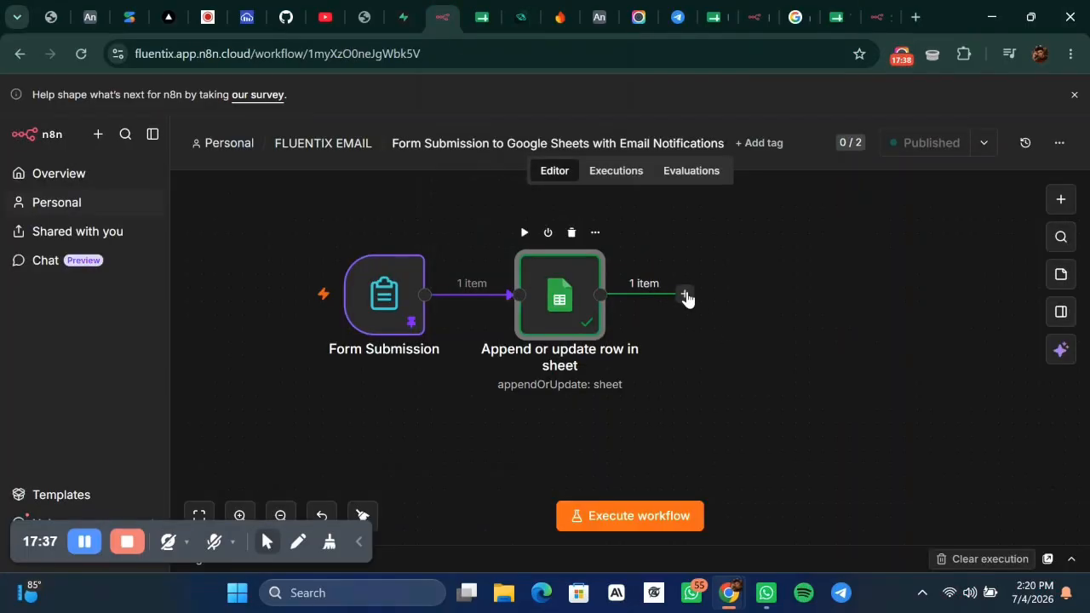
pyautogui.click(685, 294)
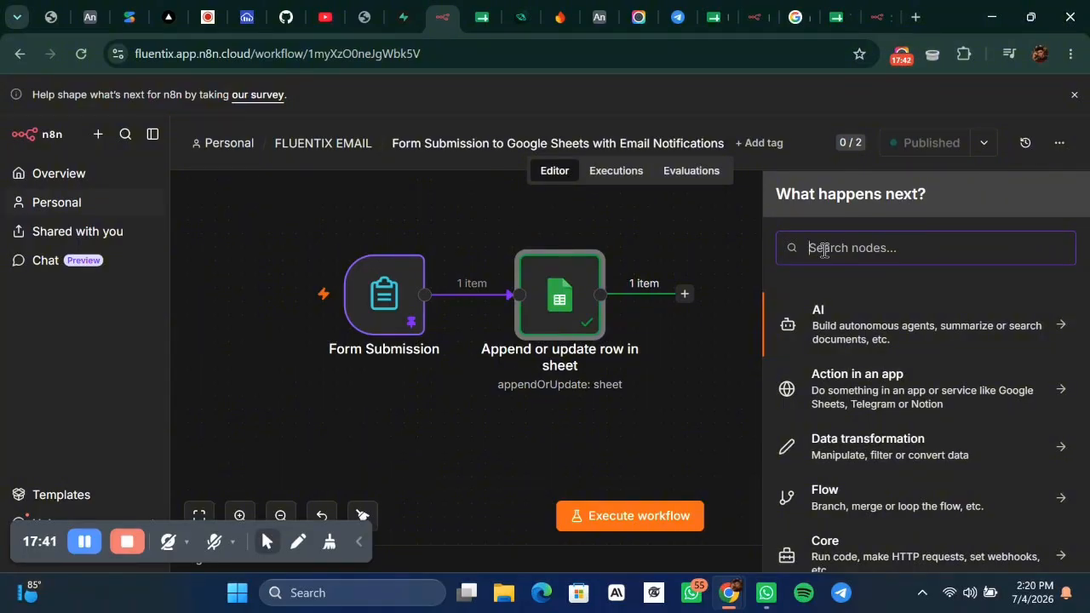
pyautogui.write('em')
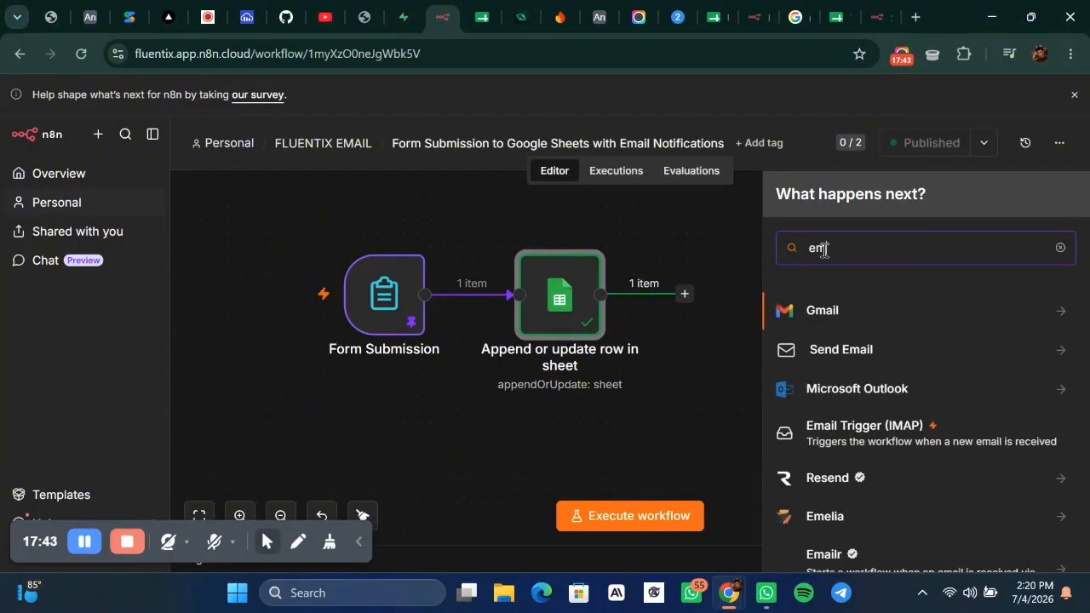
pyautogui.click(890, 322)
pyautogui.scroll(-5, 821, 356)
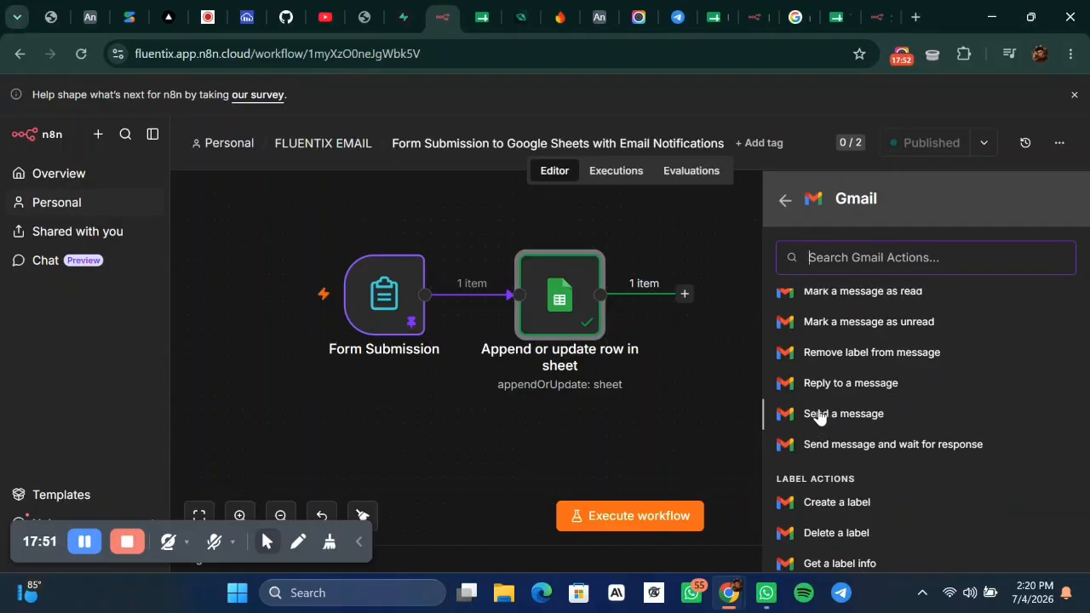
# Add a Gmail Send a message node, keeping the existing E$T credential.
pyautogui.click(815, 415)
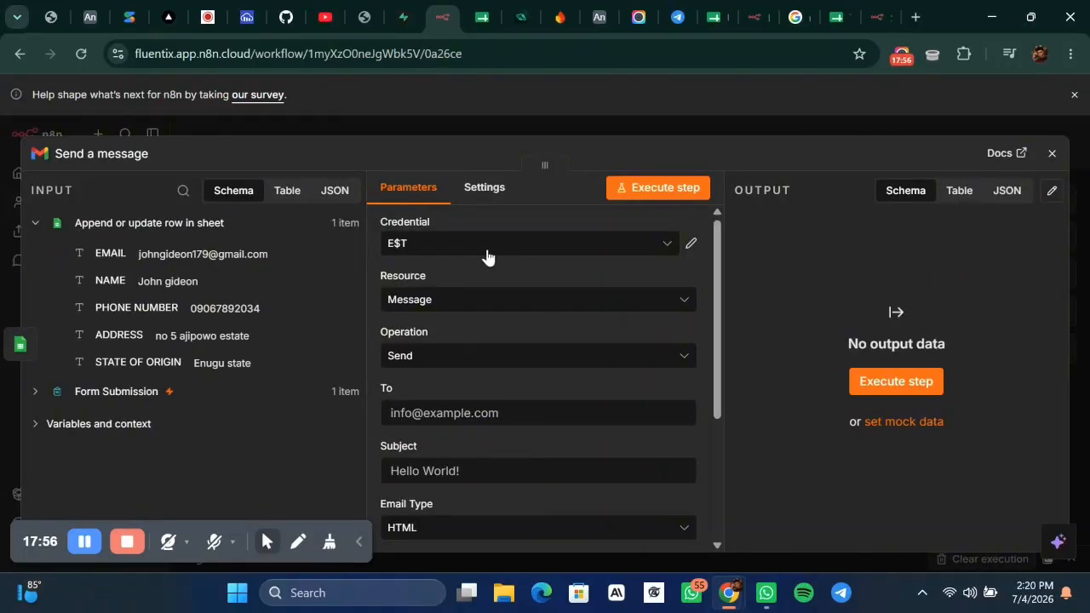
pyautogui.click(455, 245)
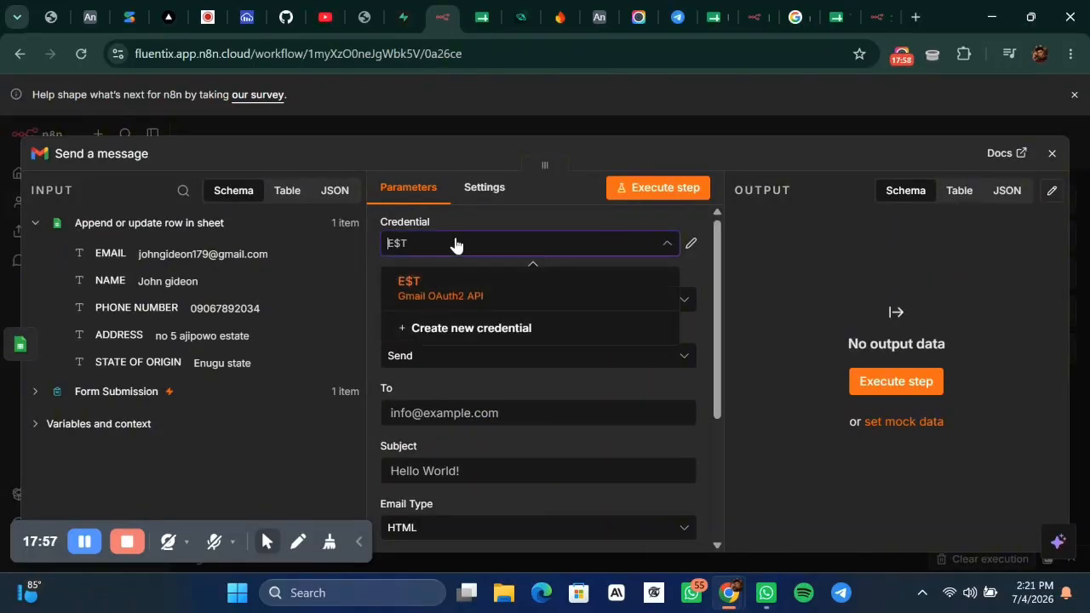
pyautogui.click(468, 328)
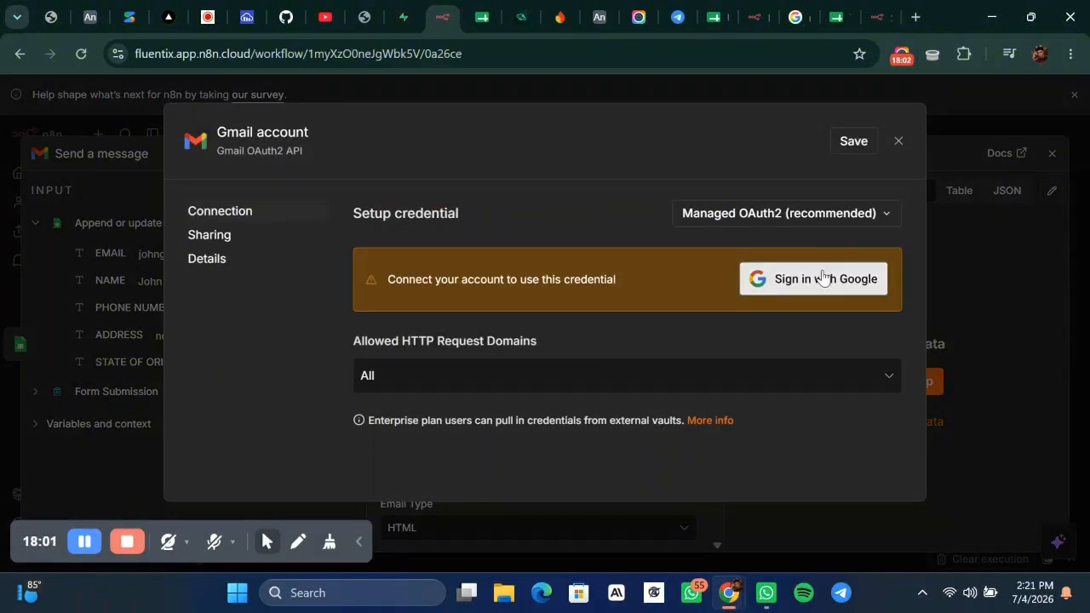
pyautogui.click(866, 216)
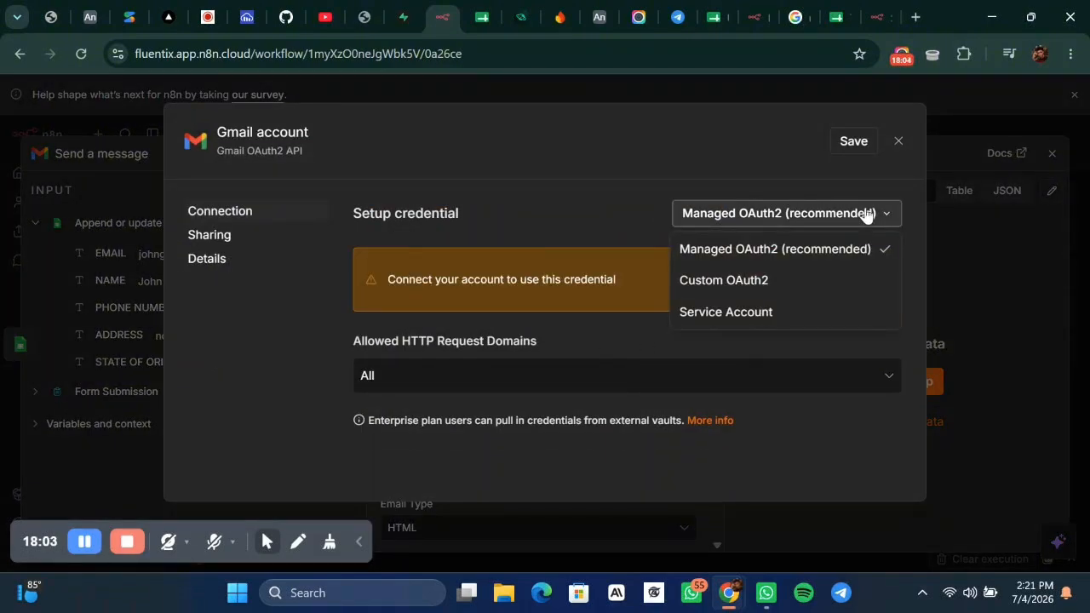
pyautogui.click(577, 163)
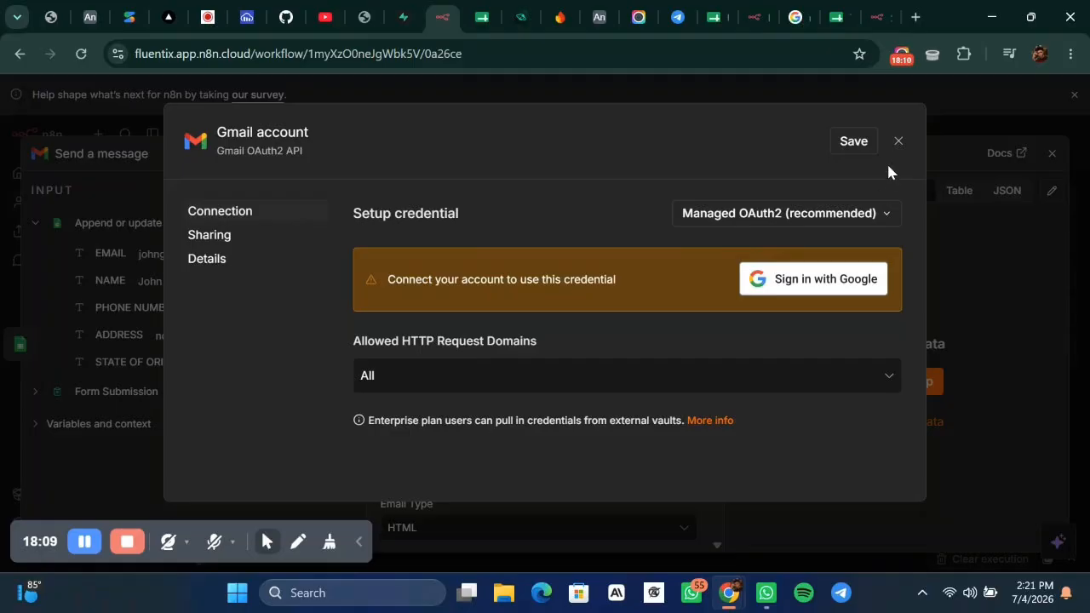
pyautogui.click(898, 142)
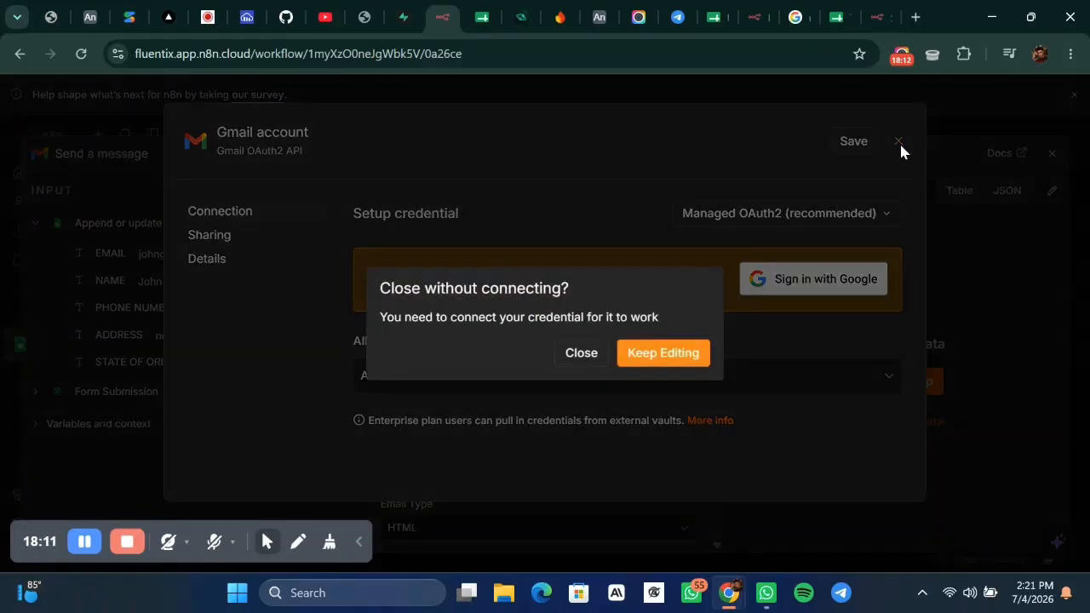
pyautogui.click(578, 352)
pyautogui.click(531, 245)
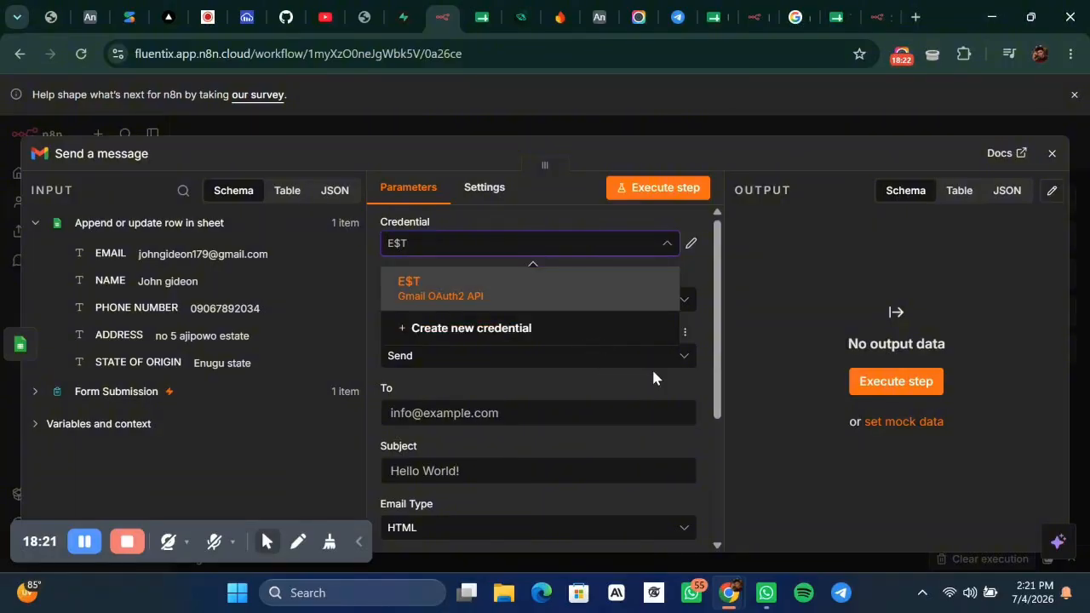
pyautogui.click(796, 277)
# Set Resource to Message, Operation to Send, and To to the EMAIL field.
pyautogui.click(606, 299)
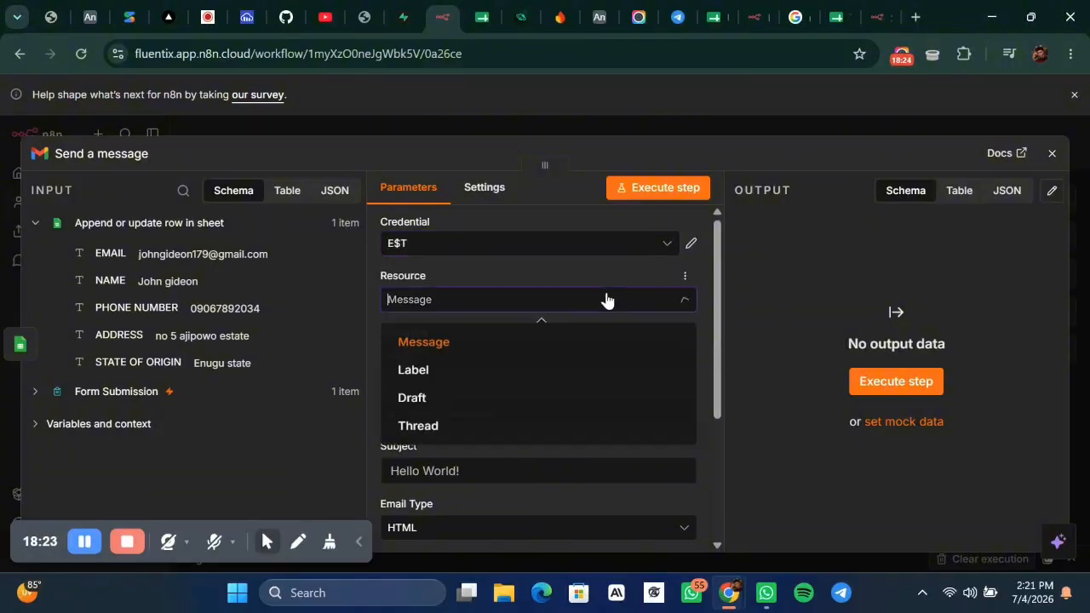
pyautogui.click(516, 343)
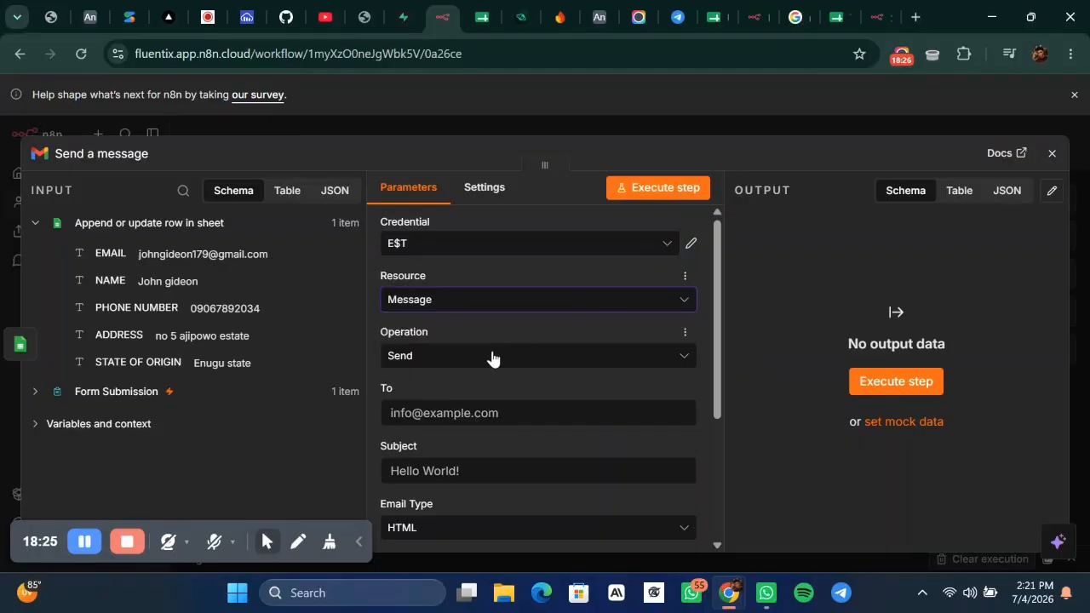
pyautogui.click(492, 357)
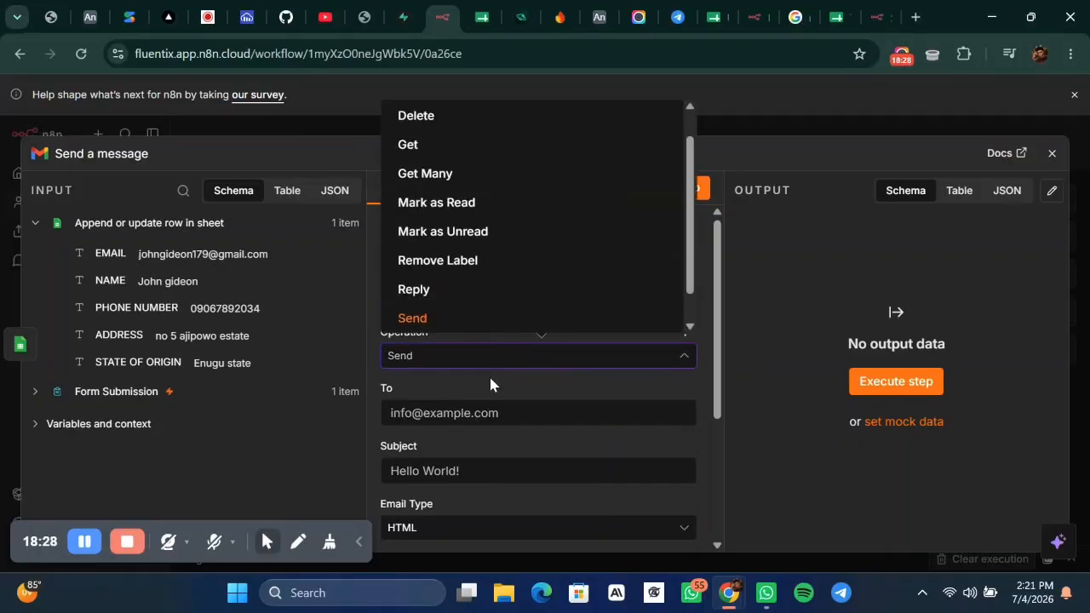
pyautogui.click(490, 384)
pyautogui.scroll(-1, 438, 357)
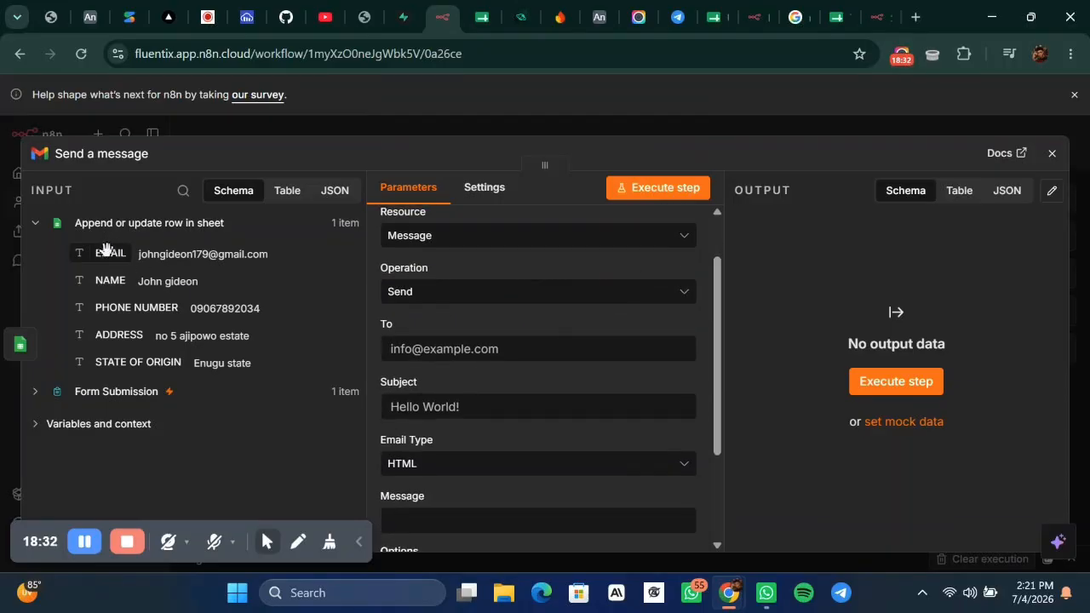
pyautogui.moveTo(103, 252); pyautogui.dragTo(428, 358)
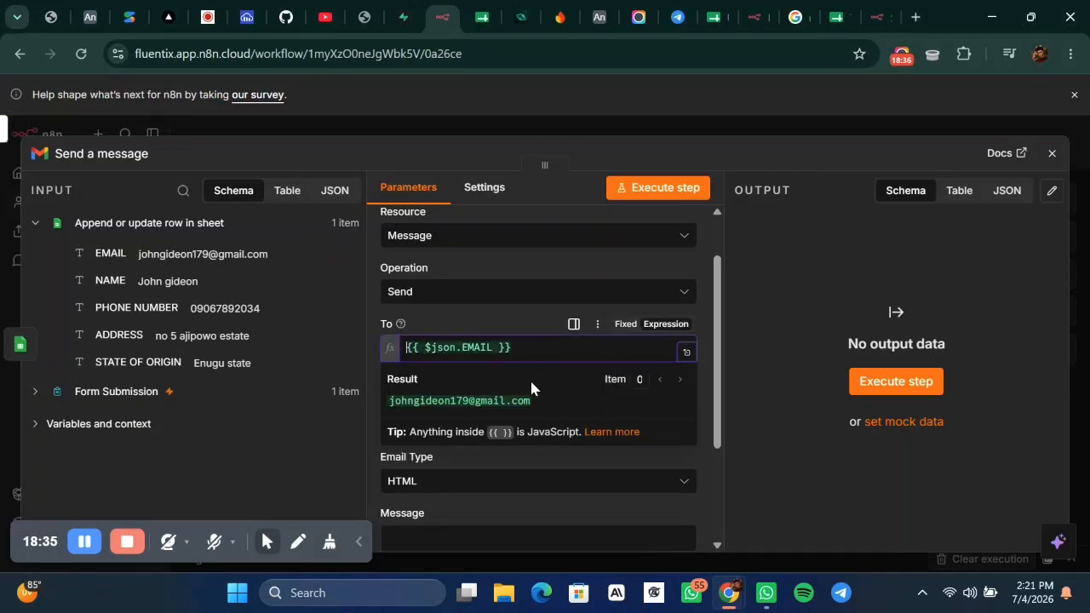
pyautogui.click(489, 320)
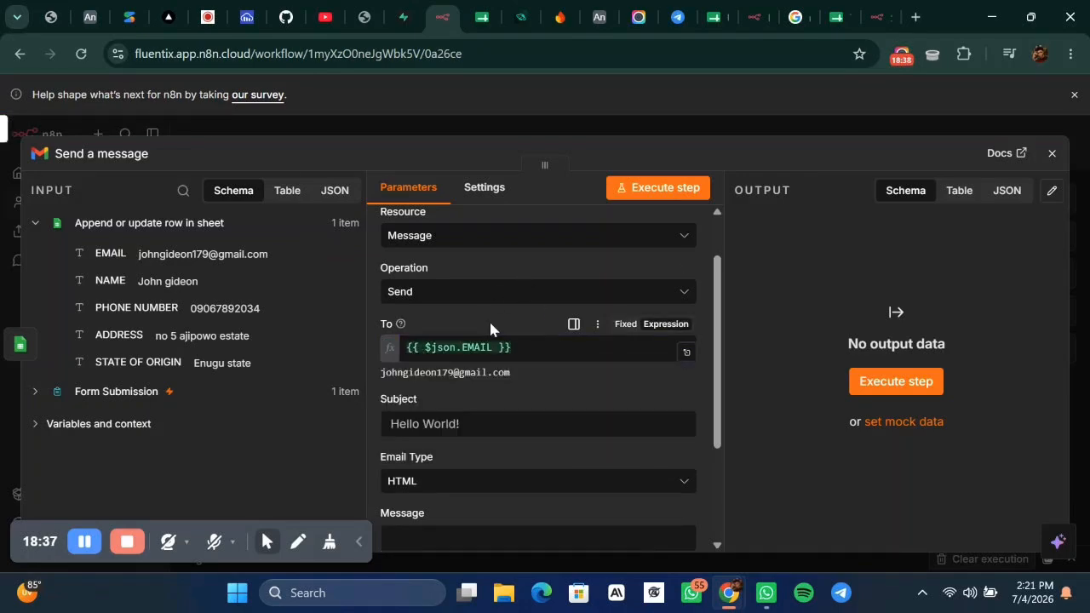
# Set the subject to 'TUTORIAL WORLD' and the email type to Text.
pyautogui.click(451, 423)
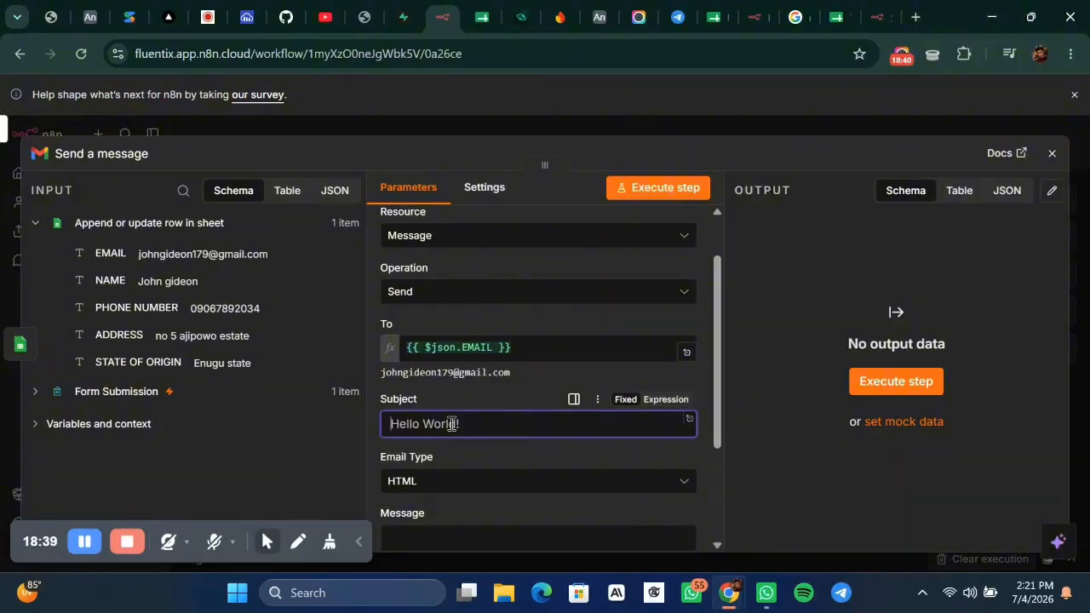
pyautogui.write('TUTORIAL WORLD')
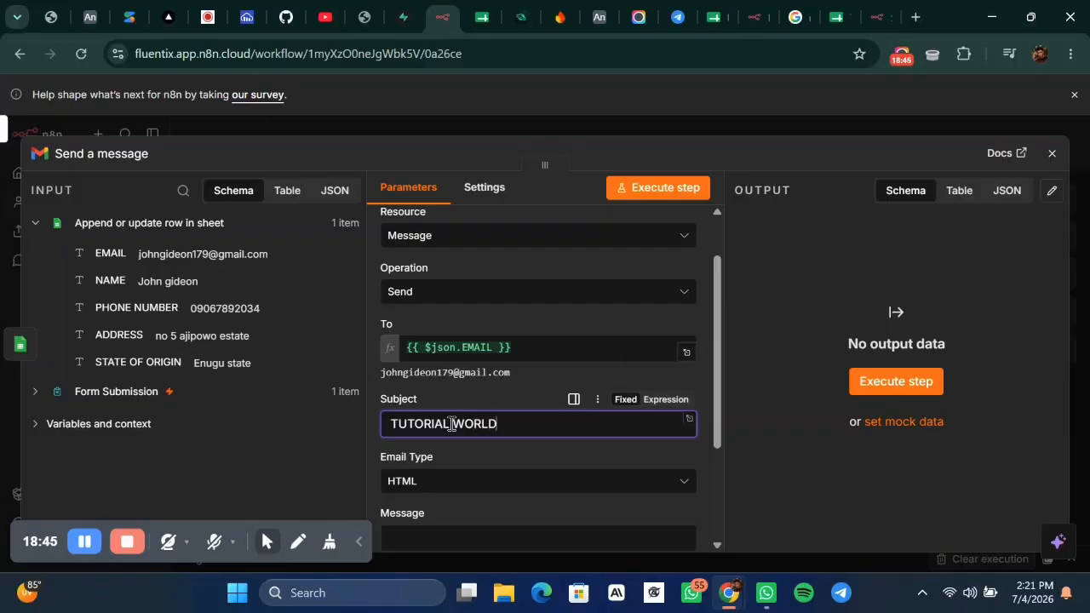
pyautogui.scroll(-2, 450, 426)
pyautogui.click(505, 403)
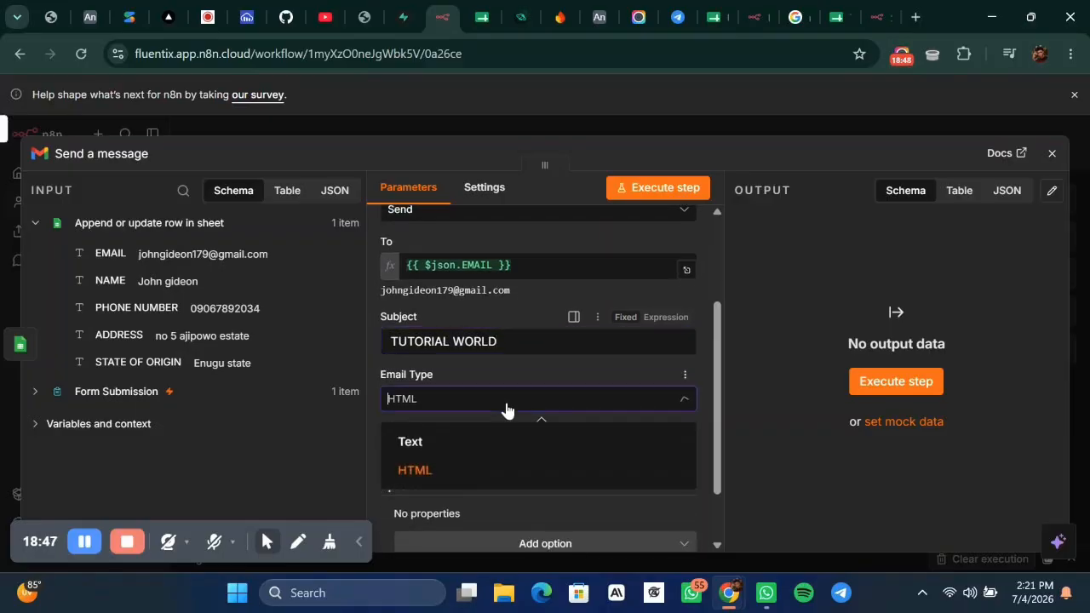
pyautogui.click(447, 444)
pyautogui.click(432, 447)
pyautogui.scroll(-1, 433, 445)
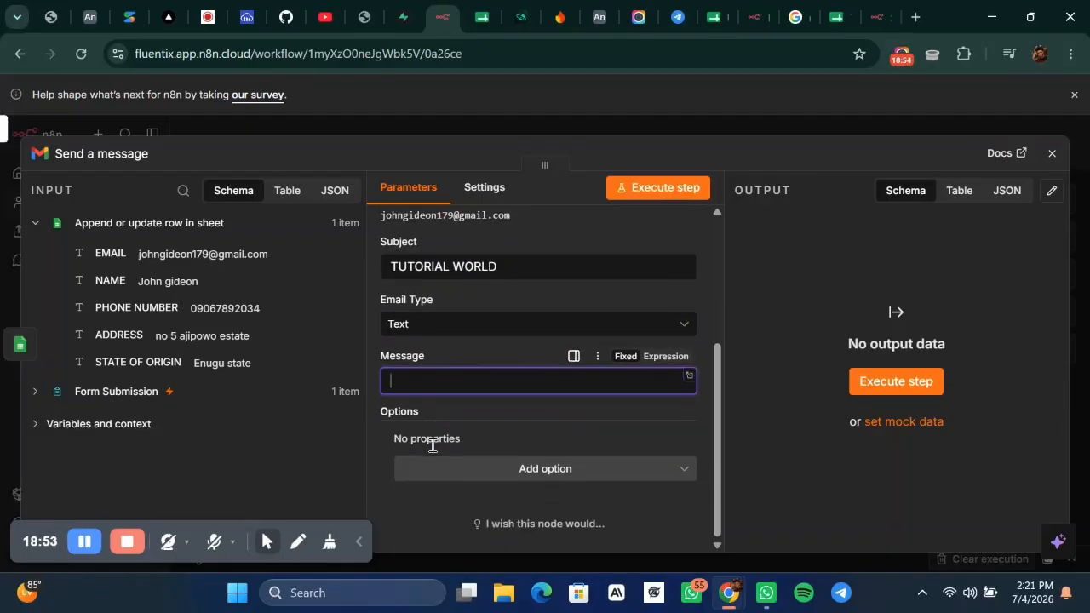
pyautogui.click(691, 376)
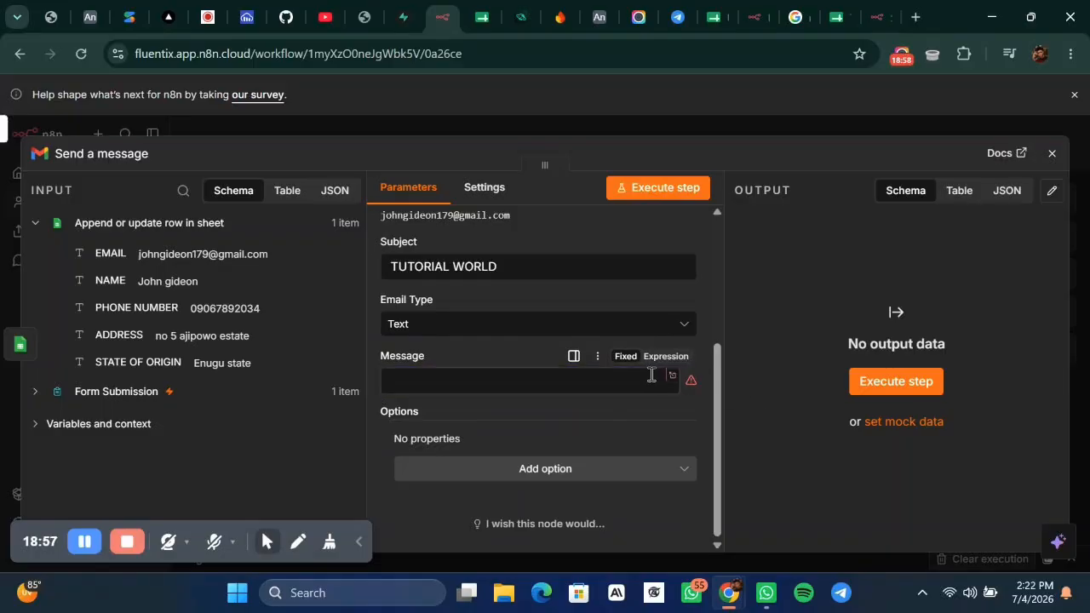
# Clear the expanded Message editor and paste the saved 'Hello {{ $json.name }}, Thank you for signing up!' note.
pyautogui.click(679, 372)
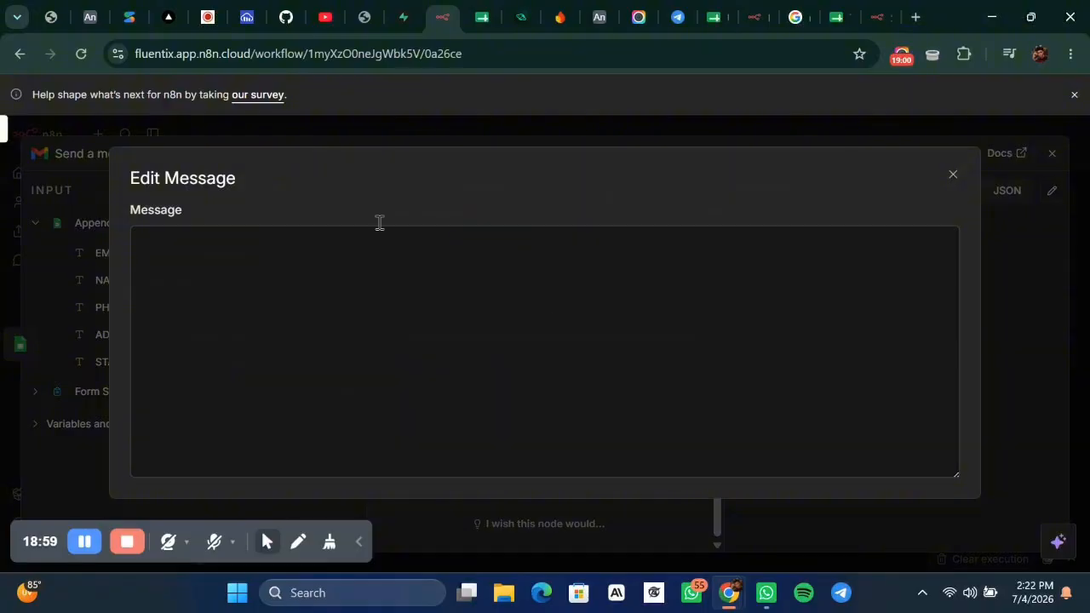
pyautogui.click(322, 258)
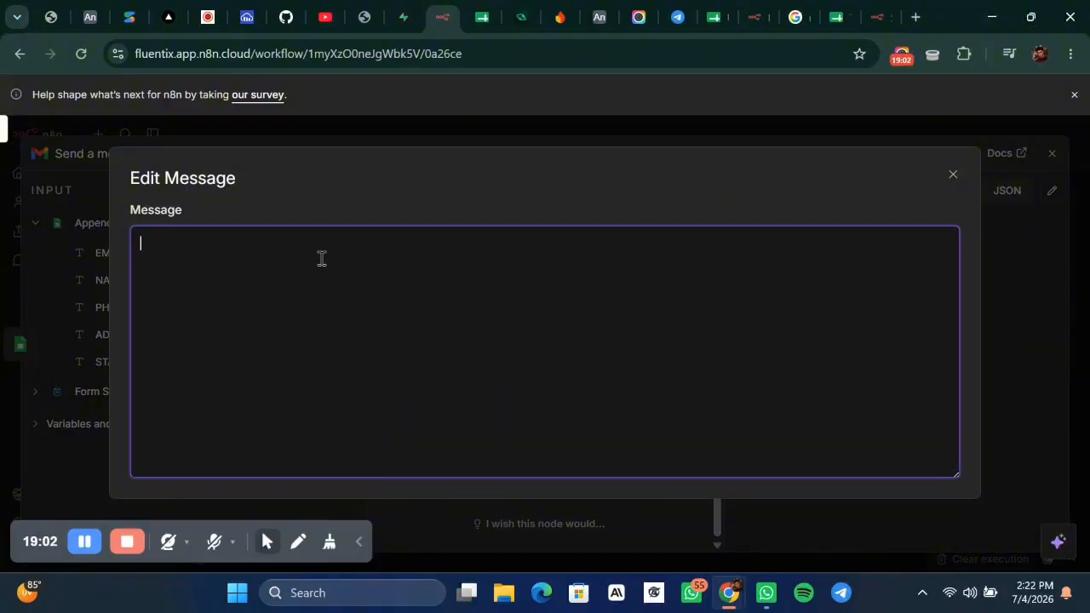
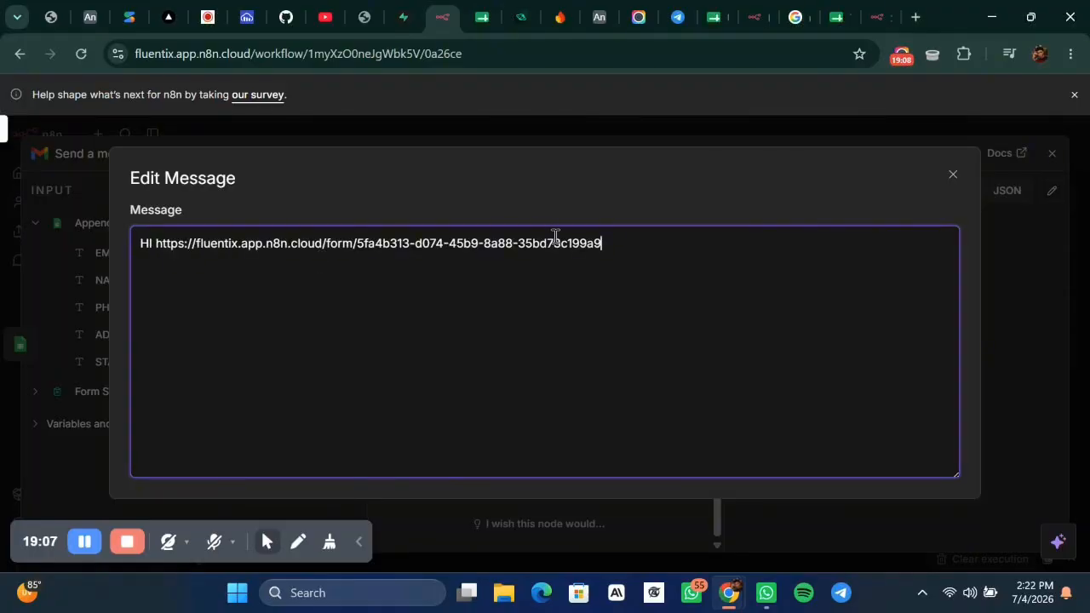
pyautogui.hotkey('ctrl', 'a')
pyautogui.press('BackSpace')
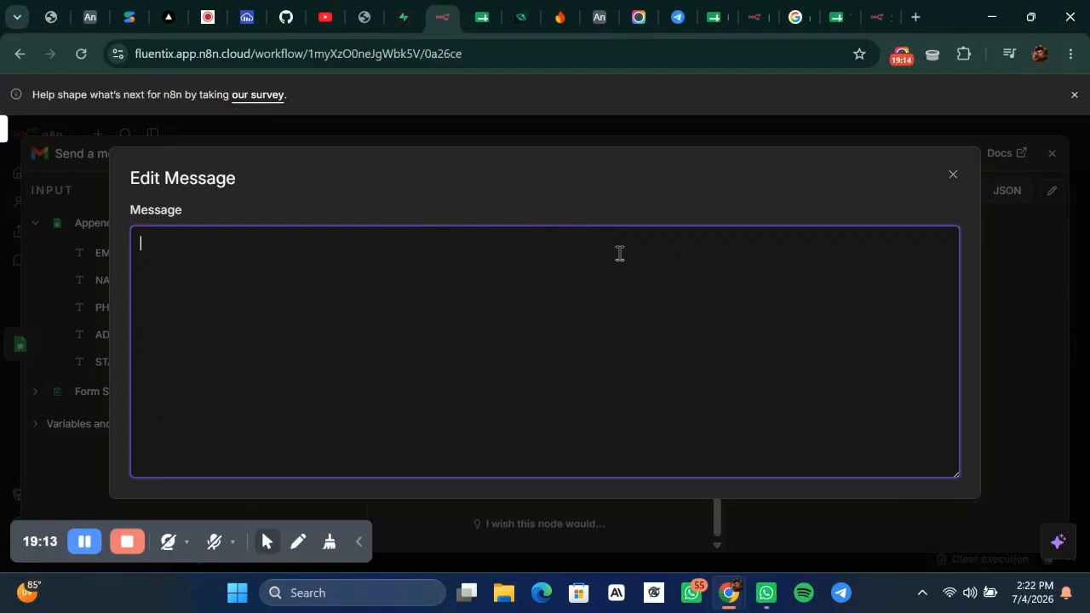
pyautogui.press('super+a')
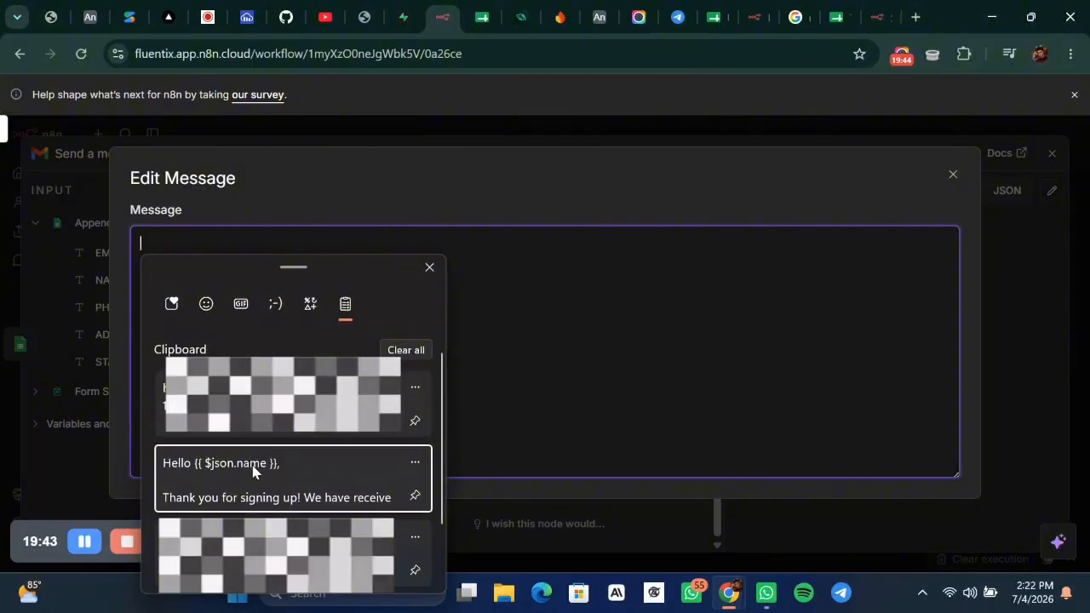
pyautogui.click(253, 470)
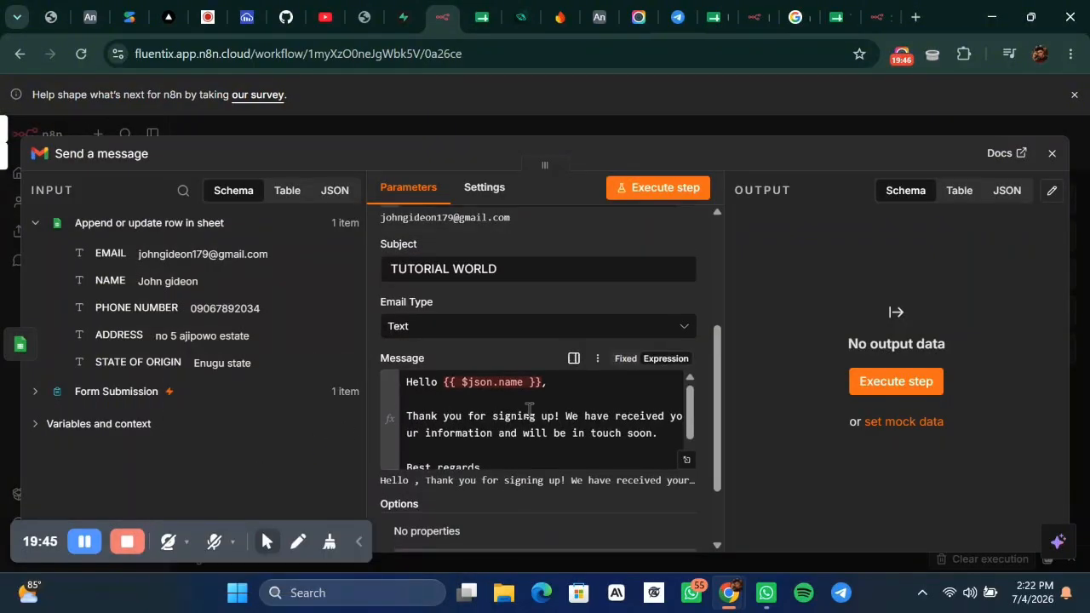
# Replace the greeting's field reference with the NAME field, giving 'Hello {{ $json.NAME }}'.
pyautogui.scroll(1, 529, 411)
pyautogui.scroll(-1, 530, 415)
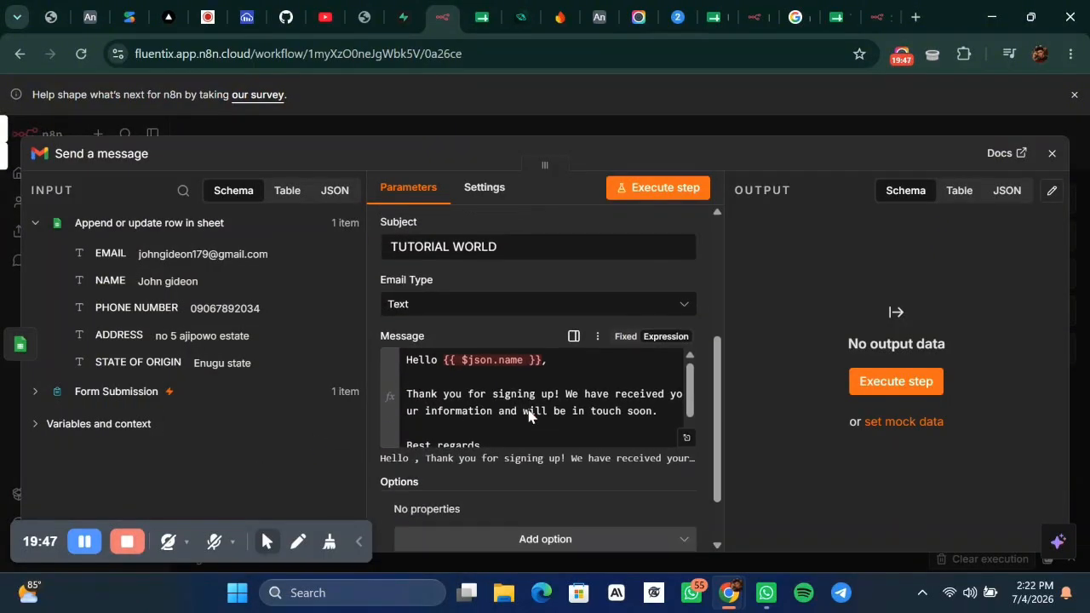
pyautogui.click(514, 359)
pyautogui.doubleClick(514, 358)
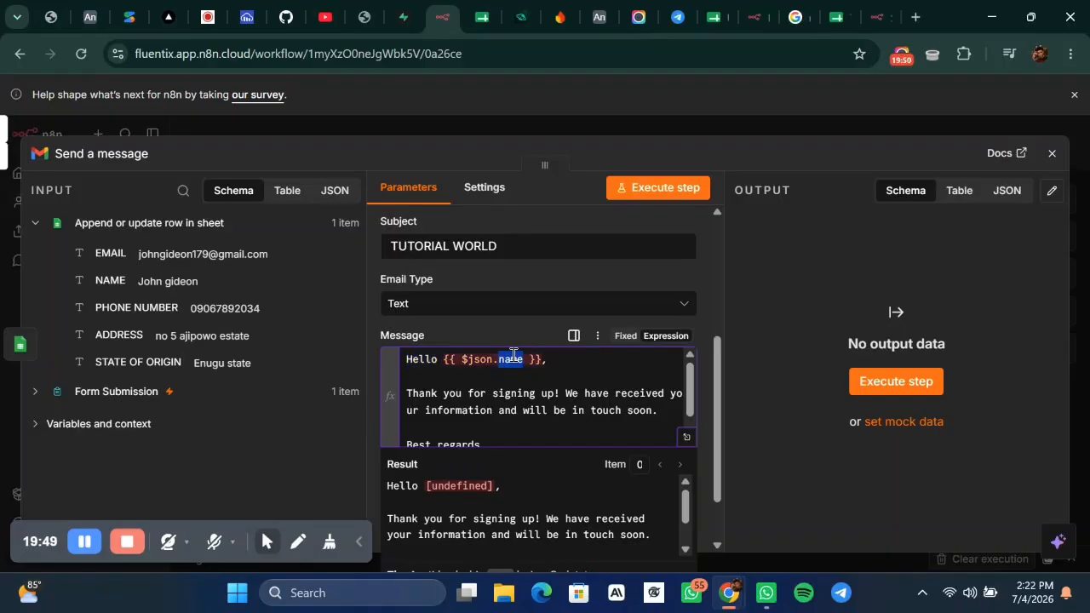
pyautogui.click(537, 360)
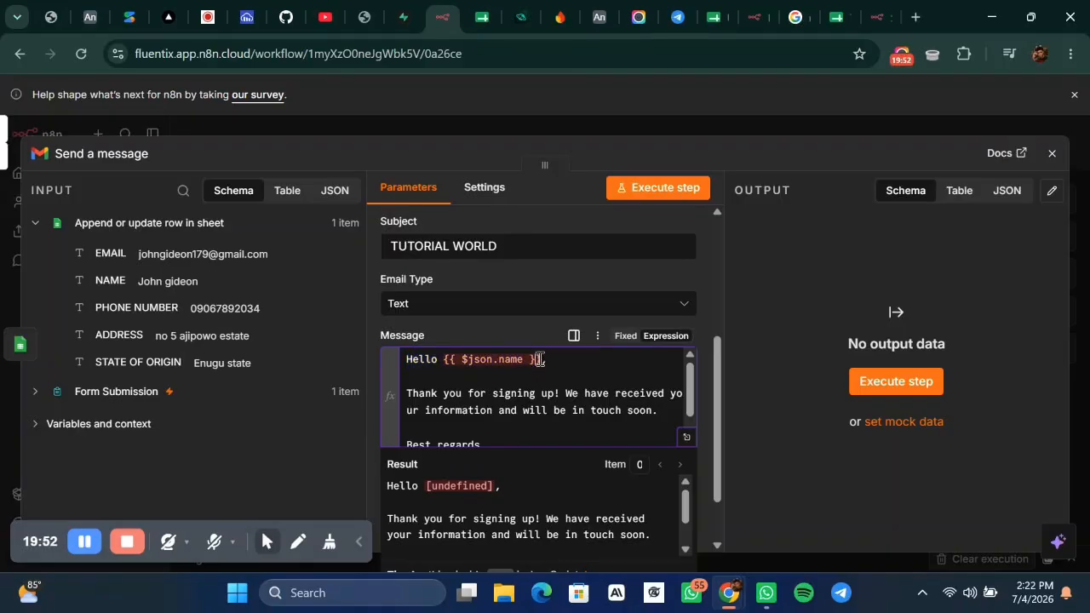
pyautogui.press('BackSpace')
pyautogui.press('BackSpace')
pyautogui.press('BackSpace')
pyautogui.press('BackSpace')
pyautogui.press('BackSpace')
pyautogui.press('BackSpace')
pyautogui.press('BackSpace')
pyautogui.press('BackSpace')
pyautogui.press('BackSpace')
pyautogui.press('BackSpace')
pyautogui.press('BackSpace')
pyautogui.press('BackSpace')
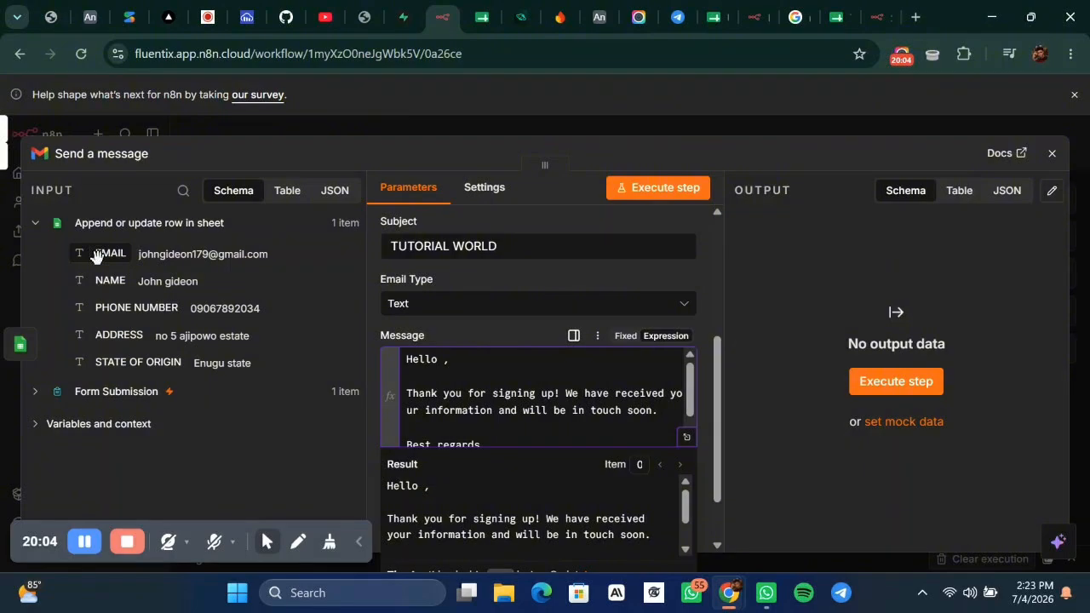
pyautogui.moveTo(107, 281); pyautogui.dragTo(448, 364)
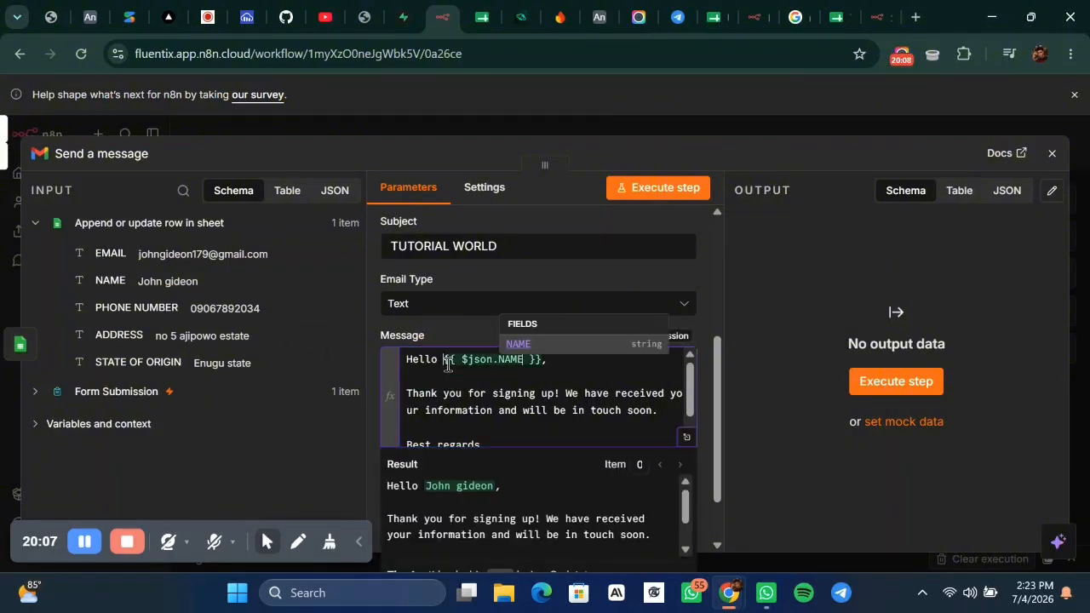
pyautogui.click(658, 368)
# Change the sign-off from 'The Team' to 'Tutorial Team'.
pyautogui.scroll(-1, 658, 369)
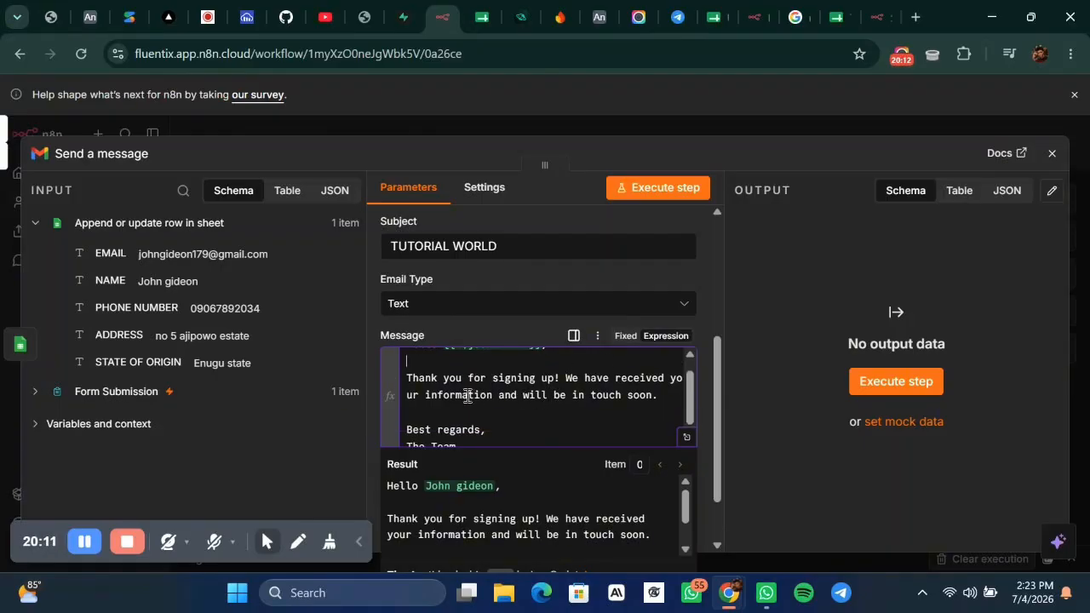
pyautogui.scroll(-1, 582, 396)
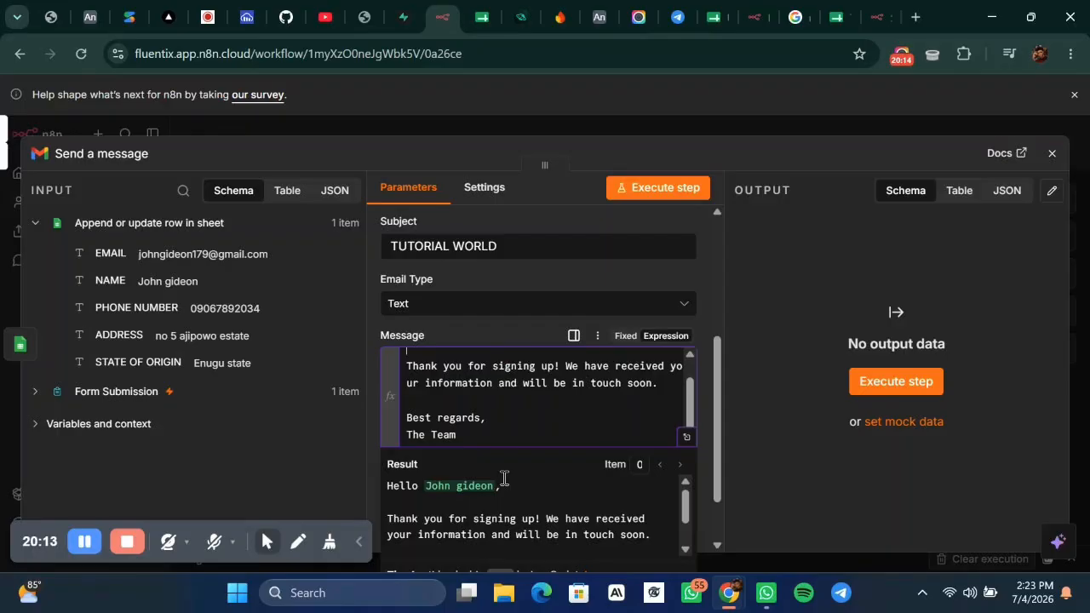
pyautogui.scroll(-1, 504, 478)
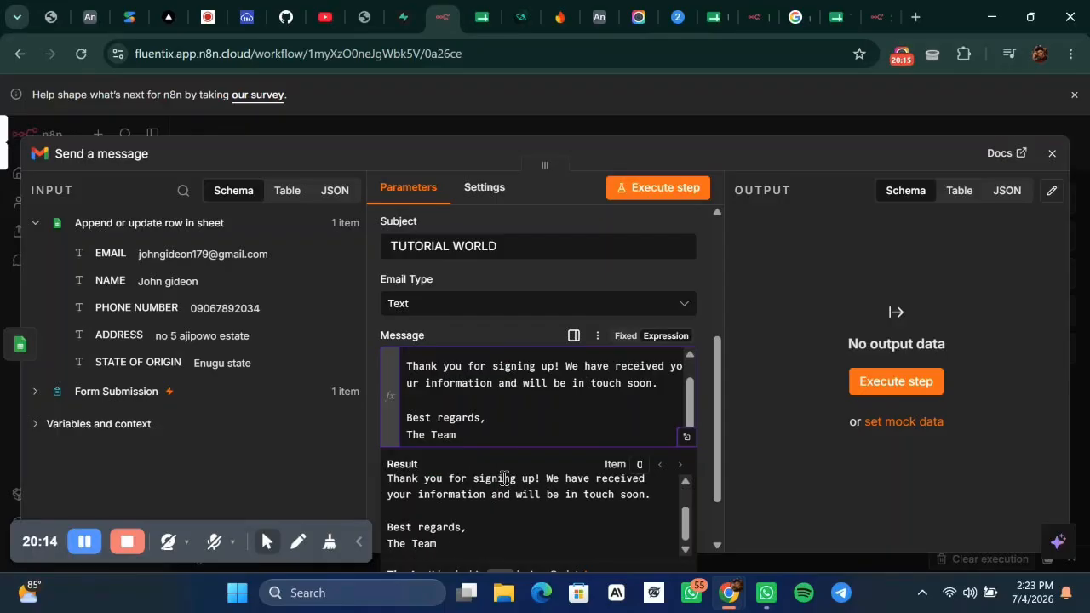
pyautogui.doubleClick(432, 542)
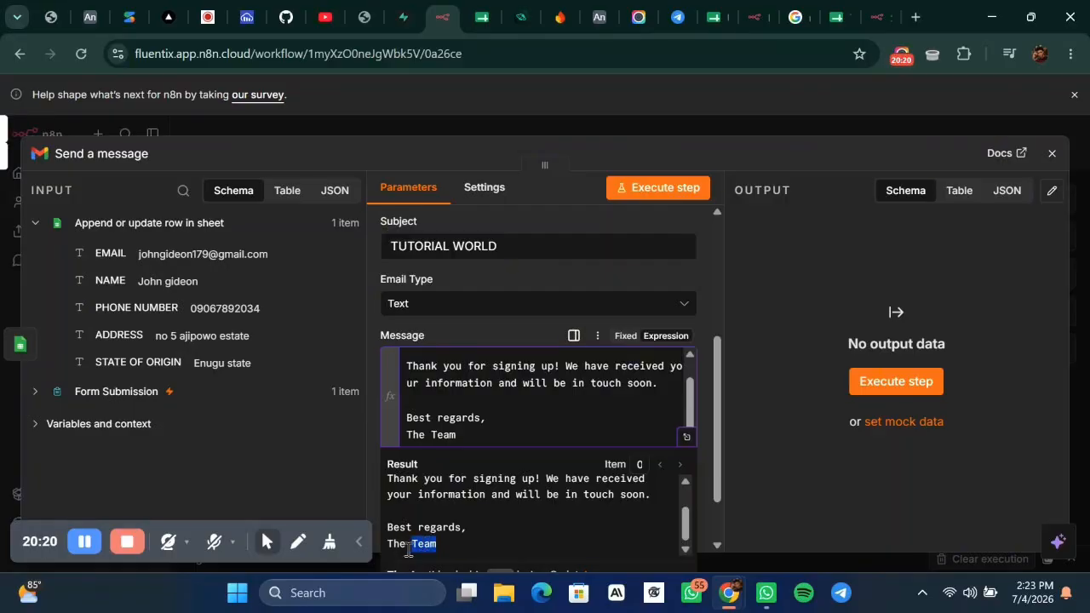
pyautogui.doubleClick(397, 543)
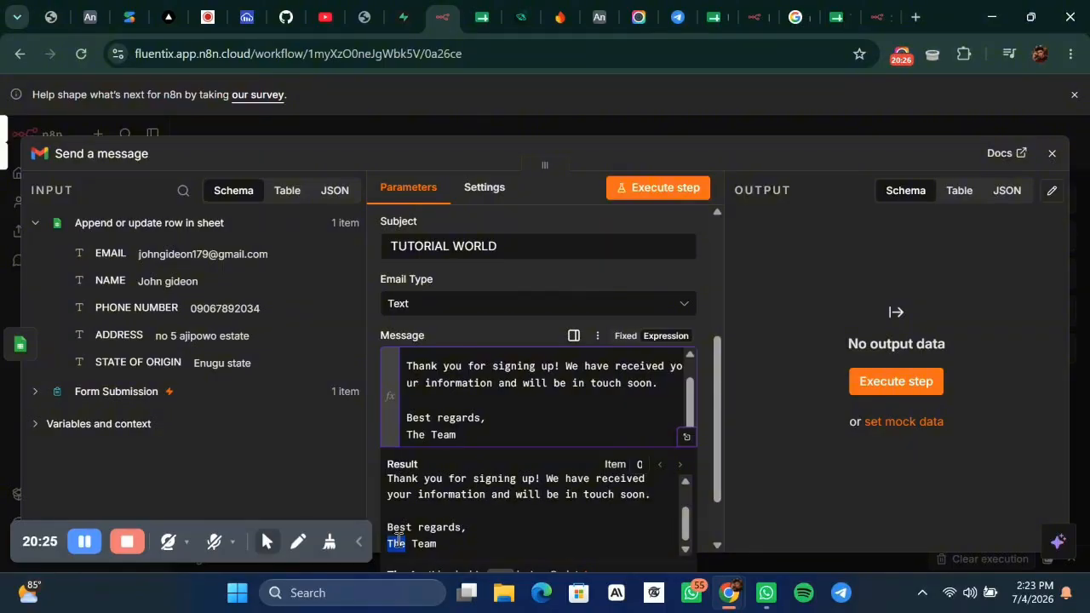
pyautogui.click(488, 526)
pyautogui.doubleClick(432, 533)
pyautogui.moveTo(516, 430); pyautogui.dragTo(406, 418)
pyautogui.click(487, 418)
pyautogui.click(423, 432)
pyautogui.press('BackSpace')
pyautogui.press('BackSpace')
pyautogui.write('utoria')
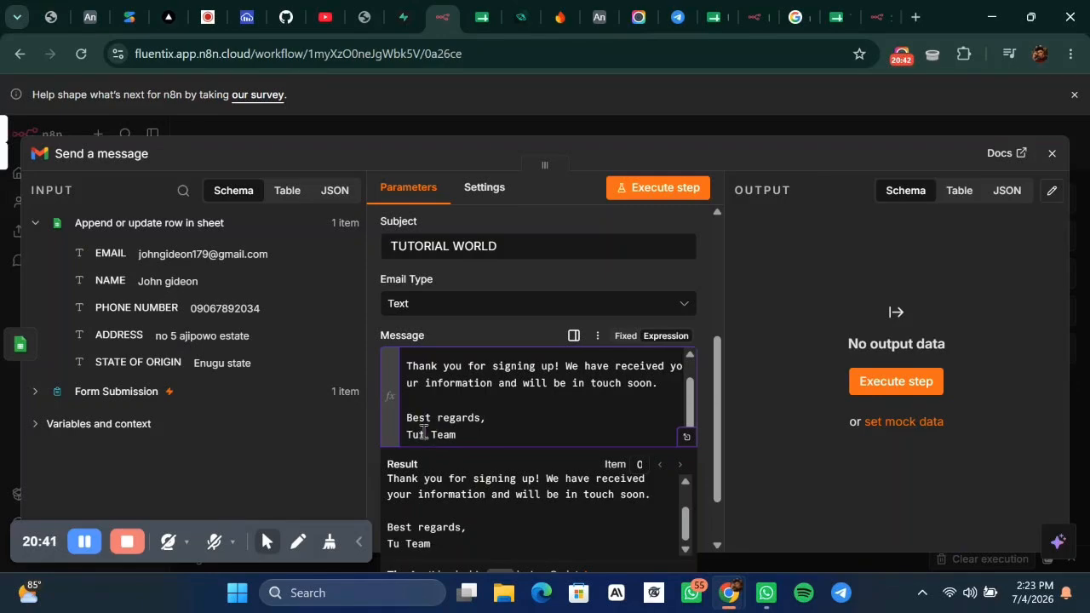
pyautogui.write('l')
pyautogui.scroll(-1, 579, 436)
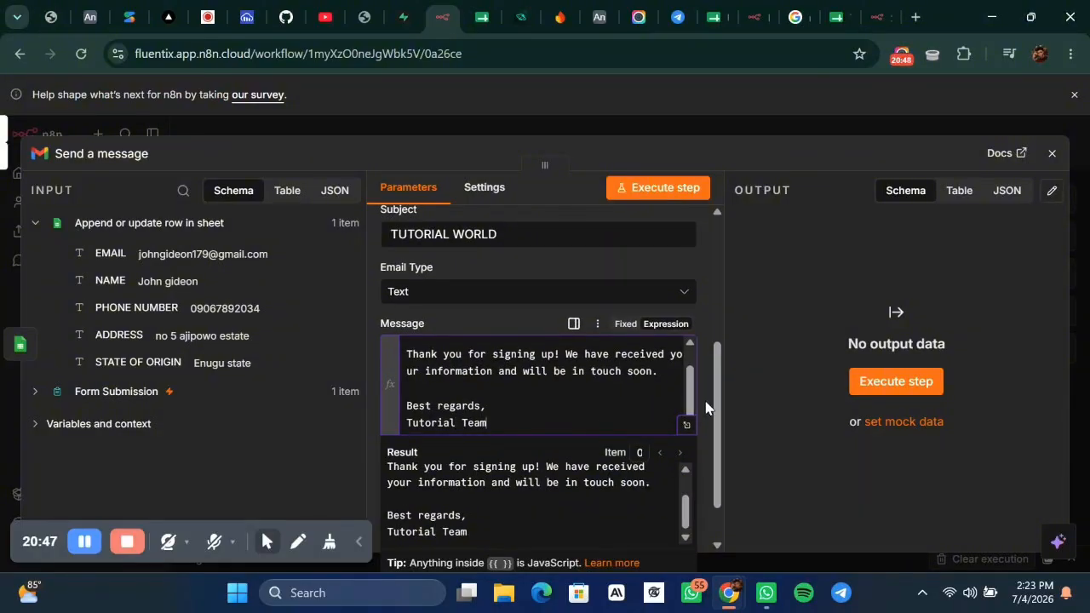
pyautogui.click(703, 340)
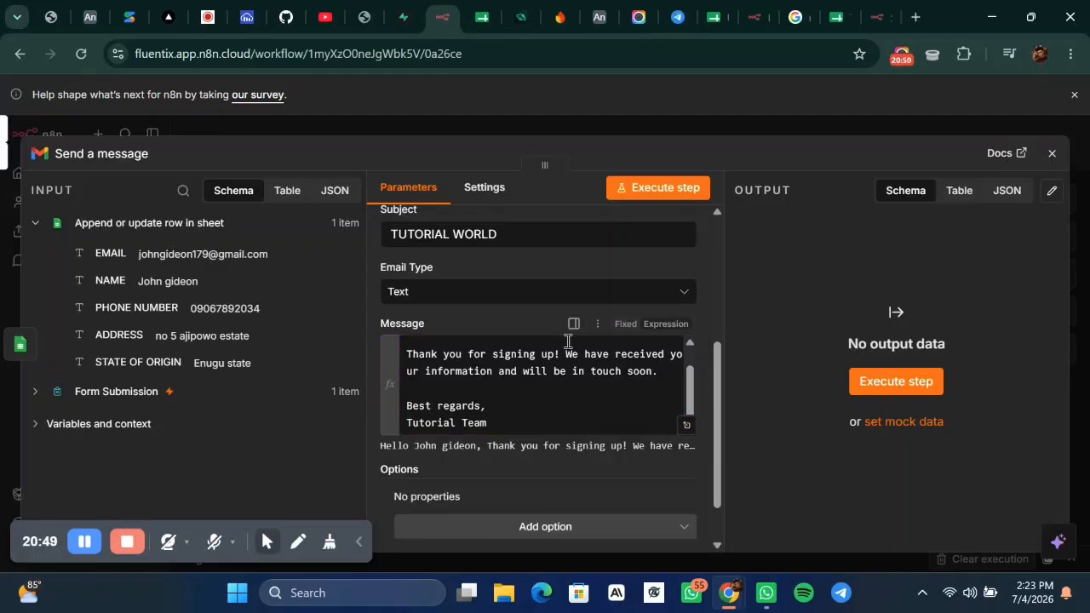
pyautogui.scroll(1, 558, 379)
pyautogui.scroll(-1, 559, 382)
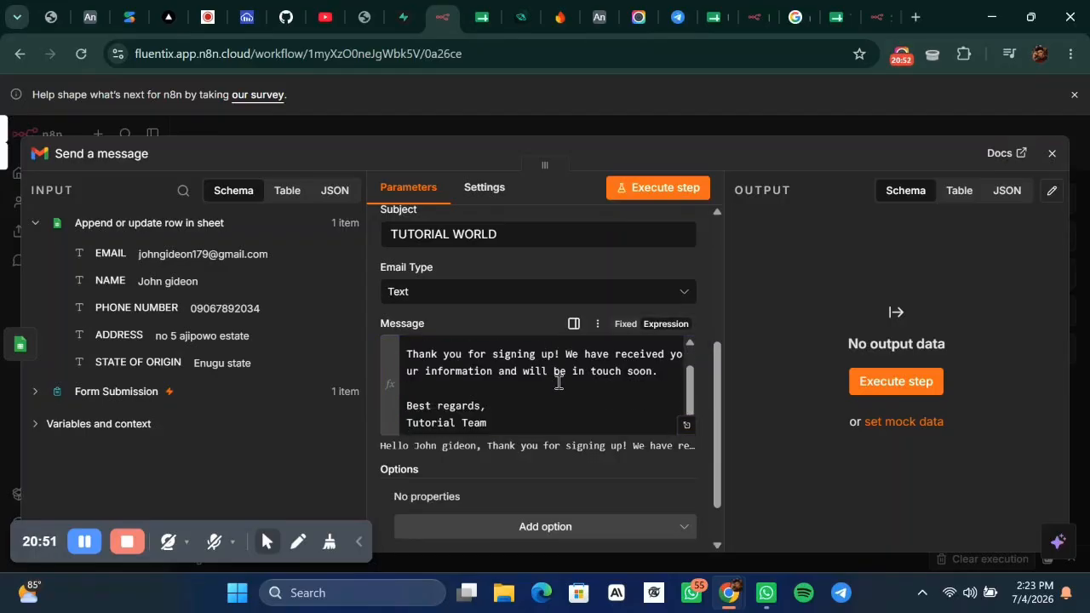
pyautogui.click(685, 426)
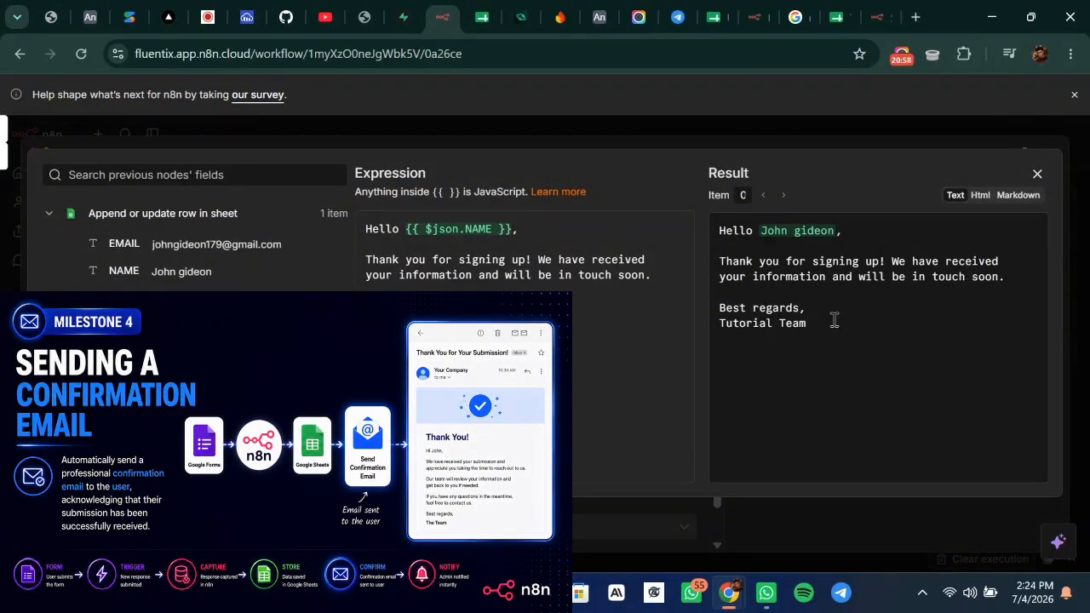
pyautogui.click(835, 131)
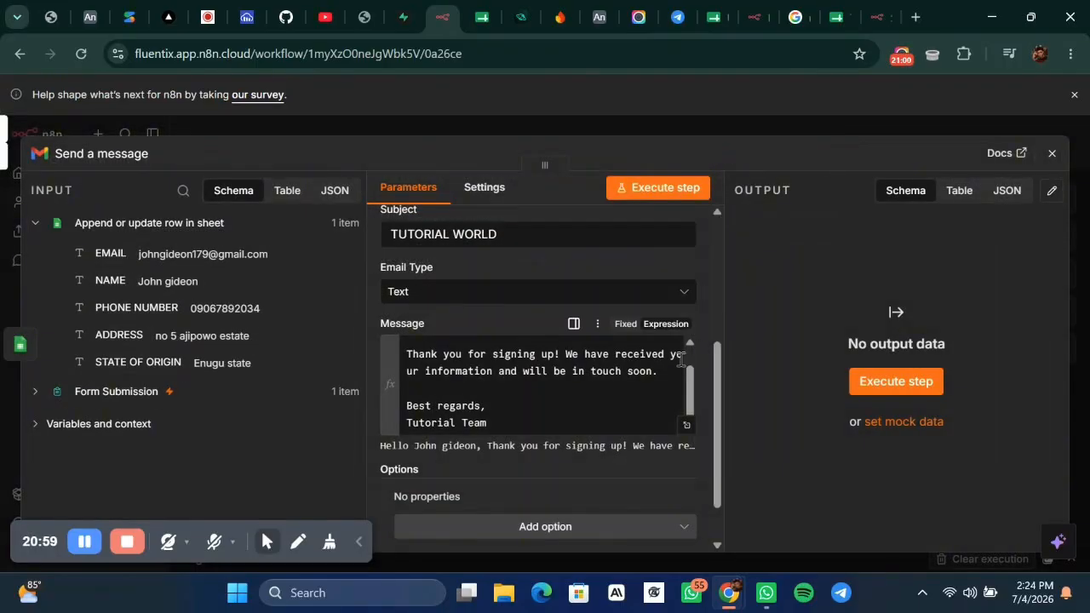
pyautogui.scroll(-1, 681, 359)
pyautogui.scroll(1, 516, 345)
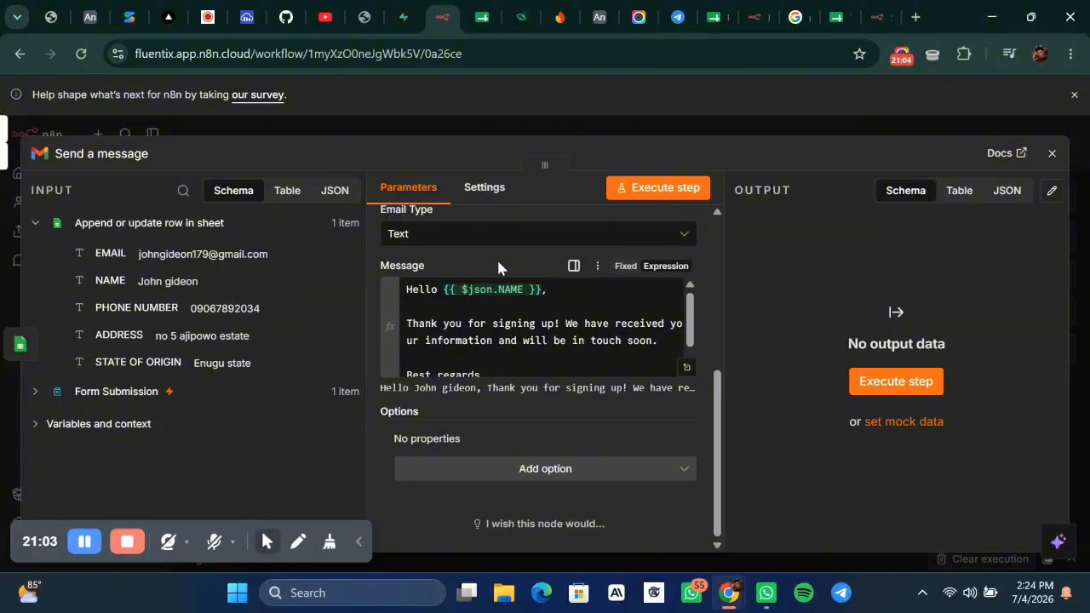
pyautogui.scroll(4, 498, 267)
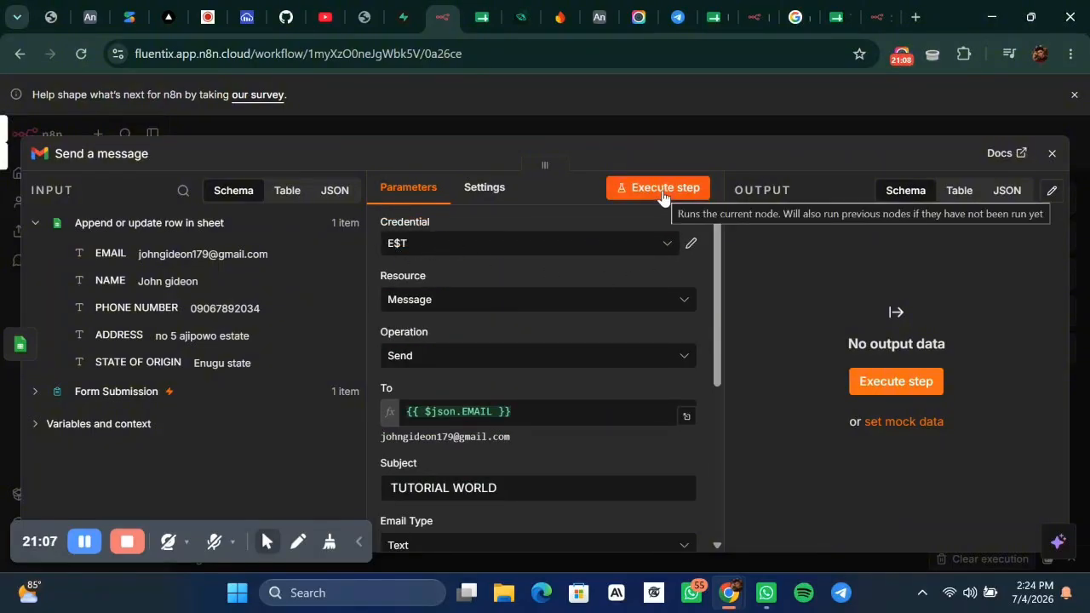
pyautogui.click(553, 245)
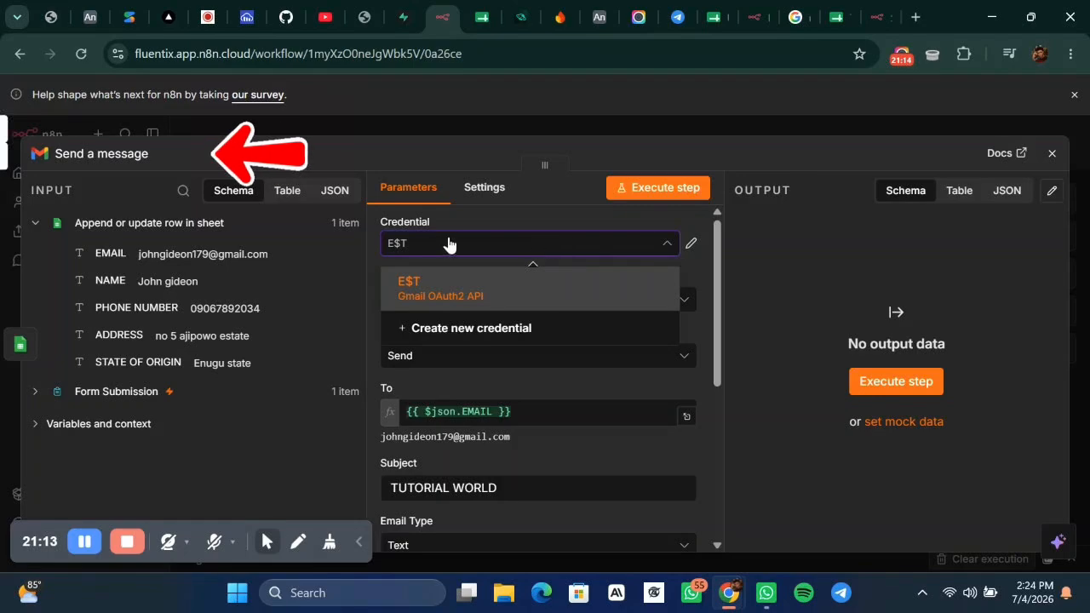
pyautogui.click(125, 156)
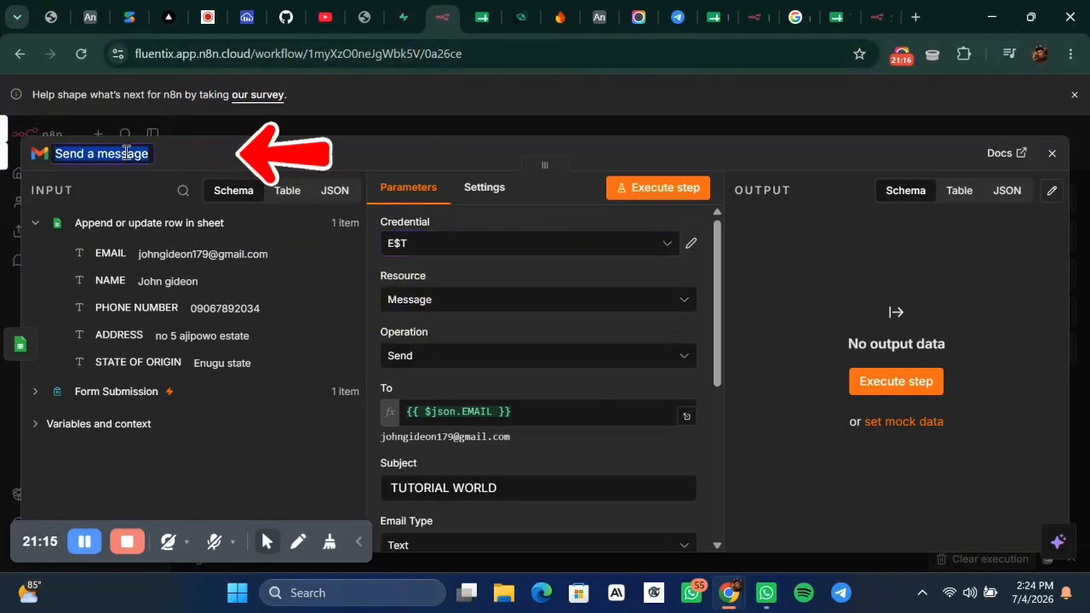
# Rename the Gmail node to 'Send a message to THE USER', fixing the 'USSER' typo.
pyautogui.click(147, 153)
pyautogui.tripleClick(152, 154)
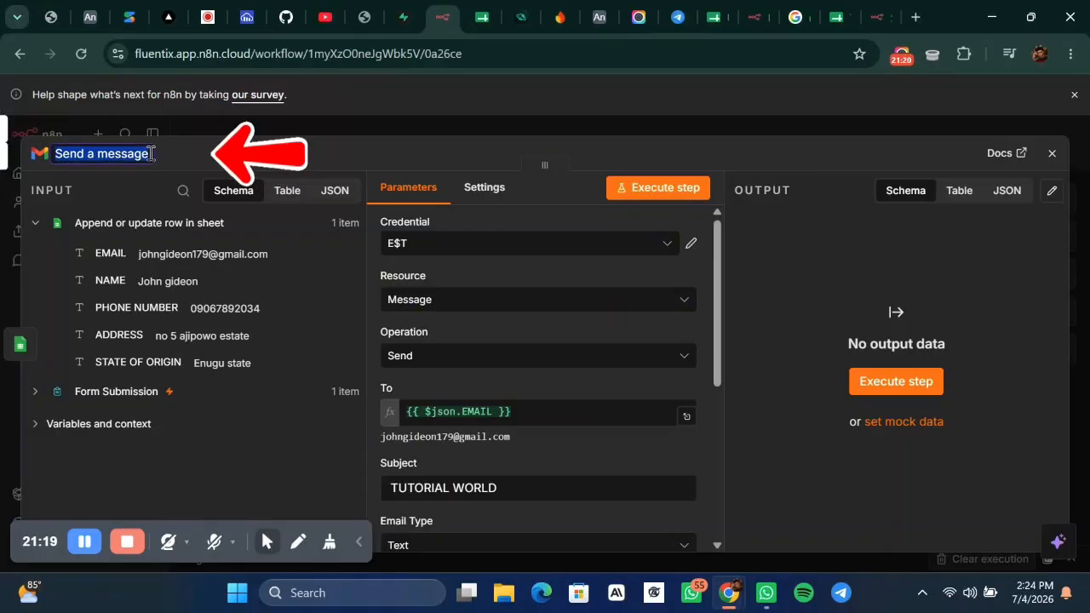
pyautogui.click(137, 153)
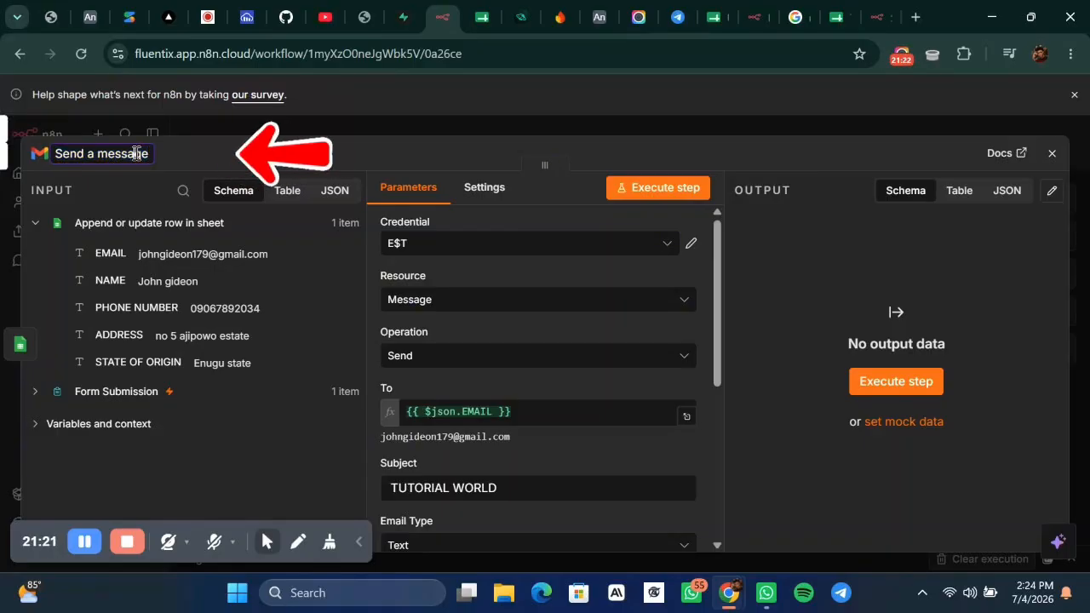
pyautogui.write('t')
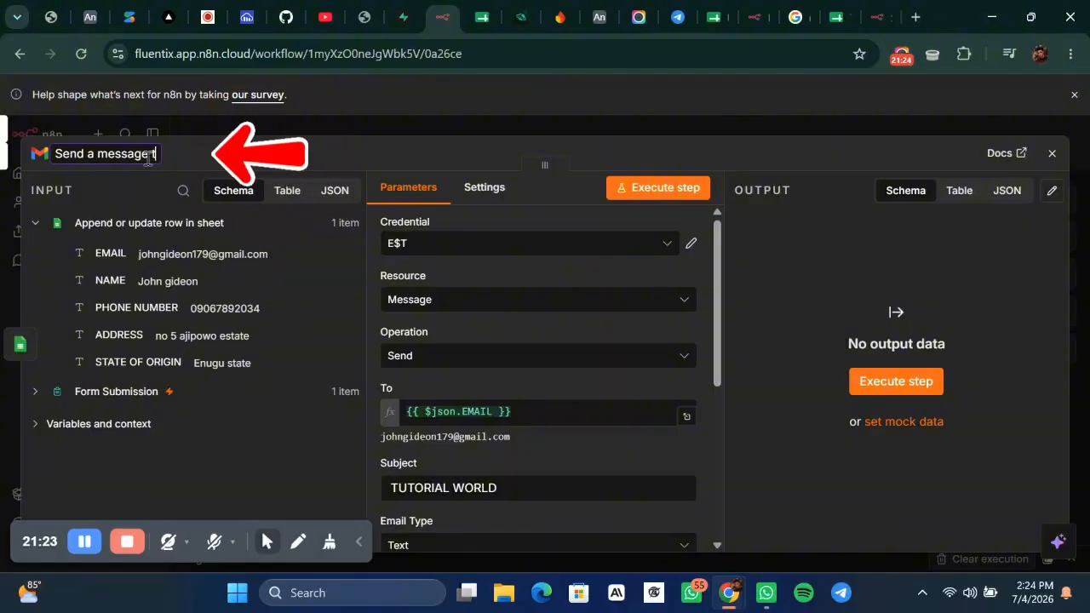
pyautogui.write('o THE')
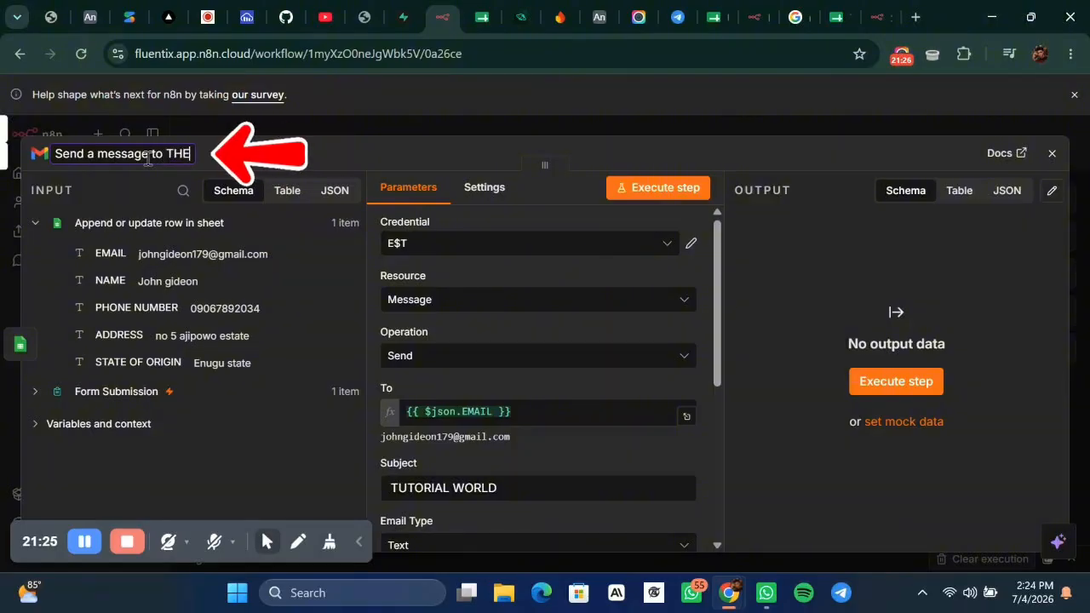
pyautogui.write(' USSER')
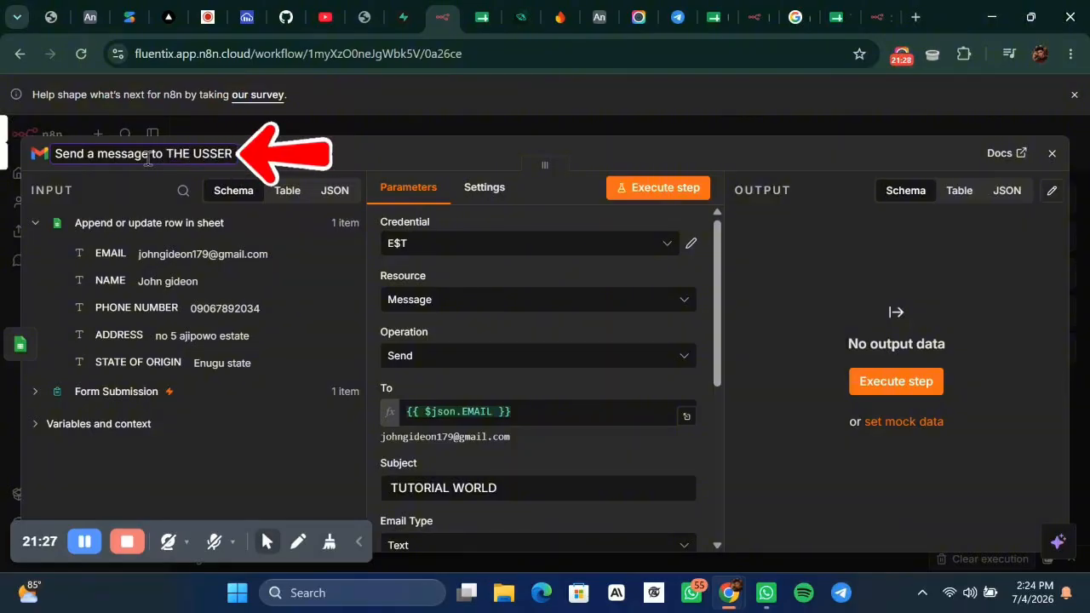
pyautogui.press('BackSpace')
pyautogui.press('BackSpace')
pyautogui.press('BackSpace')
pyautogui.write('ER')
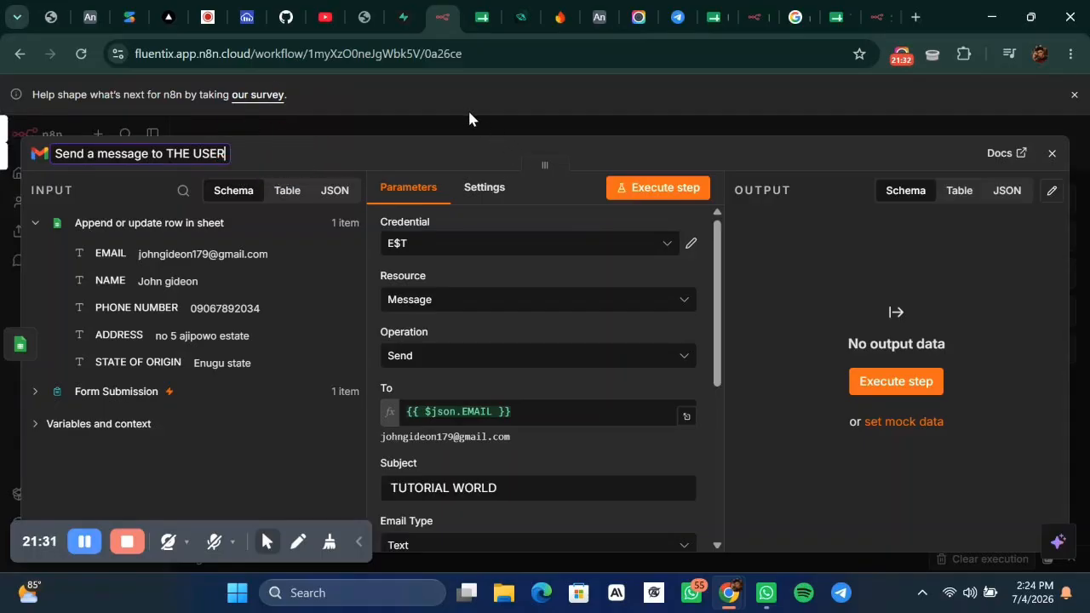
pyautogui.click(470, 114)
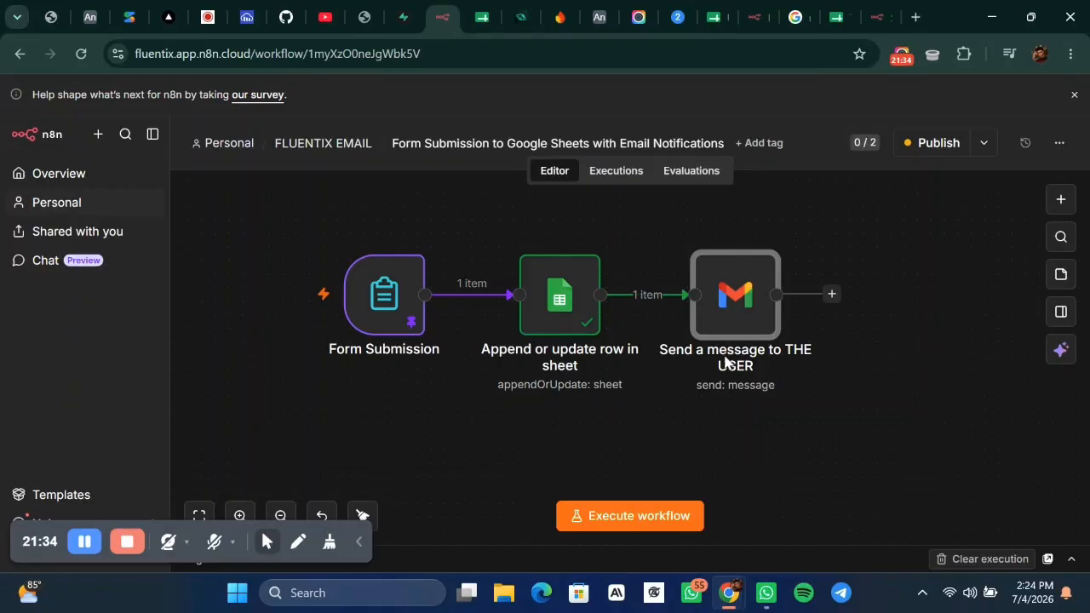
# Publish the workflow and run the Gmail node to send the email.
pyautogui.click(933, 143)
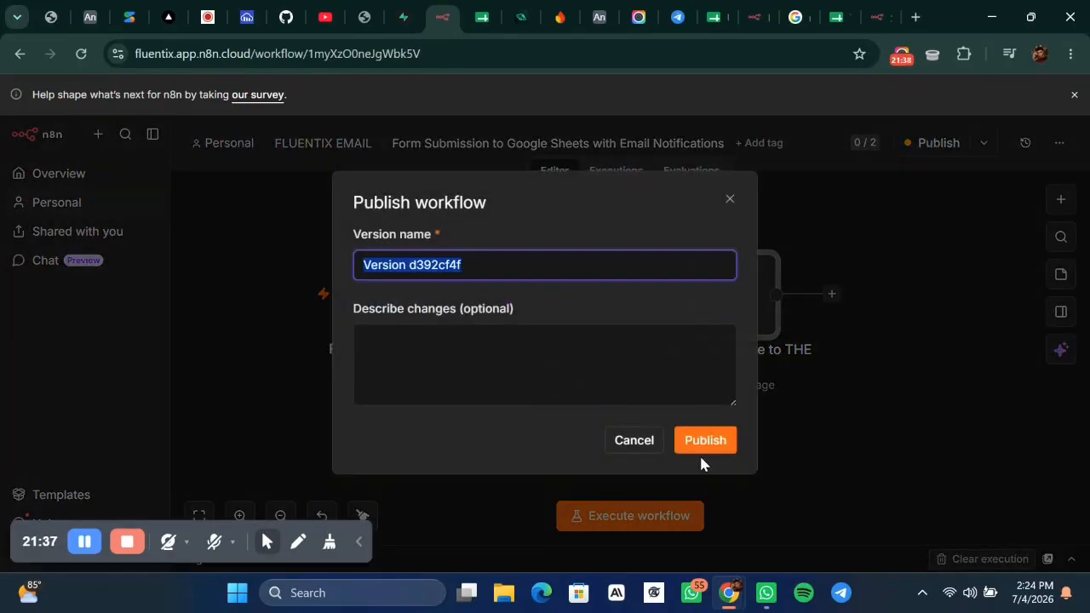
pyautogui.click(706, 440)
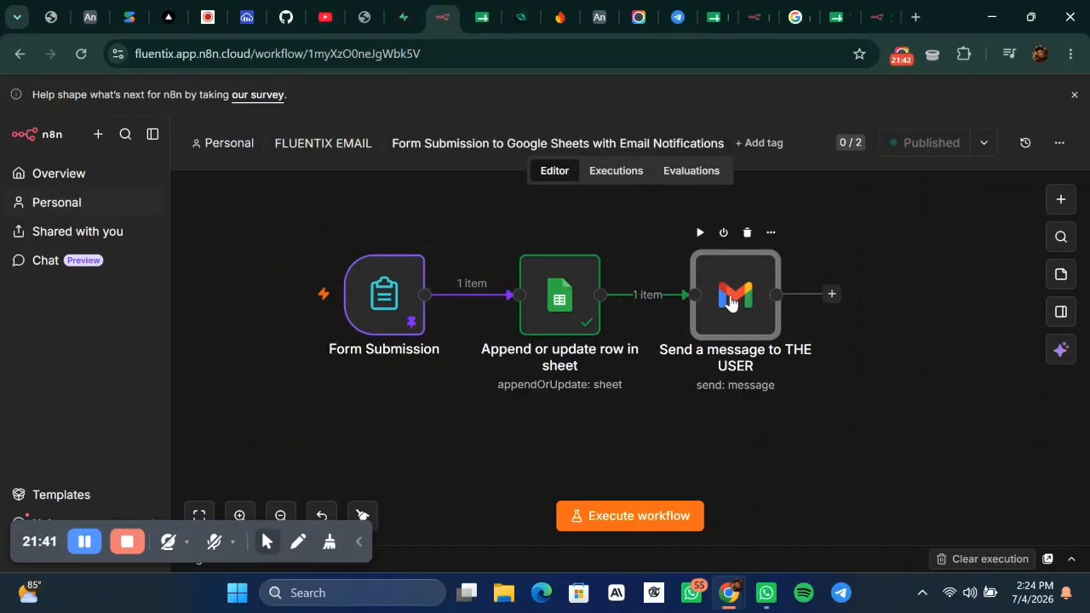
pyautogui.click(699, 236)
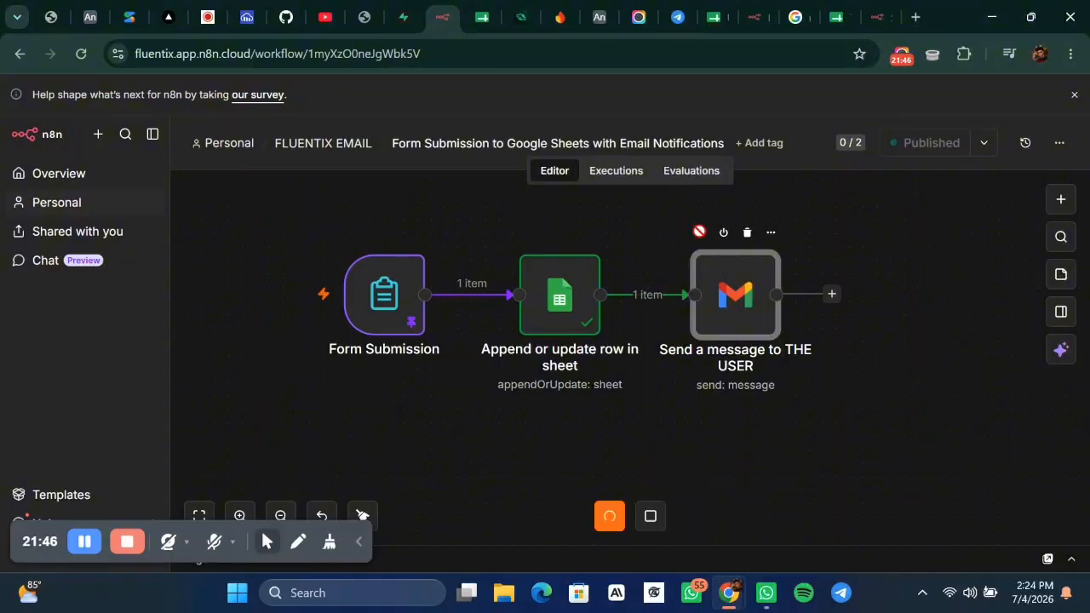
# Open the Gmail node's output and check the labelIds group shows the message as SENT.
pyautogui.doubleClick(737, 302)
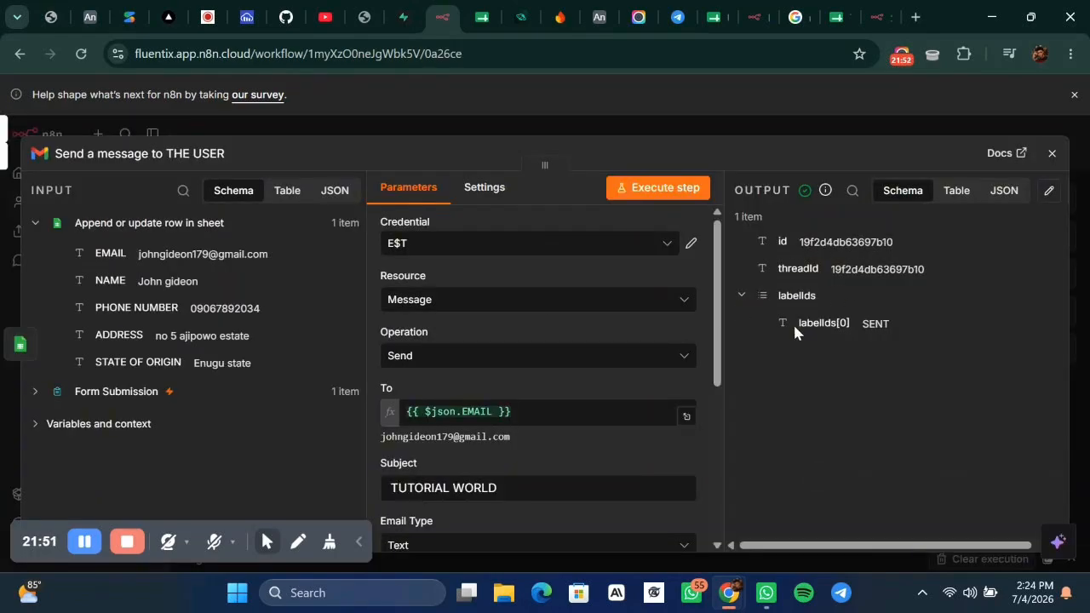
pyautogui.click(742, 296)
pyautogui.click(742, 296)
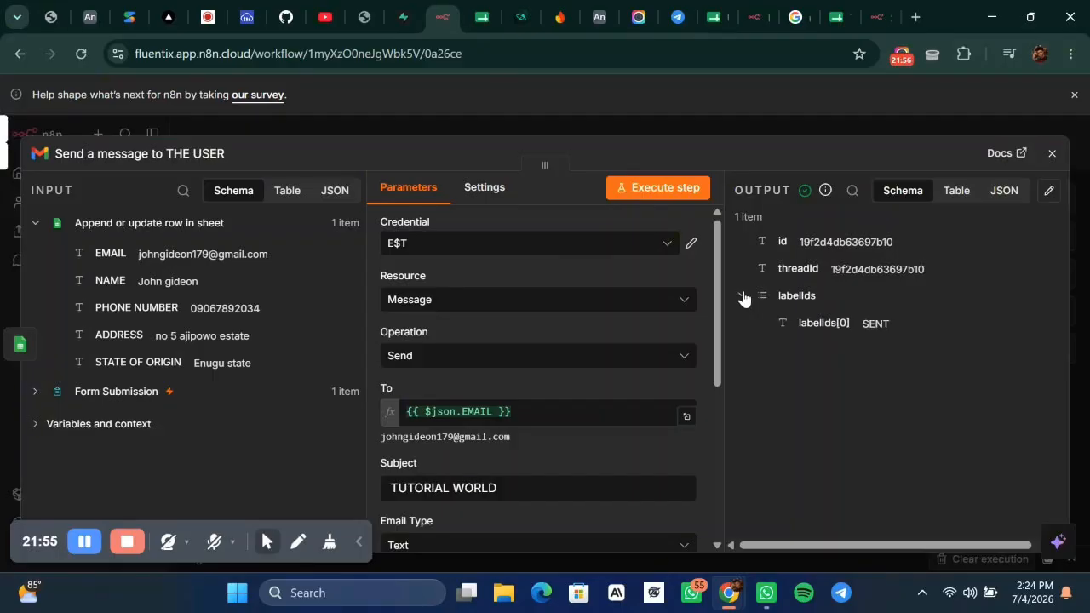
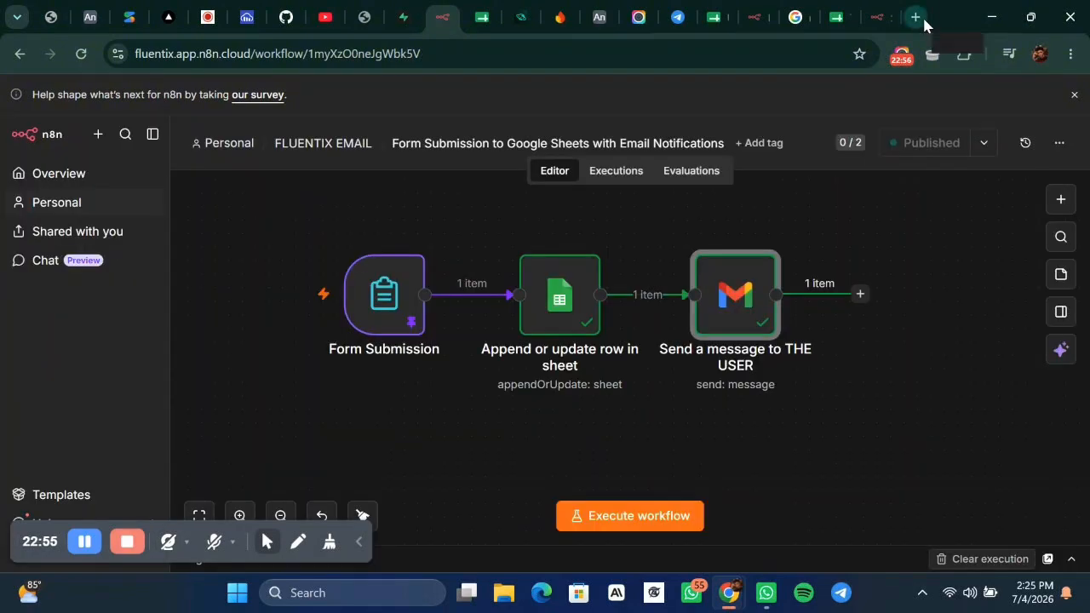
# Open a blank new tab in Chrome next to the n8n workflow.
pyautogui.click(923, 18)
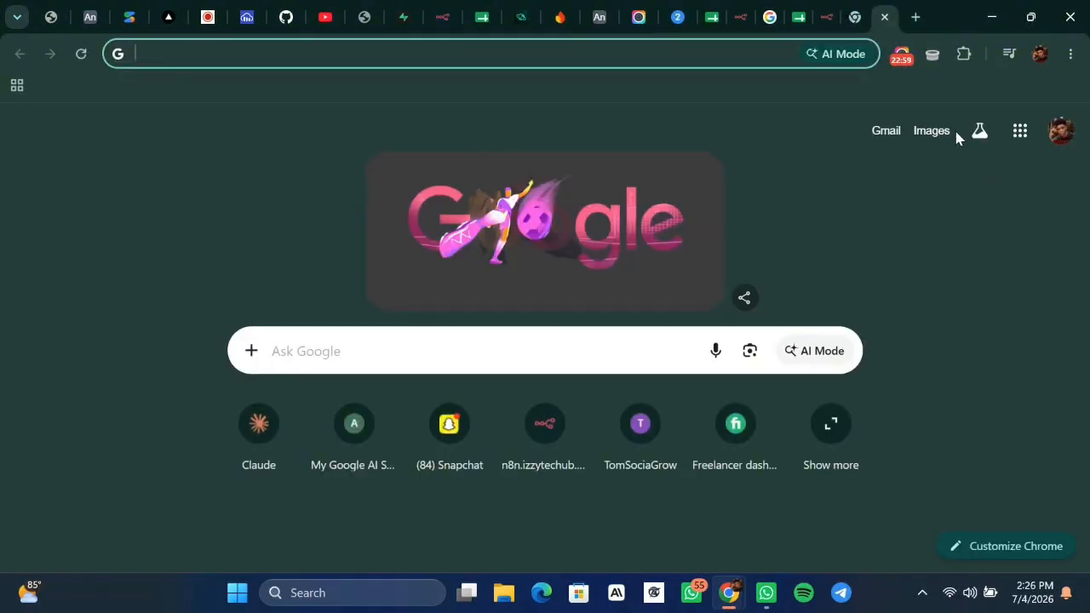
# Open the TUTORIAL WORLD thank-you email in the Gmail Primary inbox and read it through.
pyautogui.click(892, 138)
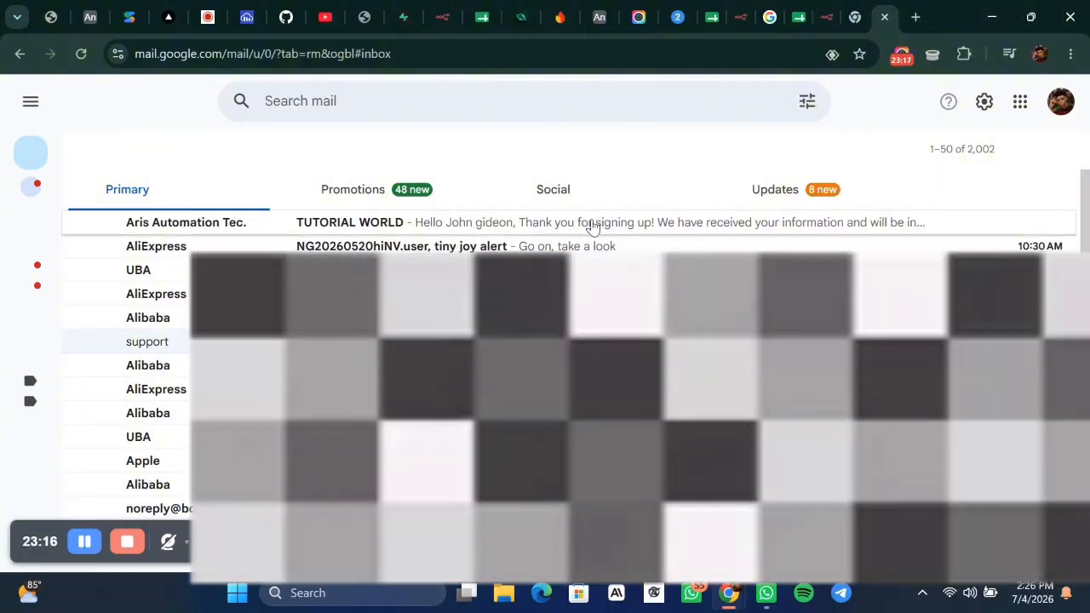
pyautogui.click(593, 224)
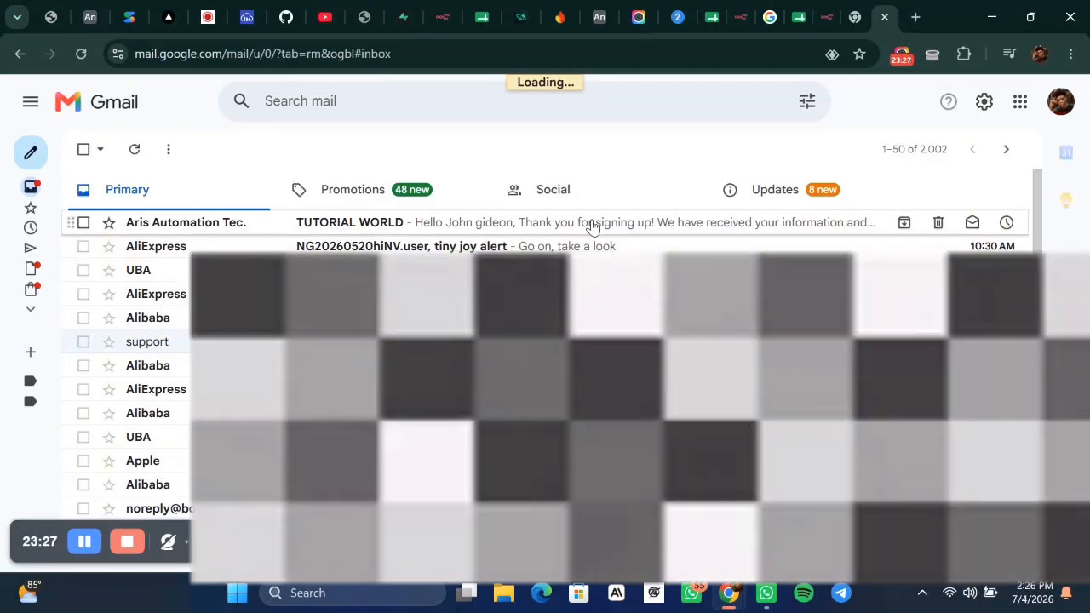
pyautogui.click(593, 225)
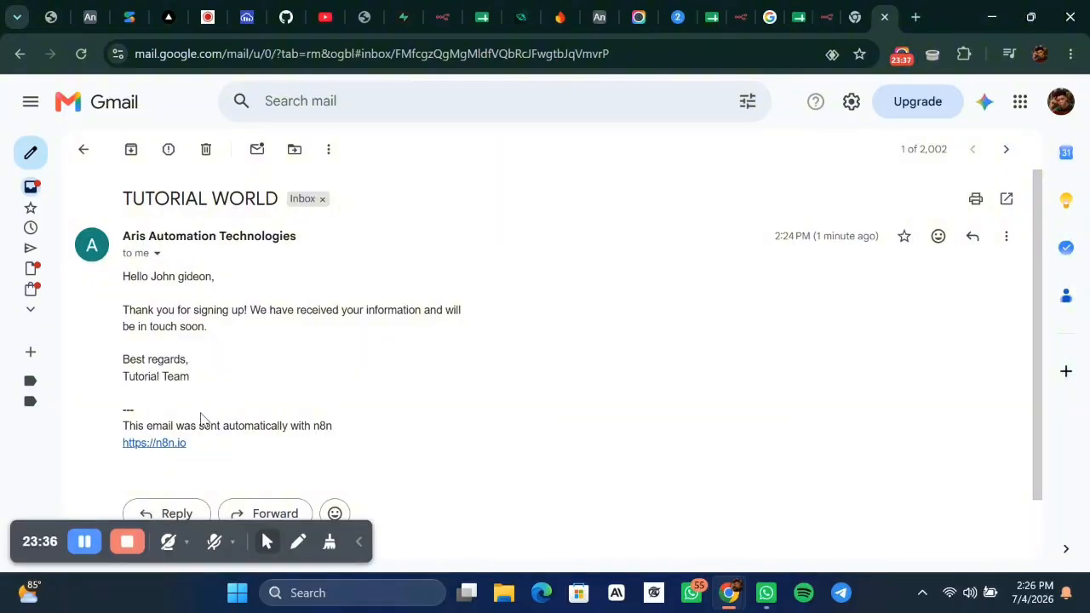
pyautogui.scroll(-1, 204, 443)
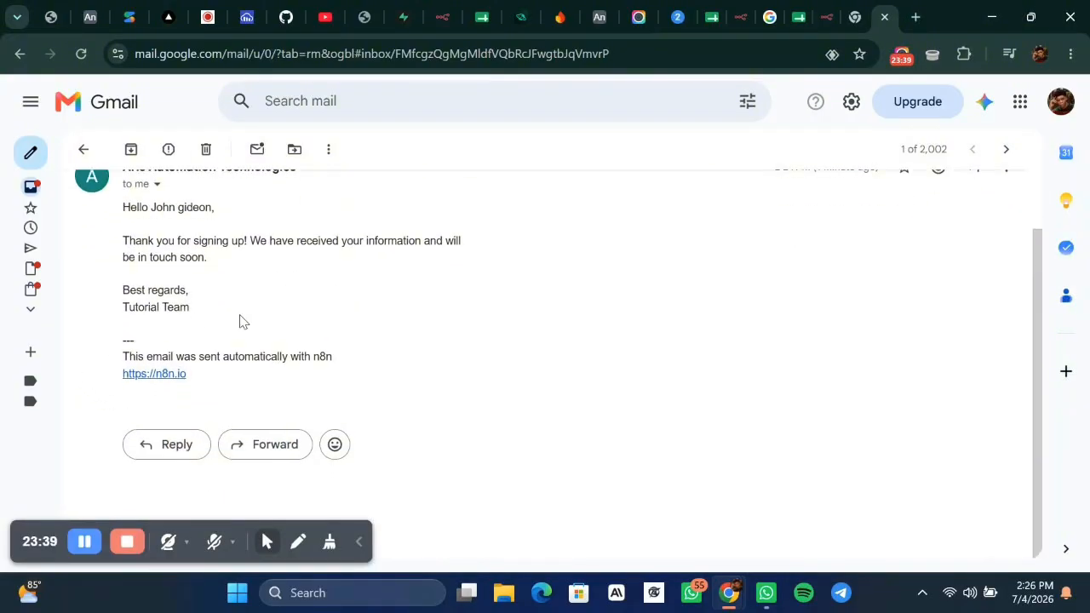
pyautogui.click(448, 17)
# Add Append n8n Attribution to the Send a message to THE USER node, switched off.
pyautogui.moveTo(720, 294)
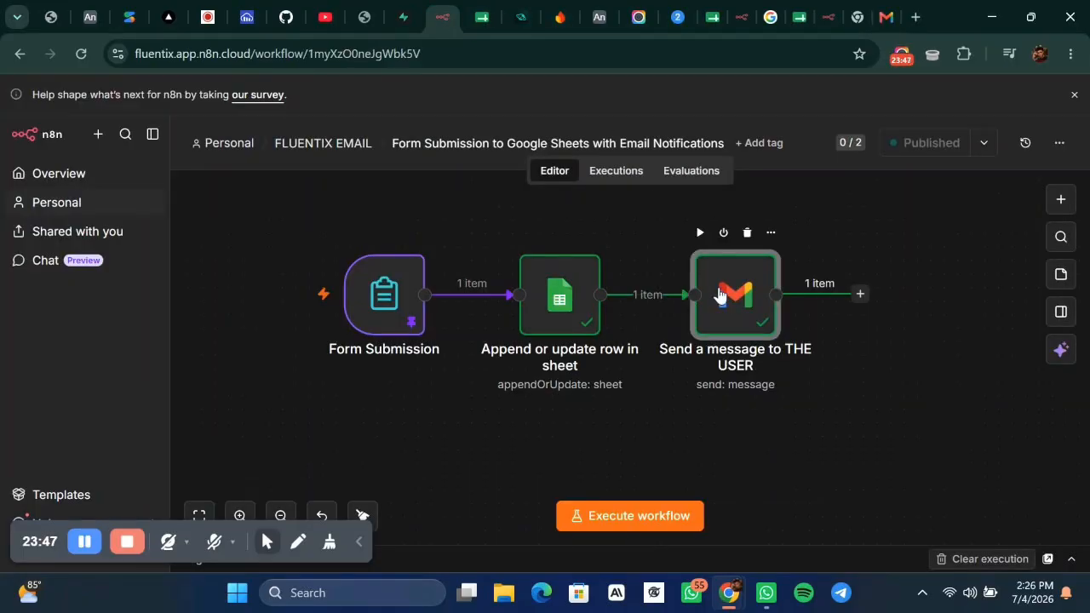
pyautogui.doubleClick(720, 294)
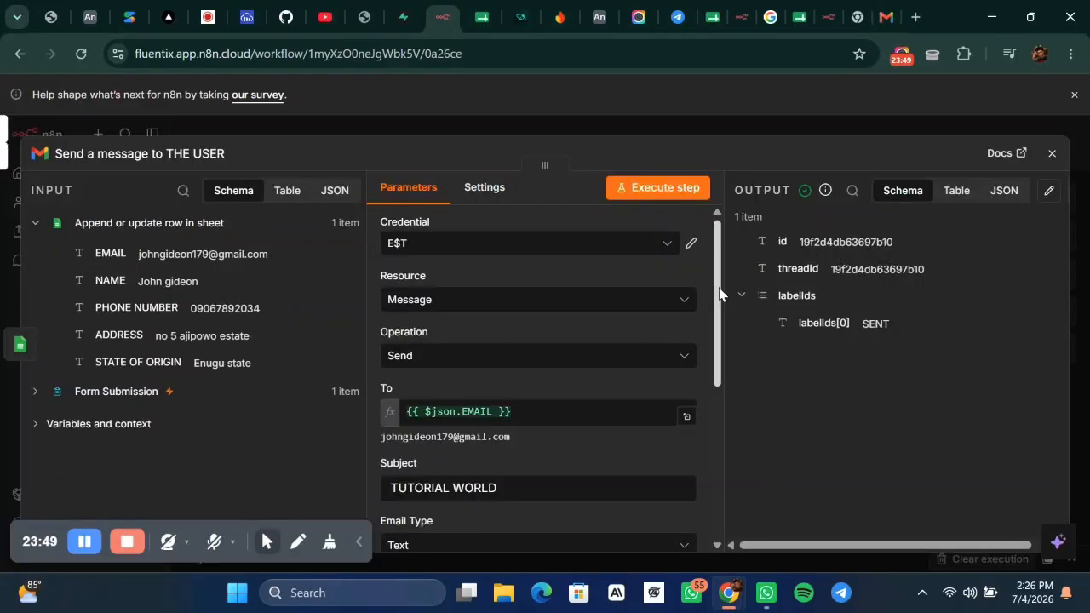
pyautogui.scroll(-5, 528, 358)
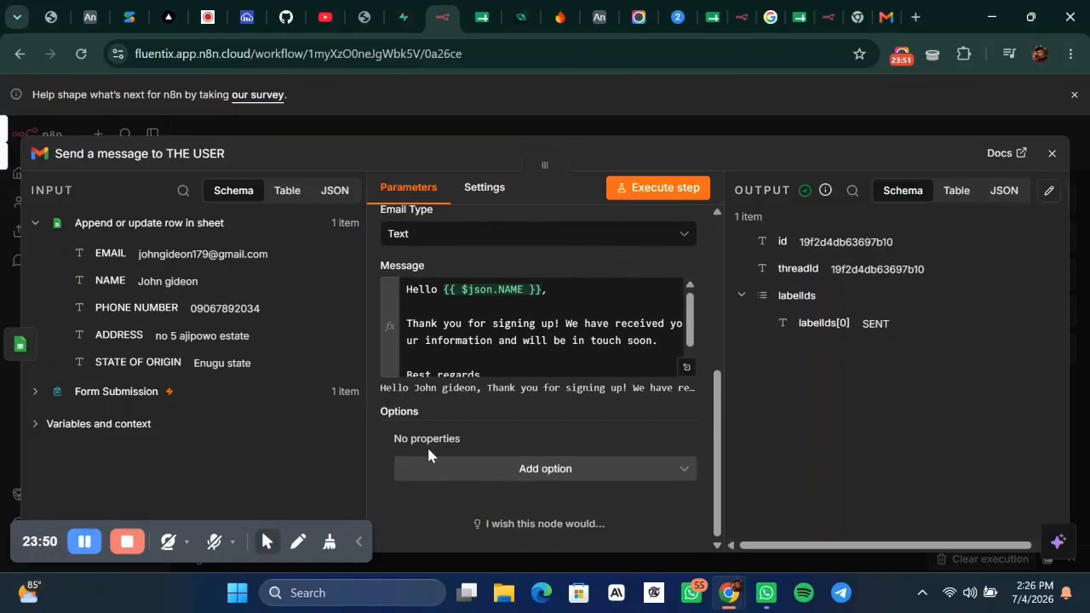
pyautogui.click(502, 468)
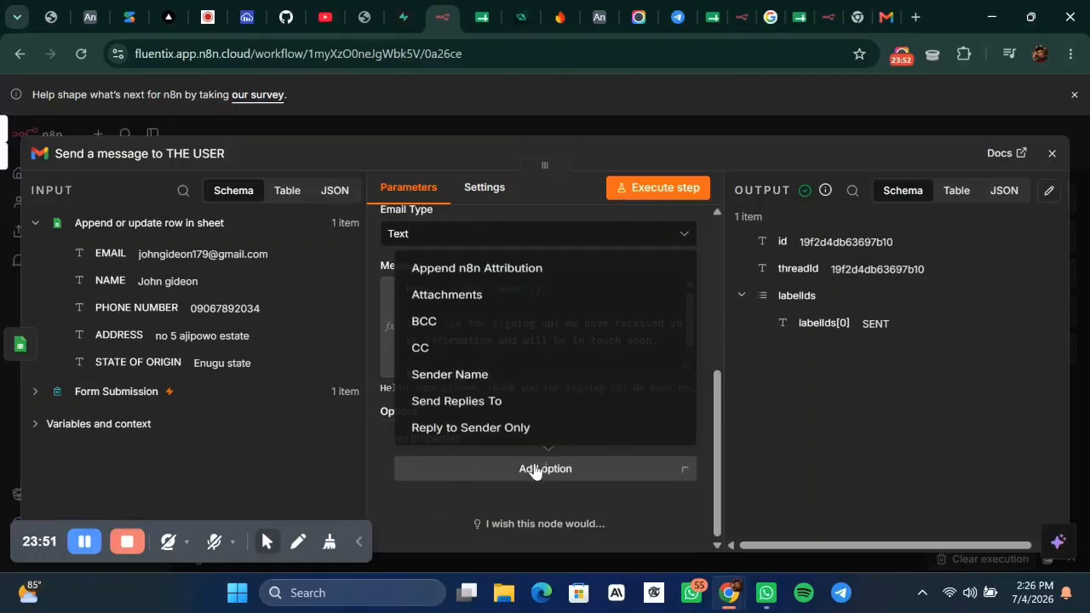
pyautogui.click(466, 266)
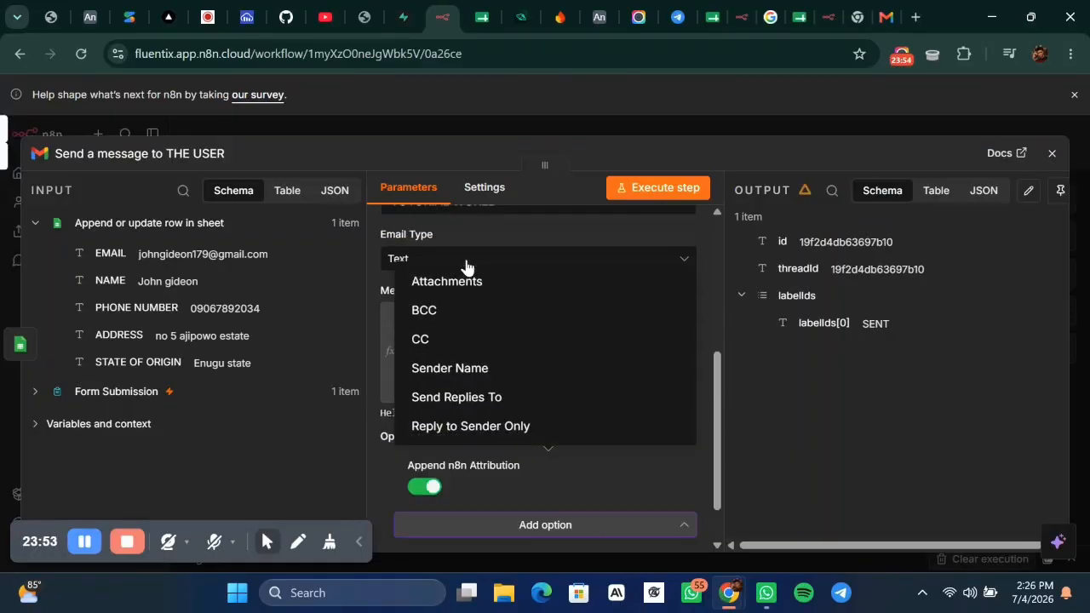
pyautogui.click(428, 487)
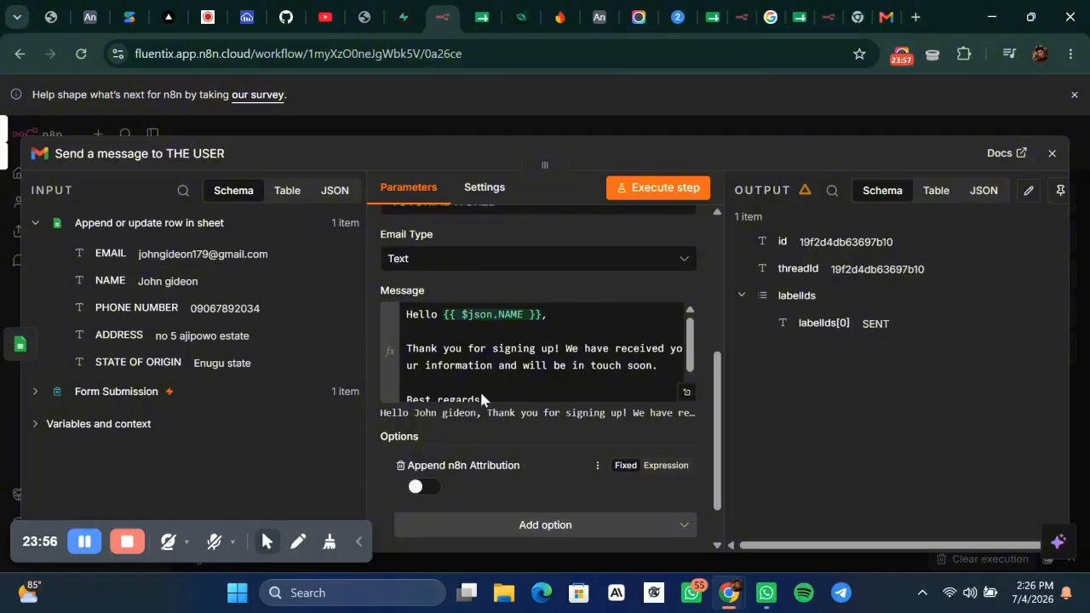
pyautogui.click(744, 128)
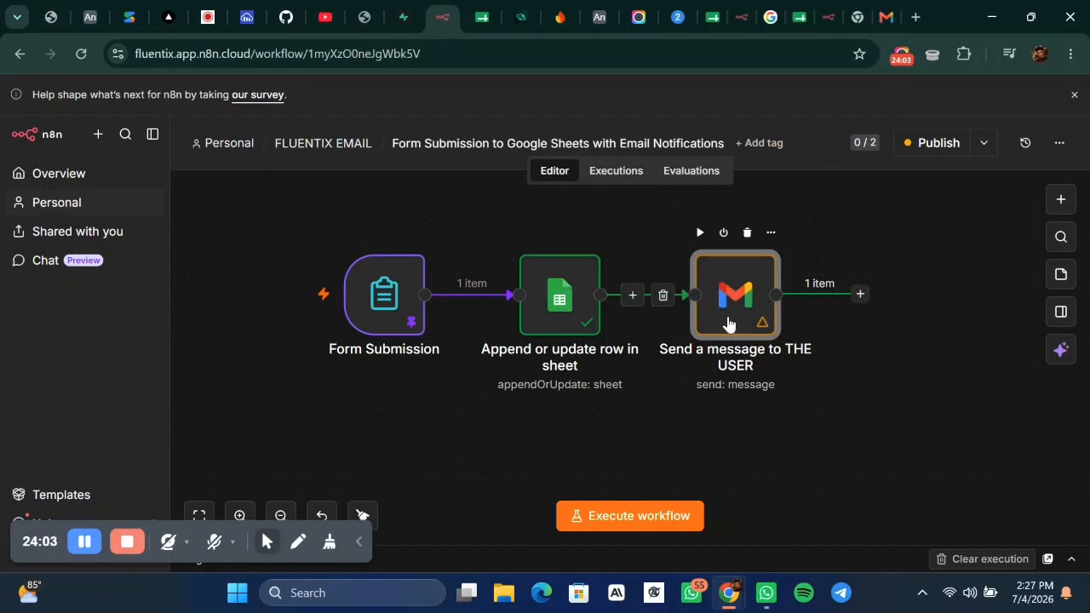
# Move the first Gmail node up and attach a Gmail Send a message node to the sheet step.
pyautogui.moveTo(726, 302); pyautogui.dragTo(684, 233)
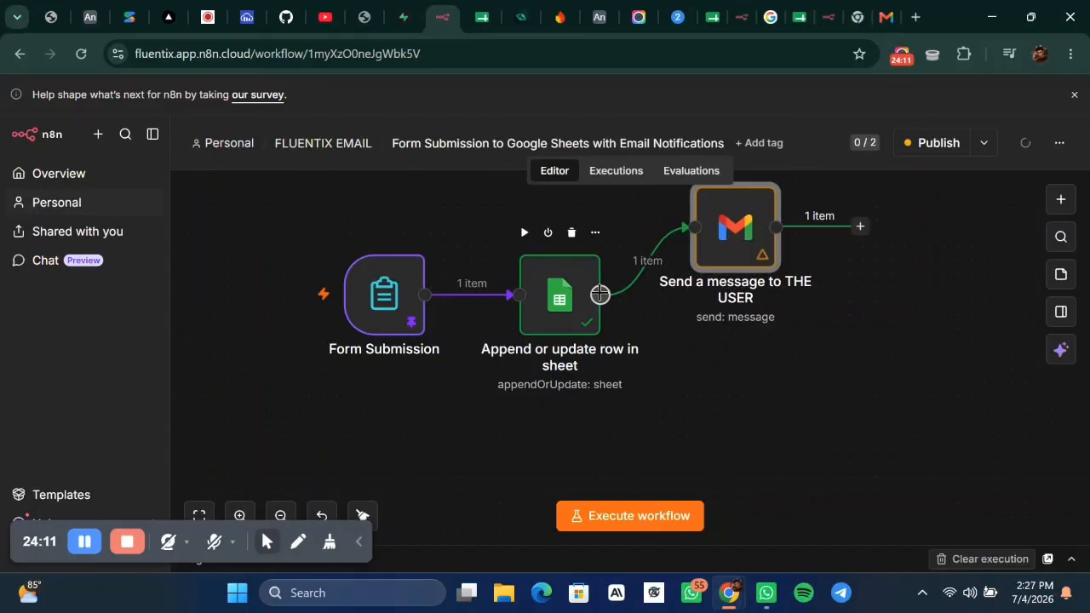
pyautogui.click(599, 294)
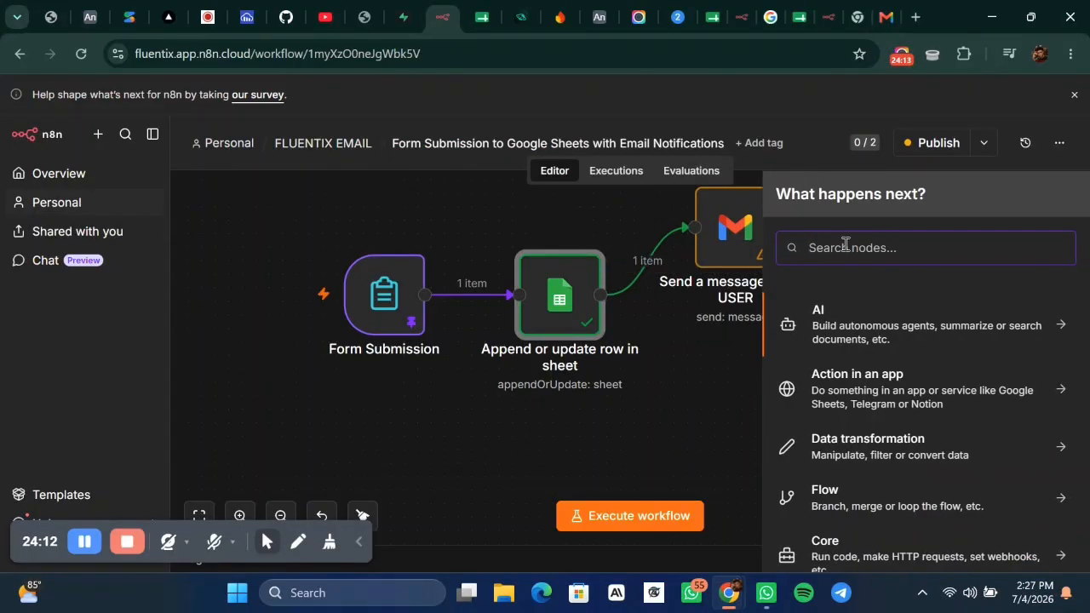
pyautogui.write('EM')
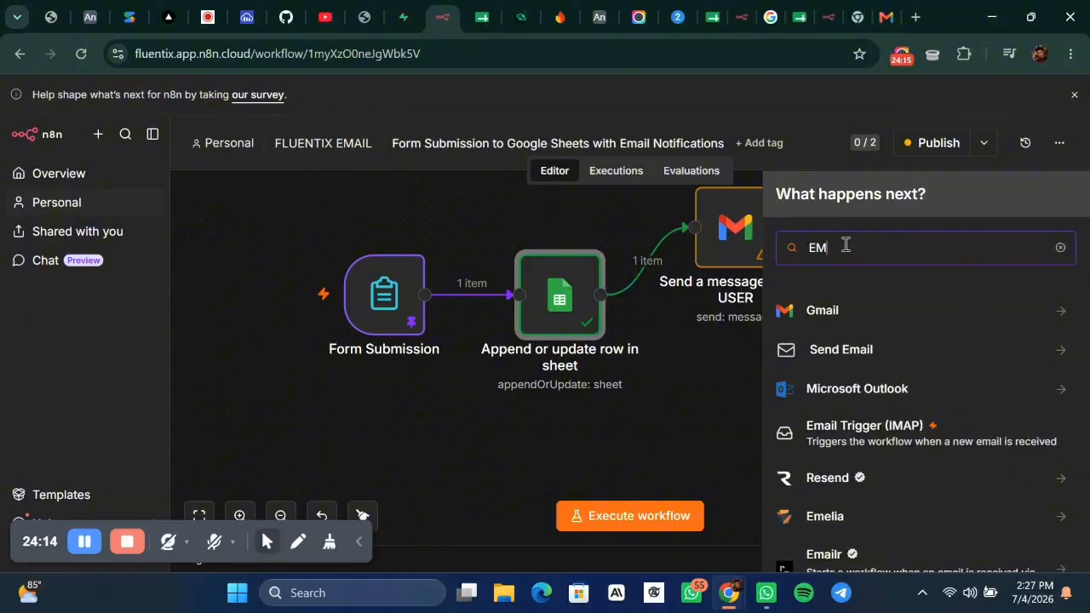
pyautogui.click(843, 312)
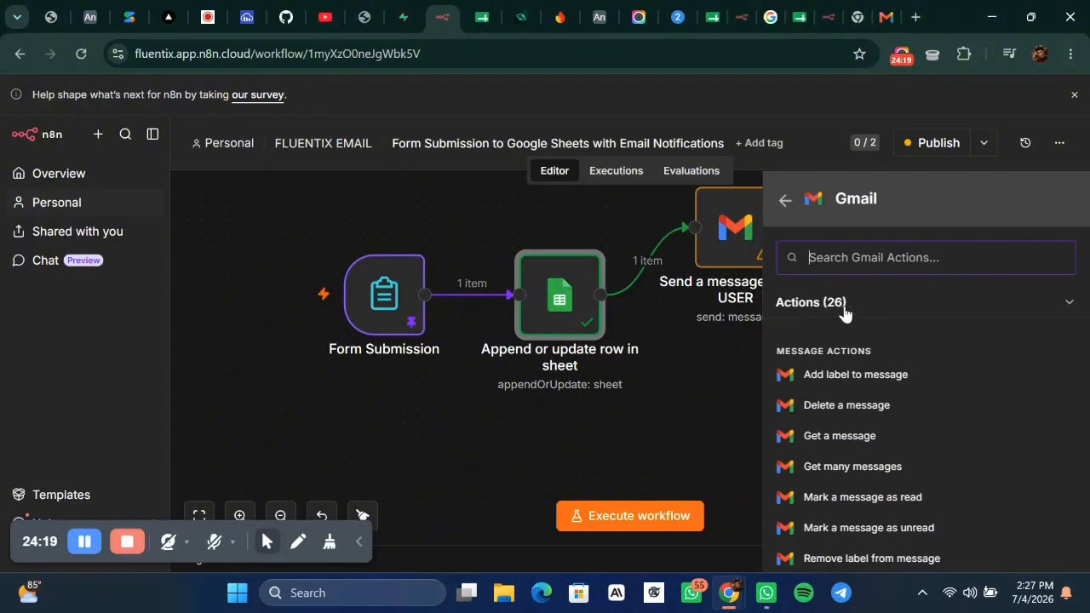
pyautogui.scroll(-3, 830, 444)
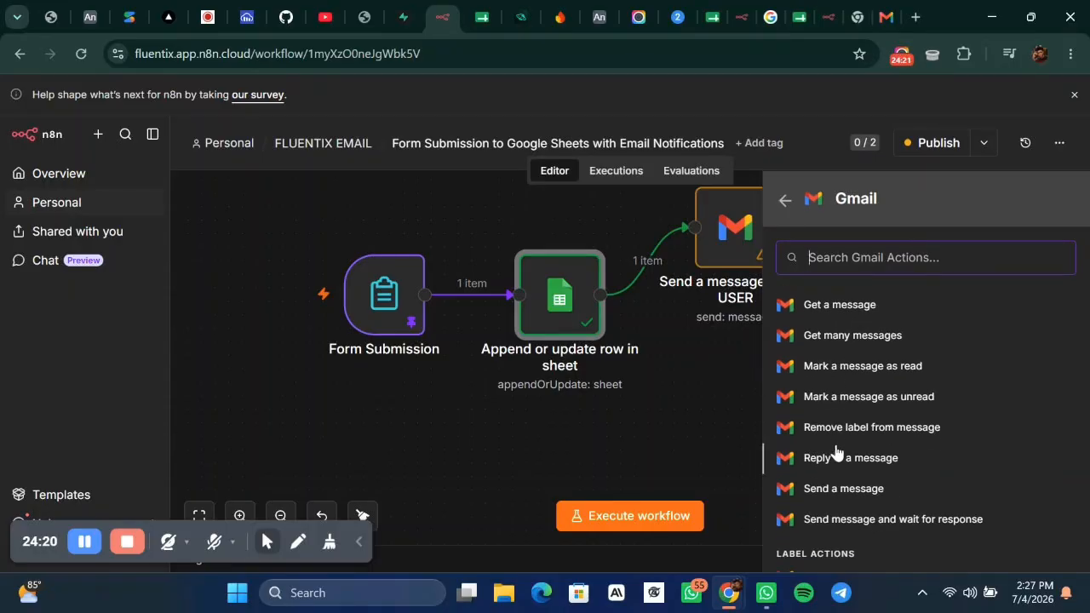
pyautogui.click(844, 496)
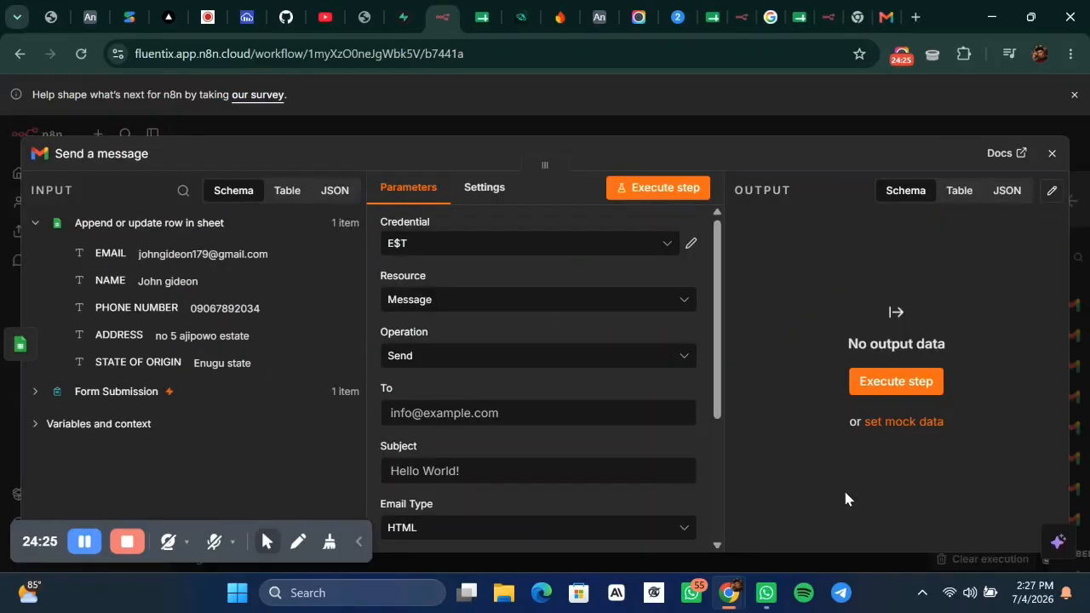
# Keep Resource as Message and enter the owner's e-mail address in the To field.
pyautogui.click(503, 315)
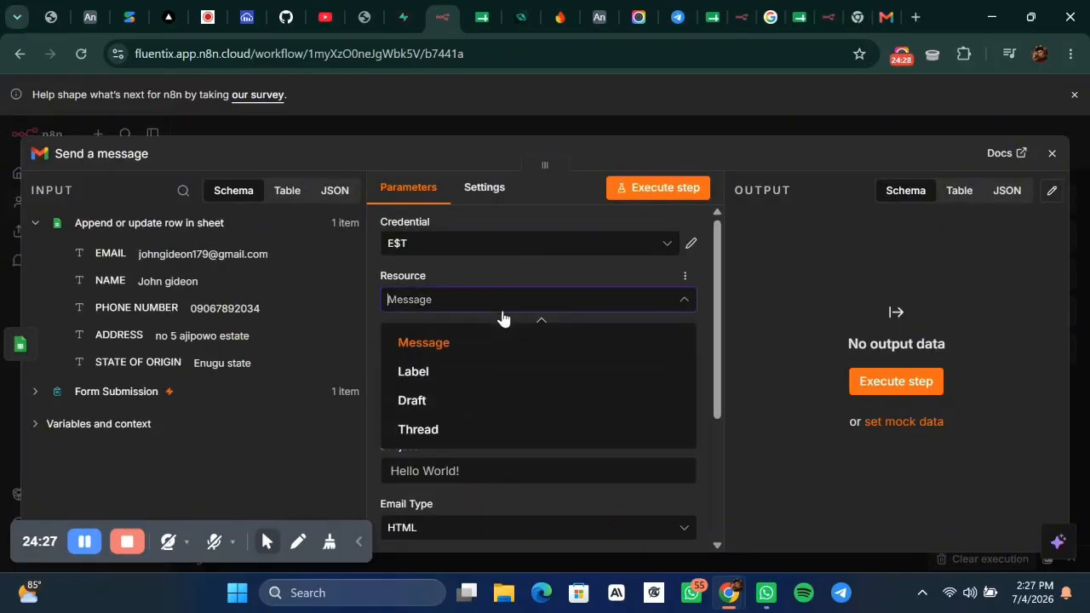
pyautogui.click(444, 348)
pyautogui.click(441, 419)
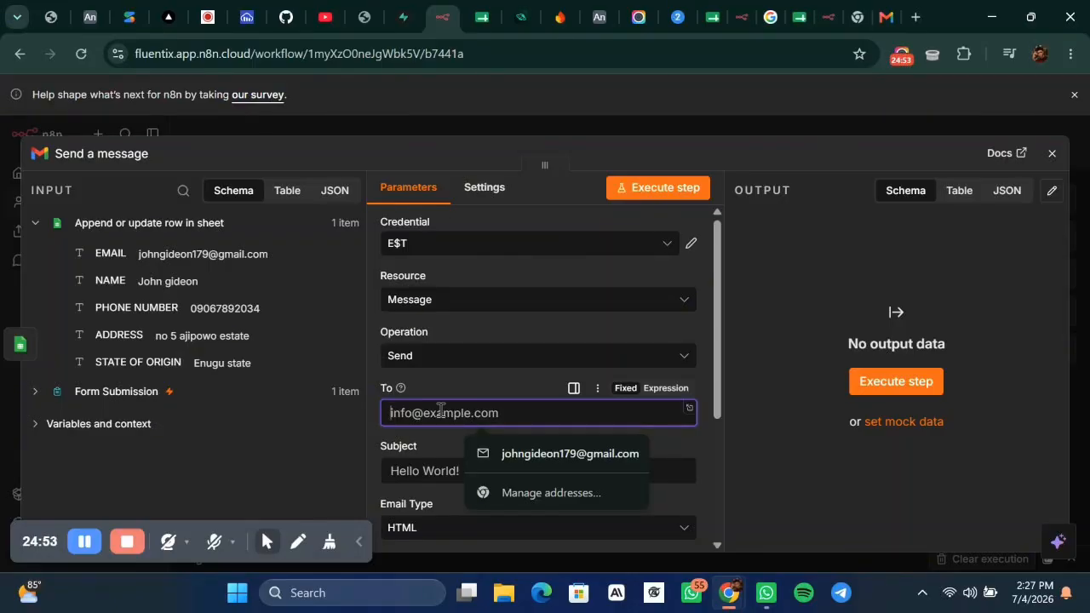
pyautogui.write('TO')
pyautogui.press('BackSpace')
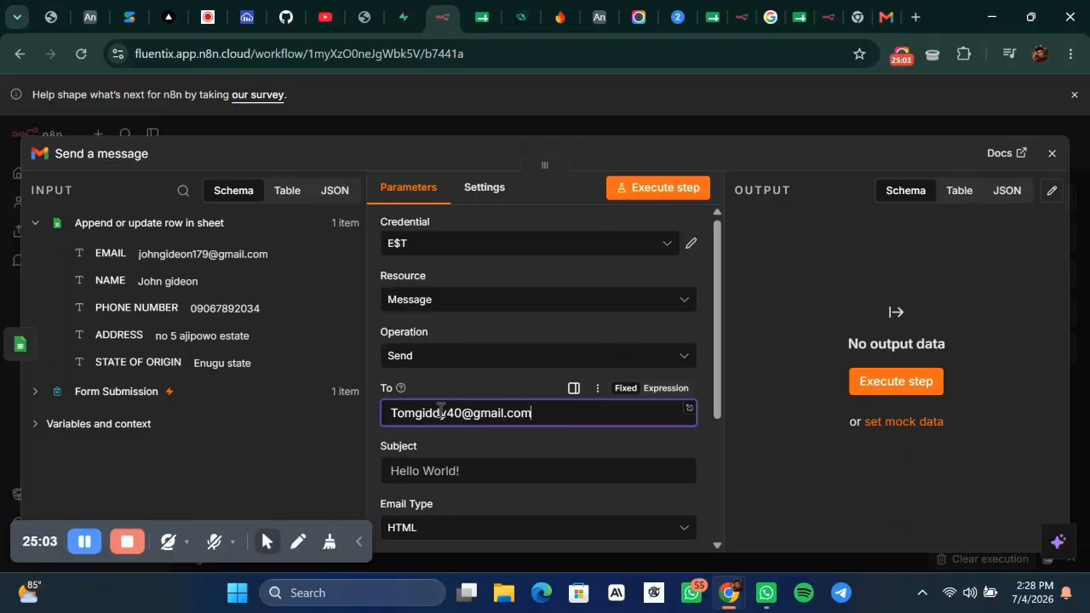
# Set the subject to 'NEW LEAD ON TUTORIAL'.
pyautogui.scroll(-1, 498, 469)
pyautogui.click(483, 443)
pyautogui.write('NEW')
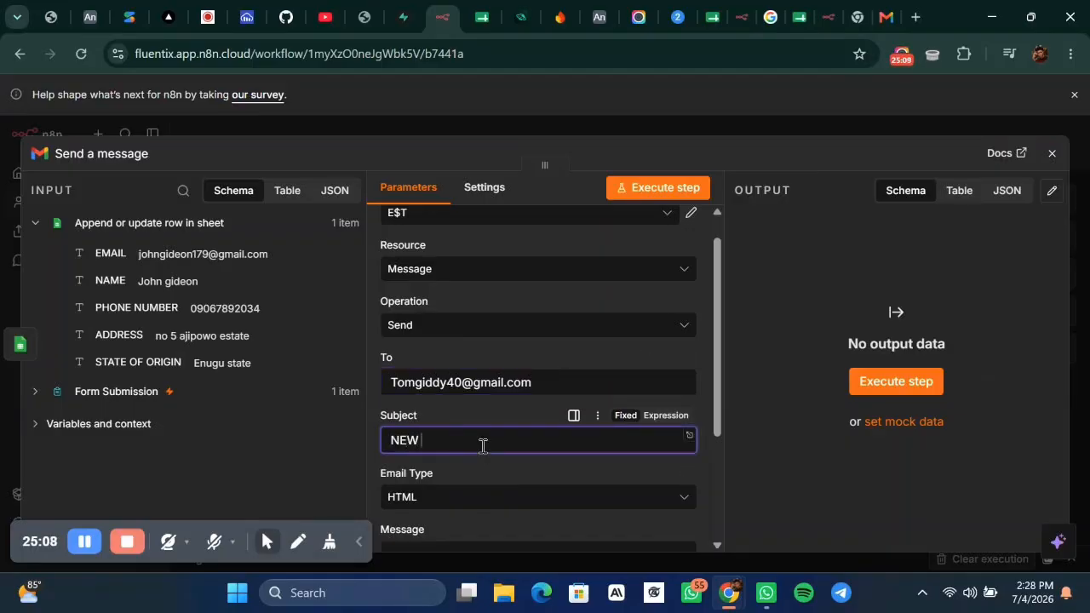
pyautogui.write(' LEAD ON TUTORIS')
pyautogui.press('BackSpace')
pyautogui.press('BackSpace')
pyautogui.write('AL')
# Set Email Type to Text and bring up the clipboard history for the message body.
pyautogui.scroll(-1, 483, 446)
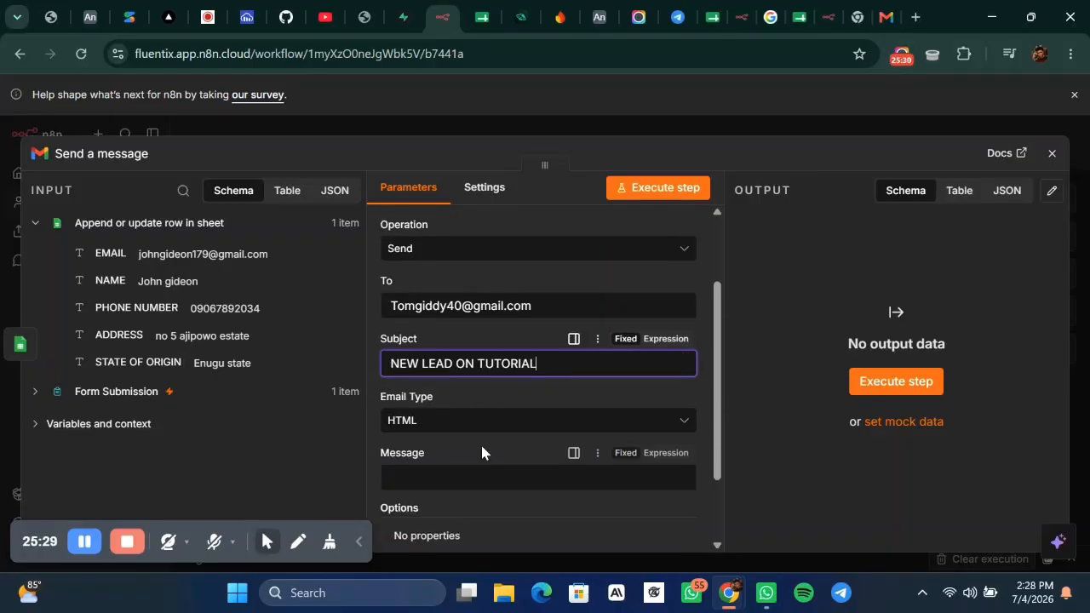
pyautogui.click(442, 417)
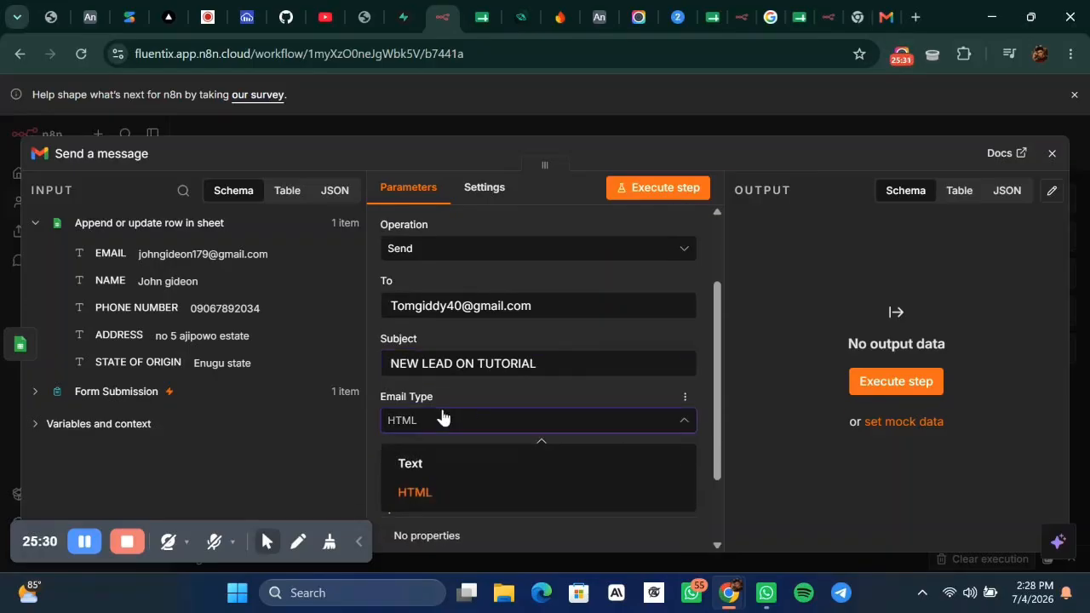
pyautogui.click(410, 463)
pyautogui.scroll(-1, 451, 473)
pyautogui.click(494, 430)
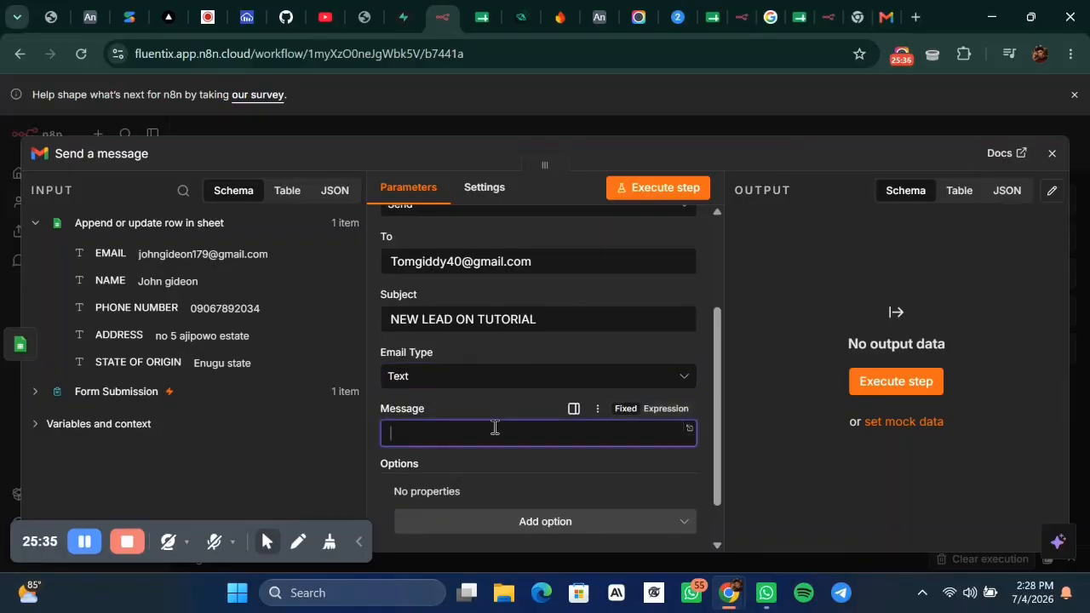
pyautogui.press('super+v')
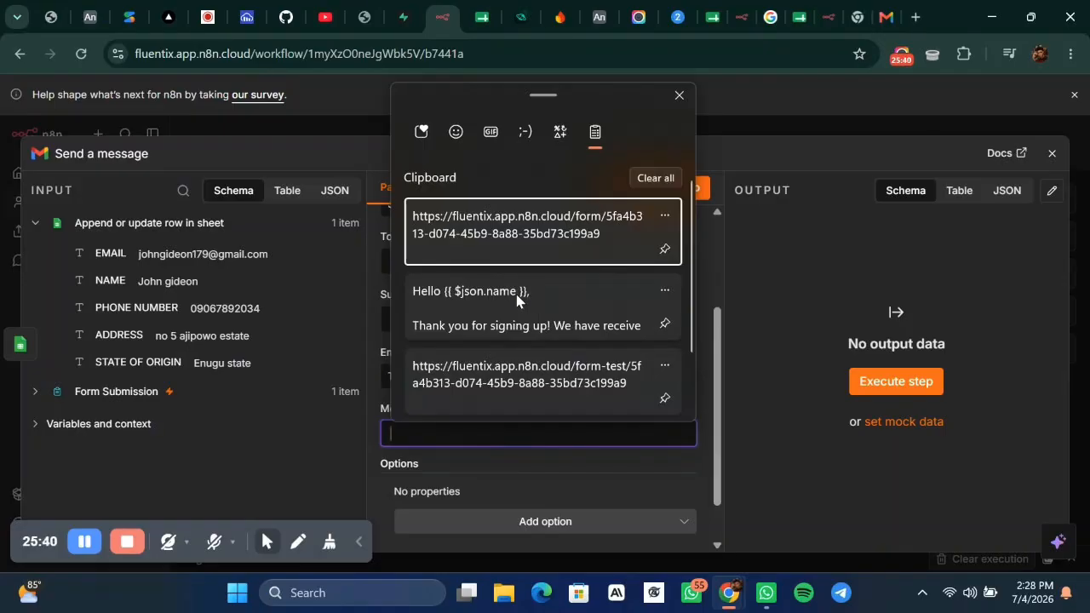
# Paste the saved thank-you message into the body and select the name field in the expression editor.
pyautogui.click(517, 300)
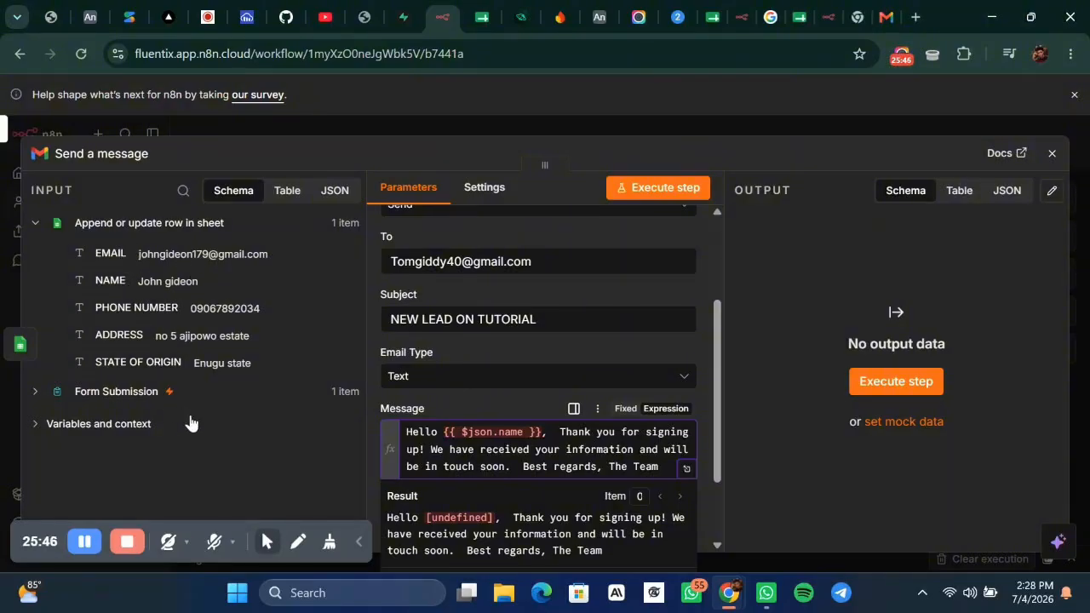
pyautogui.click(687, 468)
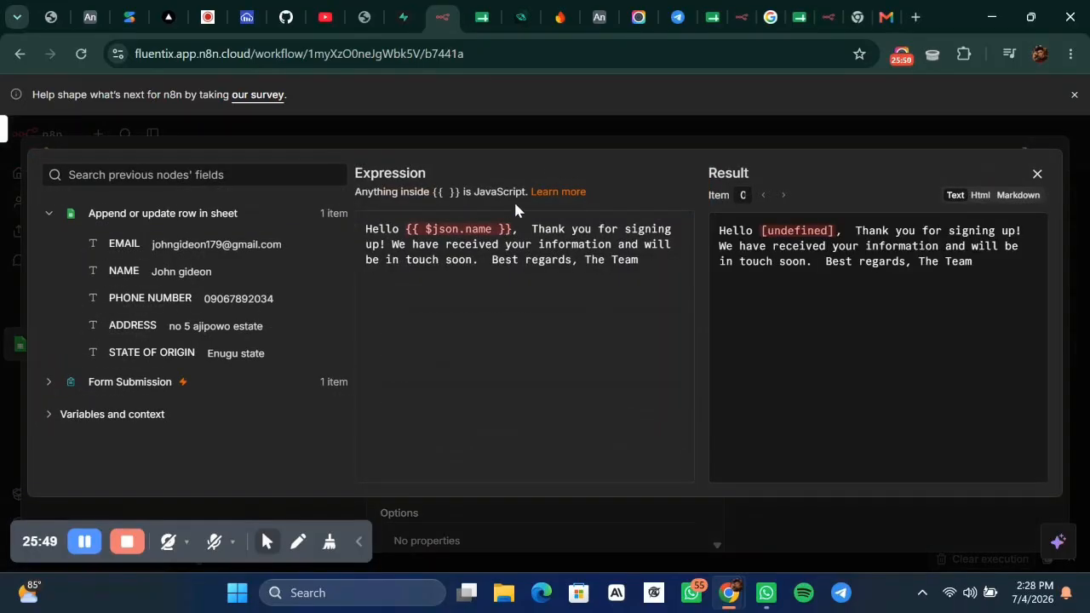
pyautogui.tripleClick(496, 221)
pyautogui.doubleClick(496, 221)
pyautogui.doubleClick(509, 230)
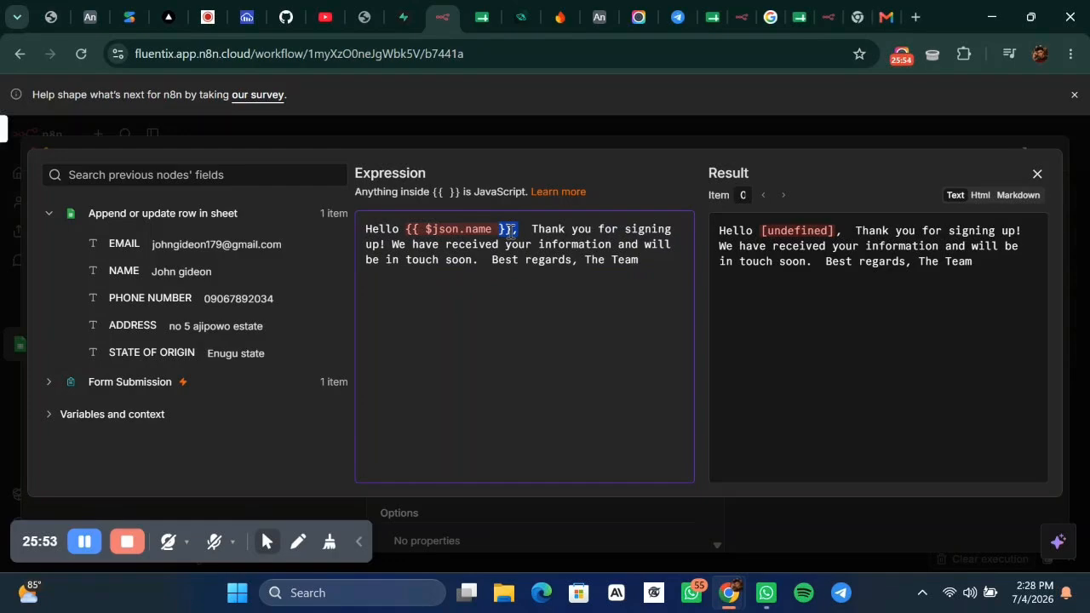
pyautogui.click(516, 226)
pyautogui.moveTo(404, 227); pyautogui.dragTo(517, 227)
# Replace the name field with a new-lead follow-up line ending ', here are the information he provided'.
pyautogui.write('WE')
pyautogui.press('BackSpace')
pyautogui.press('BackSpace')
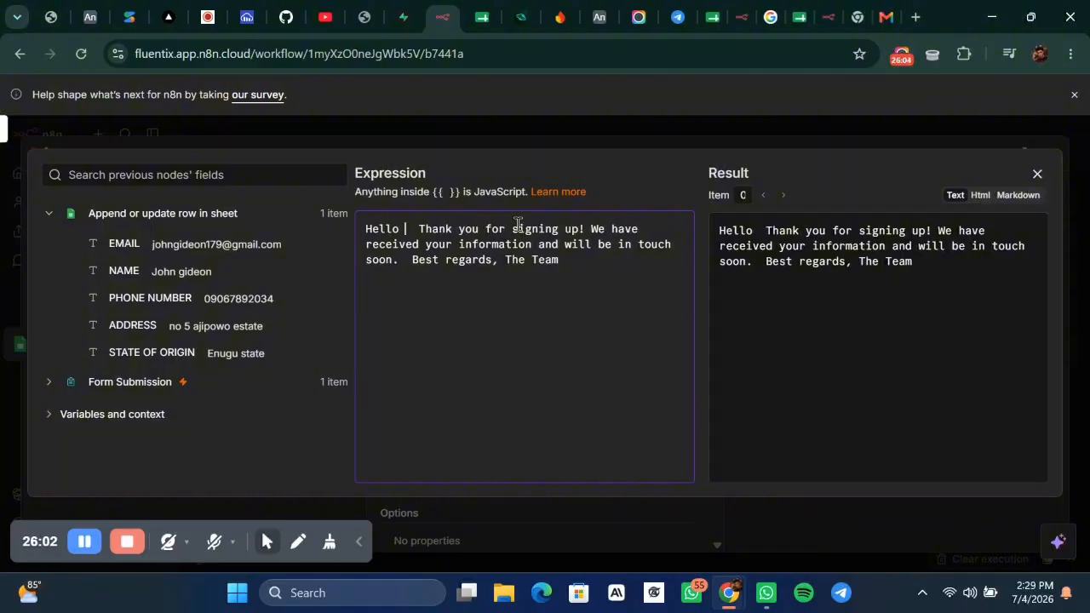
pyautogui.write('E')
pyautogui.press('BackSpace')
pyautogui.write(', WE')
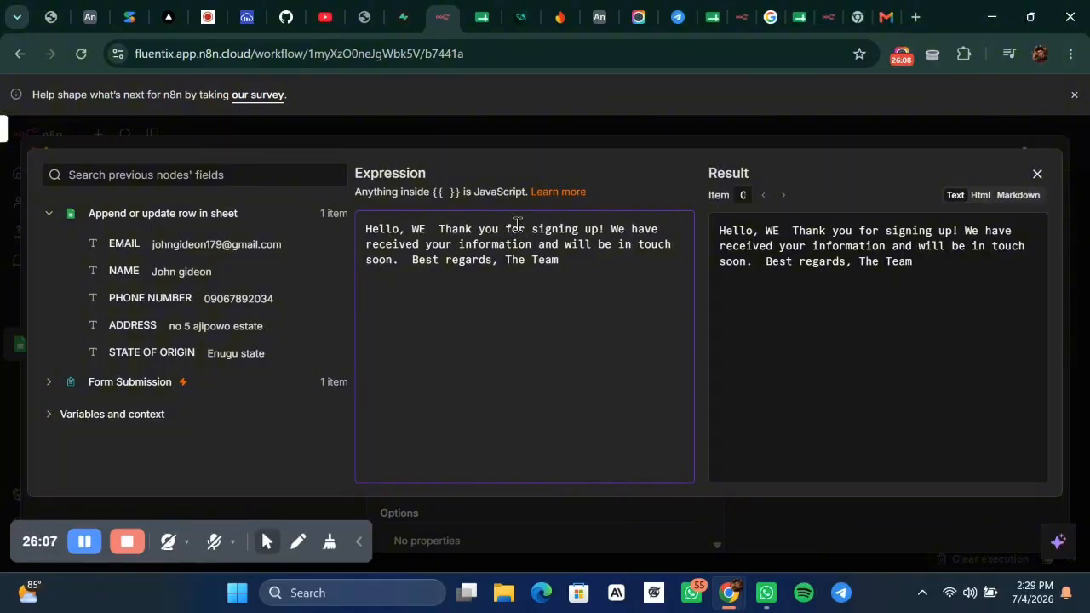
pyautogui.press('BackSpace')
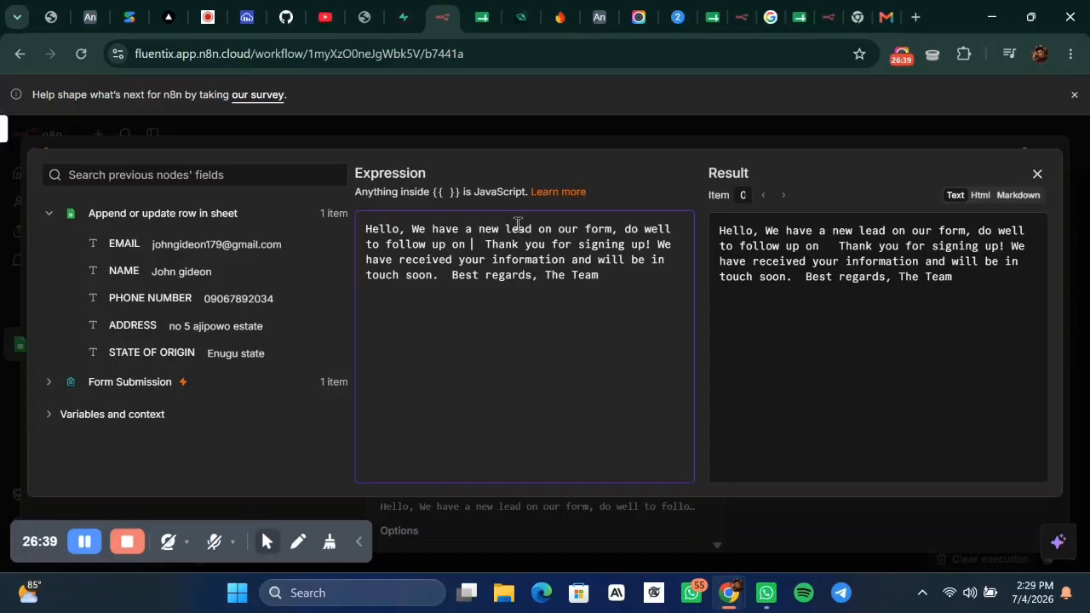
pyautogui.press('BackSpace')
pyautogui.press('BackSpace')
pyautogui.press('BackSpace')
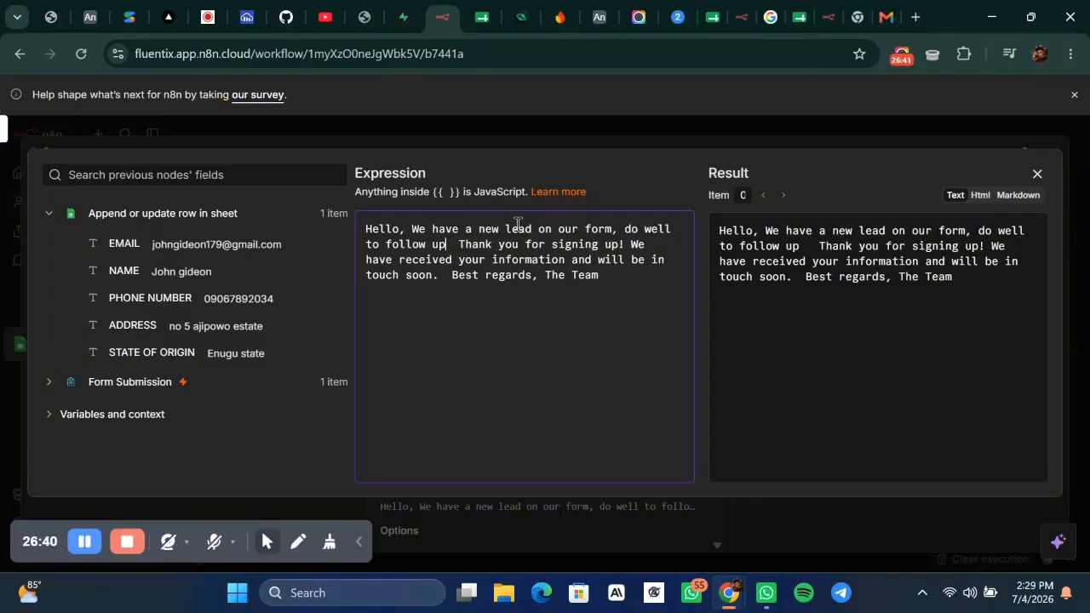
pyautogui.write(', here ')
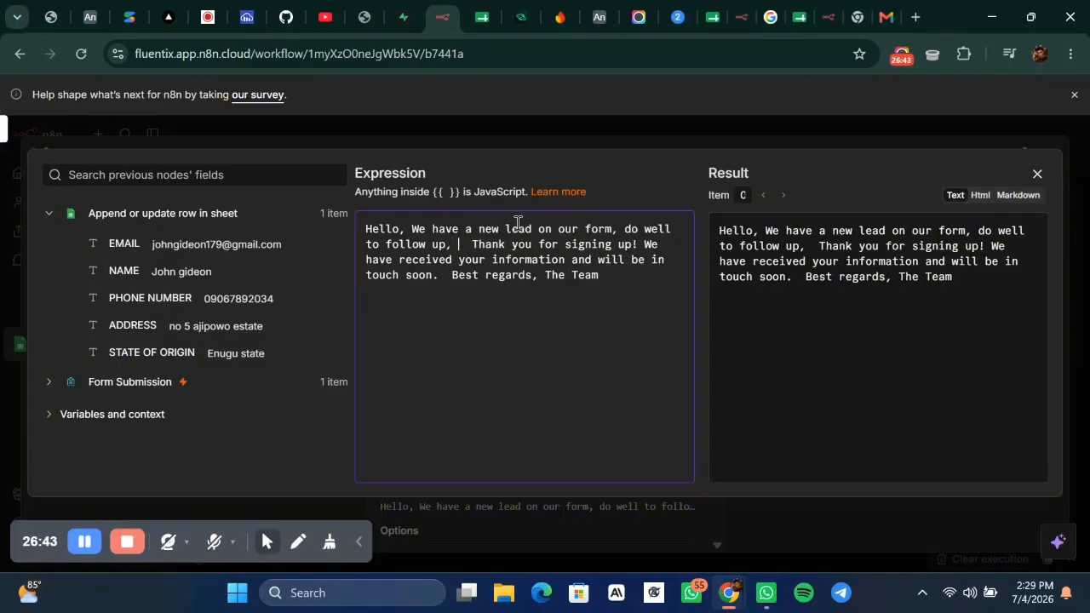
pyautogui.write('are ')
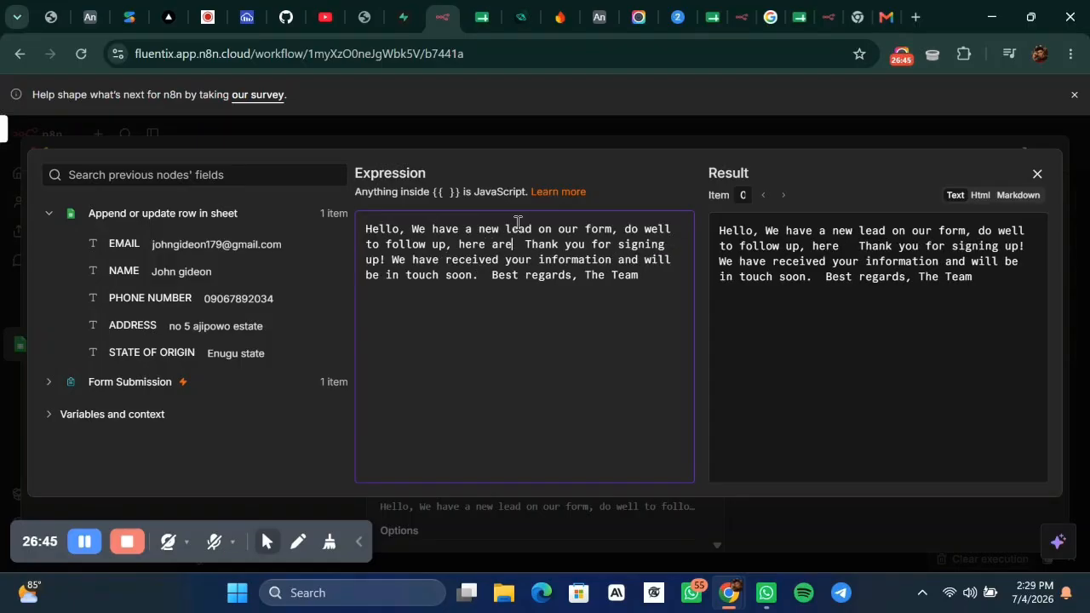
pyautogui.write('the ')
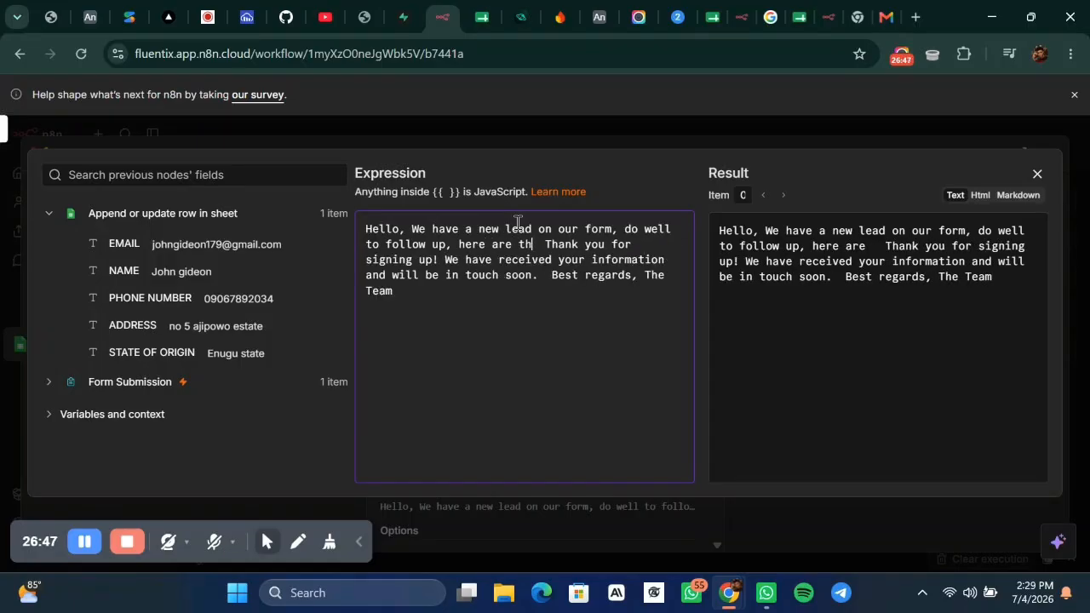
pyautogui.write('inform')
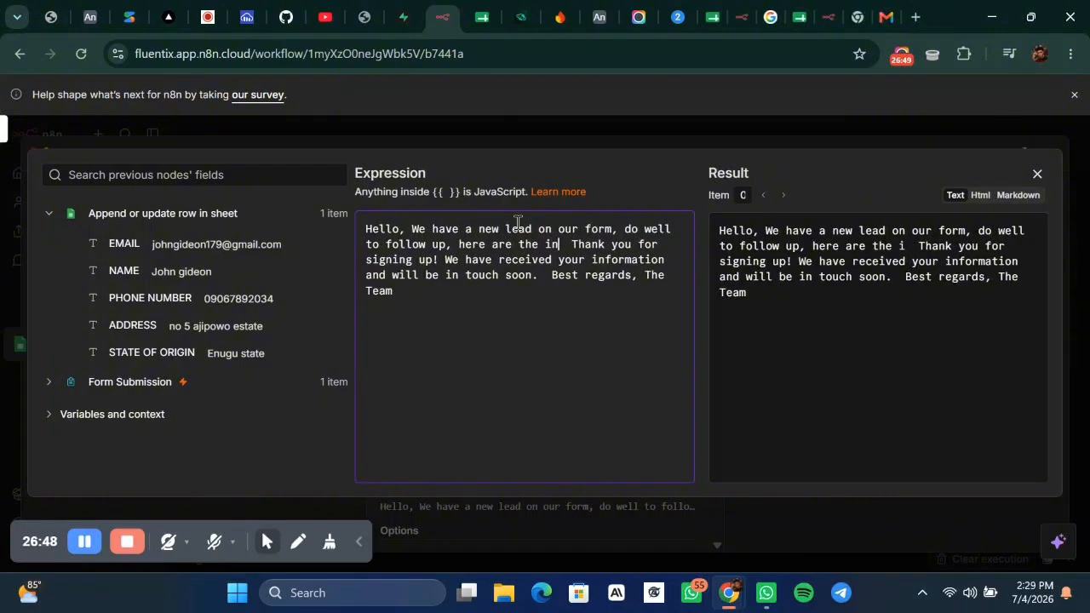
pyautogui.write('ation h')
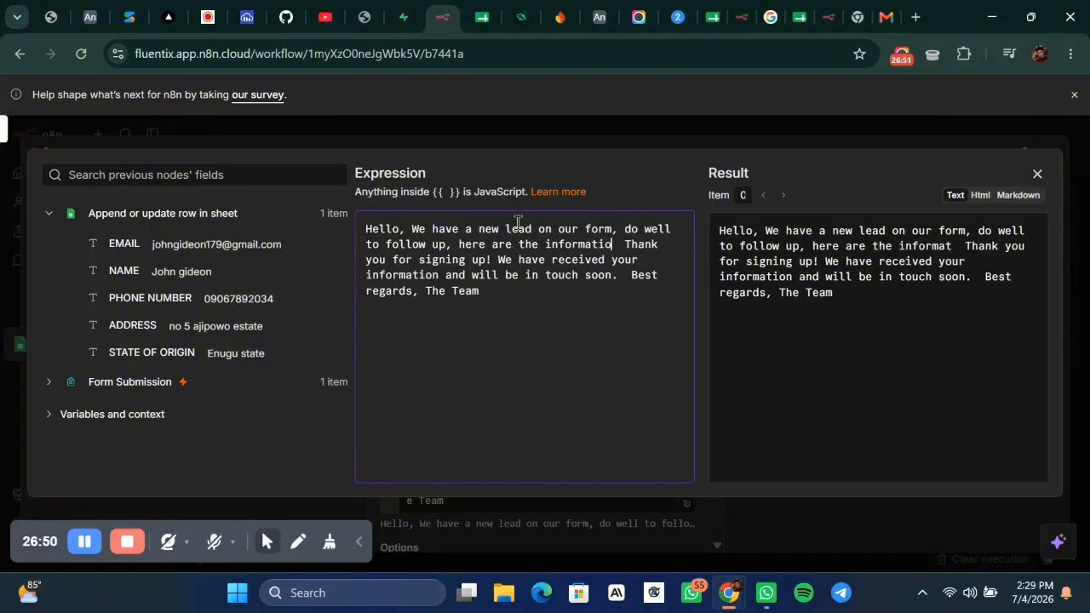
pyautogui.write('e provided')
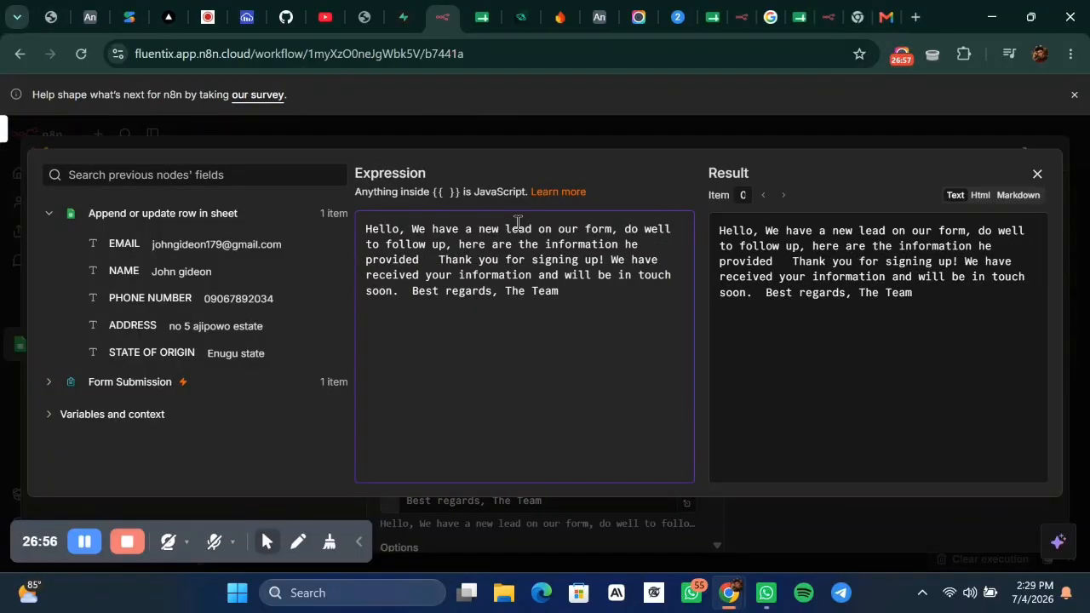
# Delete the old thank-you paragraph and add blank lines above the sign-off.
pyautogui.moveTo(426, 260); pyautogui.dragTo(409, 299)
pyautogui.press('BackSpace')
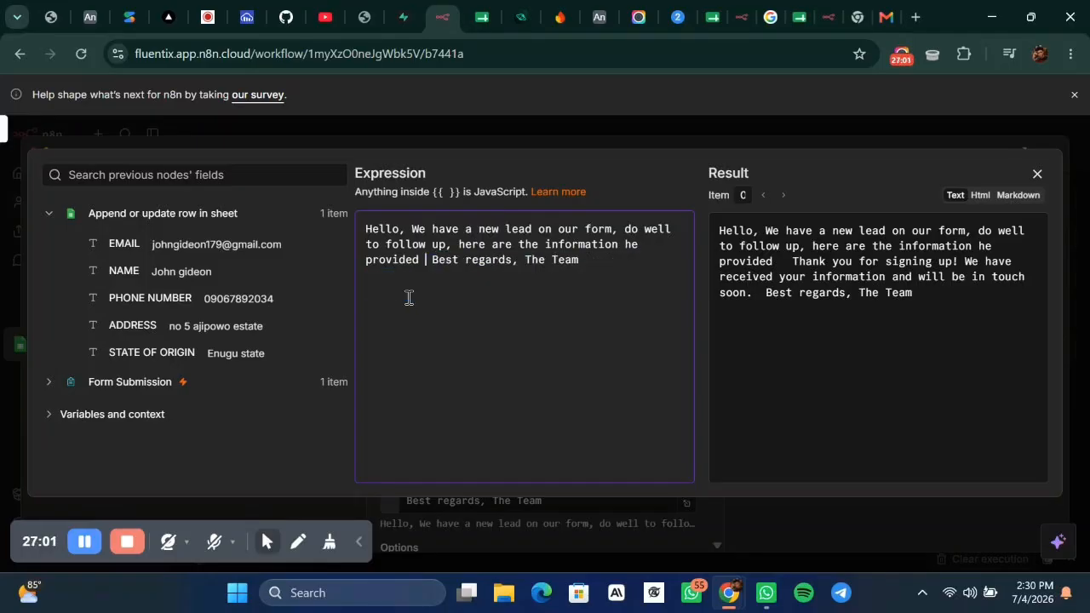
pyautogui.press('Return')
pyautogui.press('Return')
pyautogui.press('Return')
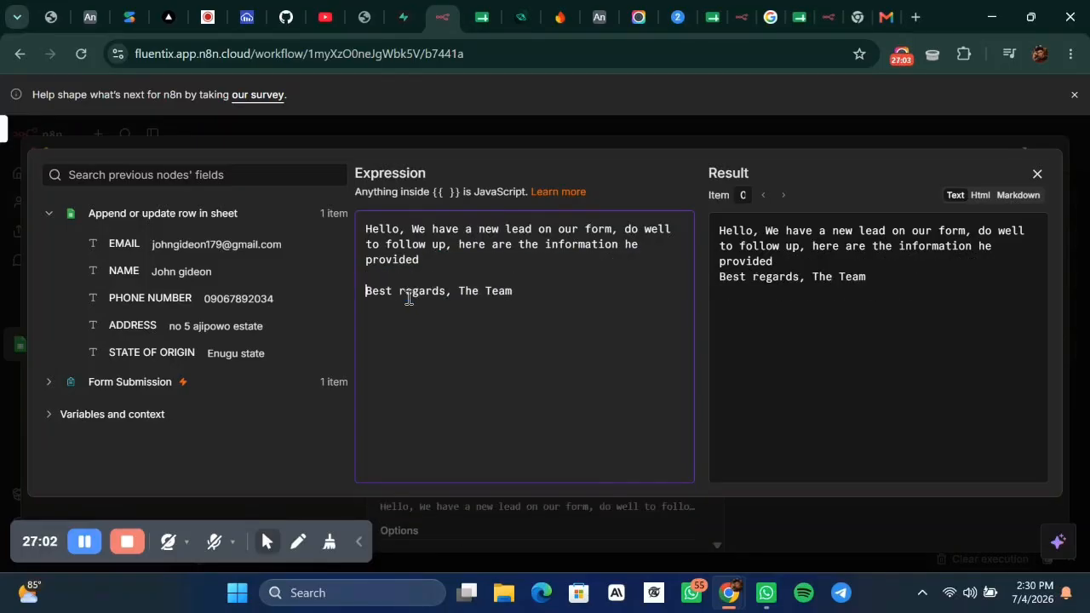
pyautogui.press('Return')
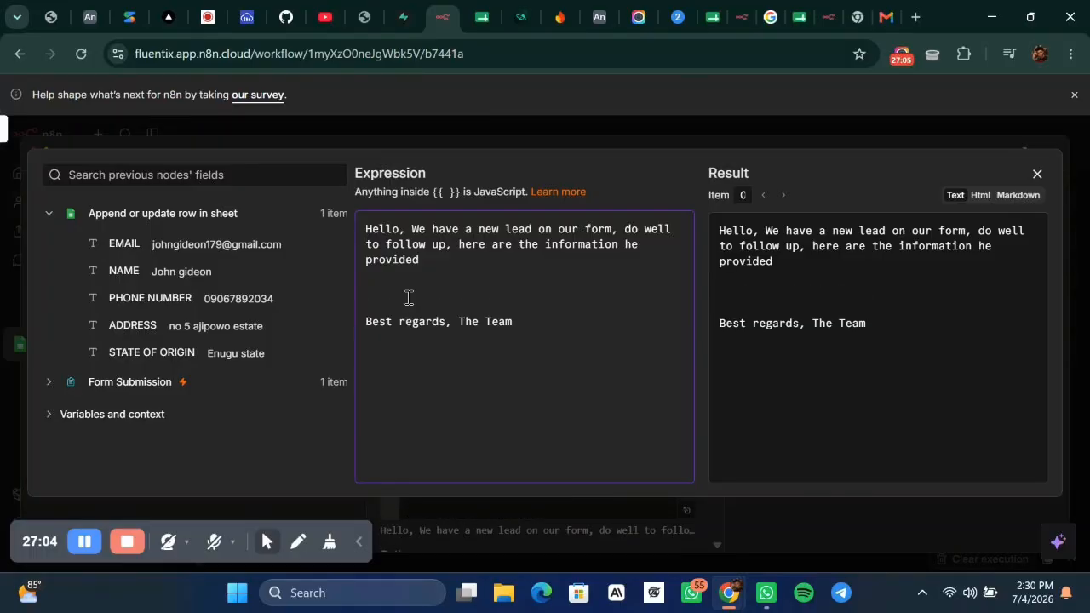
pyautogui.click(409, 288)
pyautogui.click(373, 282)
# Type EMAIL, NAME and PHONE labels on separate lines above the sign-off.
pyautogui.click(372, 287)
pyautogui.write('EMAIL')
pyautogui.press('Return')
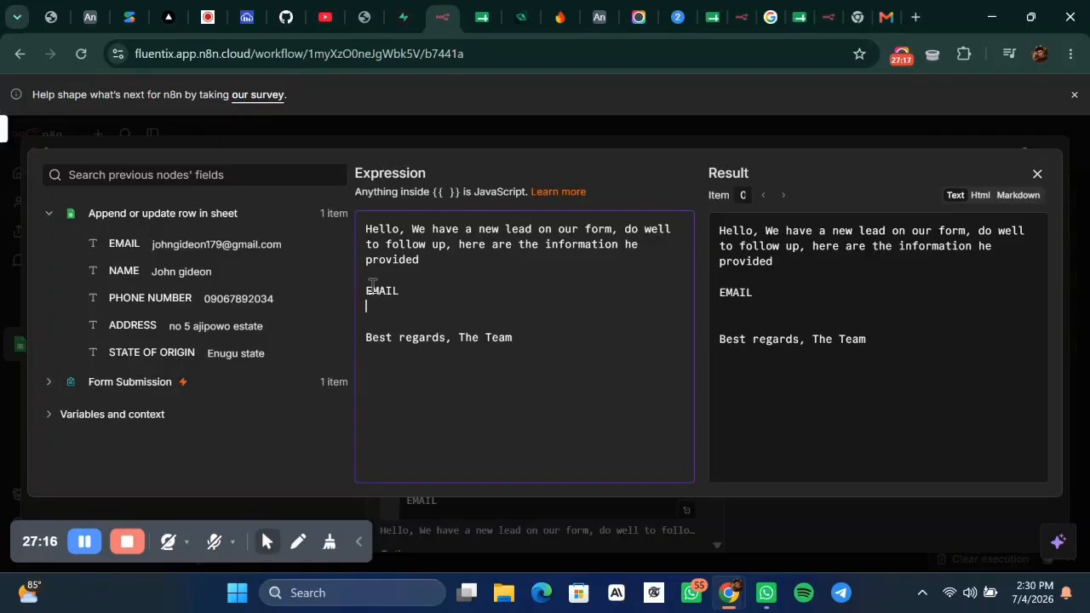
pyautogui.write('PHOBE')
pyautogui.press('BackSpace')
pyautogui.press('BackSpace')
pyautogui.write('NE')
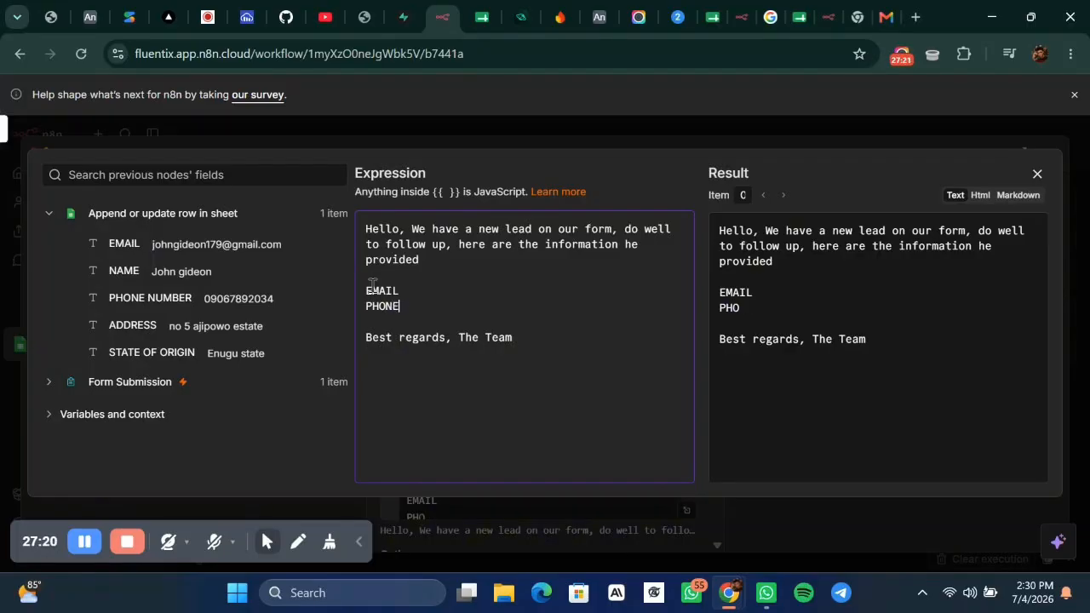
pyautogui.press('Return')
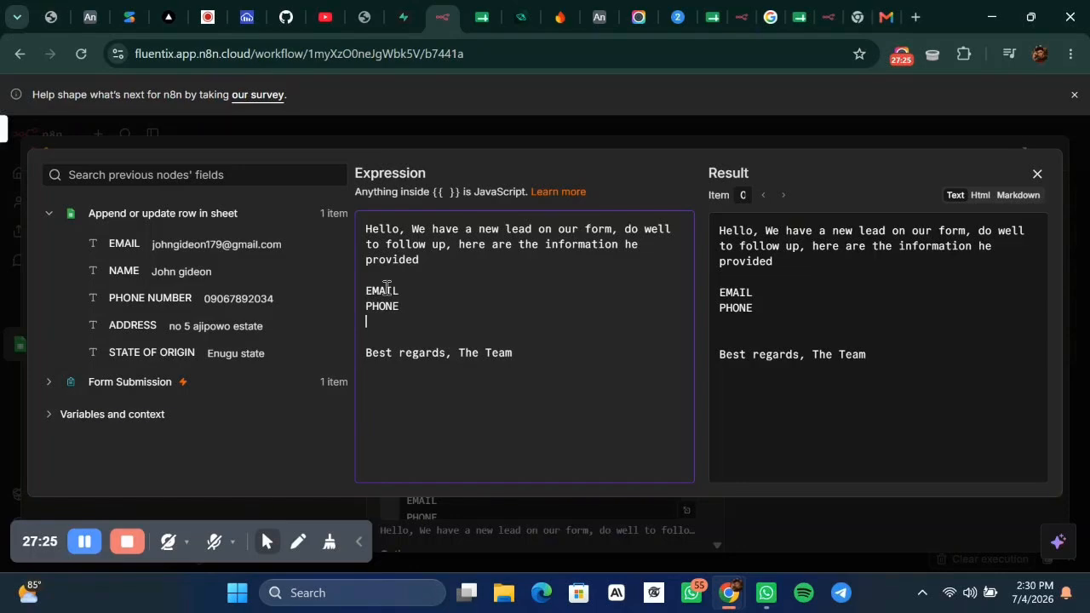
pyautogui.click(400, 291)
pyautogui.press('Return')
pyautogui.write('NAME')
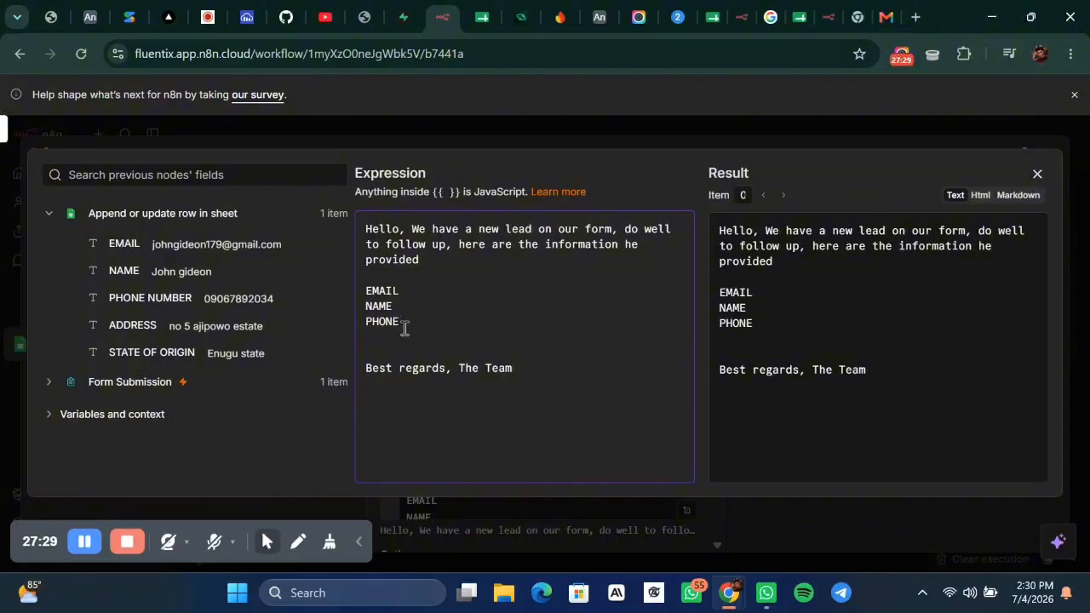
# Add the ADDRESS and 'STATE OF ORIGIN:' label lines.
pyautogui.press('Return')
pyautogui.write('A')
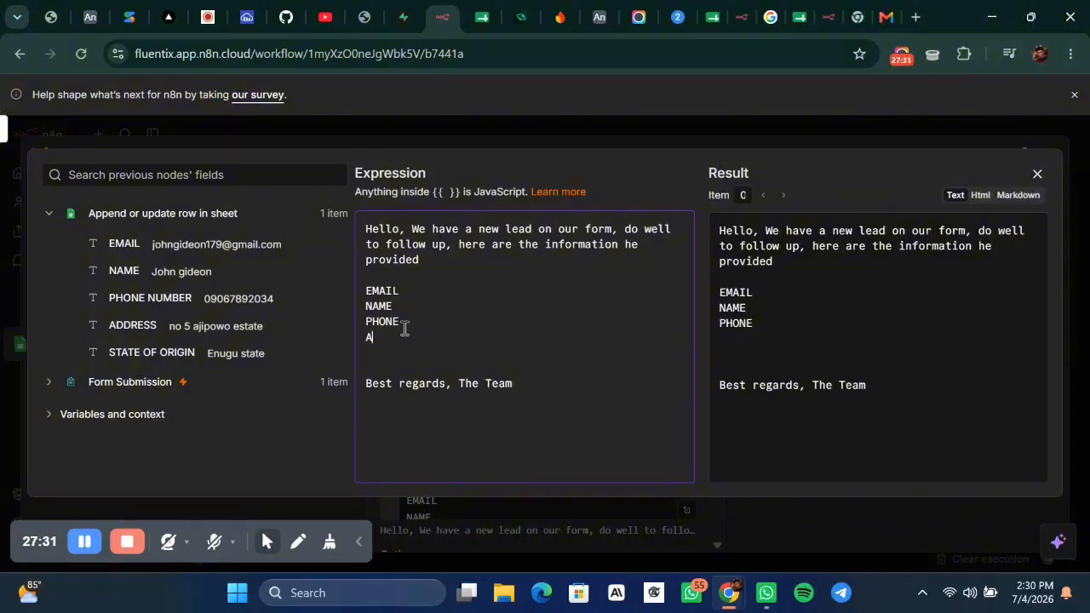
pyautogui.write('DDRESSS')
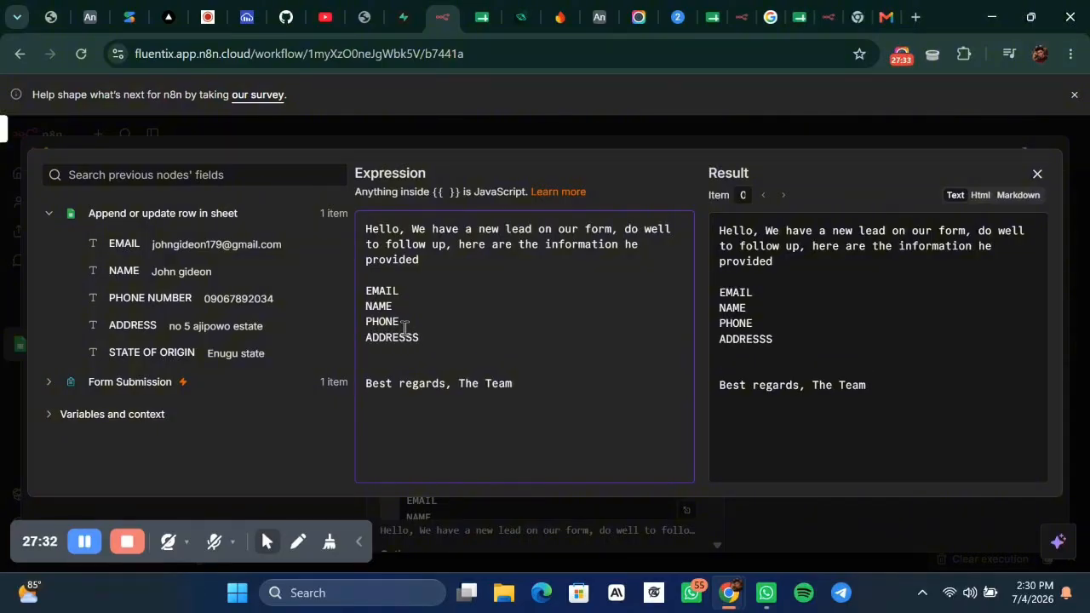
pyautogui.press('Return')
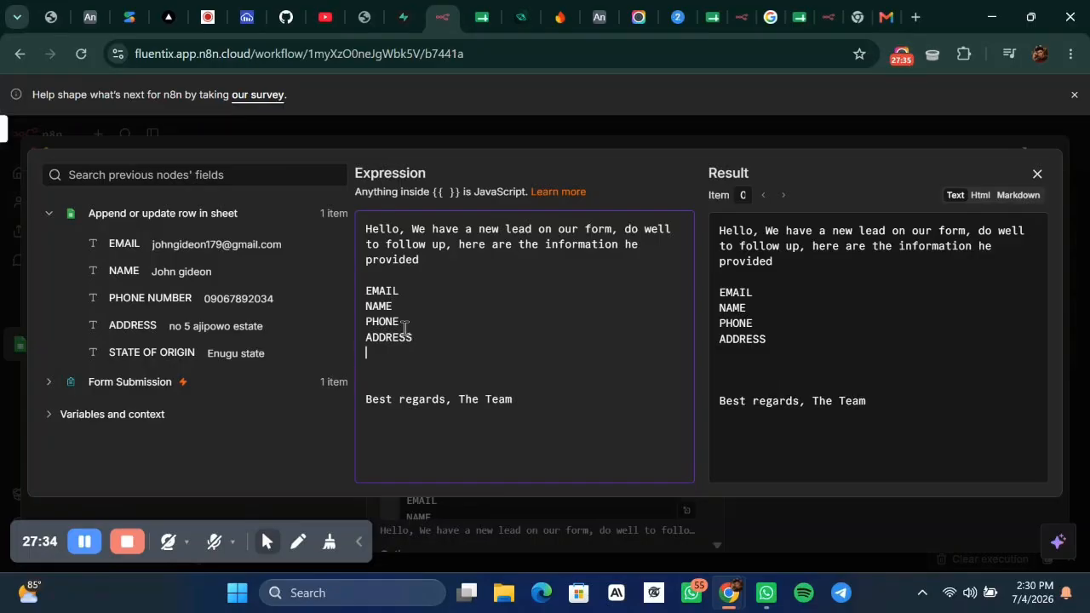
pyautogui.write('STATE OF ORIGI')
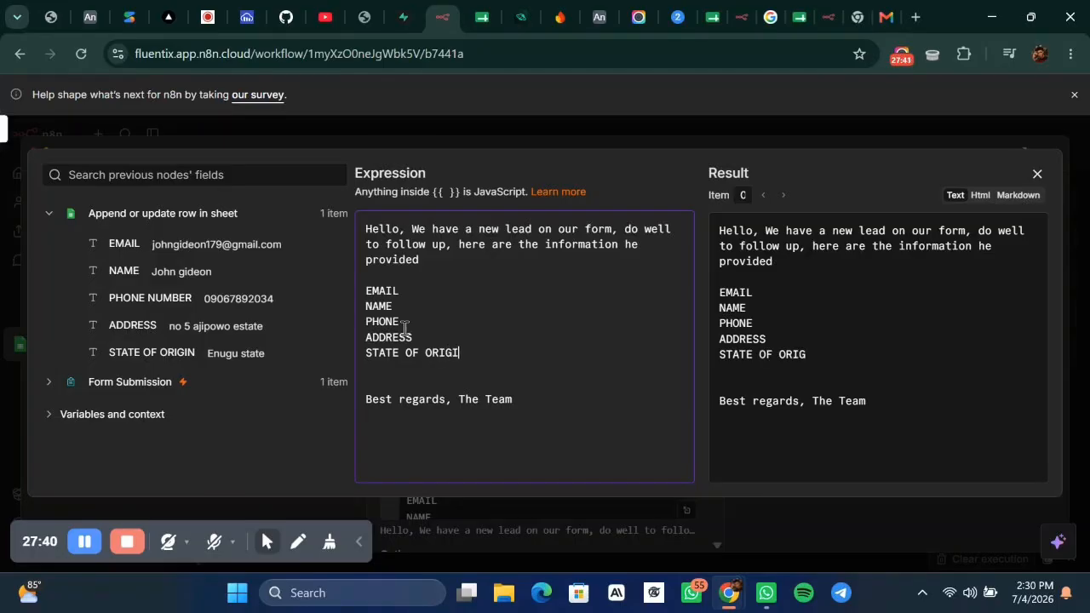
pyautogui.write('N:')
# Add colons after the labels and map the EMAIL field after 'EMAIL:'.
pyautogui.click(398, 309)
pyautogui.write(':')
pyautogui.click(422, 324)
pyautogui.write(':')
pyautogui.click(503, 348)
pyautogui.write(':')
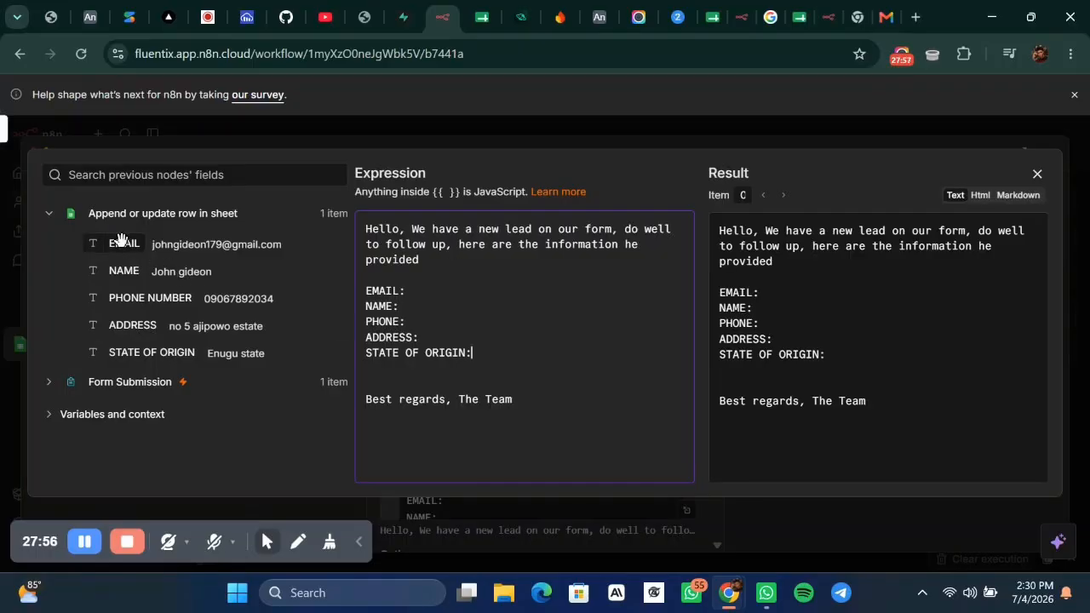
pyautogui.moveTo(119, 237); pyautogui.dragTo(457, 285)
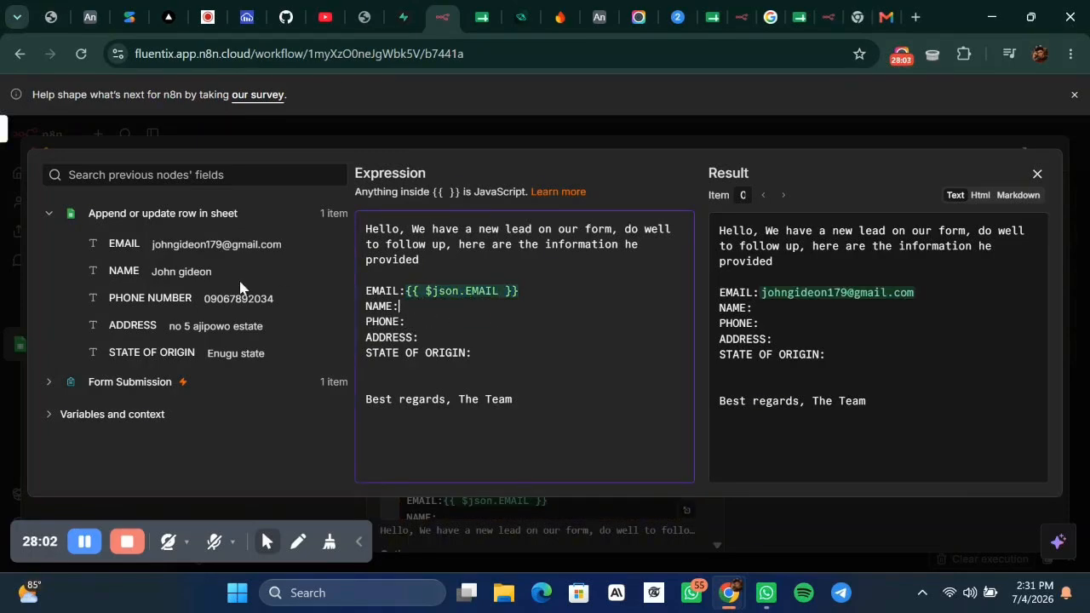
# Map the NAME, PHONE NUMBER, ADDRESS and STATE OF ORIGIN fields after their matching labels.
pyautogui.moveTo(126, 269); pyautogui.dragTo(471, 307)
pyautogui.click(525, 322)
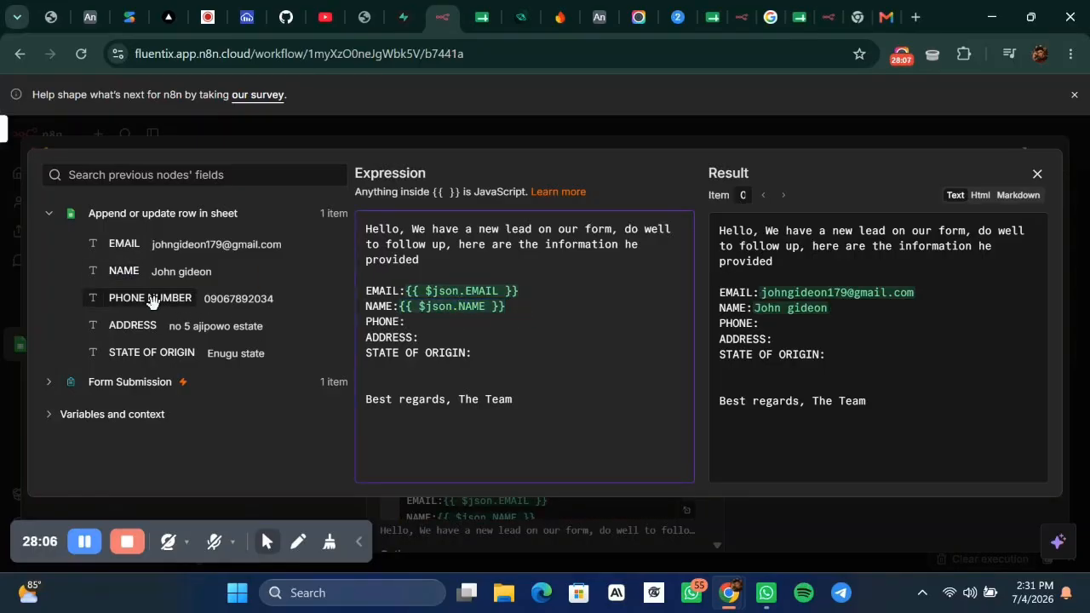
pyautogui.moveTo(152, 299); pyautogui.dragTo(464, 321)
pyautogui.moveTo(132, 324); pyautogui.dragTo(430, 338)
pyautogui.moveTo(161, 348); pyautogui.dragTo(545, 352)
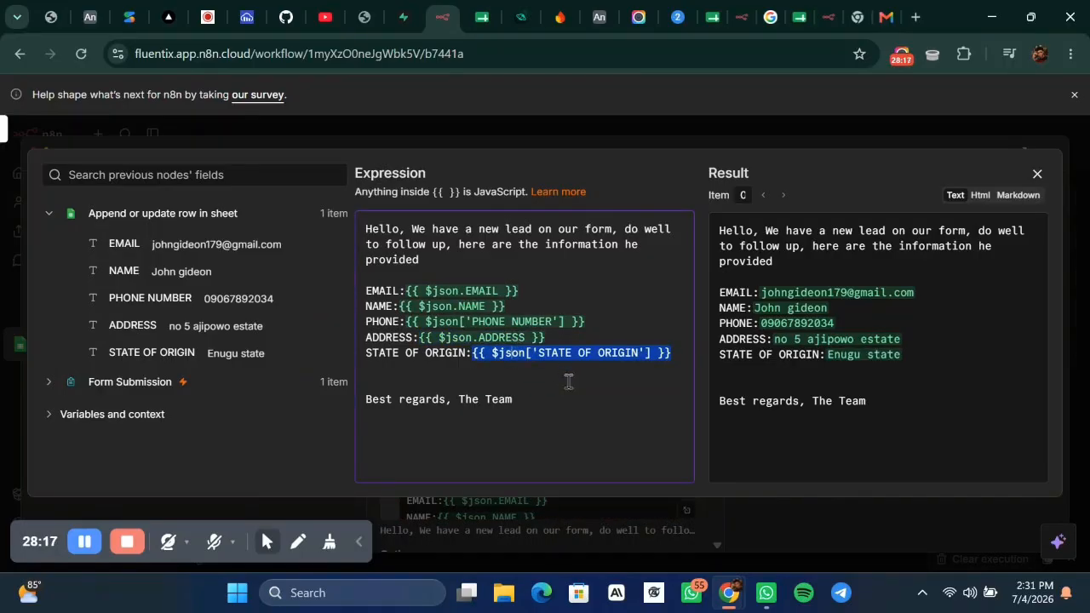
# Remove the extra blank line above the sign-off.
pyautogui.click(584, 405)
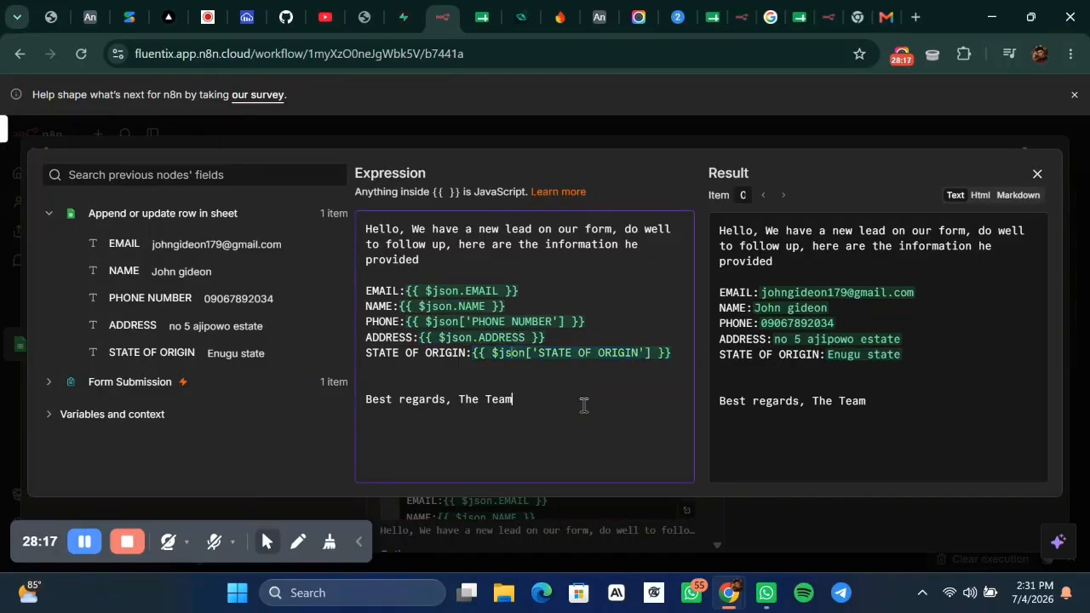
pyautogui.click(404, 388)
pyautogui.press('BackSpace')
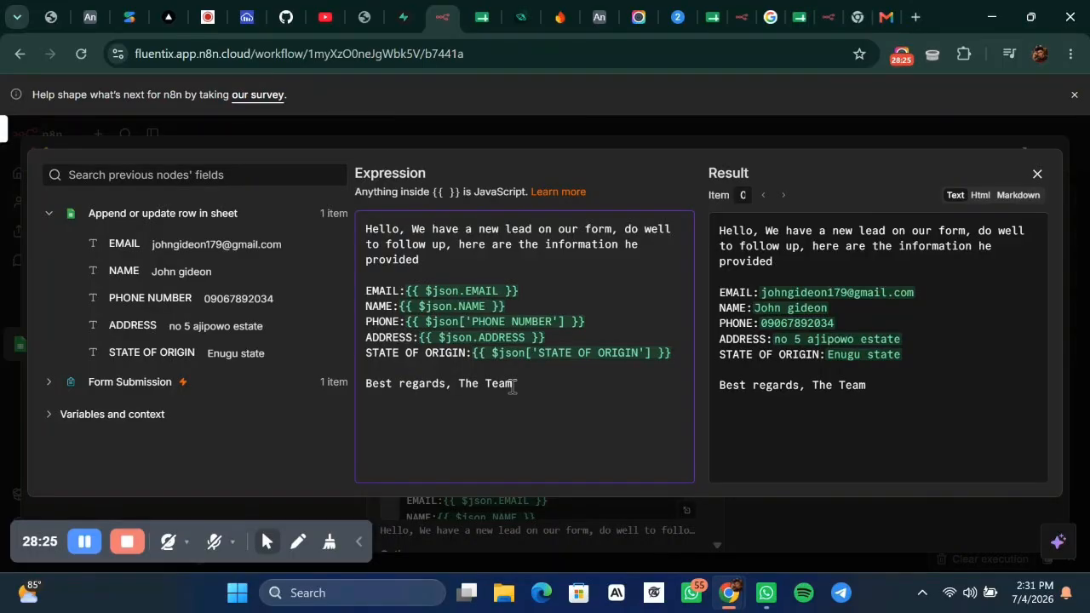
# Change the sign-off to 'Best regards, The Team UPDATER'.
pyautogui.write('B')
pyautogui.press('BackSpace')
pyautogui.press('BackSpace')
pyautogui.write('BOT')
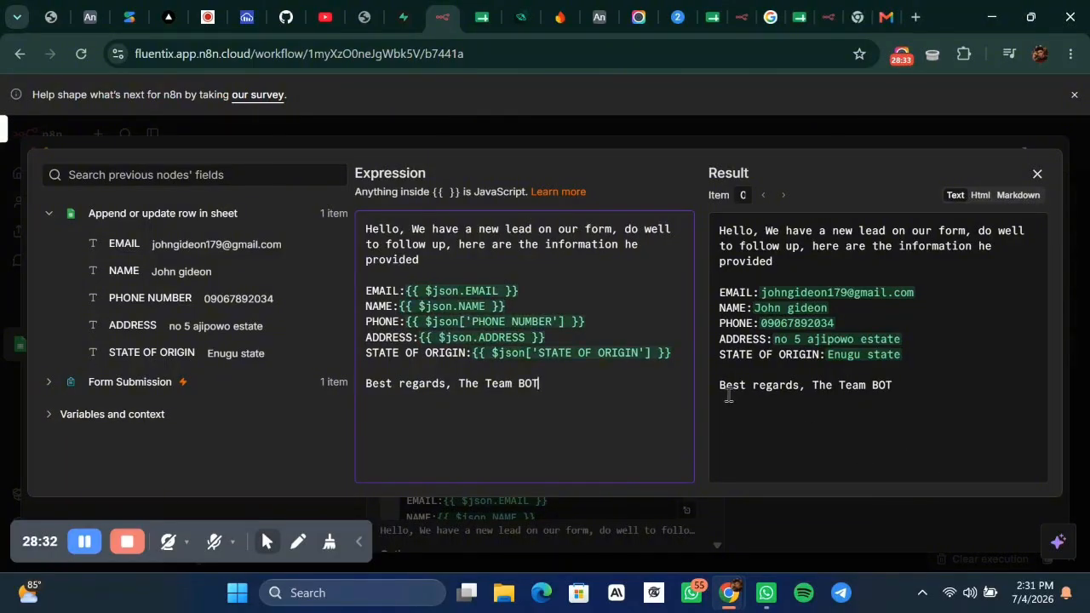
pyautogui.doubleClick(533, 383)
pyautogui.write('U')
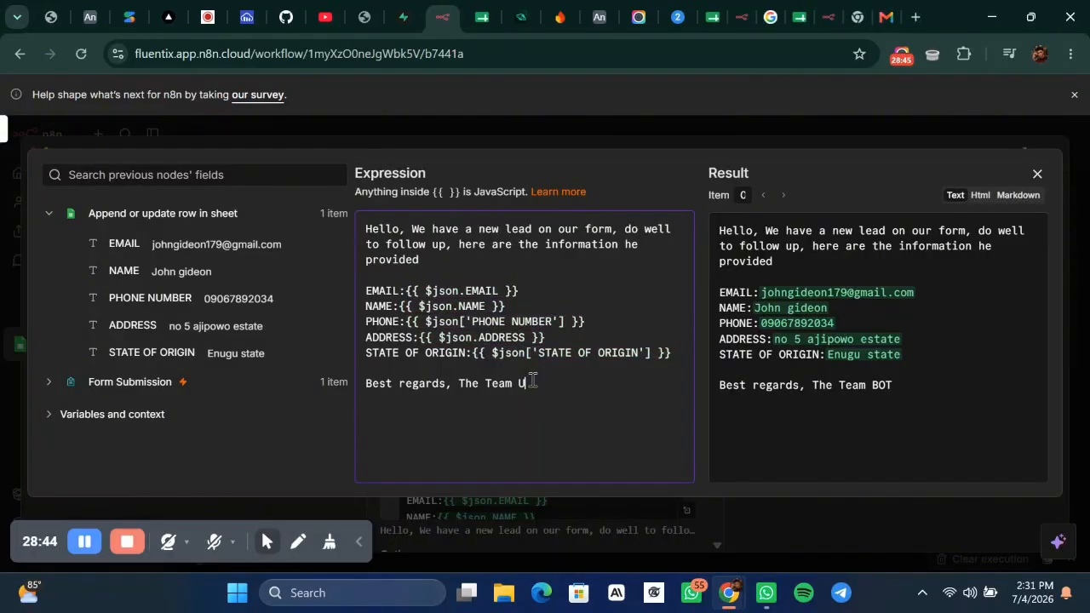
pyautogui.write('PDATER')
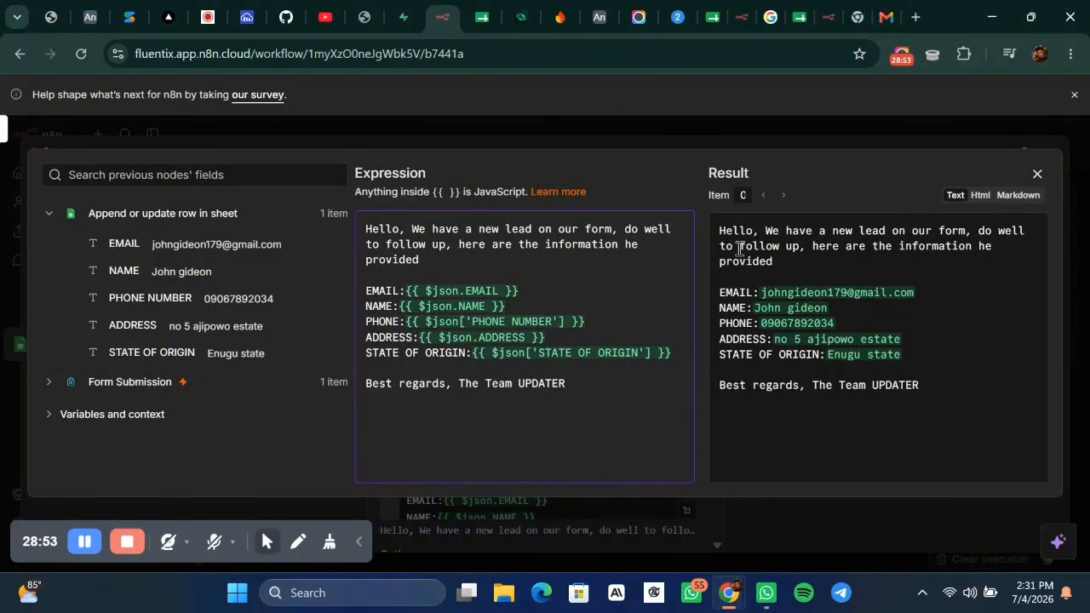
# Check the Result preview and delete 'he' so it reads 'the information provided'.
pyautogui.click(994, 243)
pyautogui.hotkey('ctrl', 'a')
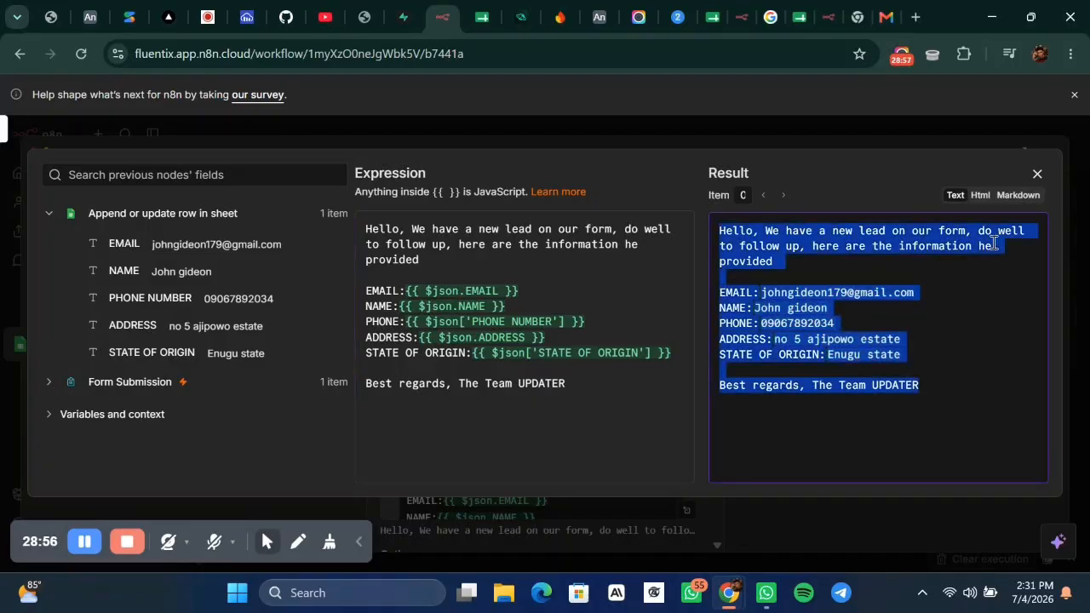
pyautogui.click(993, 243)
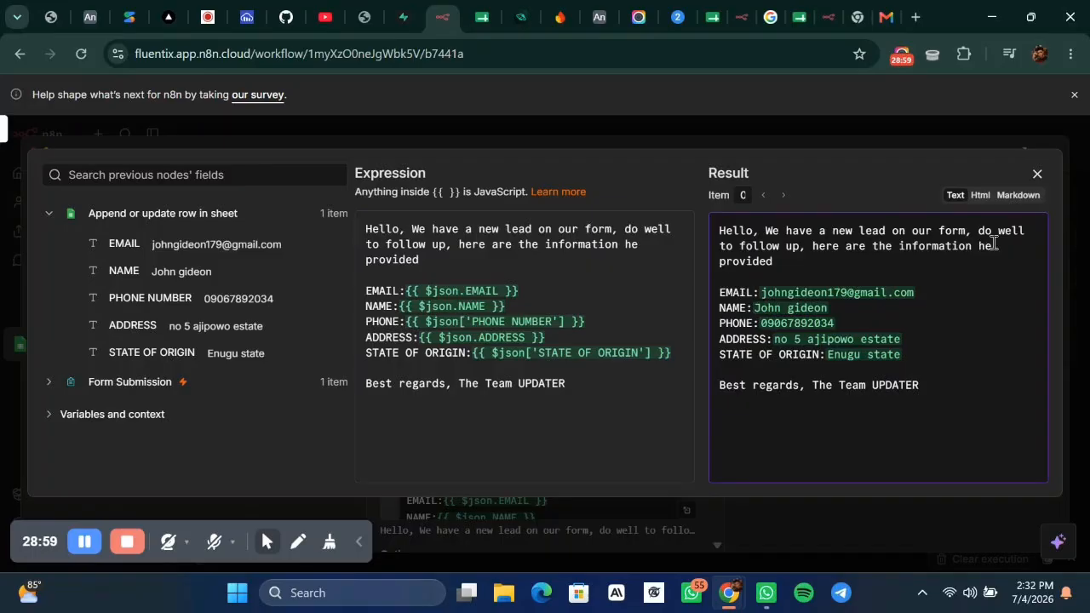
pyautogui.click(681, 249)
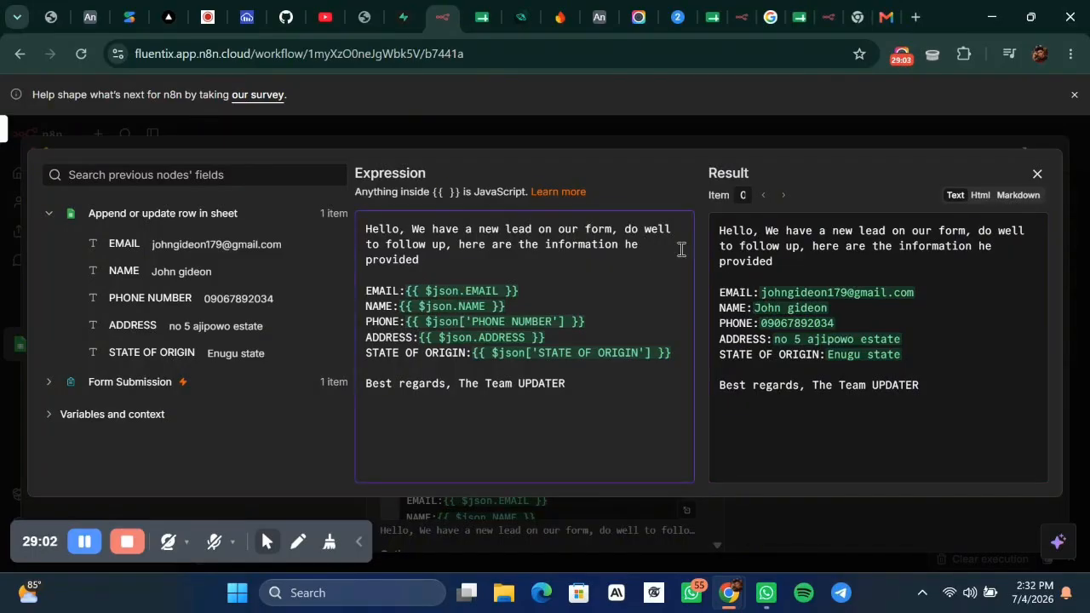
pyautogui.press('BackSpace')
pyautogui.press('BackSpace')
pyautogui.press('BackSpace')
# Add Append n8n Attribution to the lead-notification node, switched off.
pyautogui.click(754, 143)
pyautogui.scroll(-2, 601, 392)
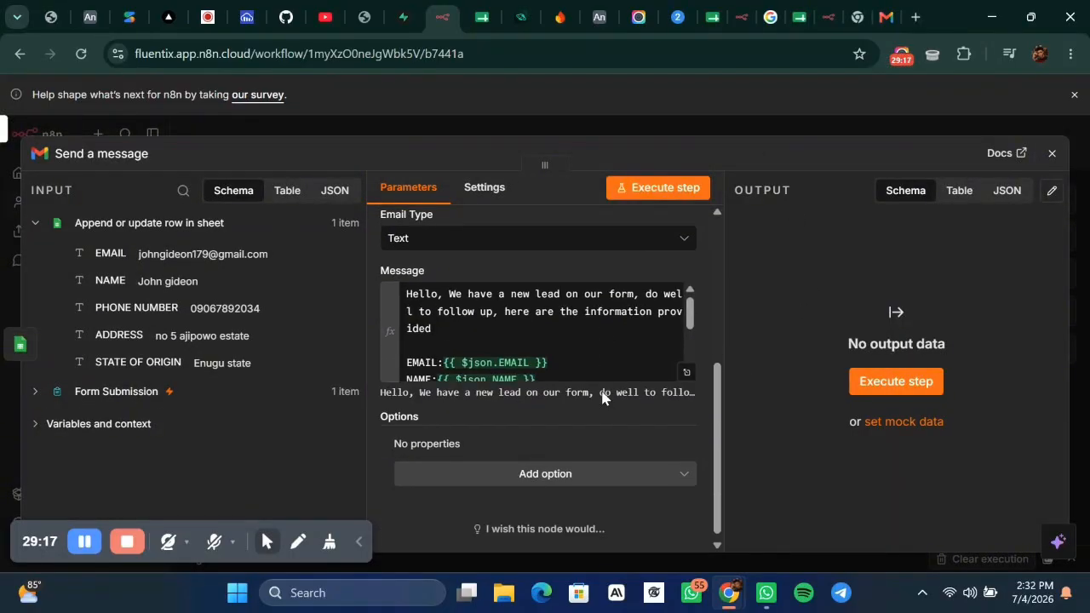
pyautogui.click(535, 473)
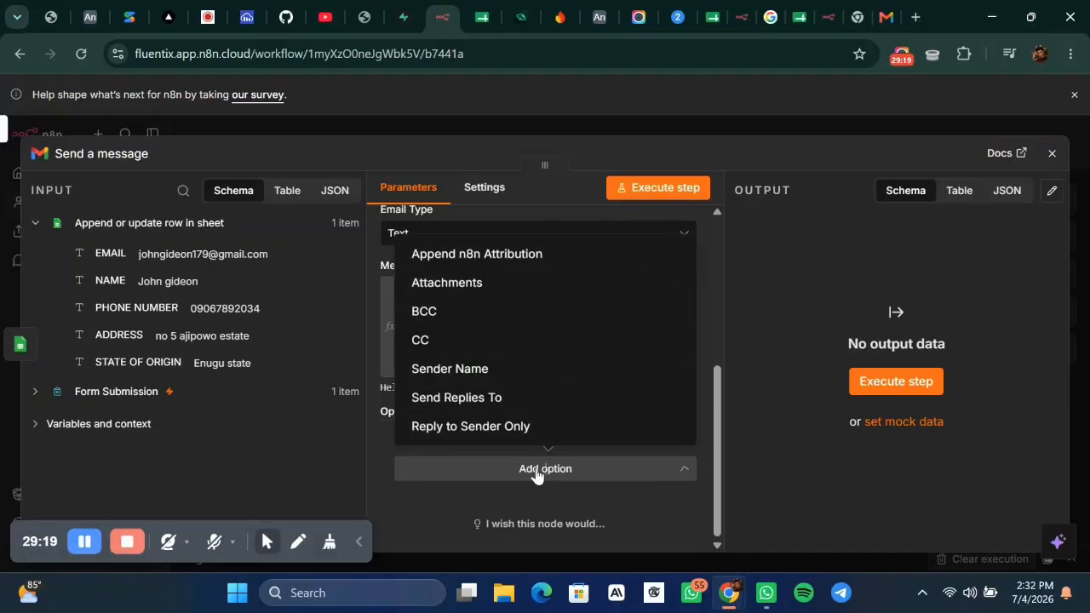
pyautogui.click(472, 256)
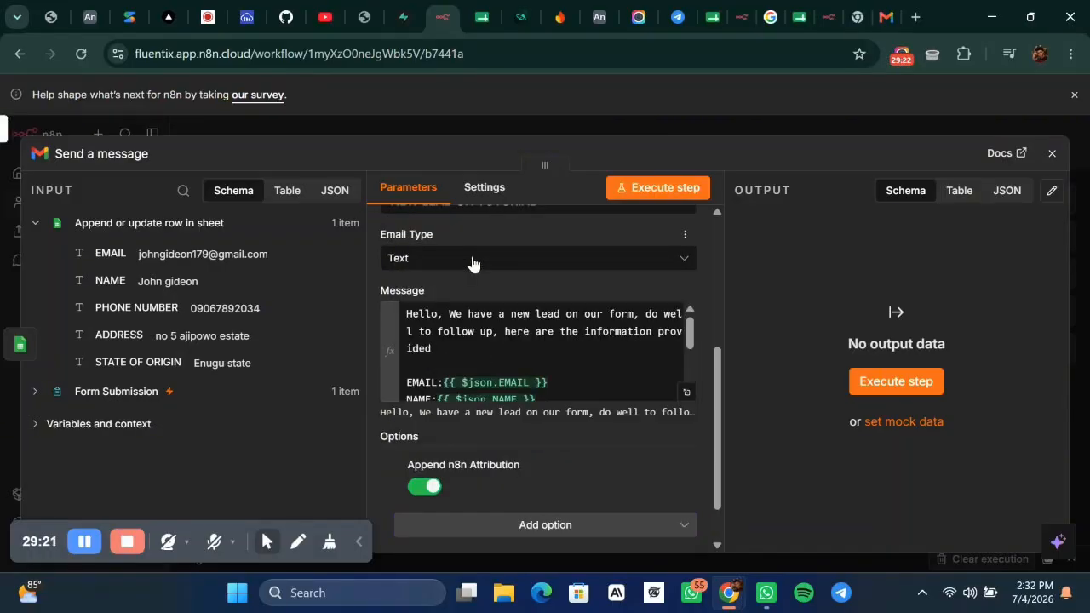
pyautogui.click(426, 487)
# Execute the node to send the lead email, then open a new browser tab.
pyautogui.scroll(5, 572, 328)
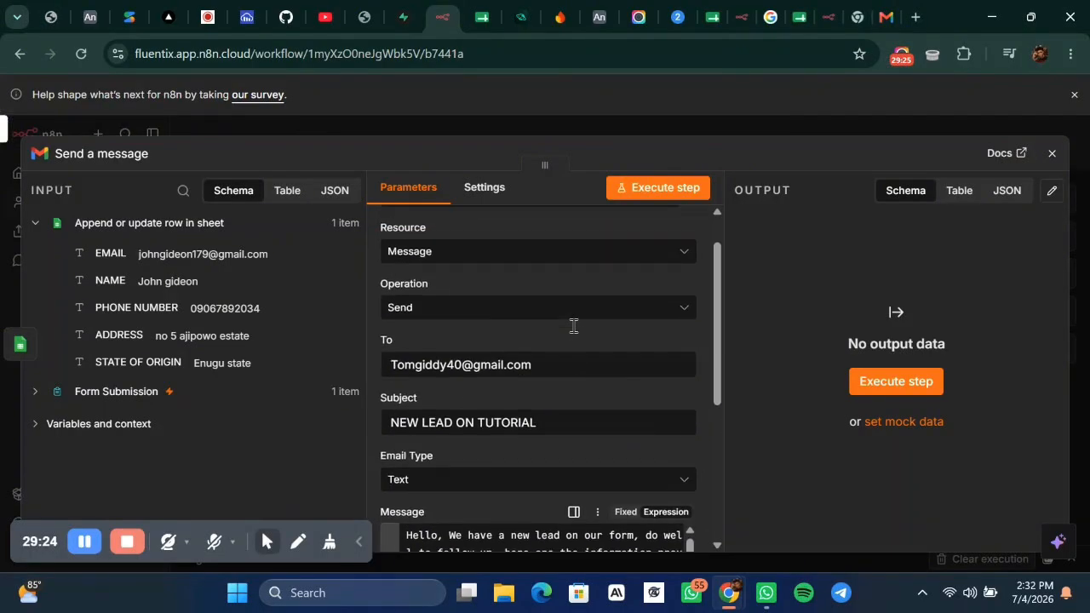
pyautogui.click(643, 191)
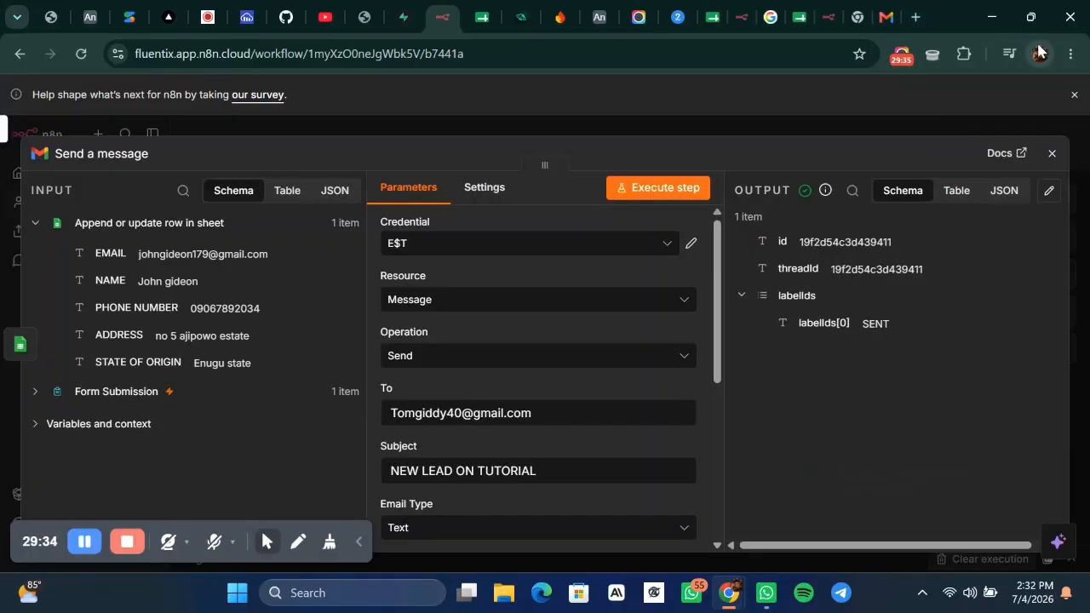
pyautogui.click(917, 15)
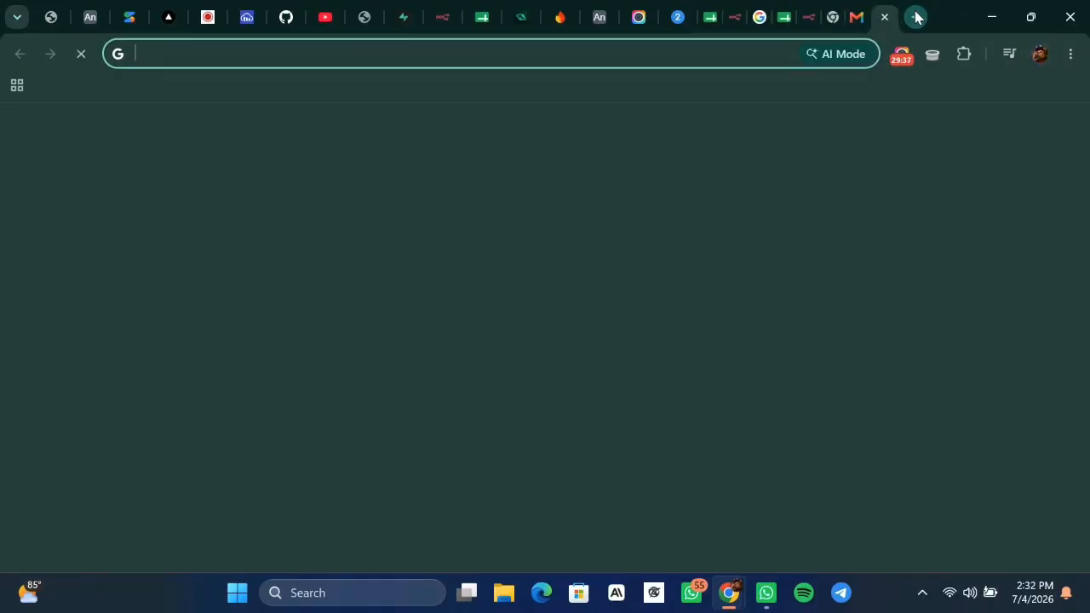
# Read the NEW LEAD ON TUTORIAL email in the other Chrome profile's Gmail, then minimize the window.
pyautogui.click(1039, 53)
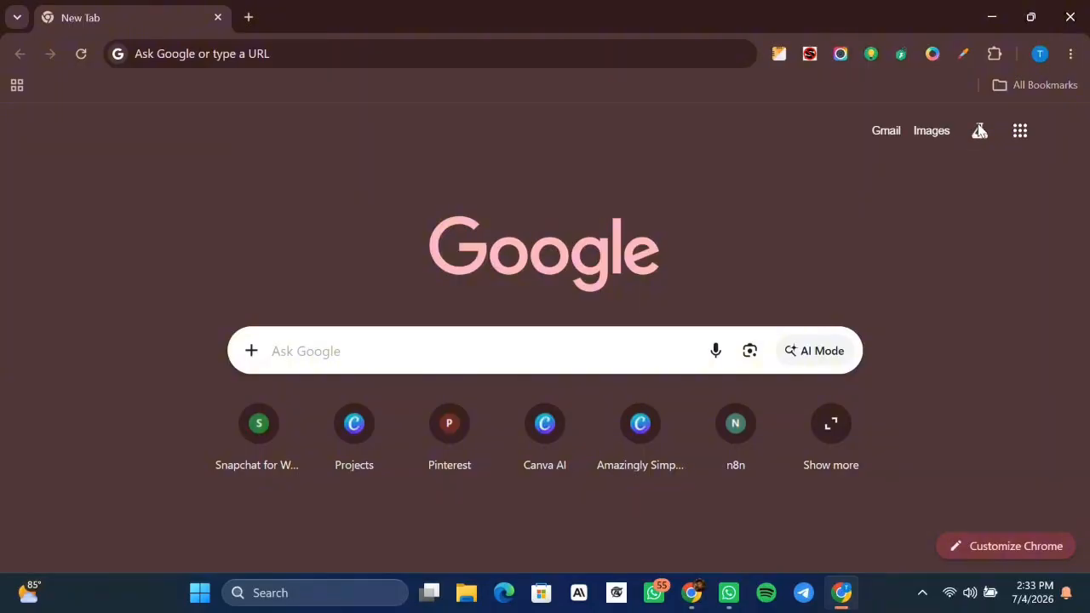
pyautogui.click(884, 134)
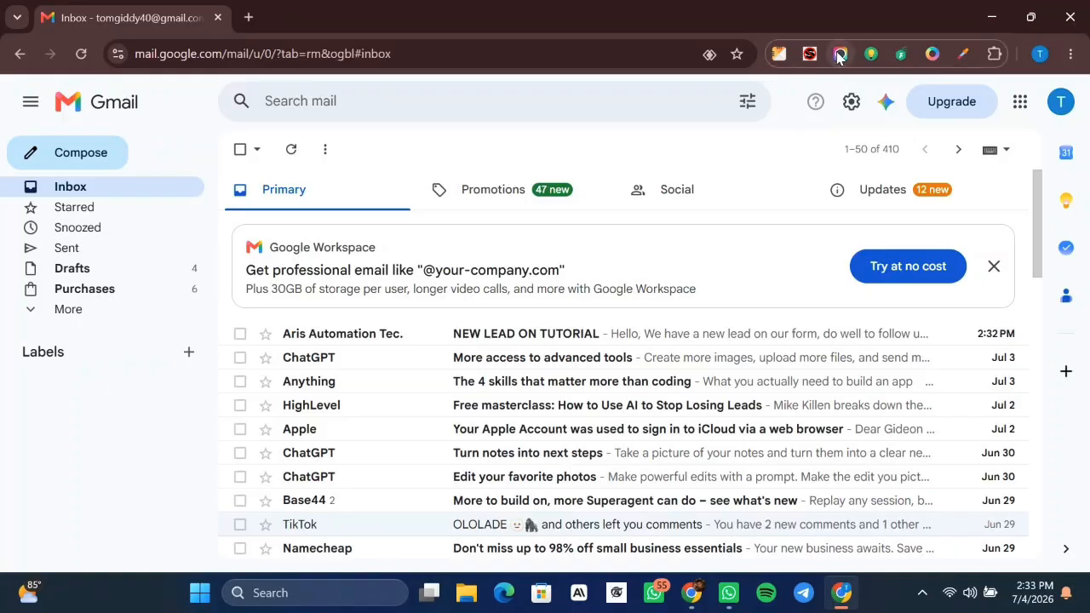
pyautogui.click(619, 333)
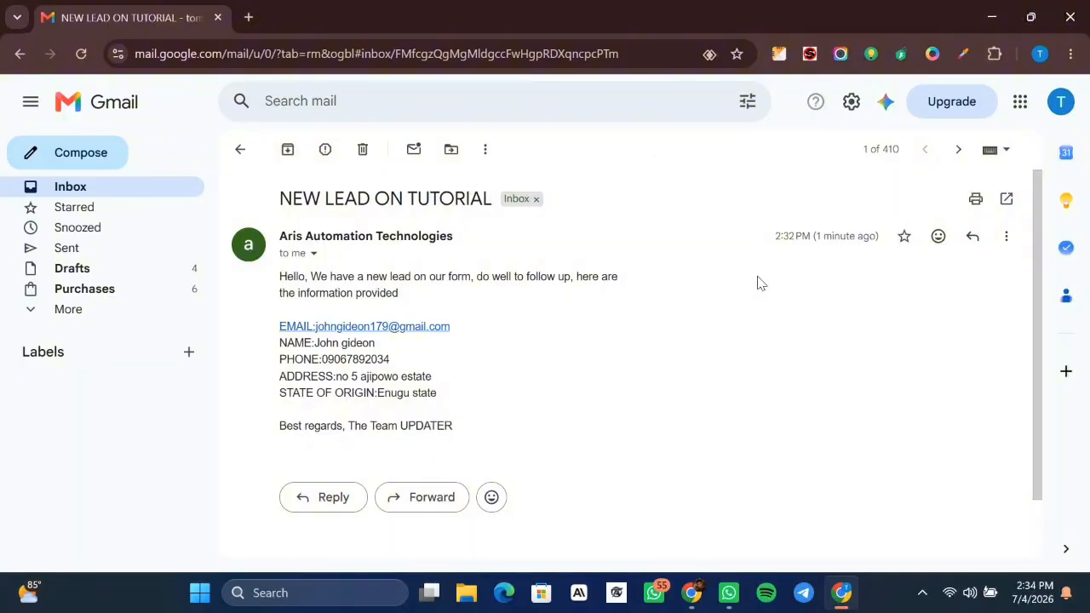
pyautogui.click(991, 19)
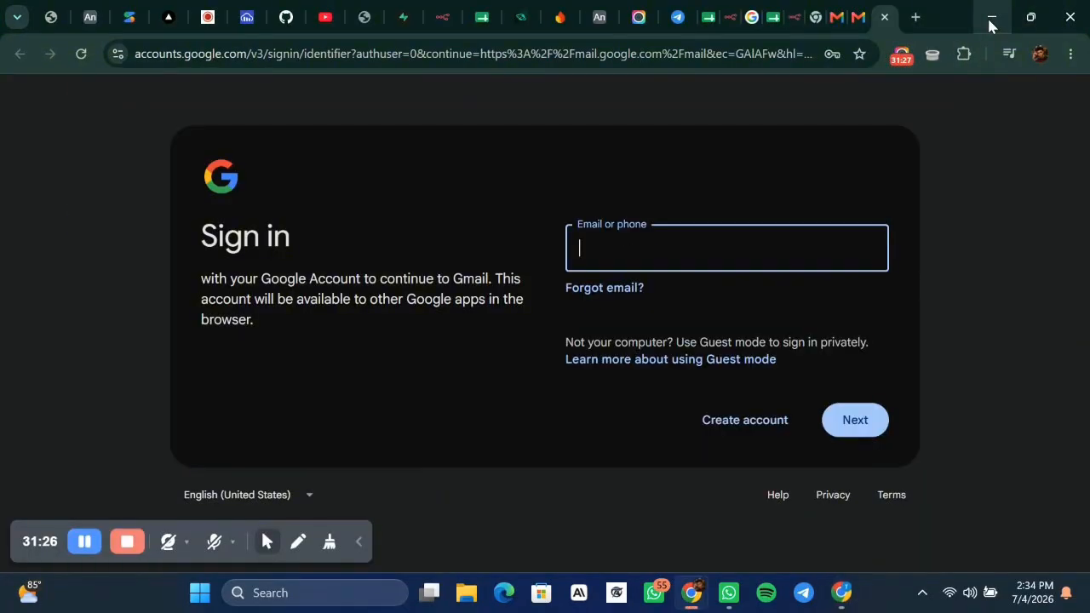
# Return to the n8n tab and close the Send a message node panel.
pyautogui.click(441, 17)
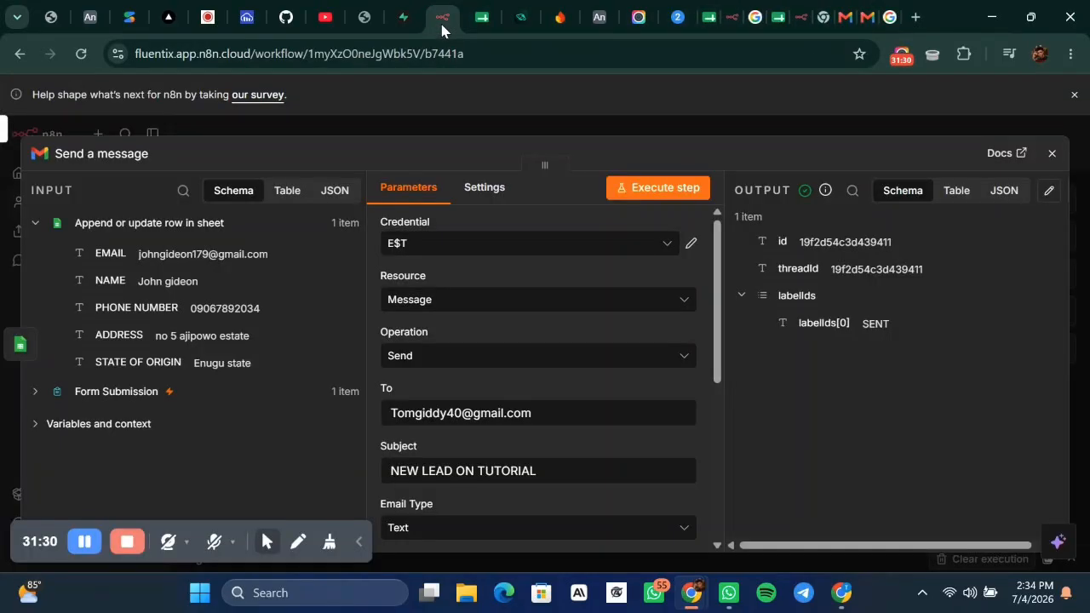
pyautogui.click(672, 130)
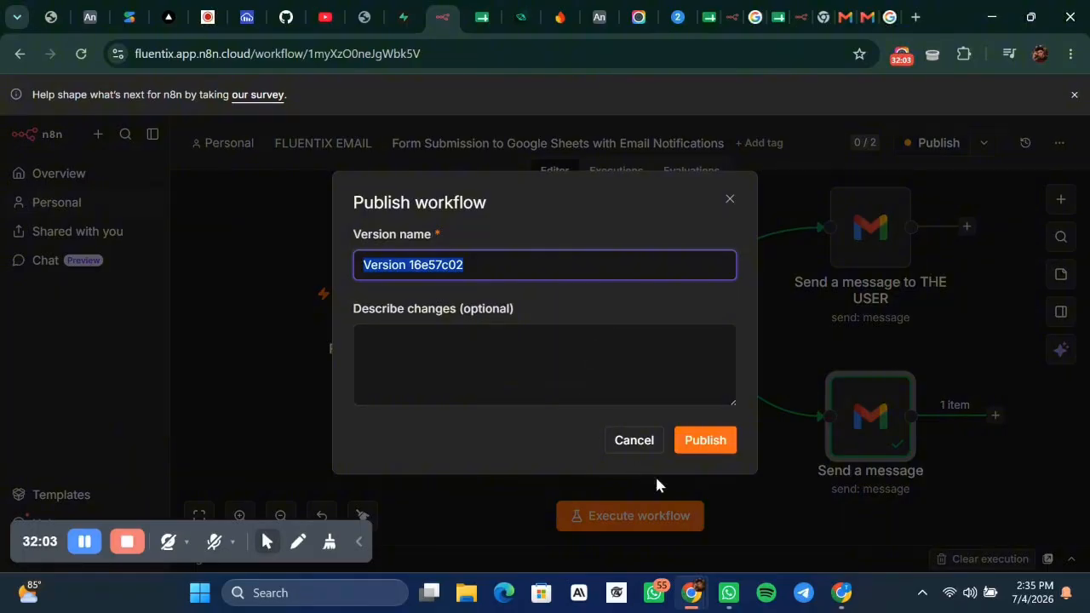
# Publish the workflow and copy the Form Submission node's production form URL.
pyautogui.click(710, 441)
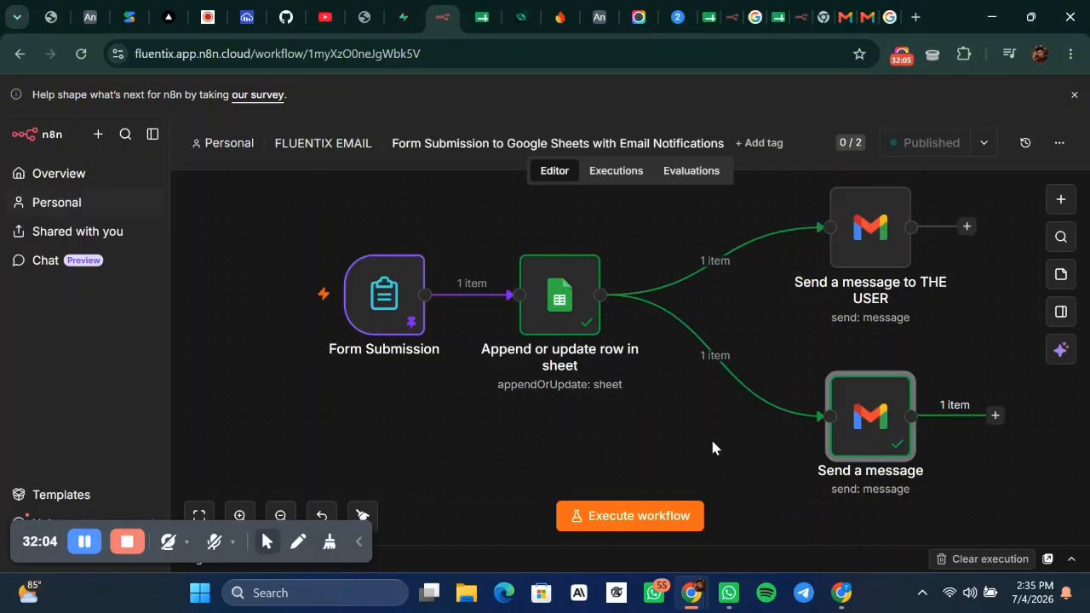
pyautogui.click(390, 287)
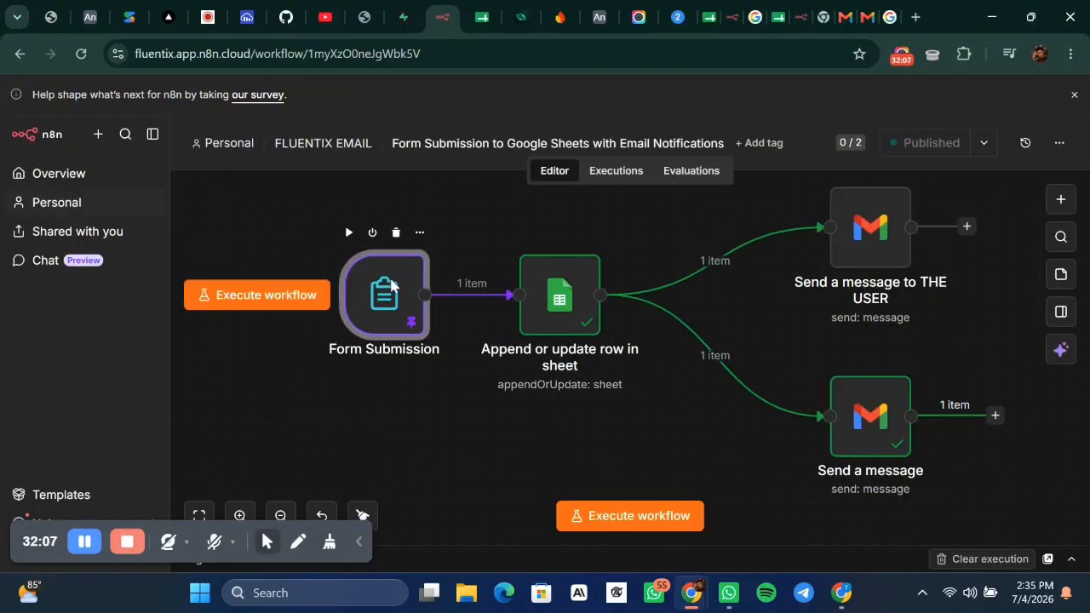
pyautogui.doubleClick(390, 286)
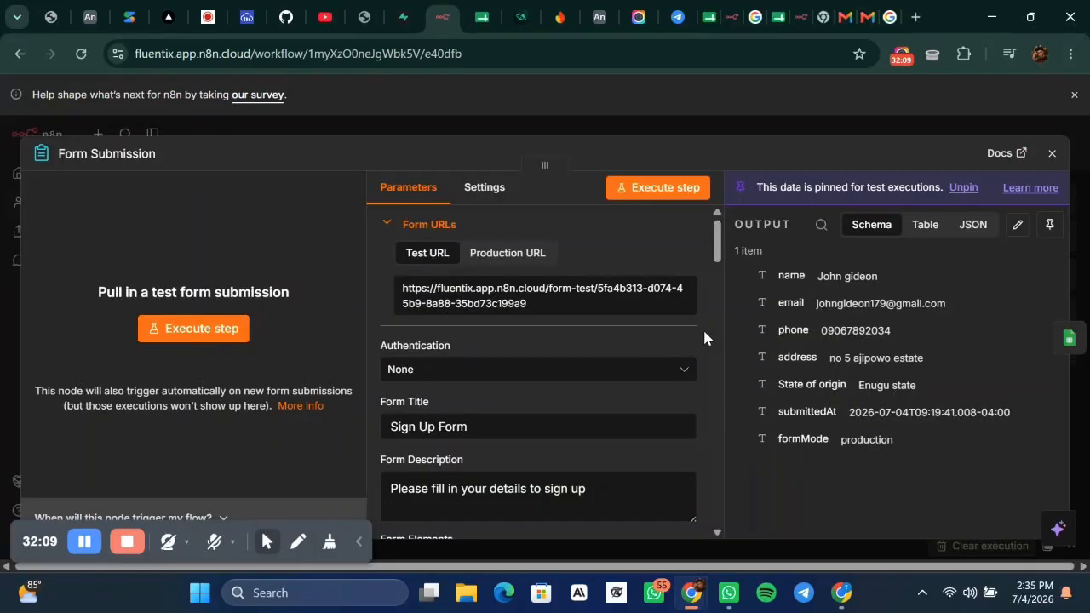
pyautogui.click(507, 258)
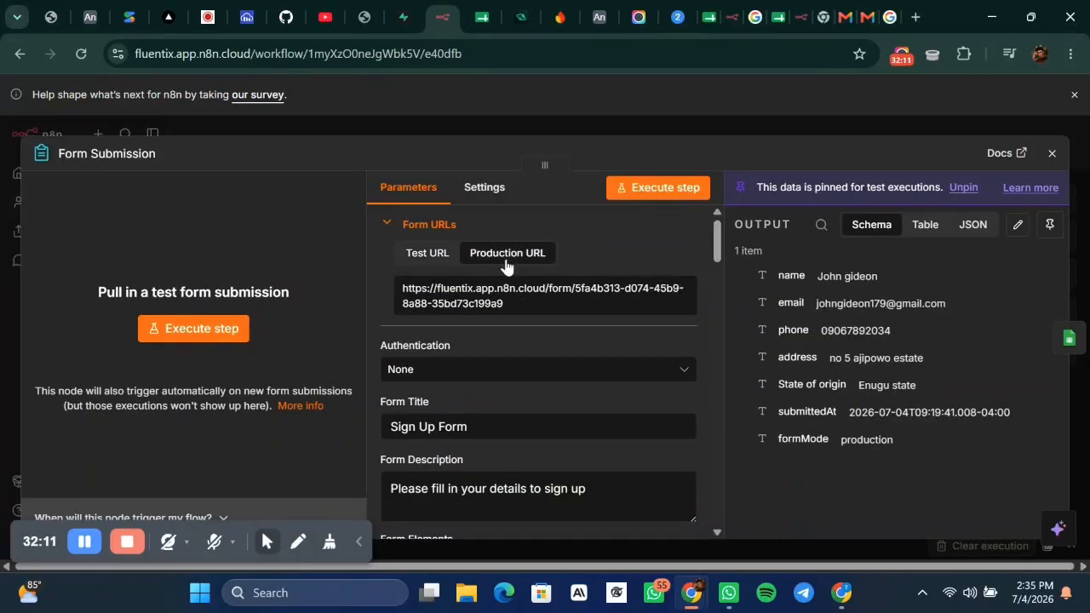
pyautogui.click(447, 303)
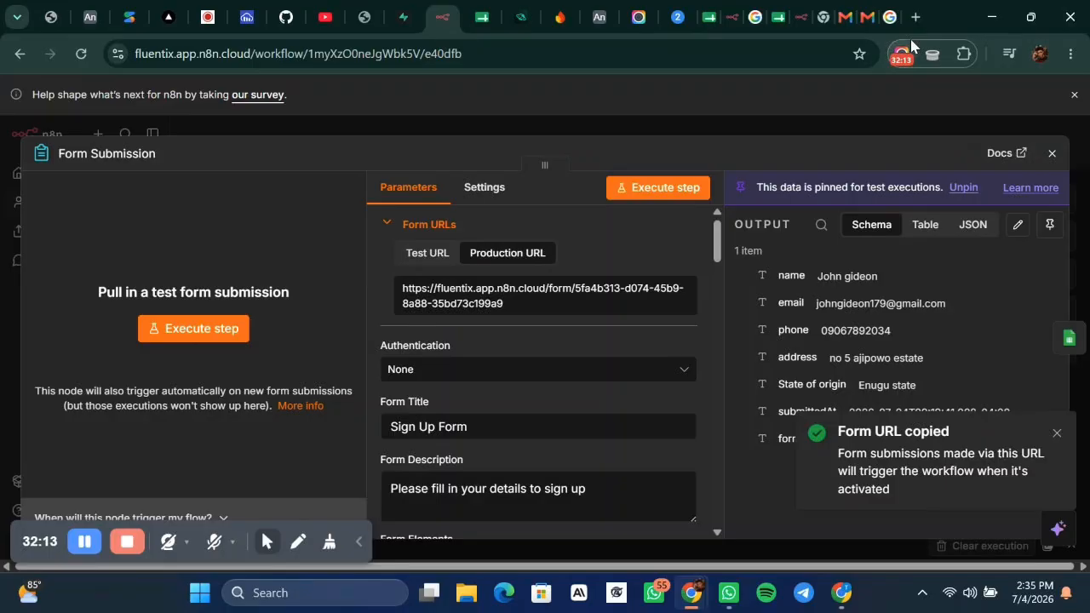
pyautogui.click(915, 17)
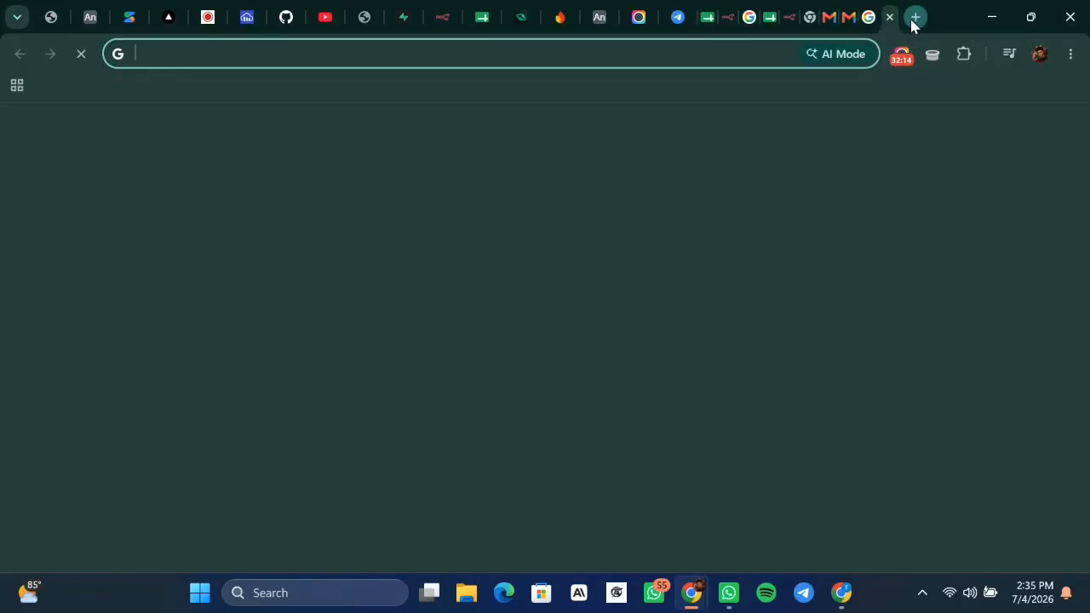
# Paste the copied production URL into the new tab to load the live Sign Up Form.
pyautogui.click(568, 51)
pyautogui.hotkey('ctrl', 'v')
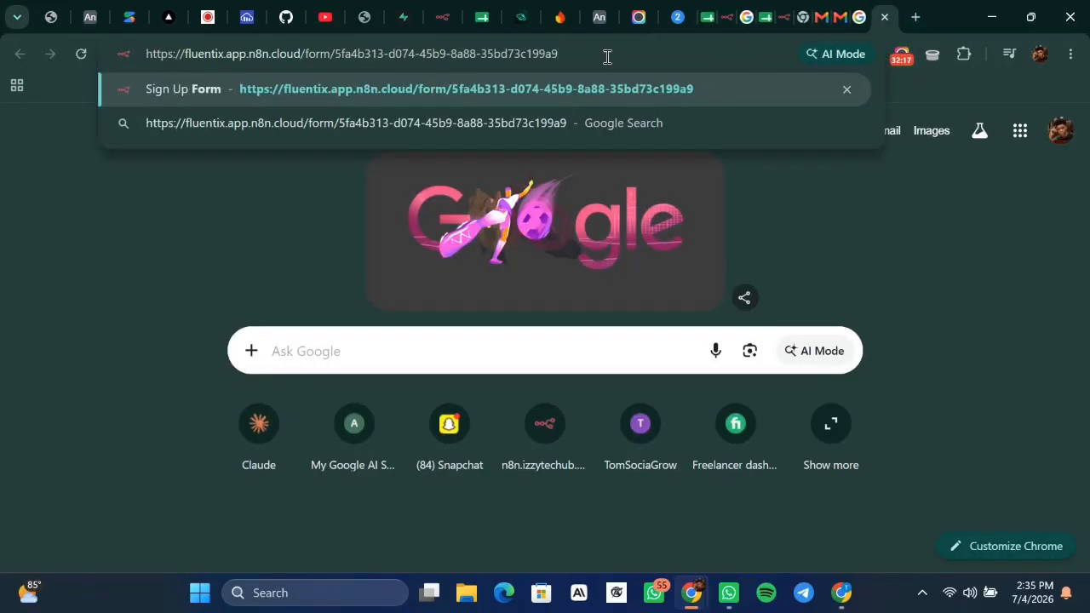
pyautogui.press('Return')
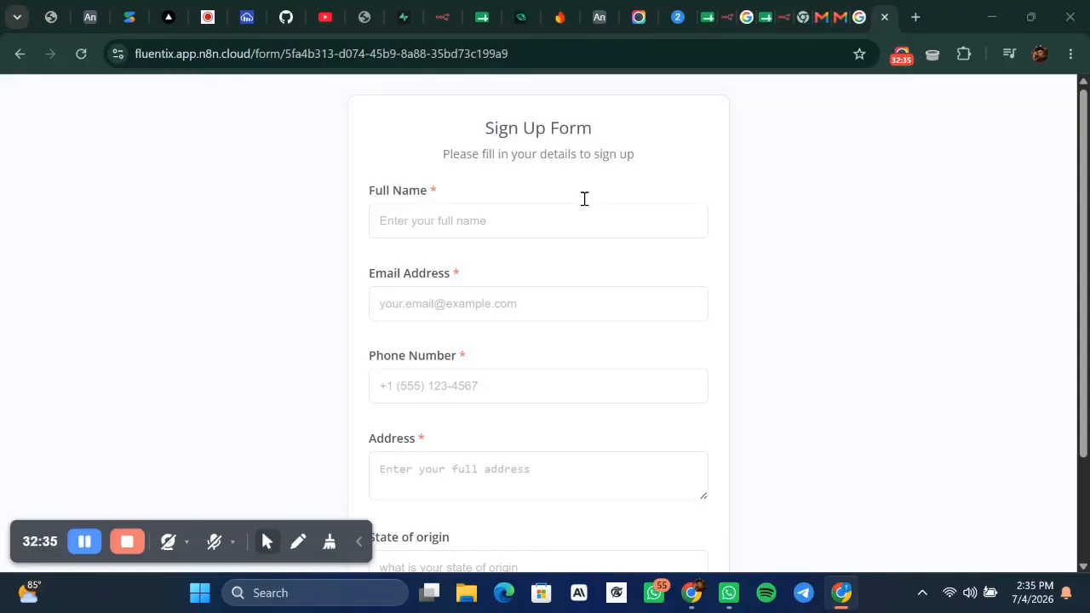
# Enter the test lead's full name, autofilled email address, and a replacement street address.
pyautogui.click(541, 207)
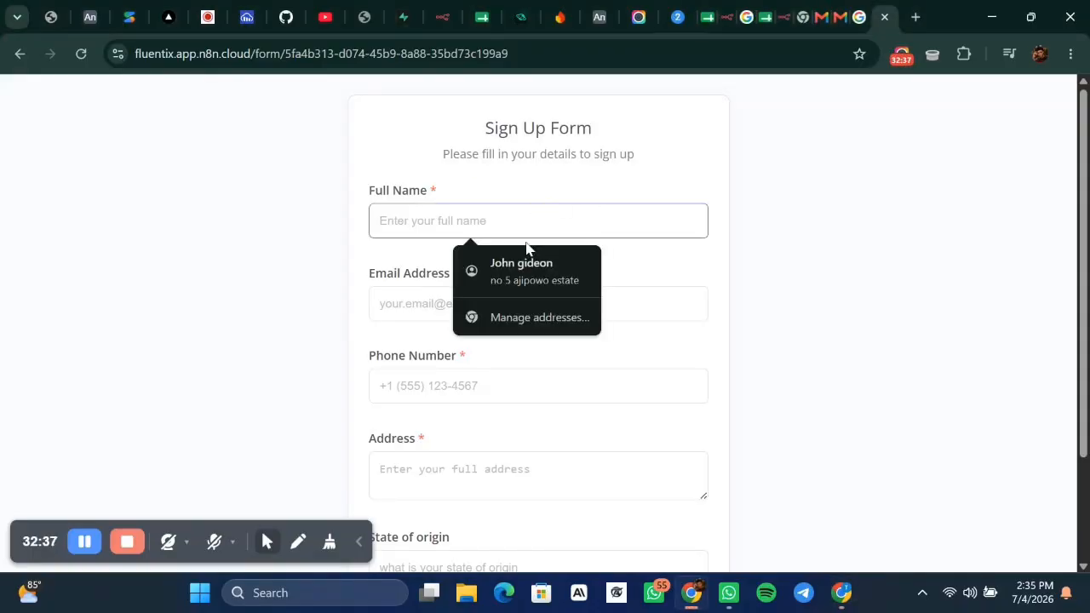
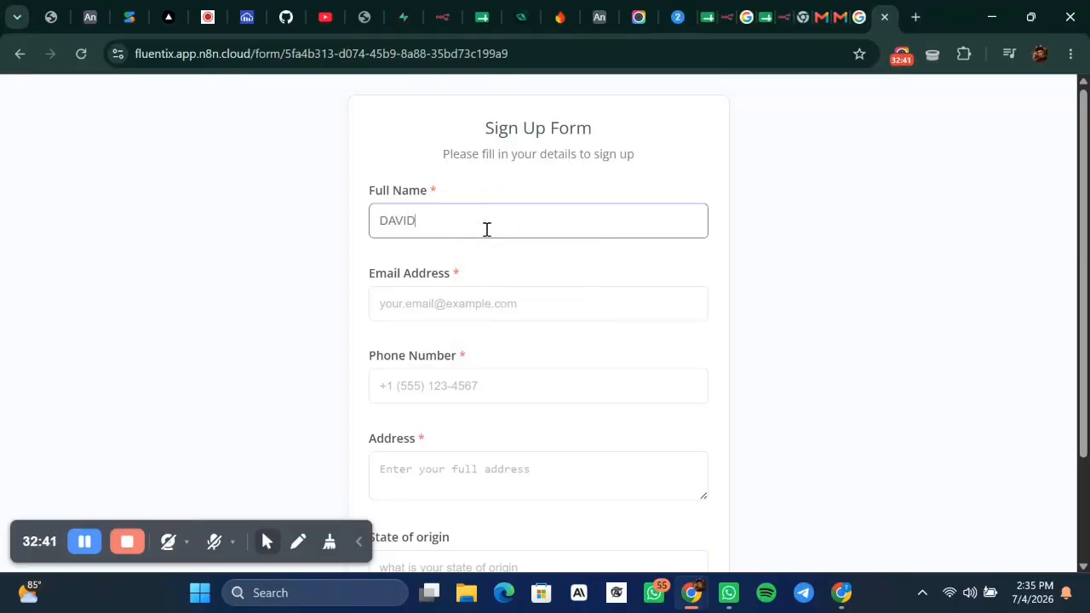
pyautogui.click(460, 307)
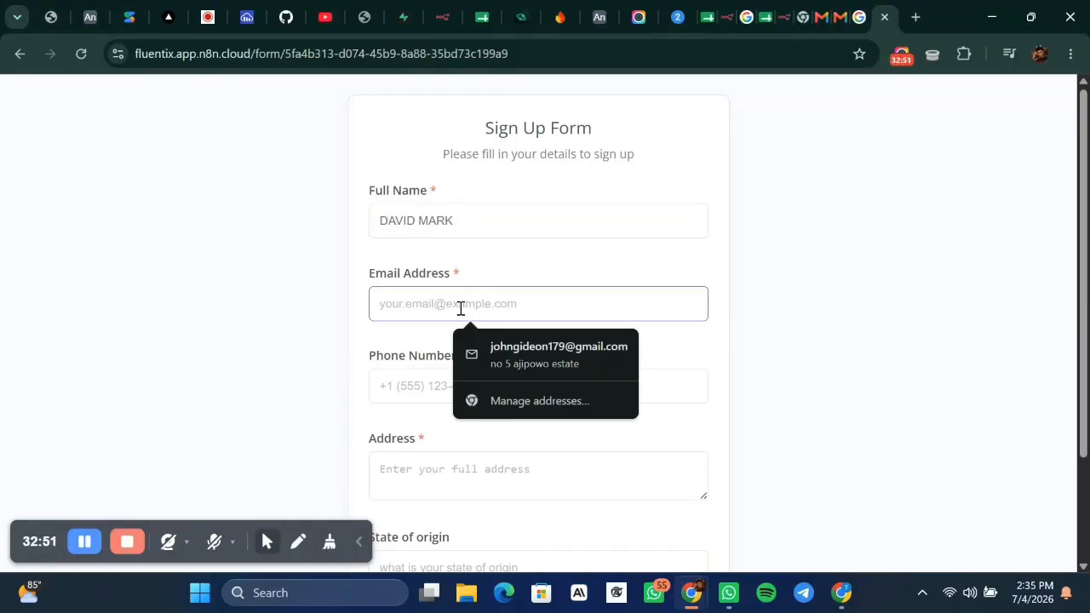
pyautogui.click(520, 349)
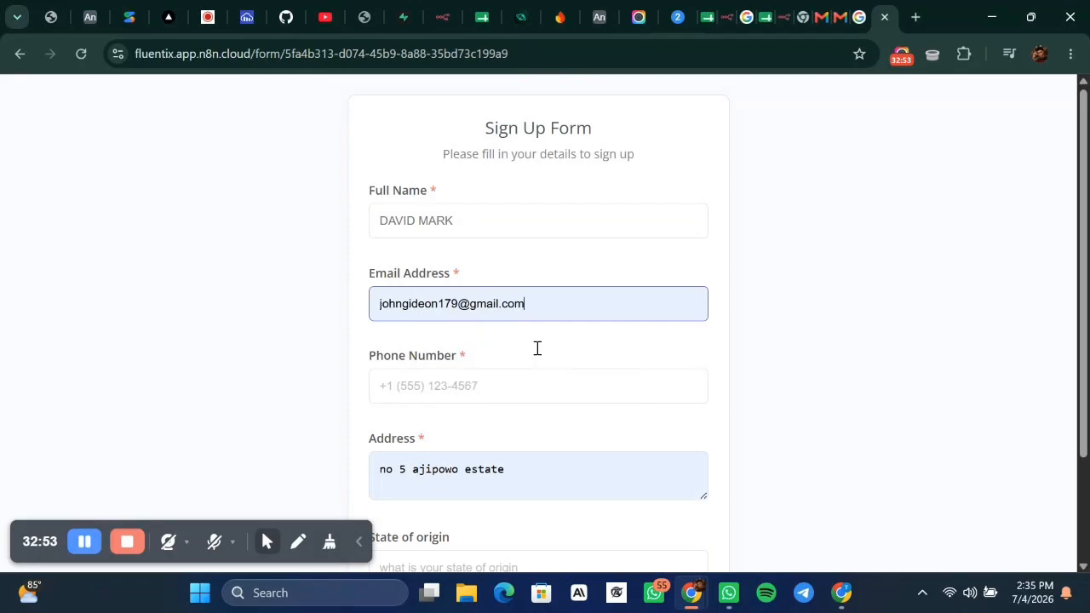
pyautogui.click(537, 480)
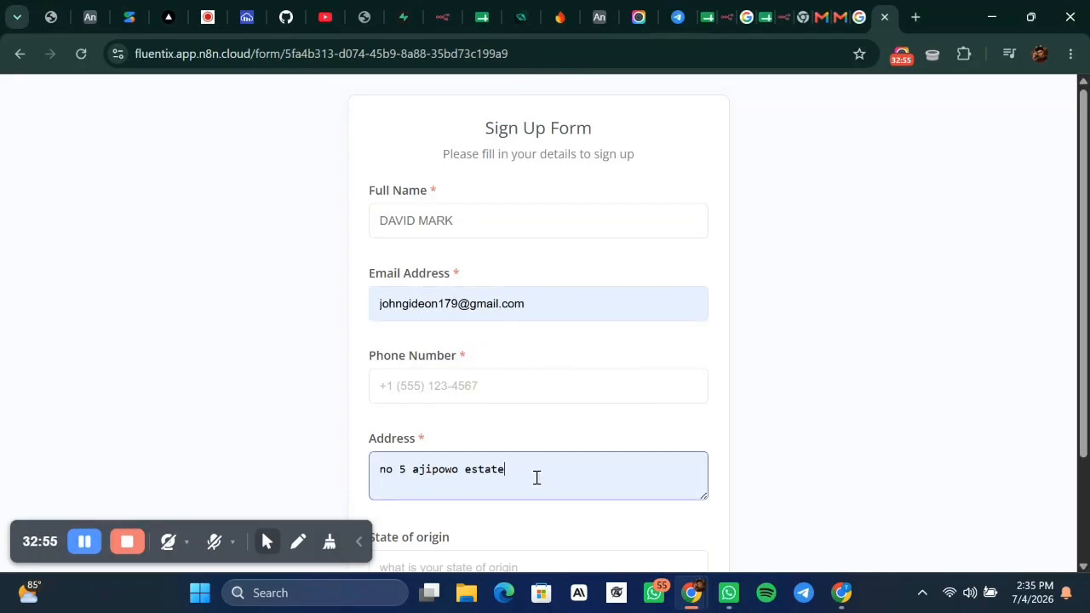
pyautogui.tripleClick(508, 471)
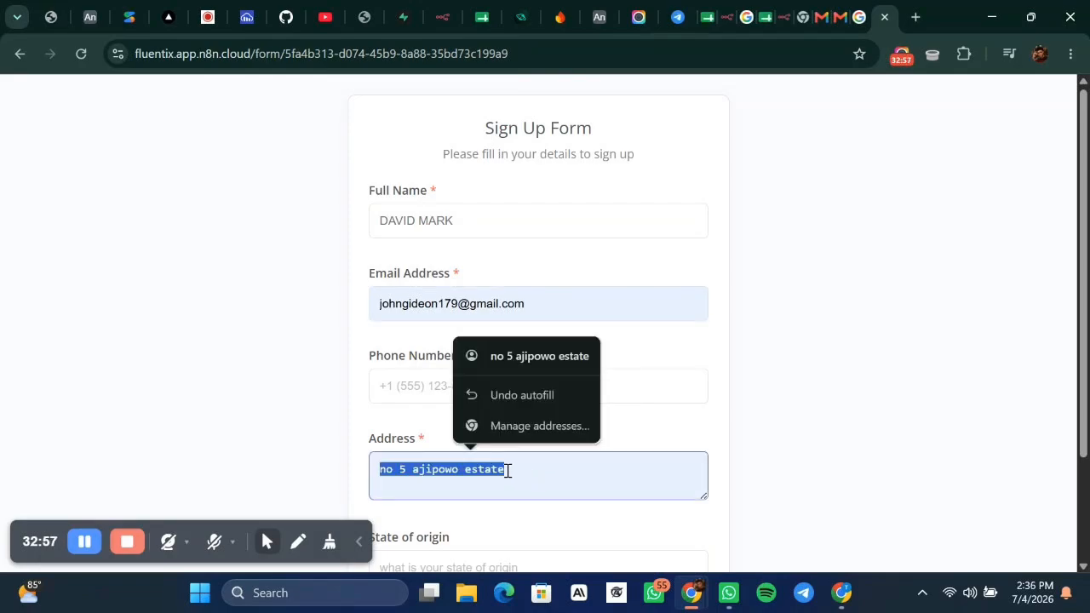
pyautogui.write('NO 132')
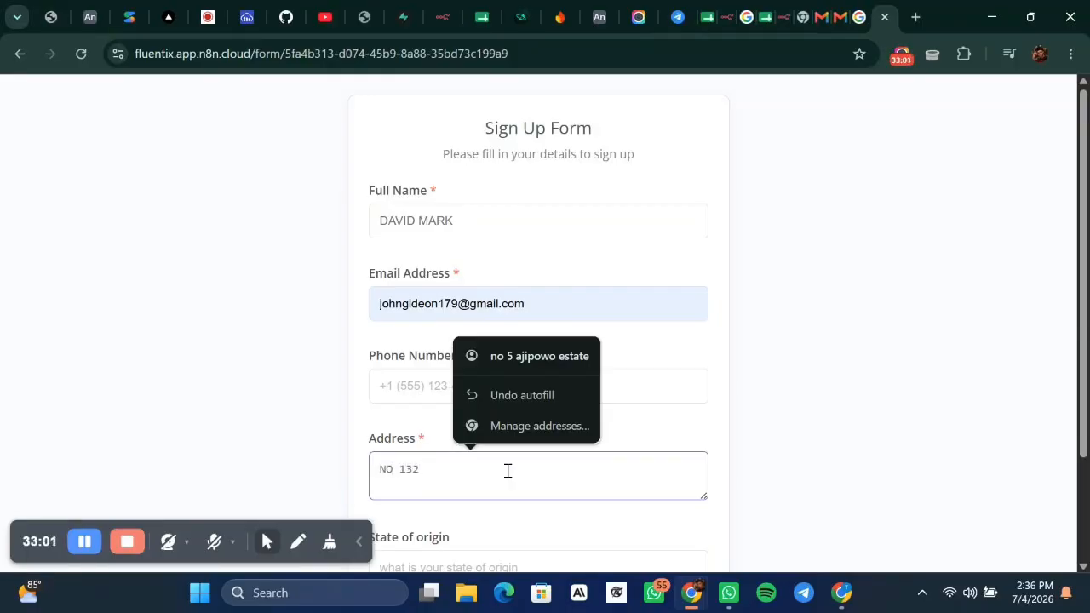
pyautogui.write(' TU')
pyautogui.write('TORIAL STREET')
# Enter the lead's phone number and BENUE STATE as state of origin, then submit the form.
pyautogui.click(622, 386)
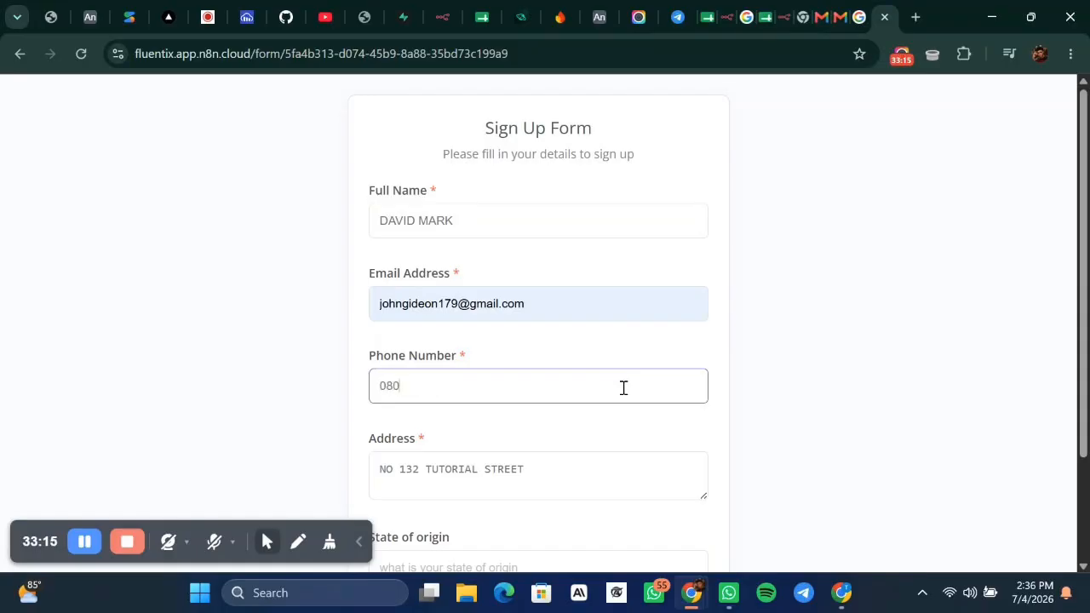
pyautogui.scroll(-2, 623, 388)
pyautogui.click(460, 465)
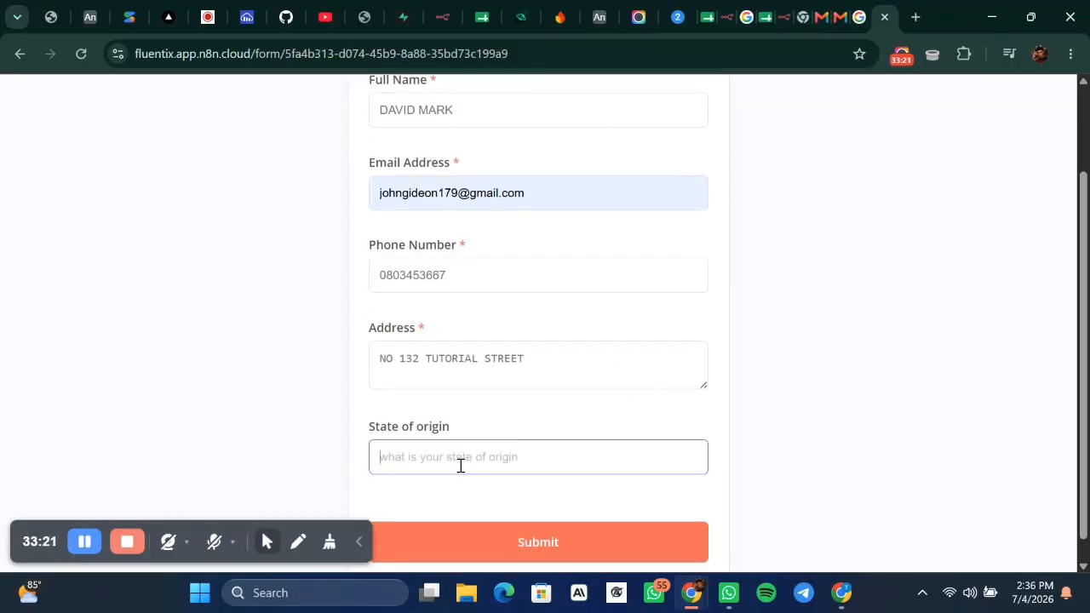
pyautogui.write('BENUE STATE')
pyautogui.scroll(2, 560, 209)
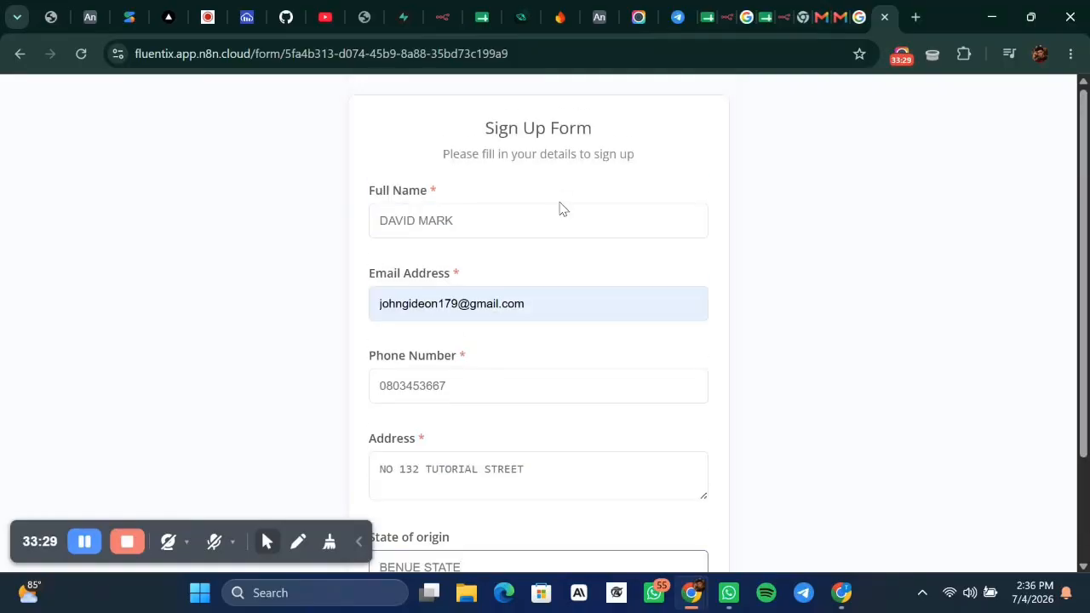
pyautogui.scroll(-1, 520, 230)
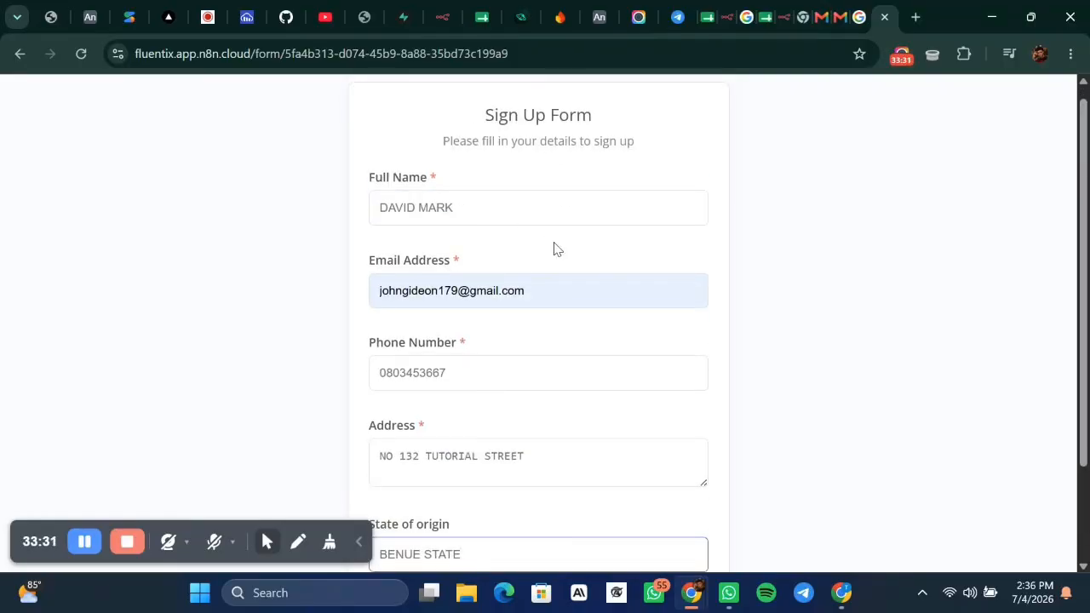
pyautogui.scroll(-1, 555, 246)
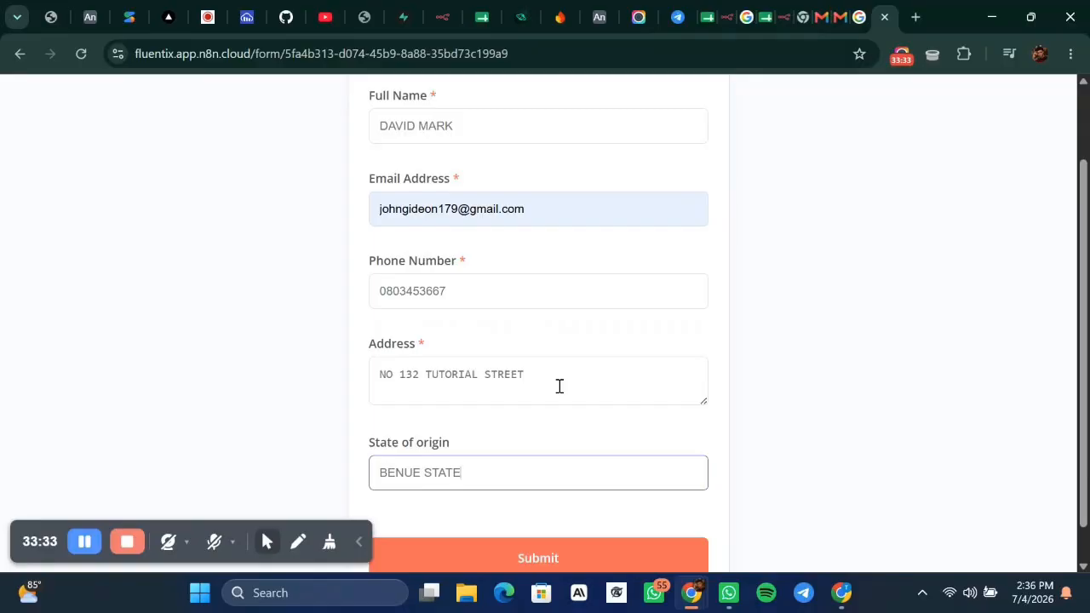
pyautogui.scroll(2, 559, 386)
pyautogui.scroll(-3, 559, 384)
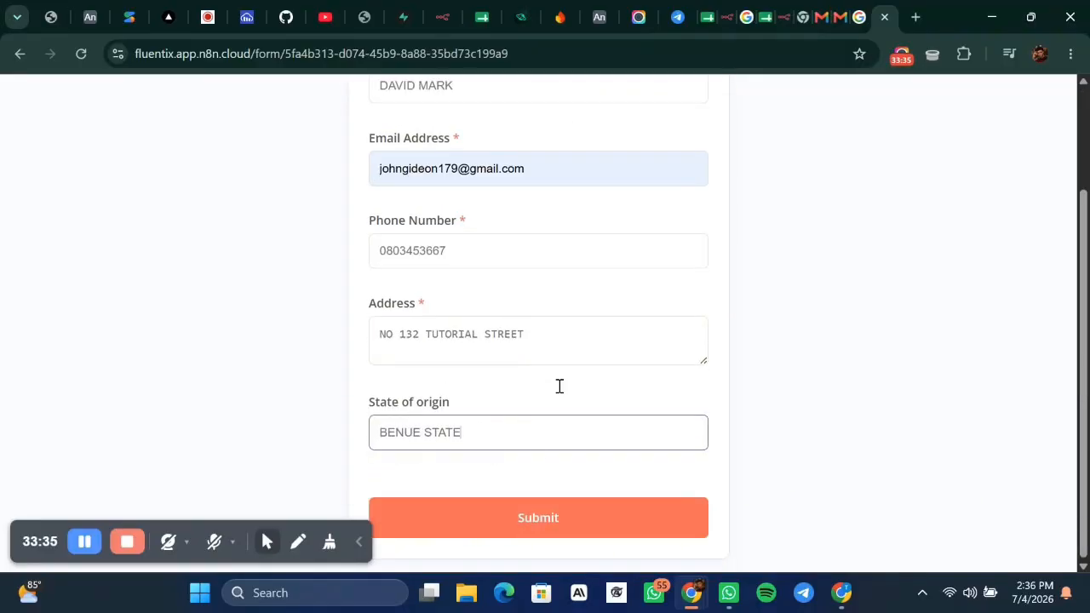
pyautogui.click(529, 520)
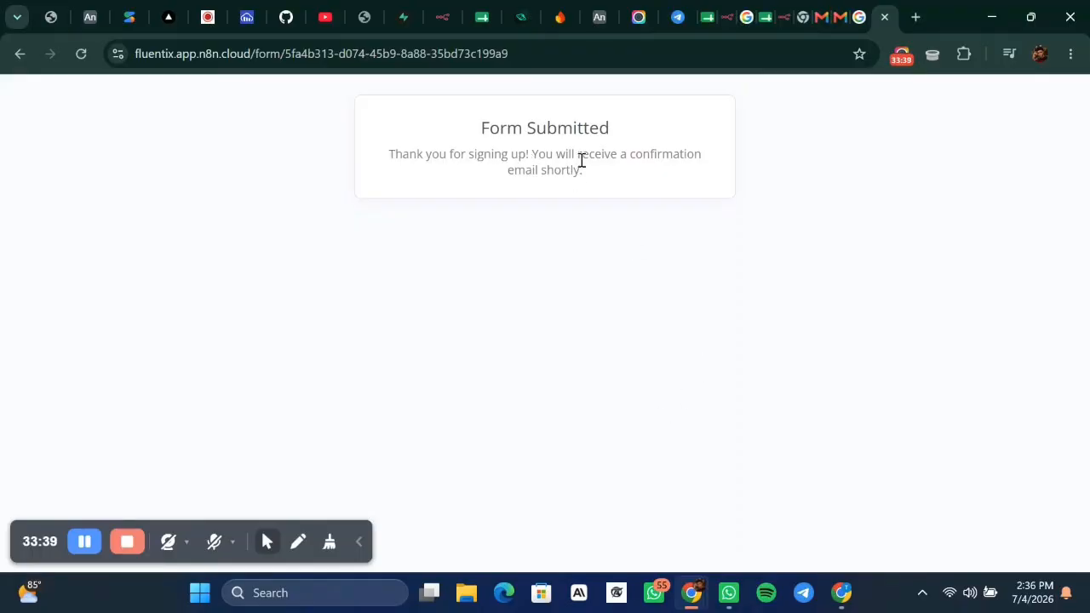
pyautogui.click(1039, 53)
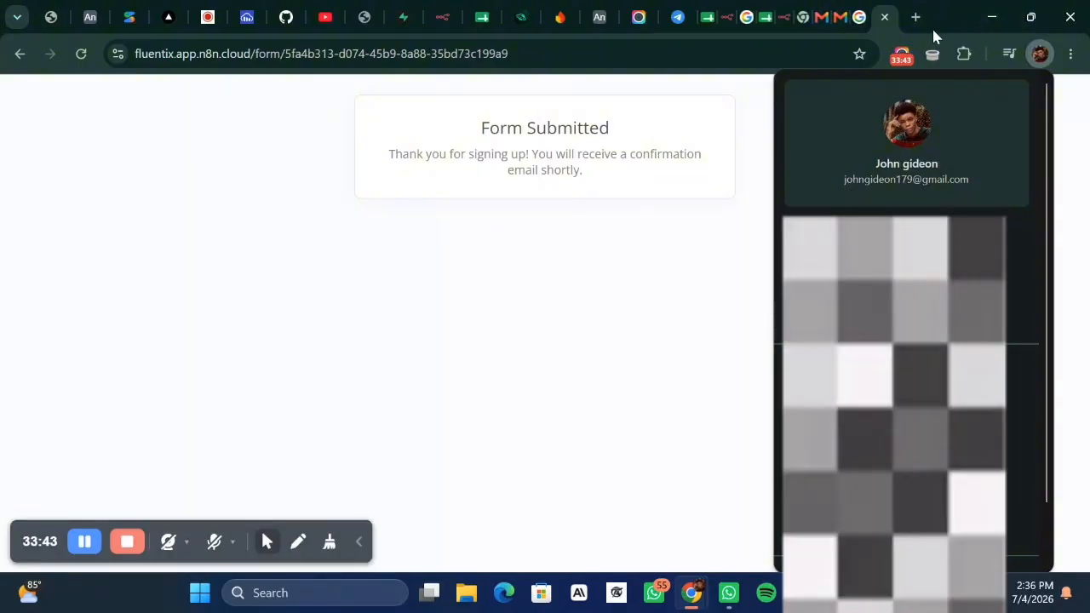
# Open the new TUTORIAL WORLD confirmation email in Gmail, then check the TUTORIAL FORM sheet.
pyautogui.click(915, 17)
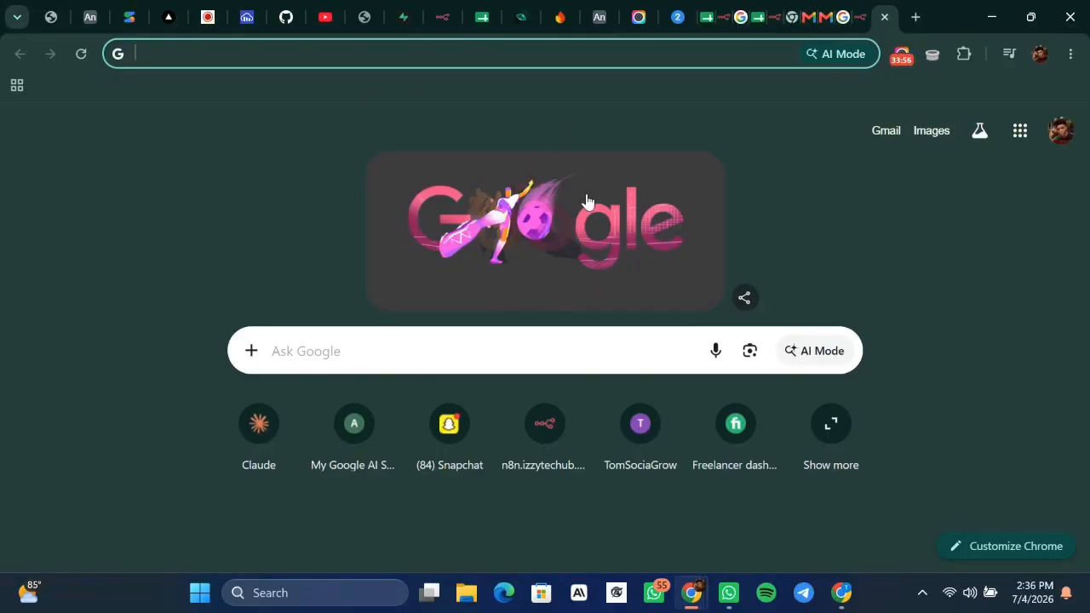
pyautogui.click(888, 136)
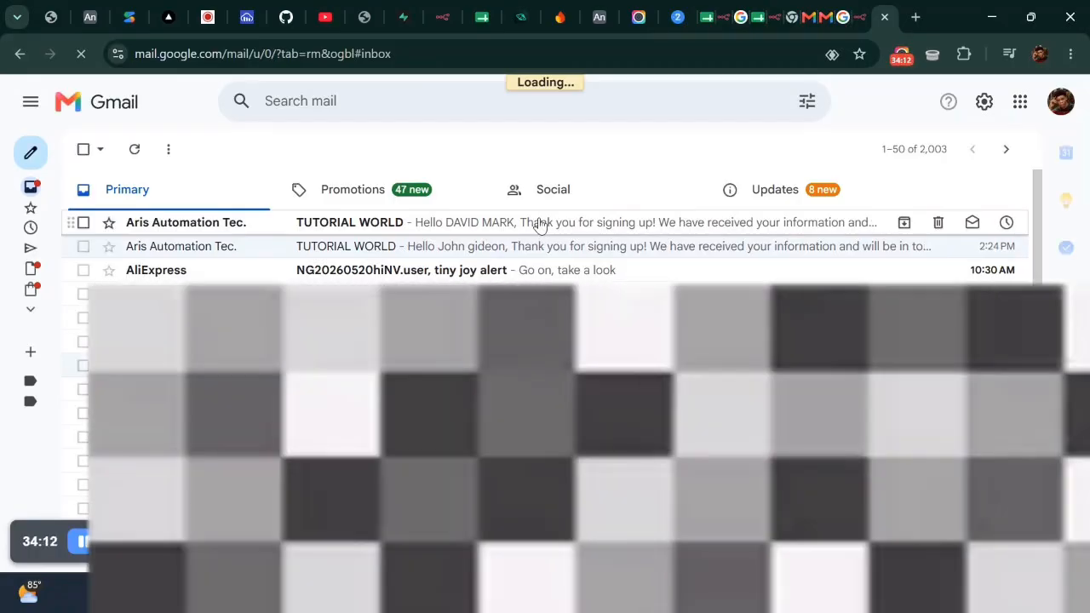
pyautogui.click(538, 223)
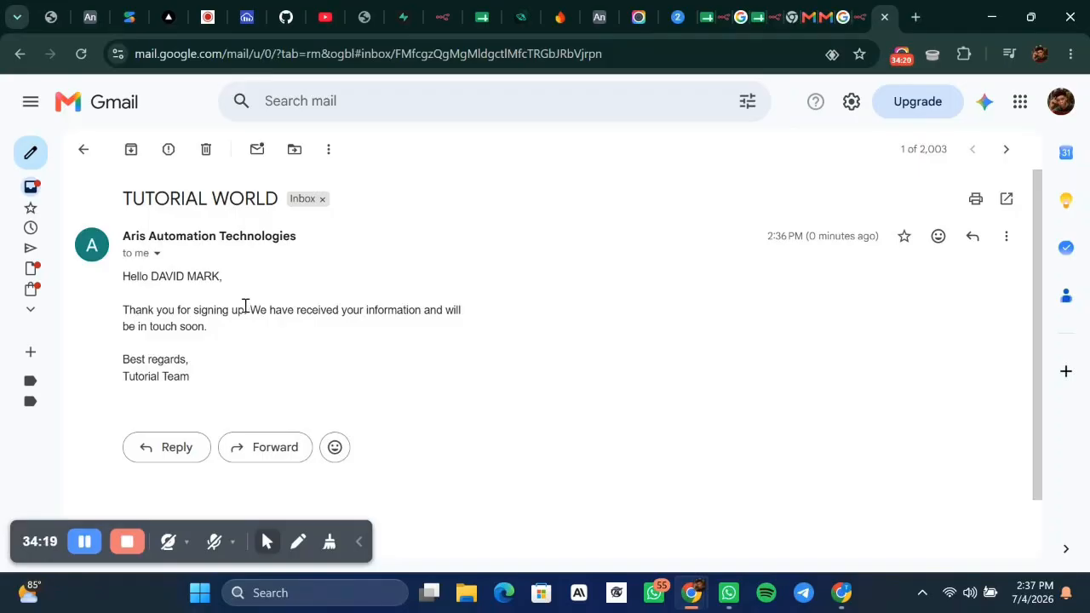
pyautogui.click(755, 17)
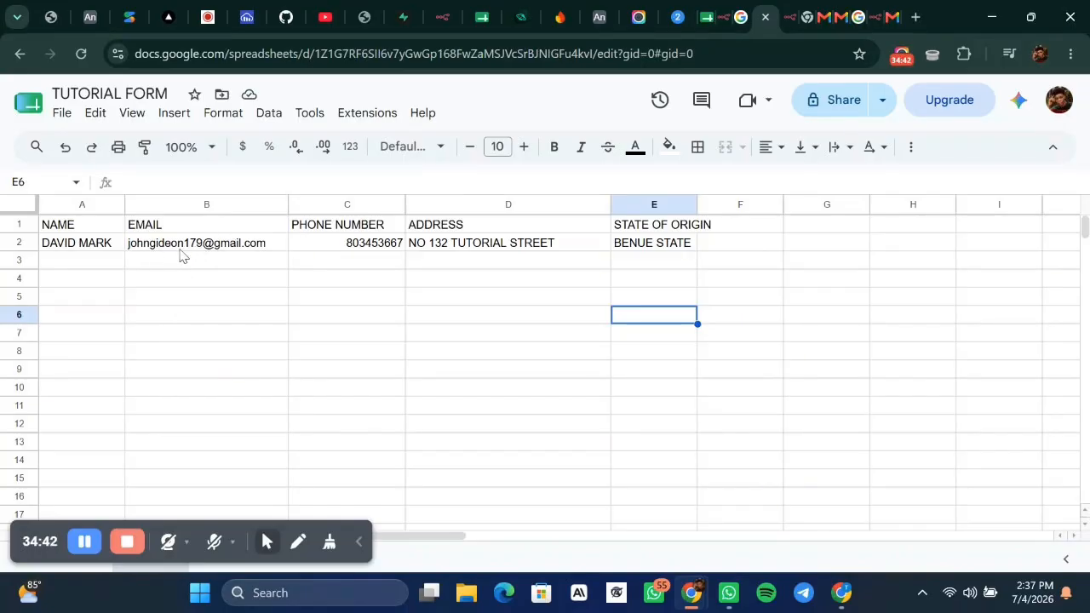
# Close n8n's Form Submission panel, minimize that window, and bring up the Gmail browser window.
pyautogui.click(443, 17)
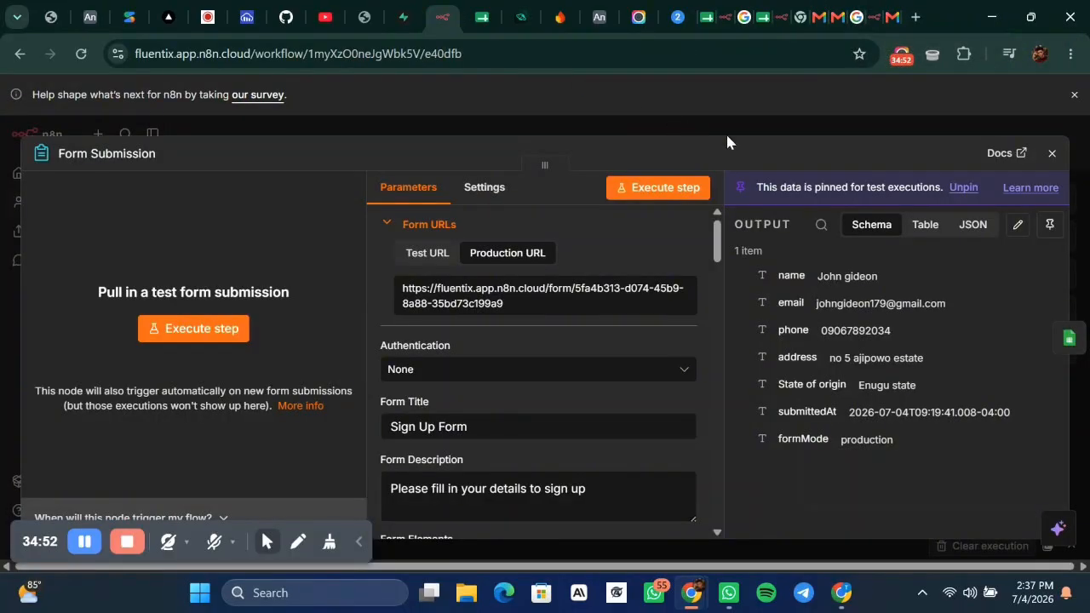
pyautogui.click(703, 119)
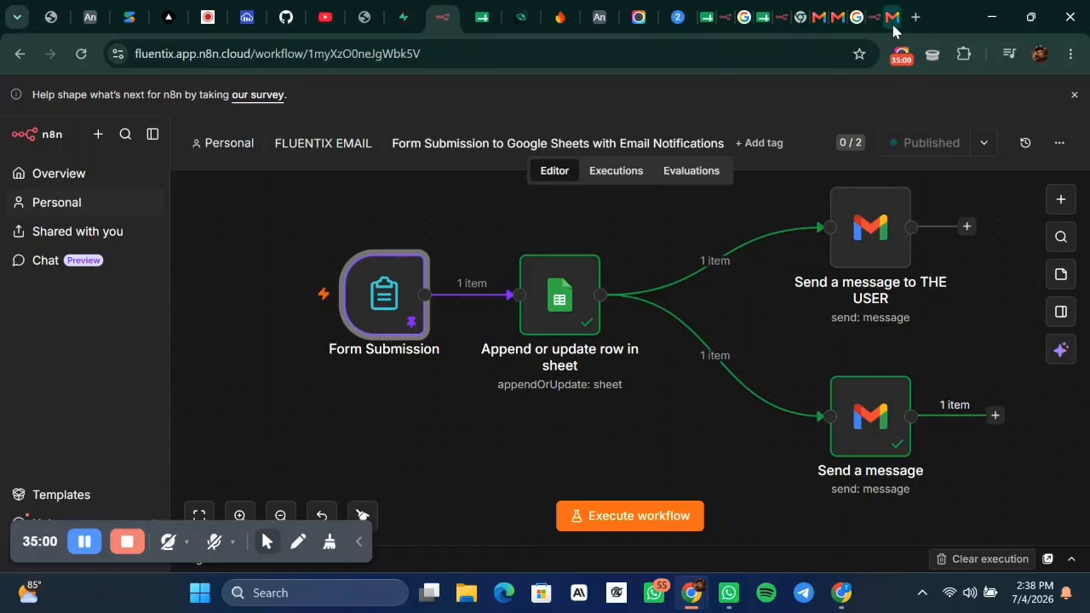
pyautogui.click(988, 17)
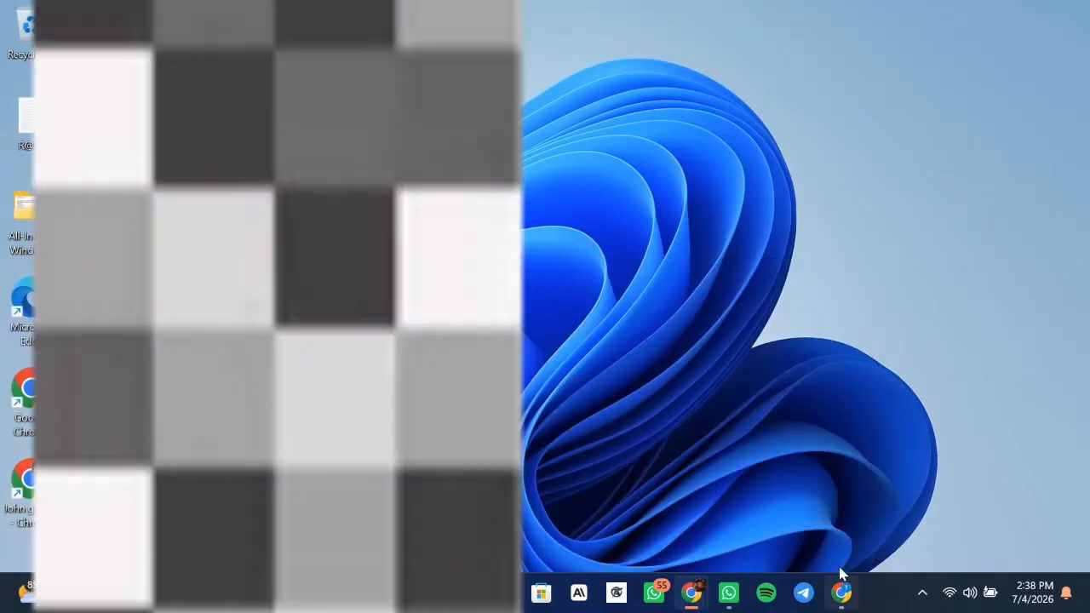
pyautogui.moveTo(841, 587)
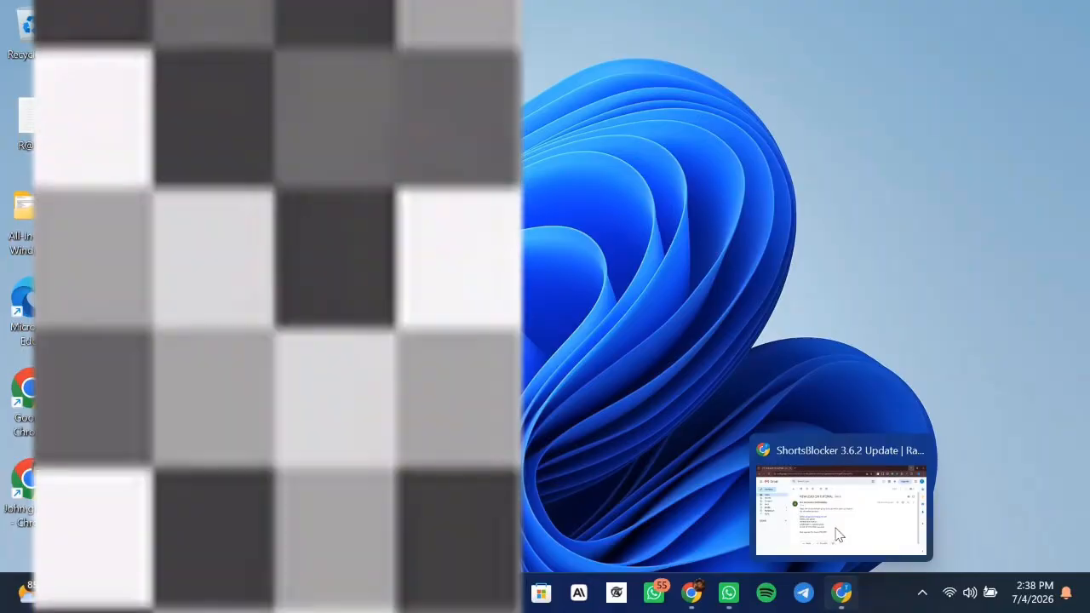
pyautogui.click(835, 534)
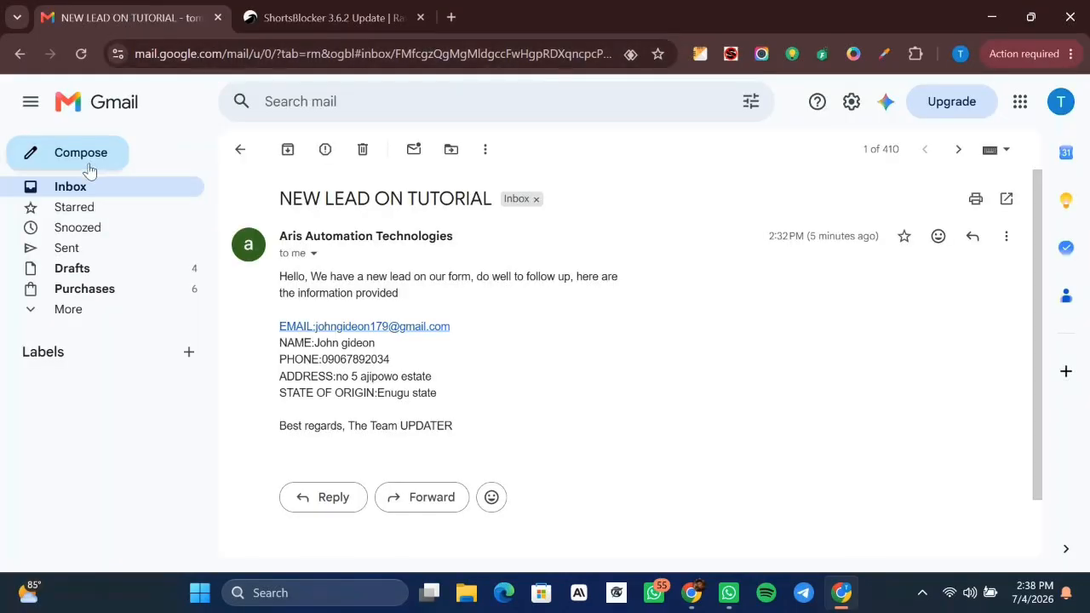
# Open the newest NEW LEAD ON TUTORIAL notification from the inbox, then restore the n8n window.
pyautogui.click(239, 150)
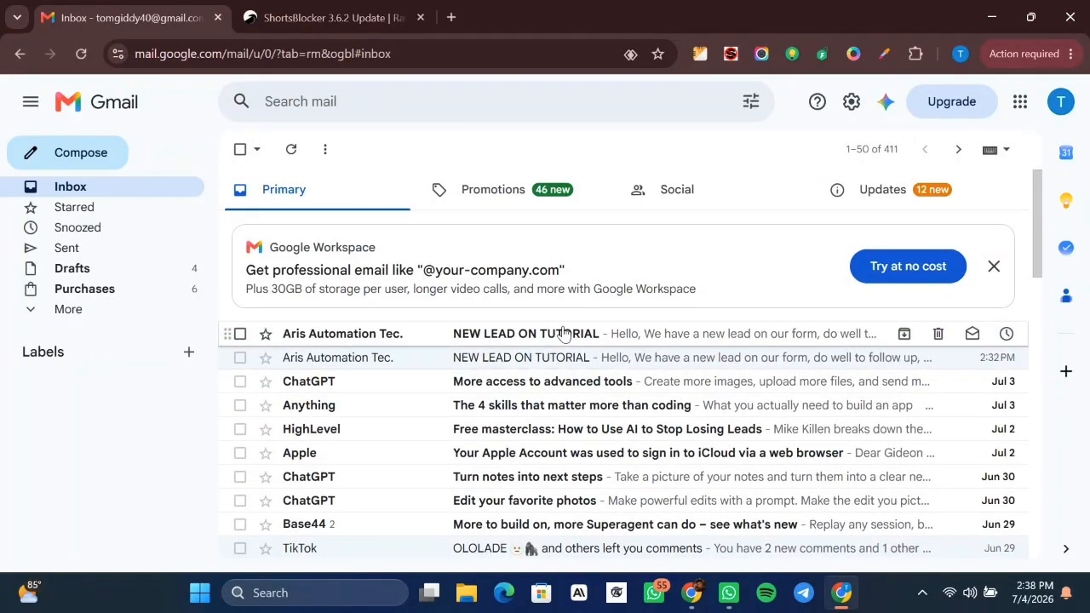
pyautogui.click(564, 333)
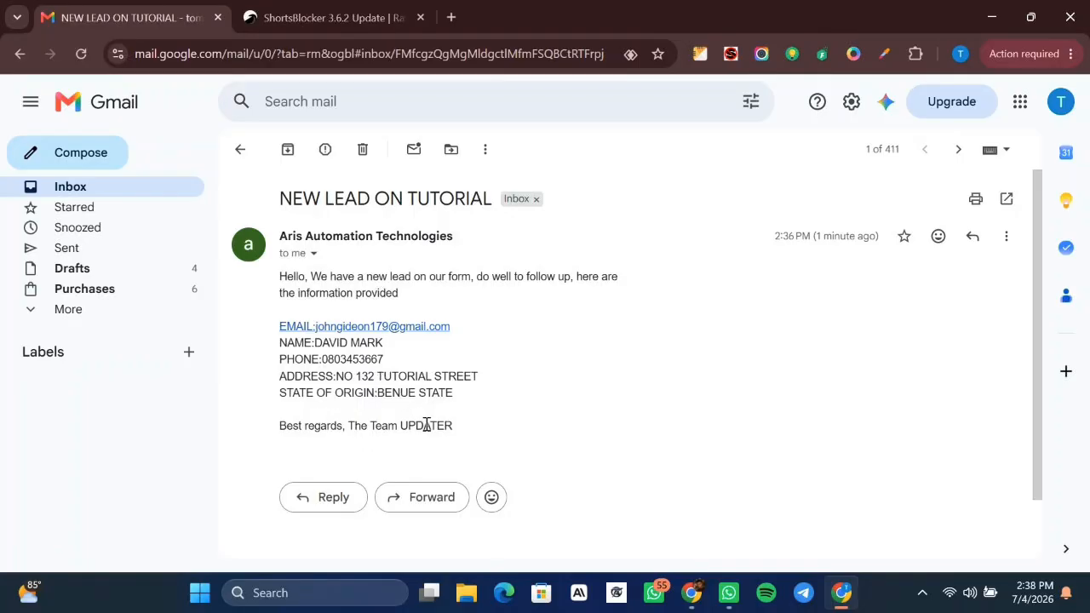
pyautogui.click(980, 21)
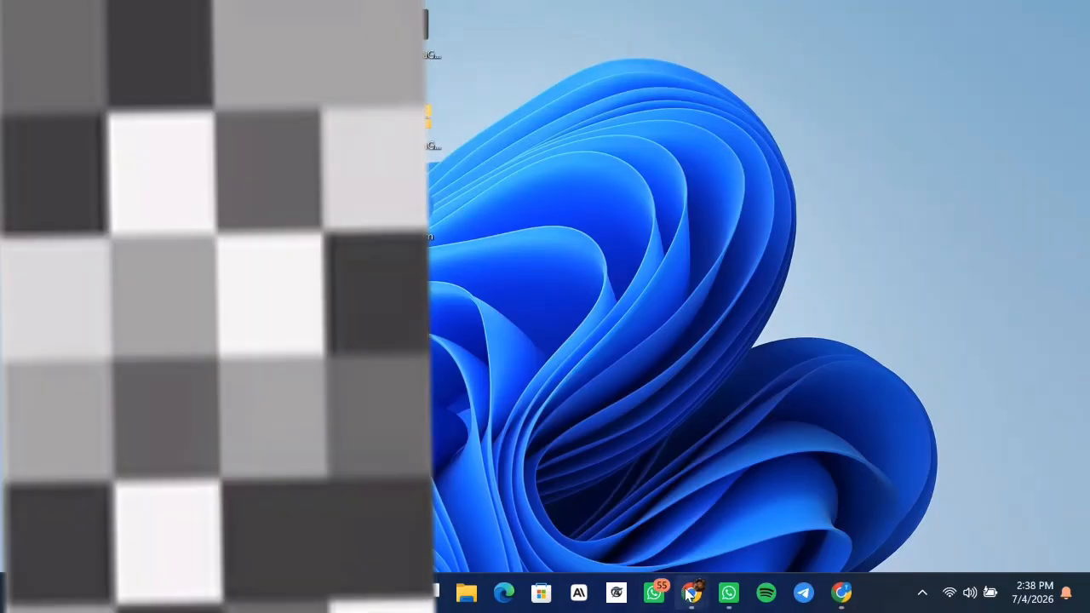
pyautogui.moveTo(690, 593)
pyautogui.click(523, 511)
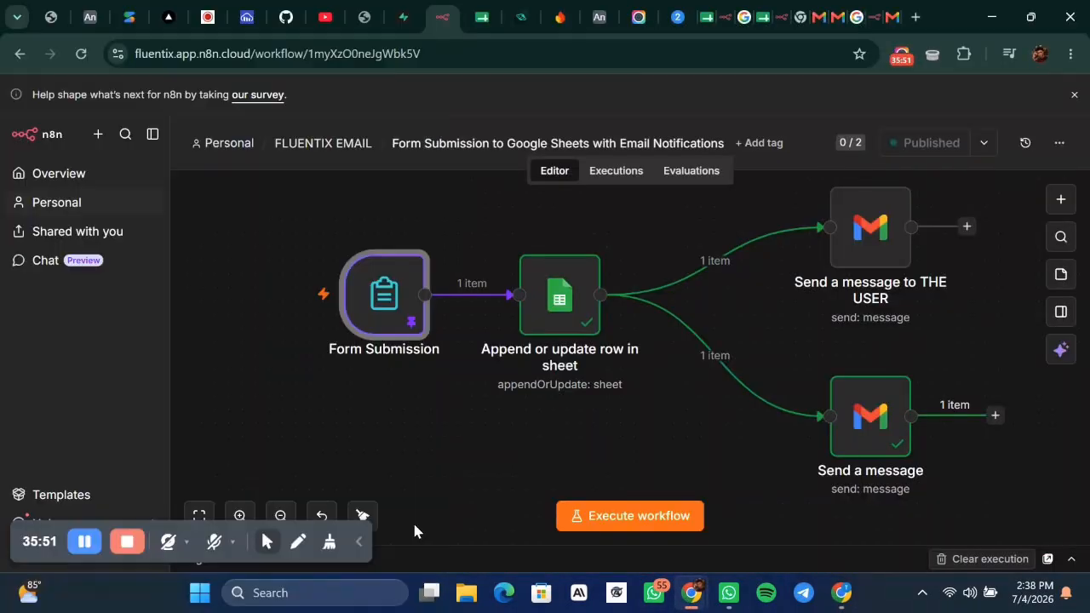